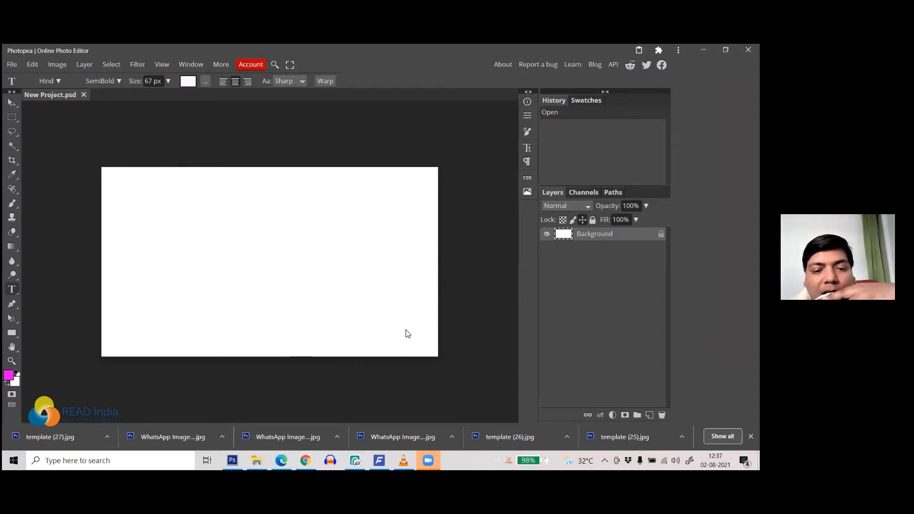
# Step: Minimize Photopea to bring the Chrome window with the Zoom page into view
pyautogui.click(703, 50)
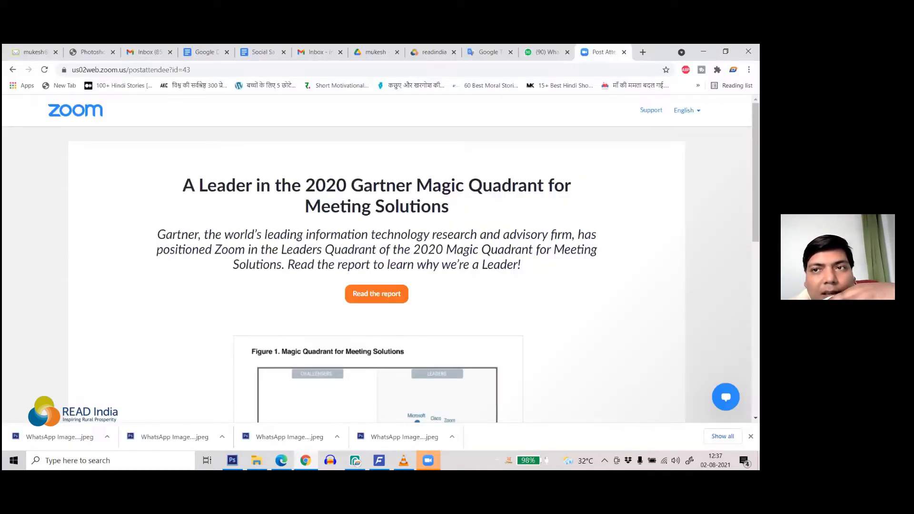
# Step: In a new Chrome tab, run a Google search for 'bollywood movies'
pyautogui.click(642, 52)
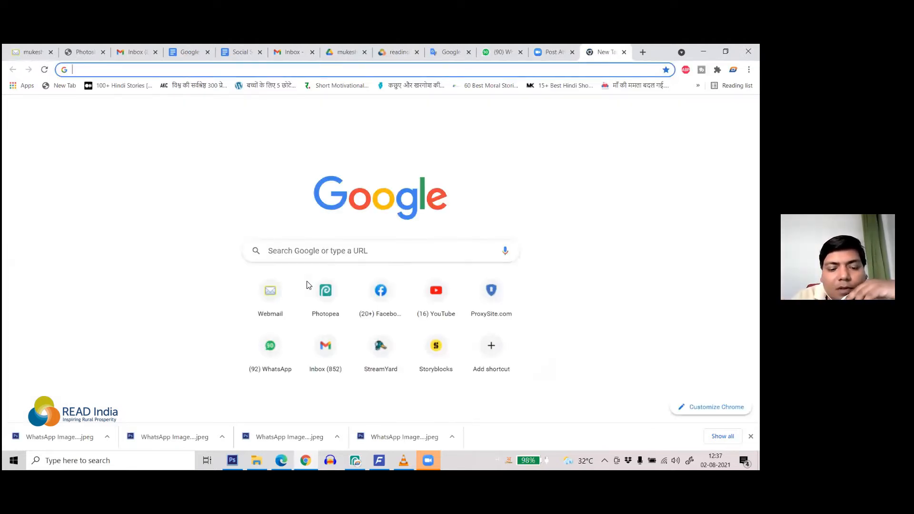
pyautogui.write('bollywood actors')
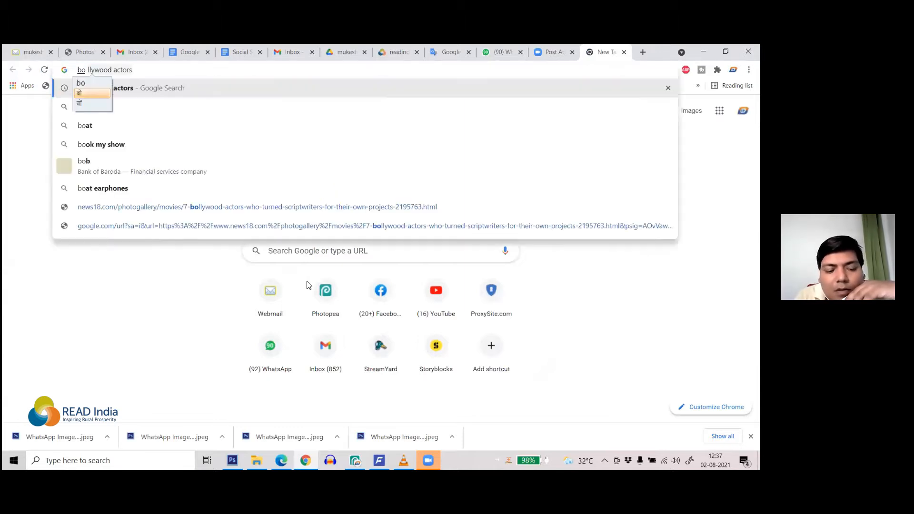
pyautogui.press('super+space')
pyautogui.press('BackSpace')
pyautogui.press('BackSpace')
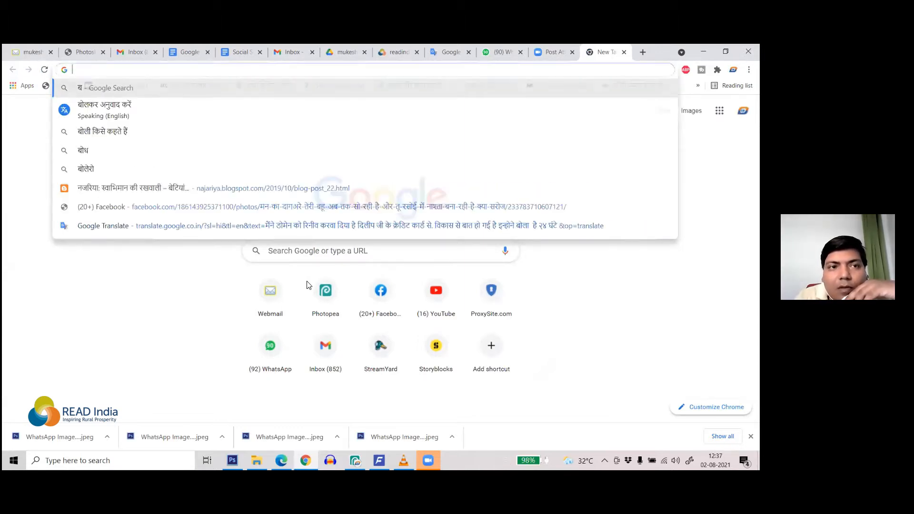
pyautogui.write('bollo')
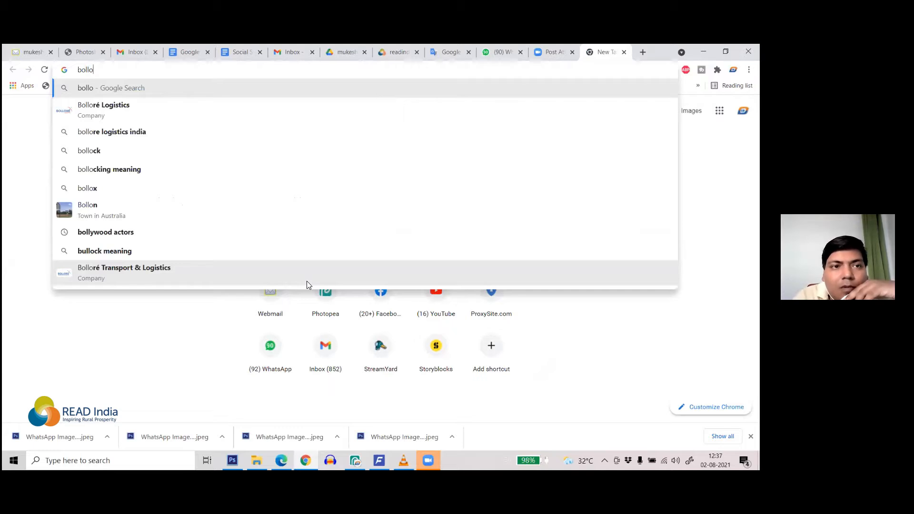
pyautogui.press('BackSpace')
pyautogui.write('y')
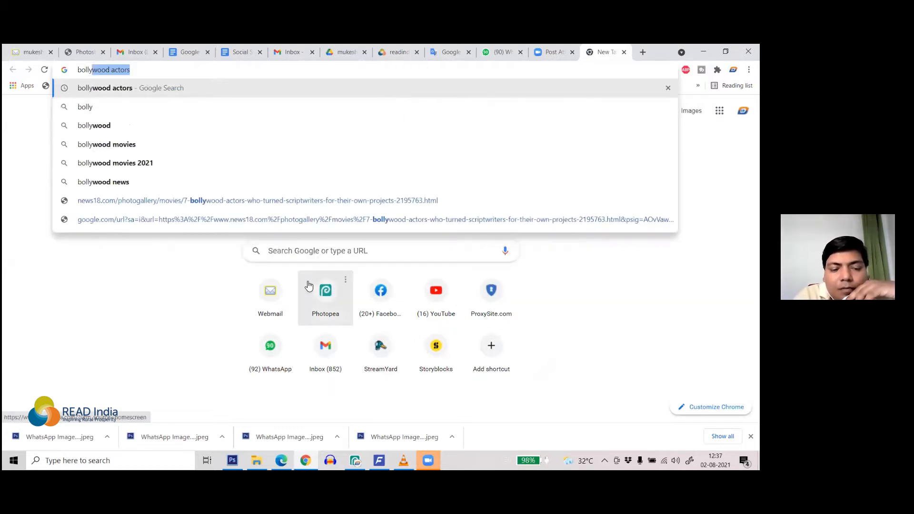
pyautogui.write('wood')
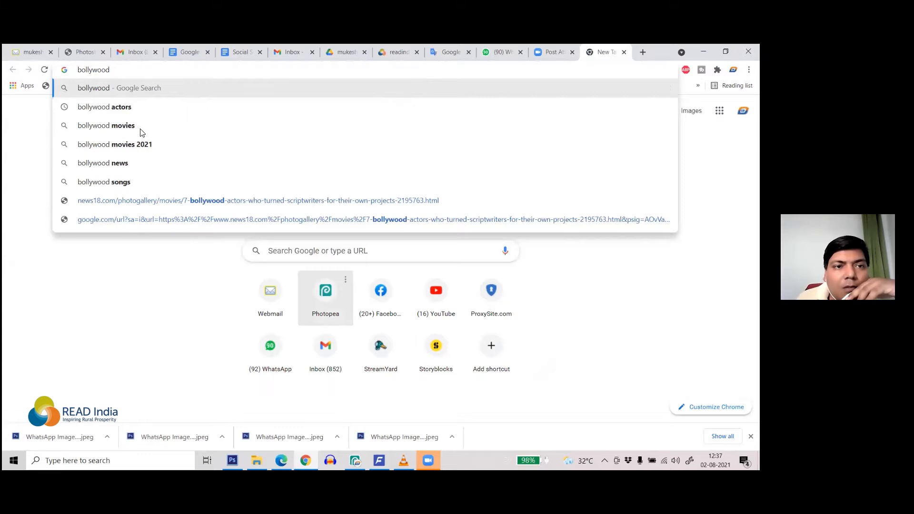
pyautogui.press('Return')
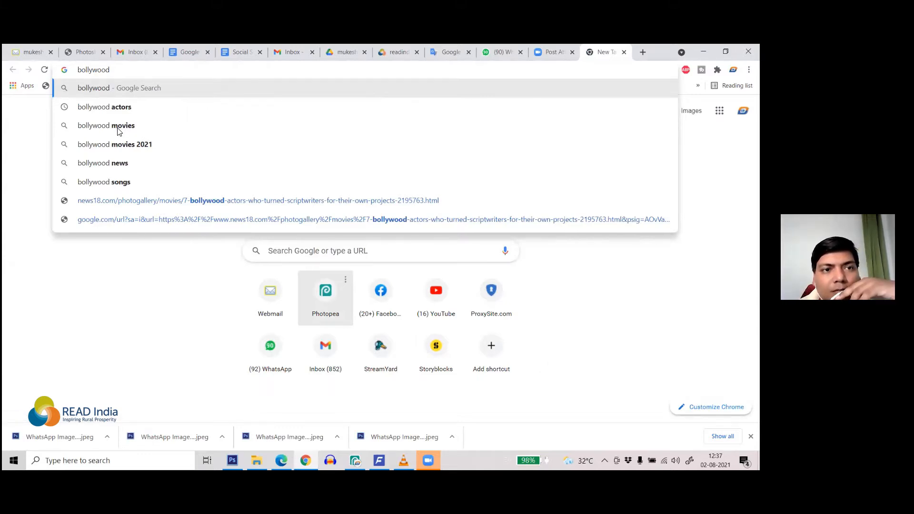
pyautogui.click(119, 132)
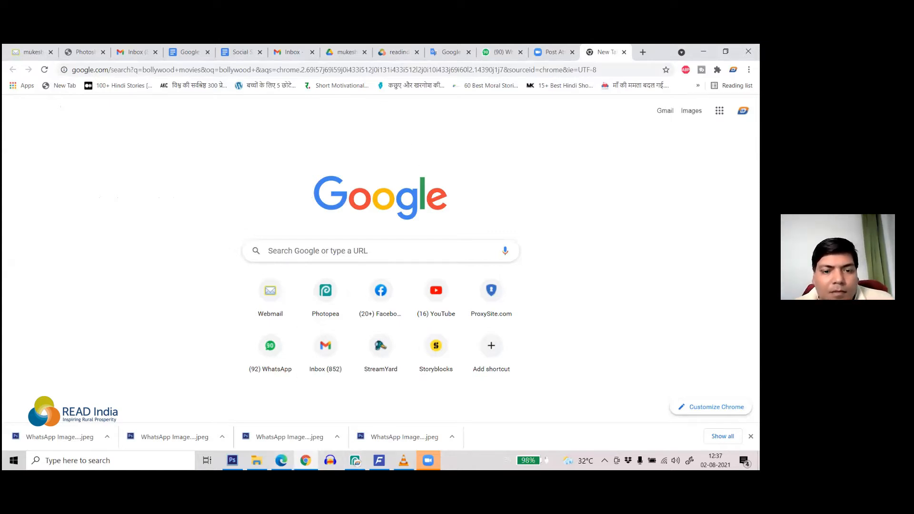
pyautogui.moveTo(281, 460)
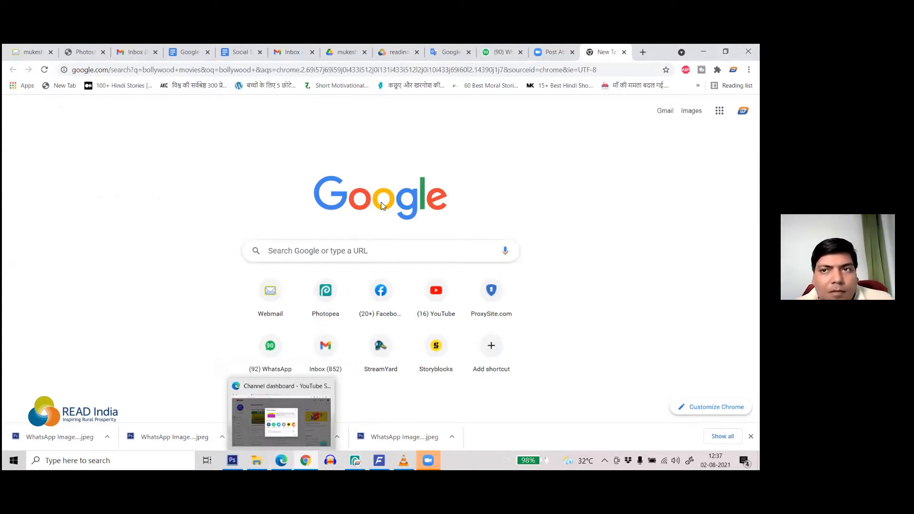
# Step: Switch to Edge and search Bing for 'bollywood movies' in a new tab
pyautogui.click(281, 422)
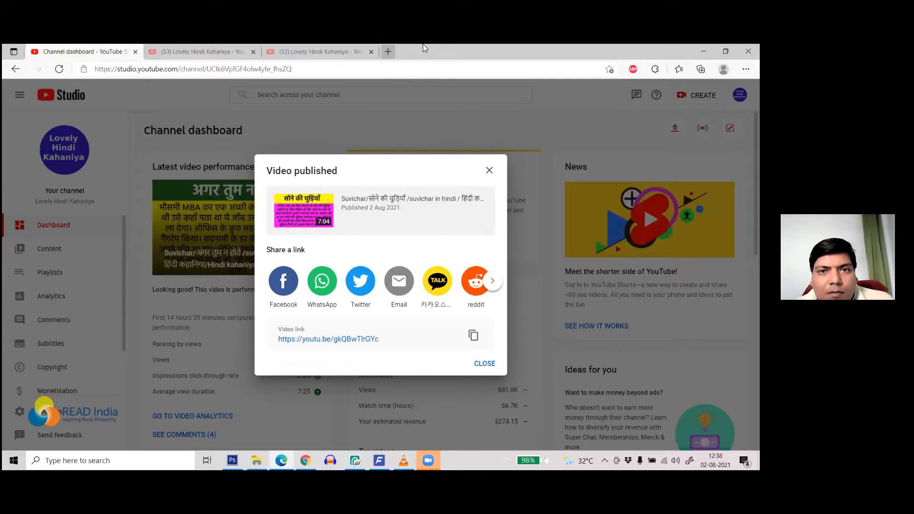
pyautogui.hotkey('ctrl', 't')
pyautogui.hotkey('ctrl', 't')
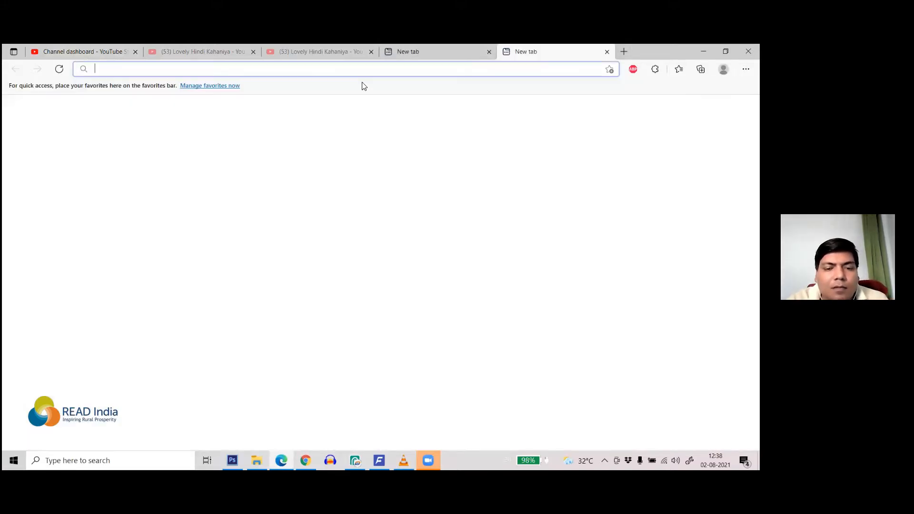
pyautogui.write('bol')
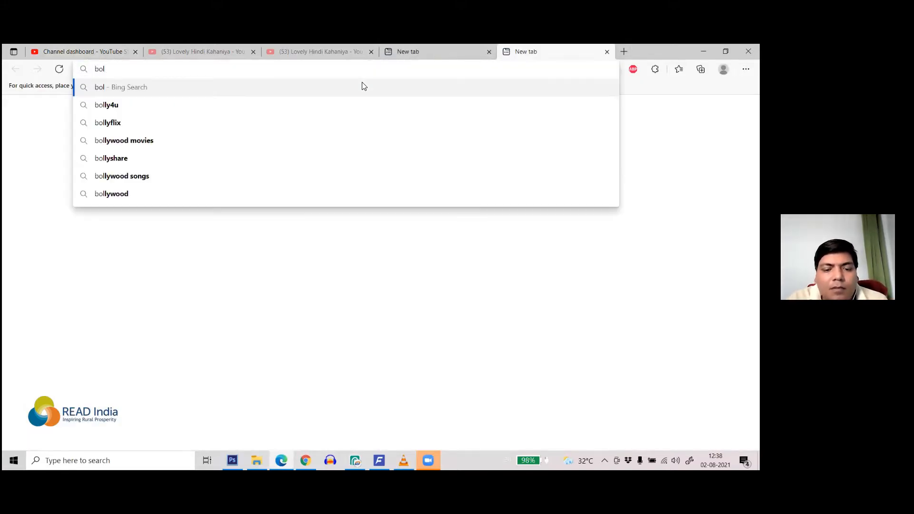
pyautogui.write('iwood')
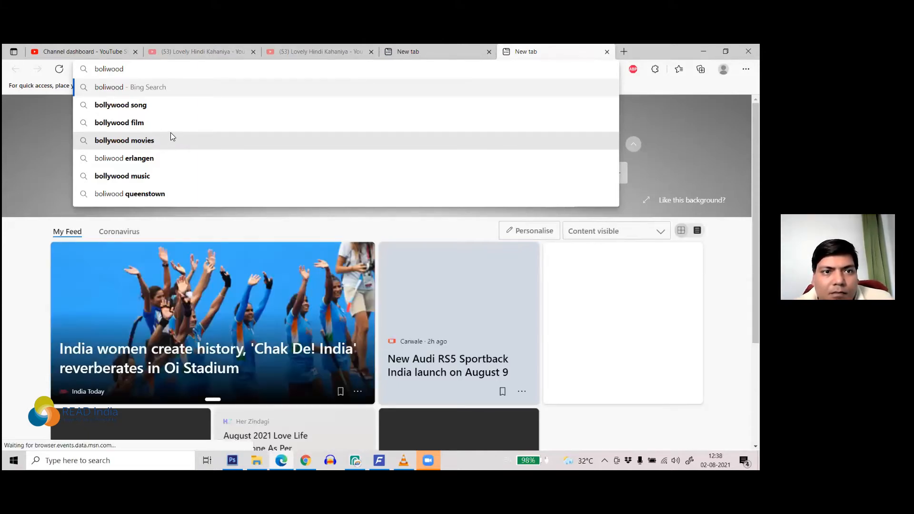
pyautogui.click(153, 143)
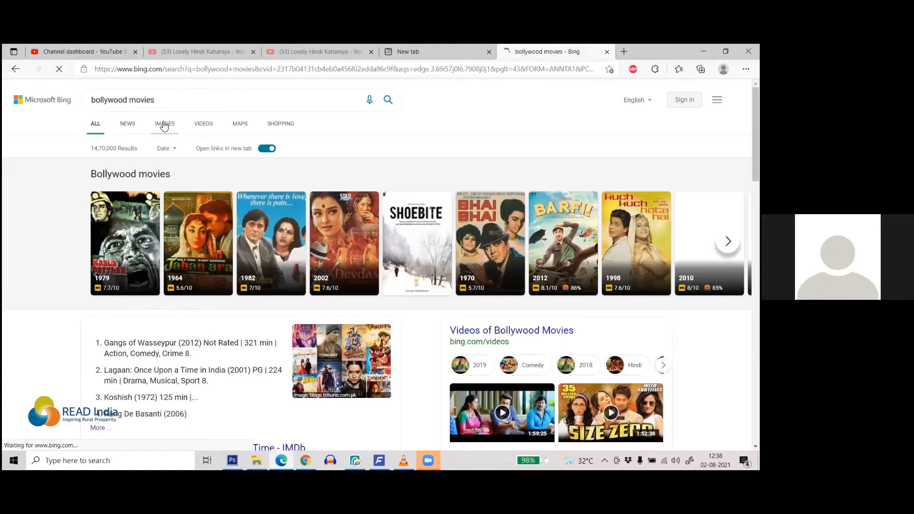
# Step: Open the Bing image results for bollywood movies and scroll through the posters
pyautogui.click(164, 124)
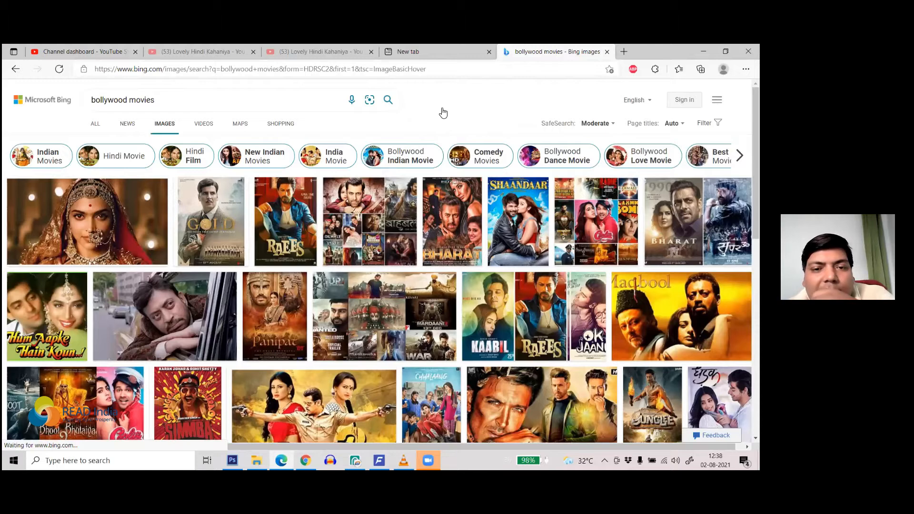
pyautogui.scroll(-1, 442, 116)
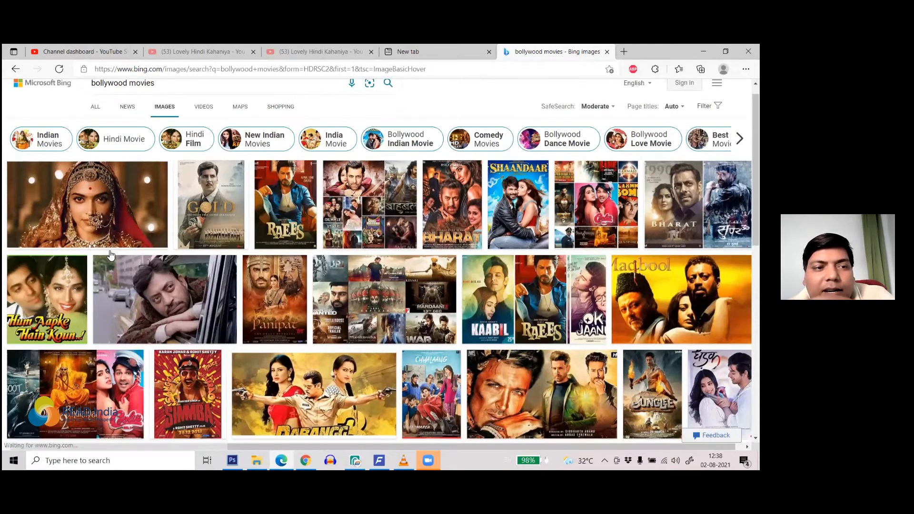
pyautogui.scroll(-2, 82, 253)
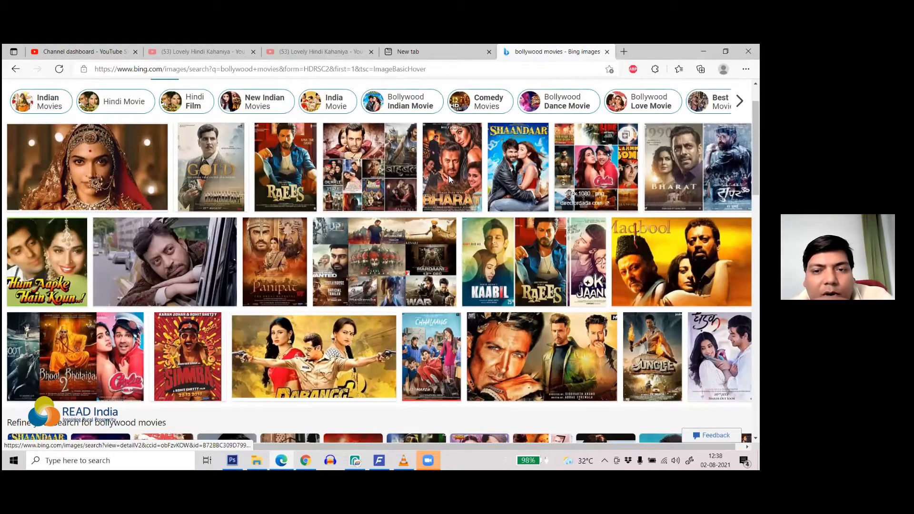
pyautogui.scroll(-3, 450, 179)
pyautogui.scroll(-1, 475, 284)
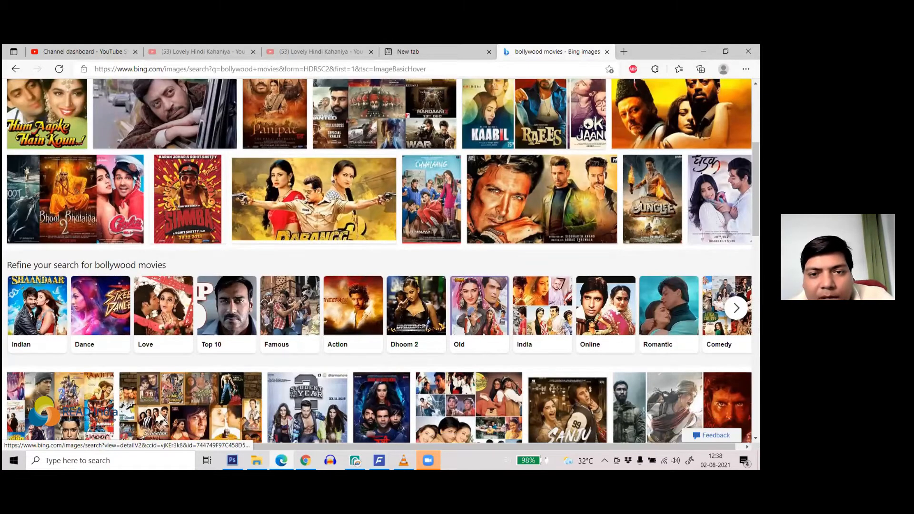
pyautogui.scroll(-5, 478, 164)
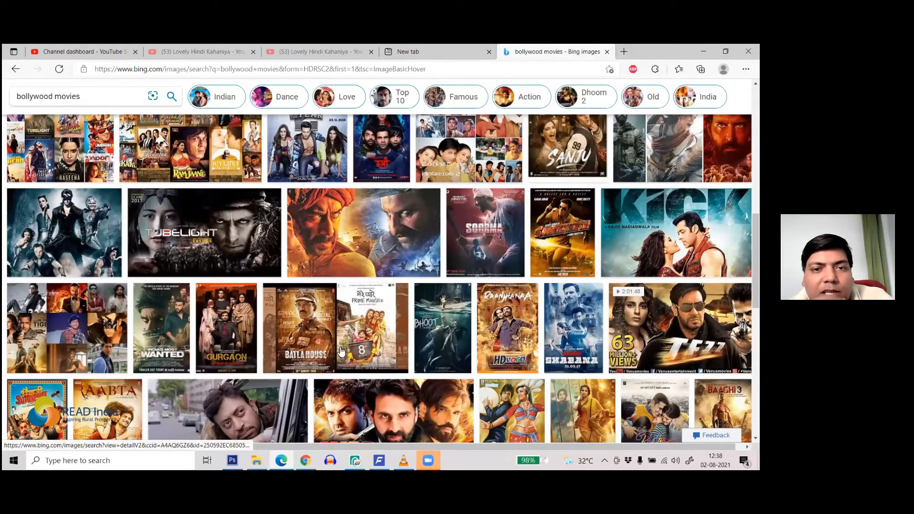
pyautogui.scroll(2, 335, 353)
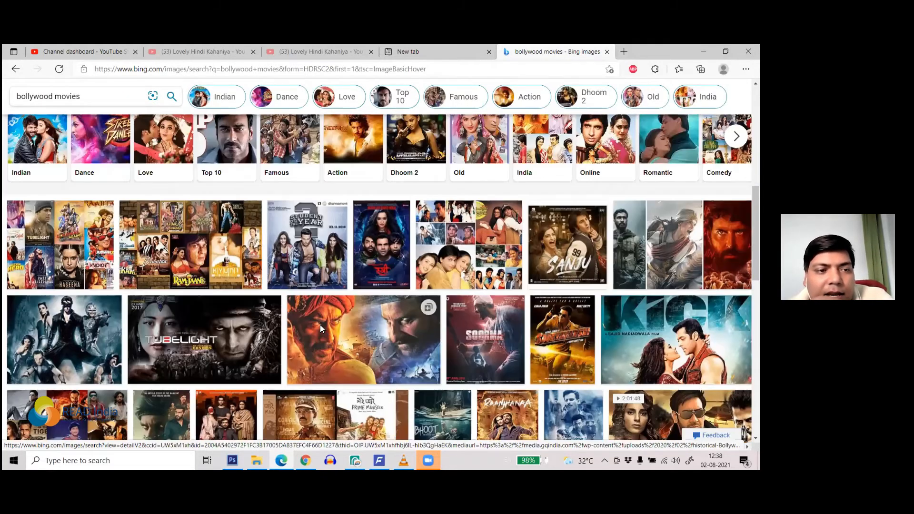
pyautogui.scroll(3, 321, 328)
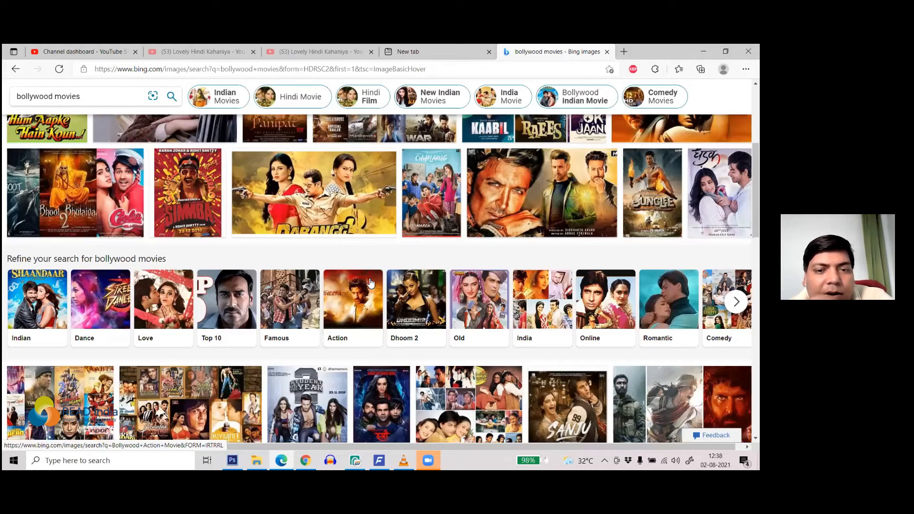
# Step: Scroll further down the poster grid, then jump back to the top of the results
pyautogui.scroll(-3, 495, 269)
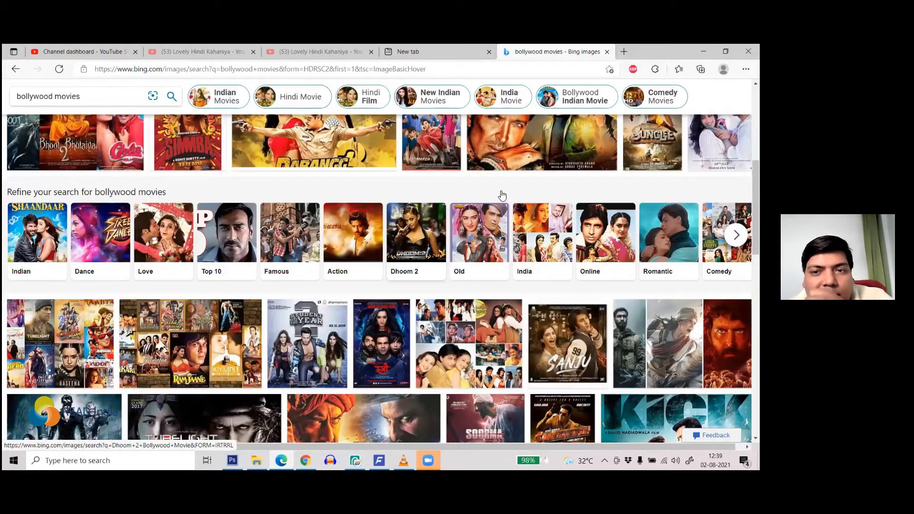
pyautogui.scroll(-1, 563, 182)
pyautogui.scroll(-3, 582, 245)
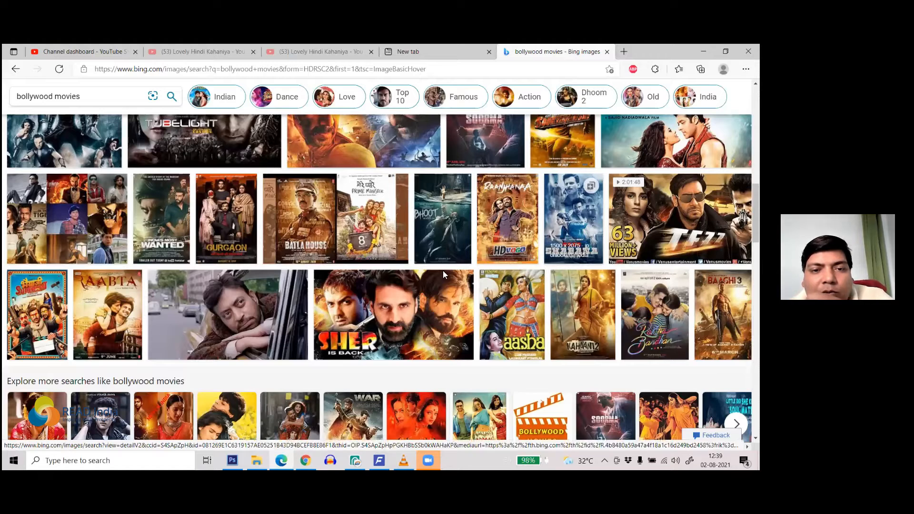
pyautogui.scroll(-2, 345, 261)
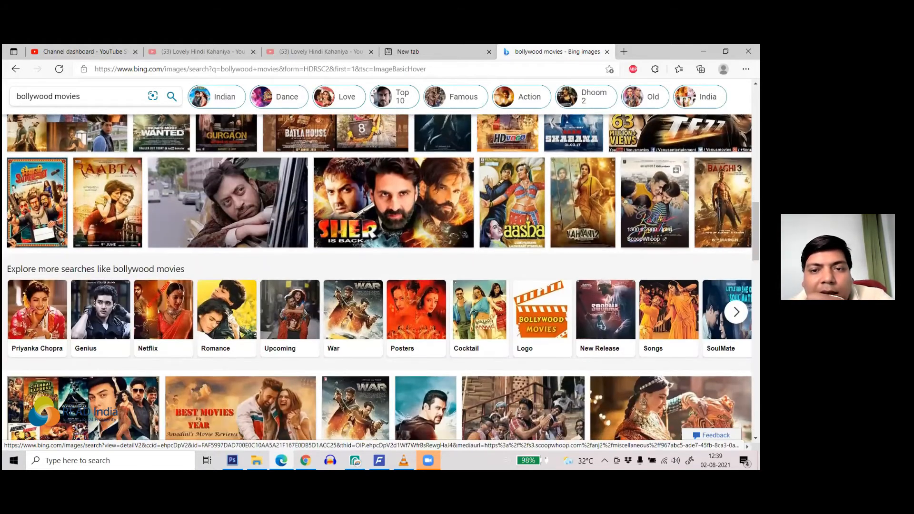
pyautogui.scroll(-2, 369, 277)
pyautogui.scroll(-1, 466, 273)
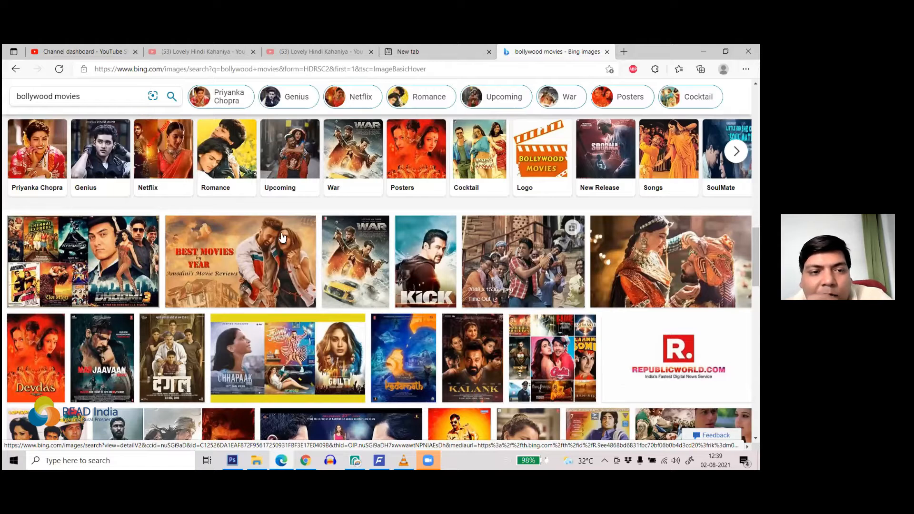
pyautogui.scroll(-4, 396, 219)
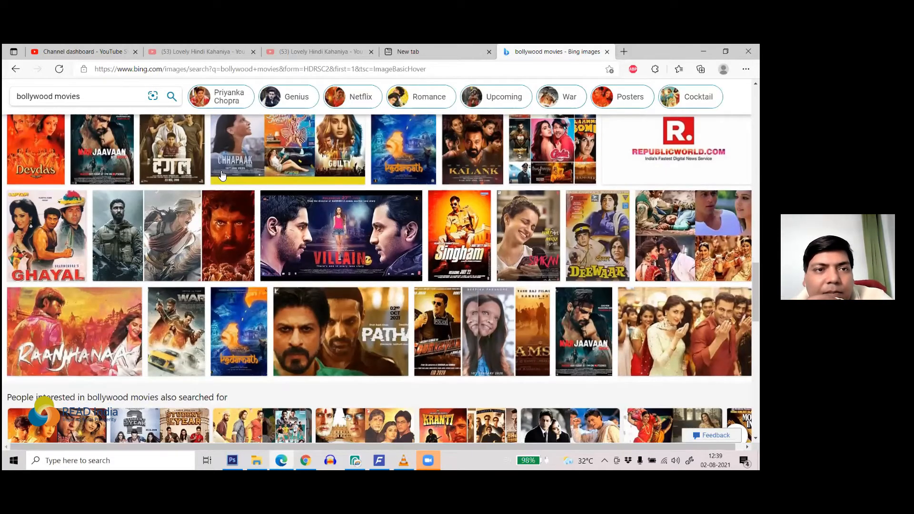
pyautogui.scroll(-6, 207, 175)
pyautogui.click(171, 97)
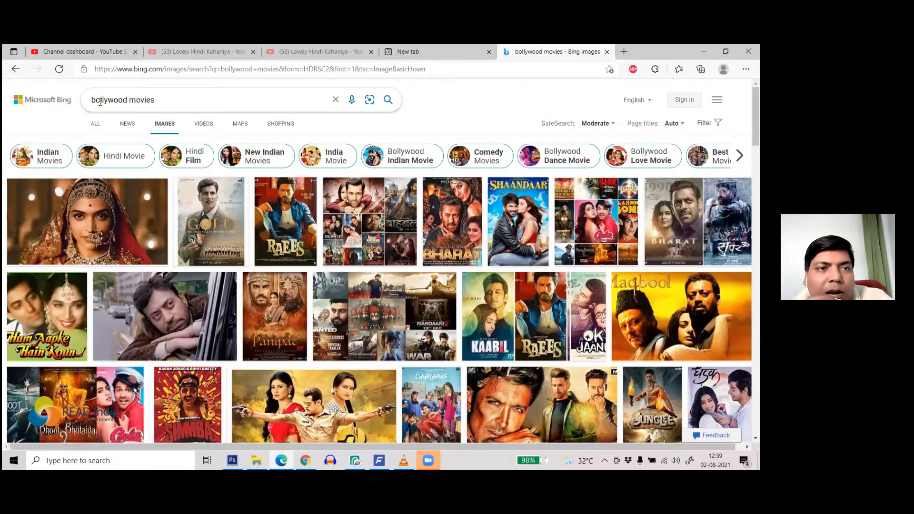
# Step: Replace the search with an image search for 'flex banner'
pyautogui.hotkey('ctrl', 'a')
pyautogui.write('f')
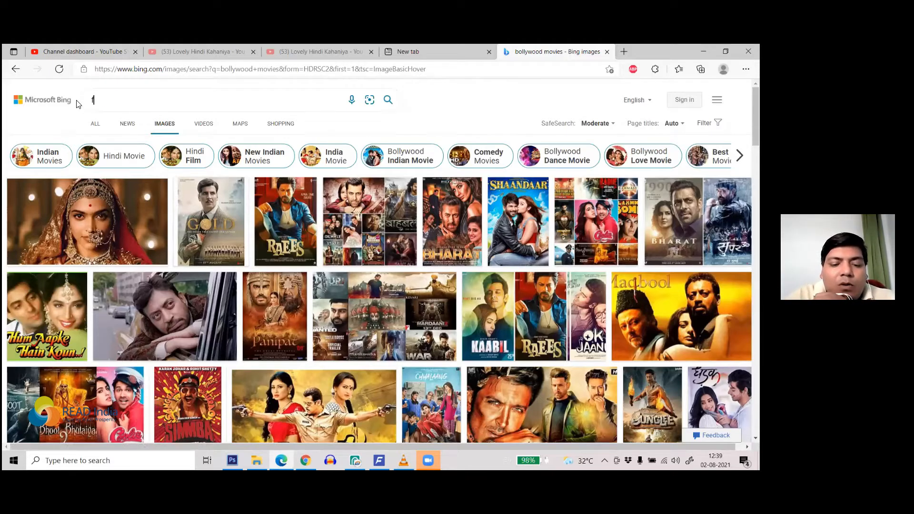
pyautogui.write('lex n')
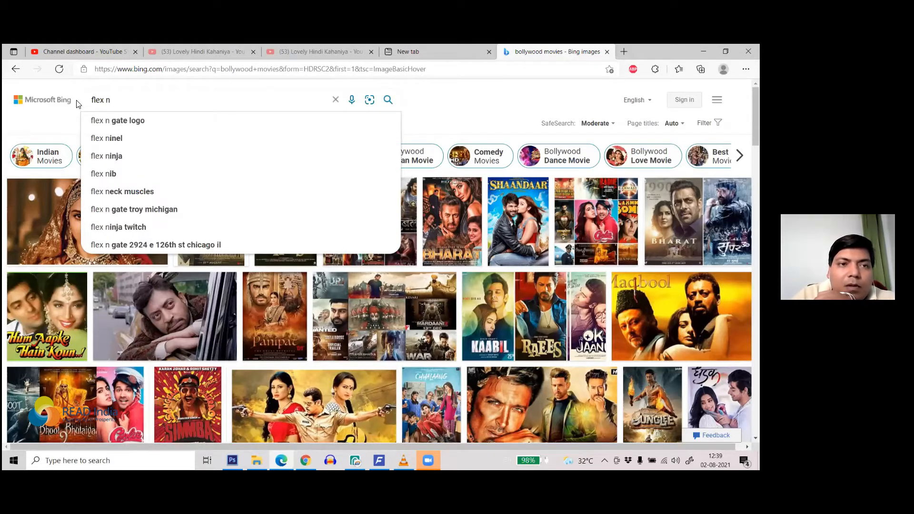
pyautogui.press('BackSpace')
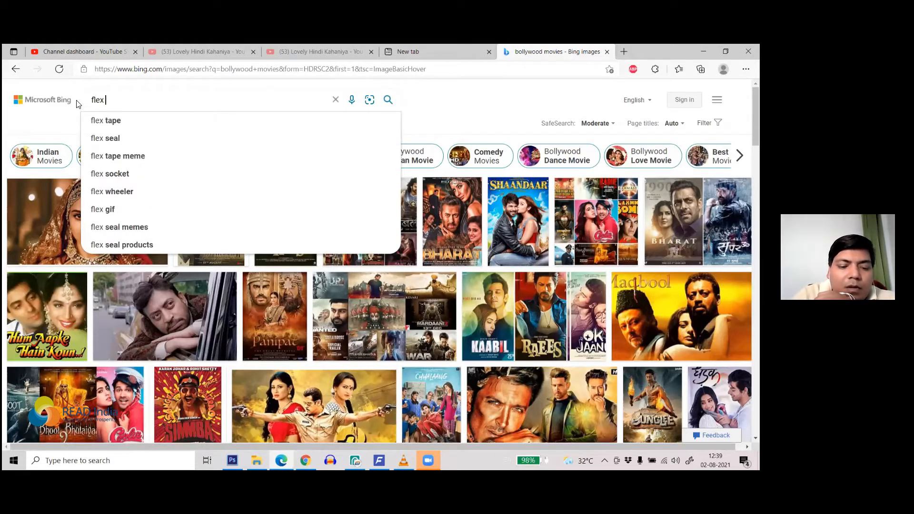
pyautogui.write('banner')
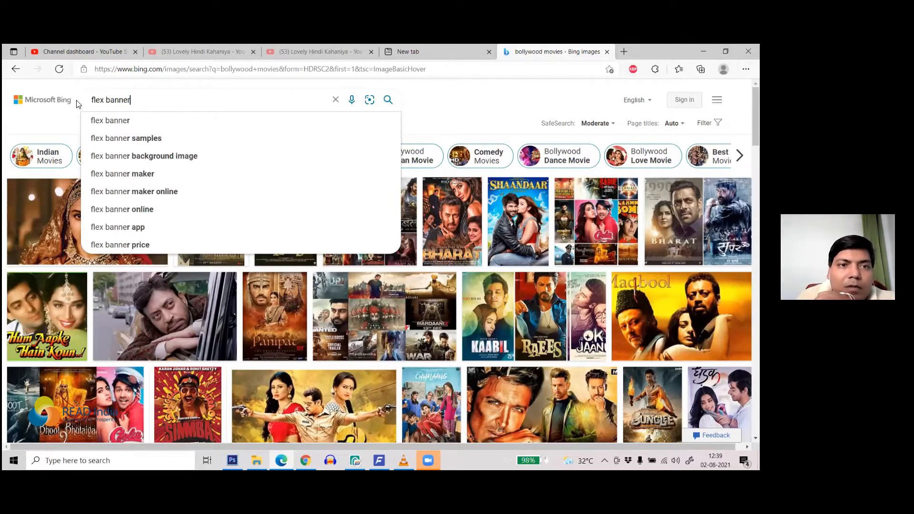
pyautogui.click(138, 121)
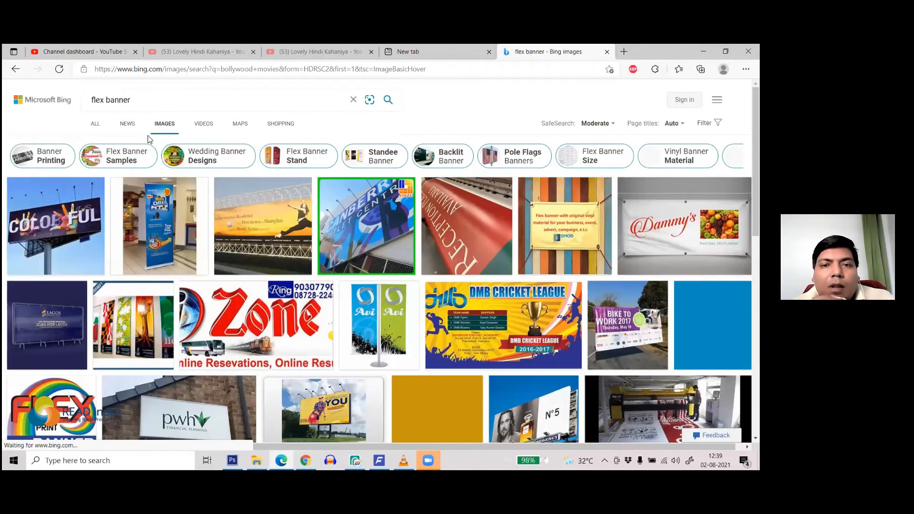
# Step: Look through the flex banner image results, then return to Photopea
pyautogui.scroll(-5, 496, 229)
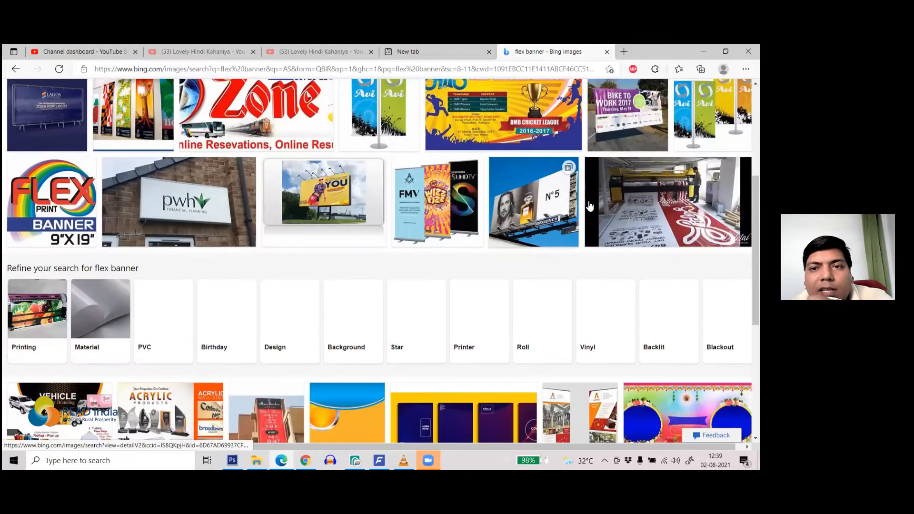
pyautogui.scroll(3, 589, 206)
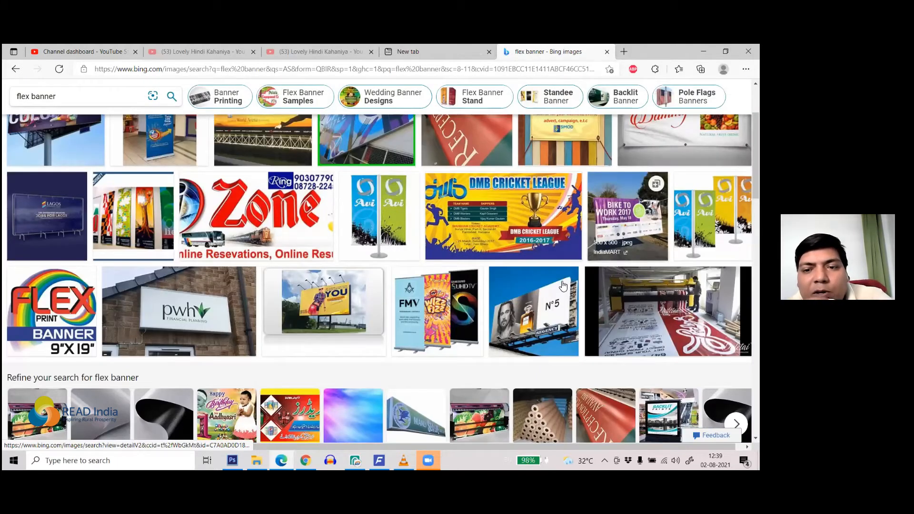
pyautogui.scroll(-3, 533, 237)
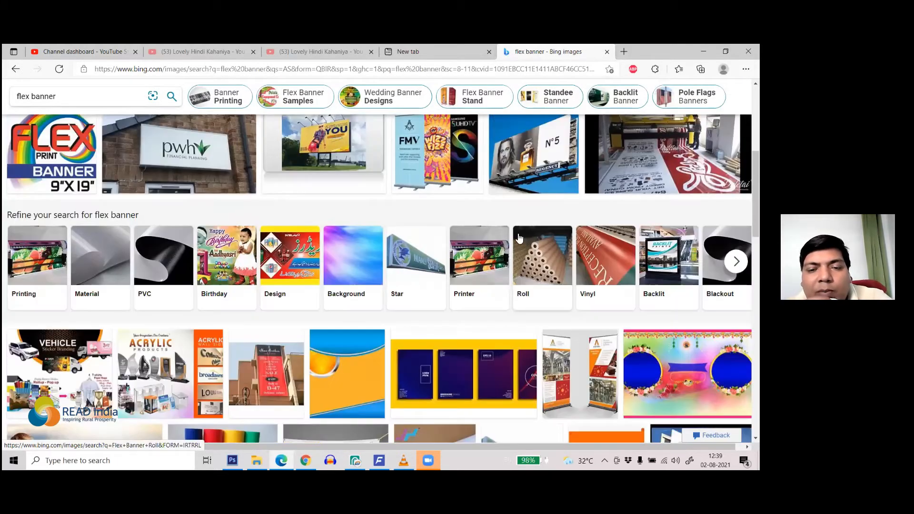
pyautogui.scroll(-3, 514, 235)
pyautogui.scroll(-3, 507, 233)
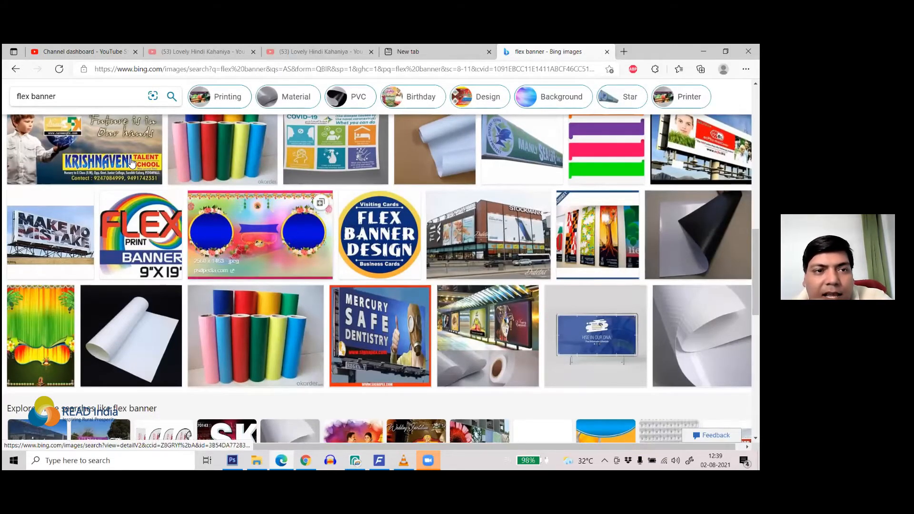
pyautogui.scroll(2, 186, 200)
pyautogui.scroll(3, 284, 261)
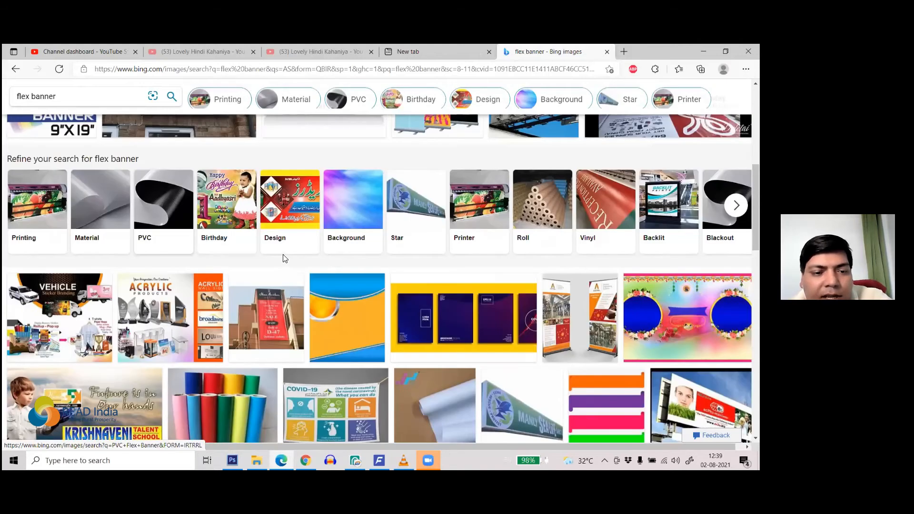
pyautogui.scroll(-2, 285, 259)
pyautogui.scroll(-2, 302, 258)
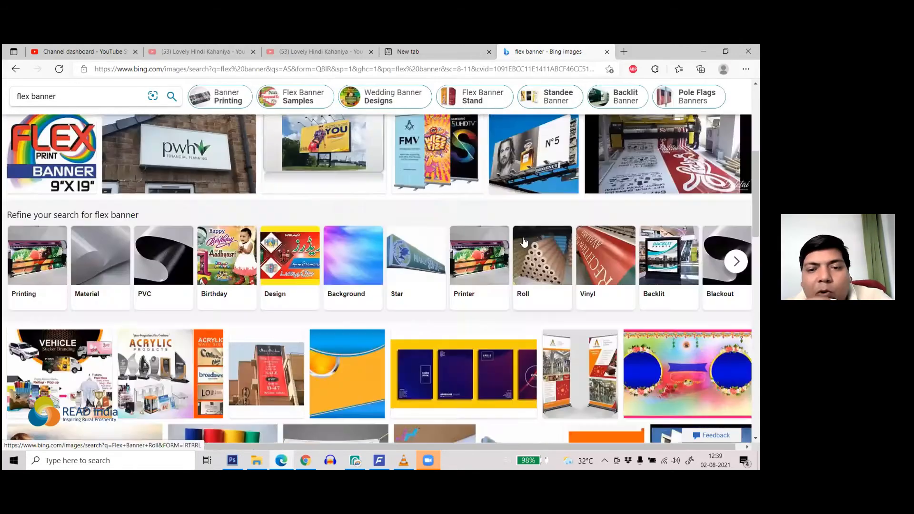
pyautogui.scroll(-5, 305, 258)
pyautogui.scroll(-5, 305, 259)
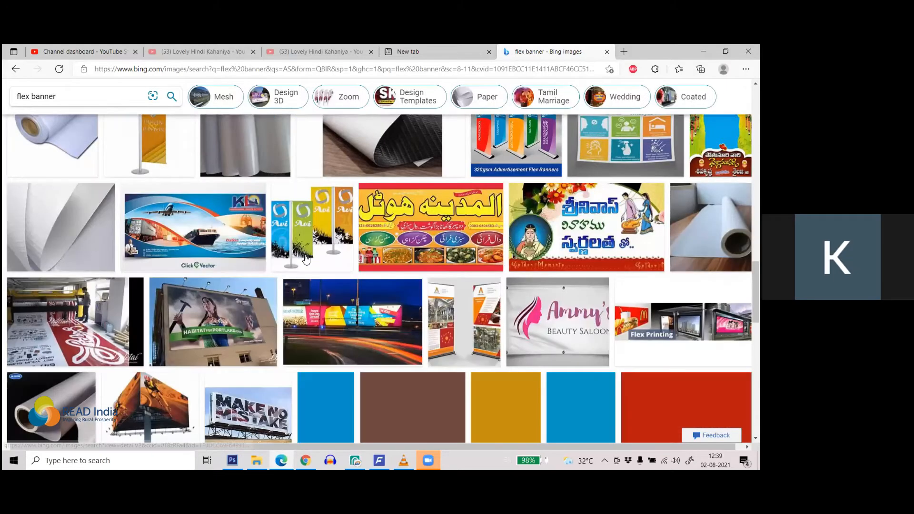
pyautogui.scroll(-2, 365, 272)
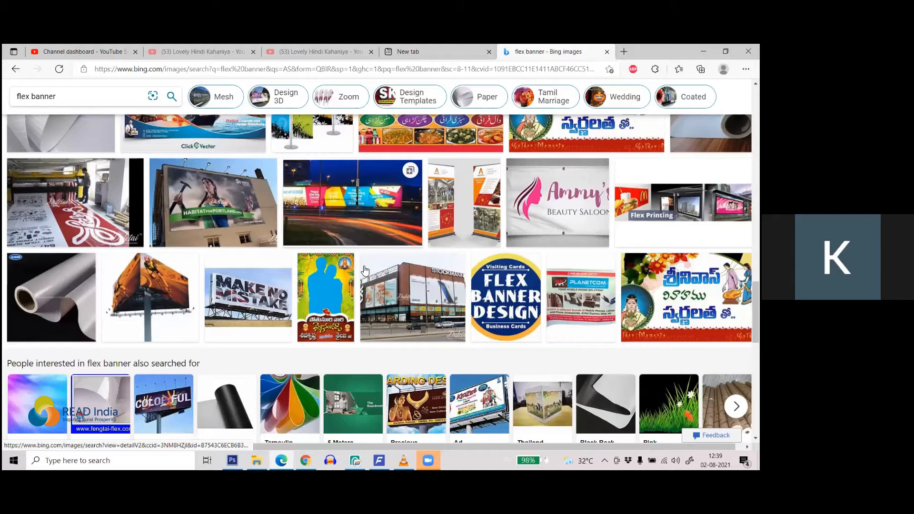
pyautogui.scroll(-1, 366, 273)
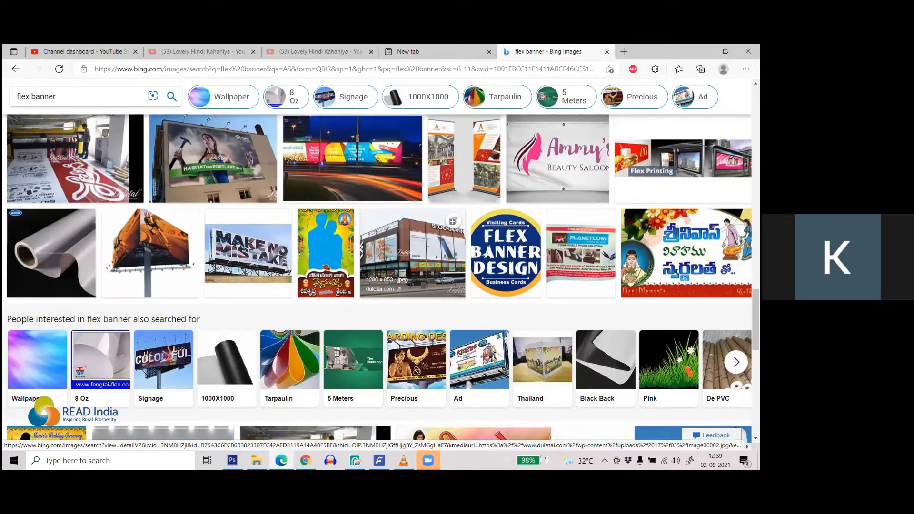
pyautogui.click(355, 460)
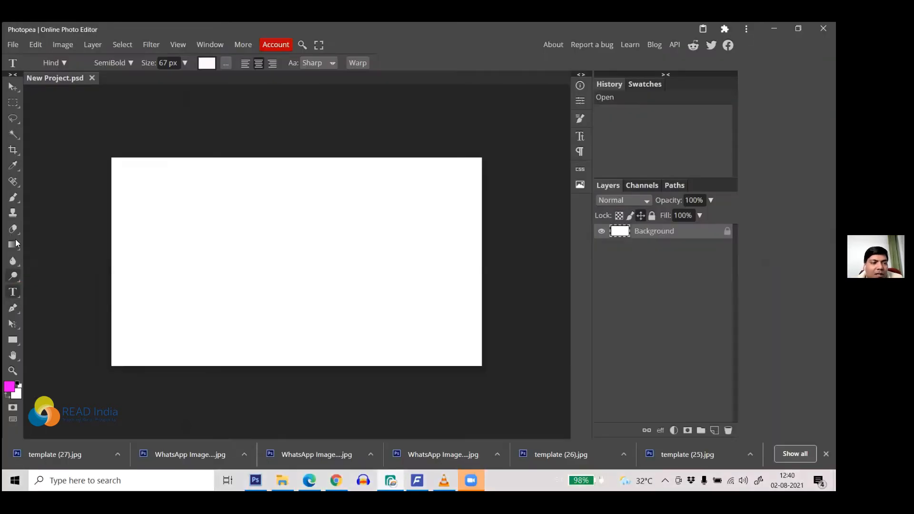
pyautogui.click(13, 88)
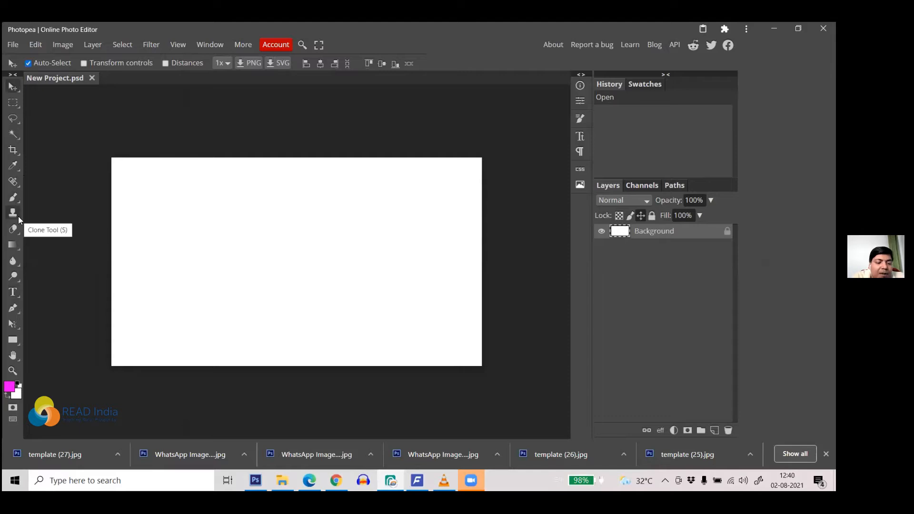
pyautogui.press('t')
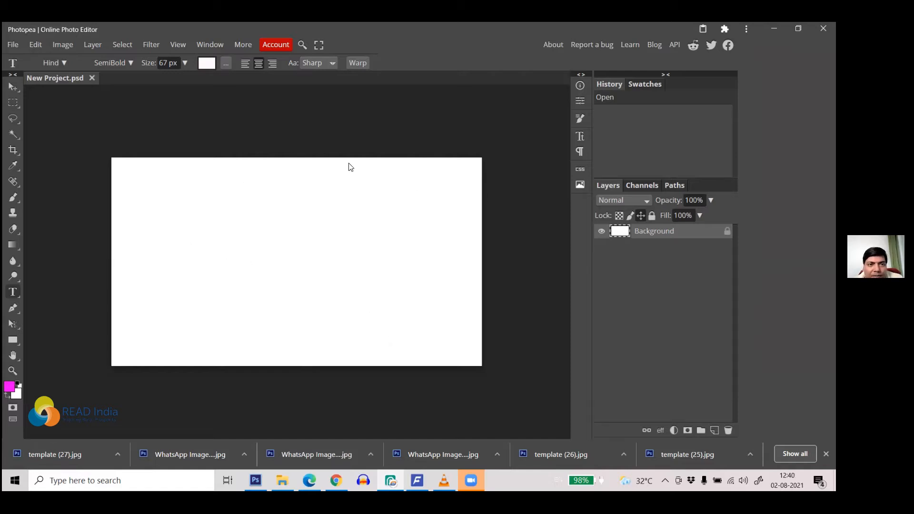
# Step: Set a dark purple text colour and add the word 'read' near the canvas's top right
pyautogui.click(206, 63)
pyautogui.click(197, 228)
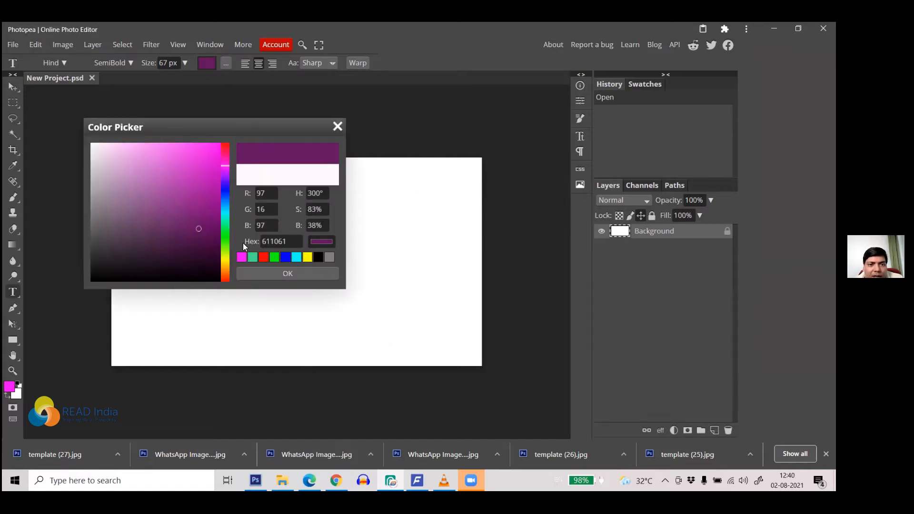
pyautogui.click(290, 274)
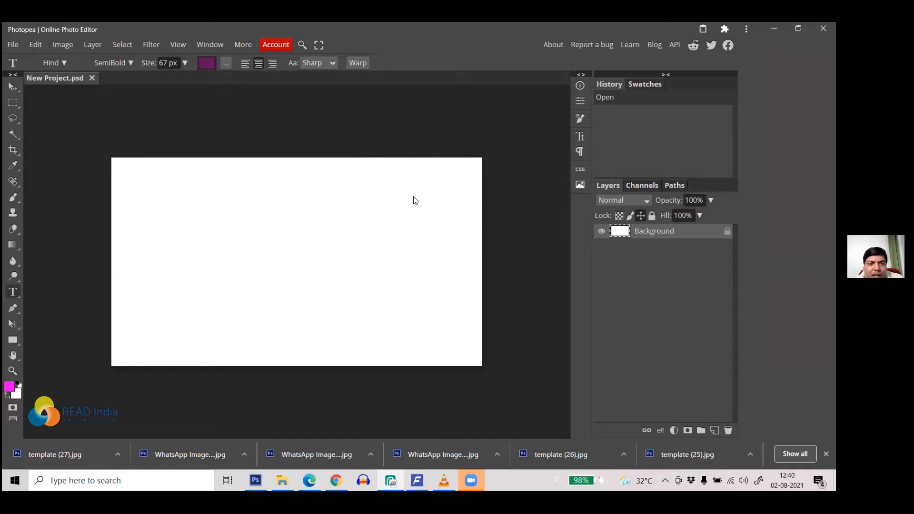
pyautogui.click(438, 176)
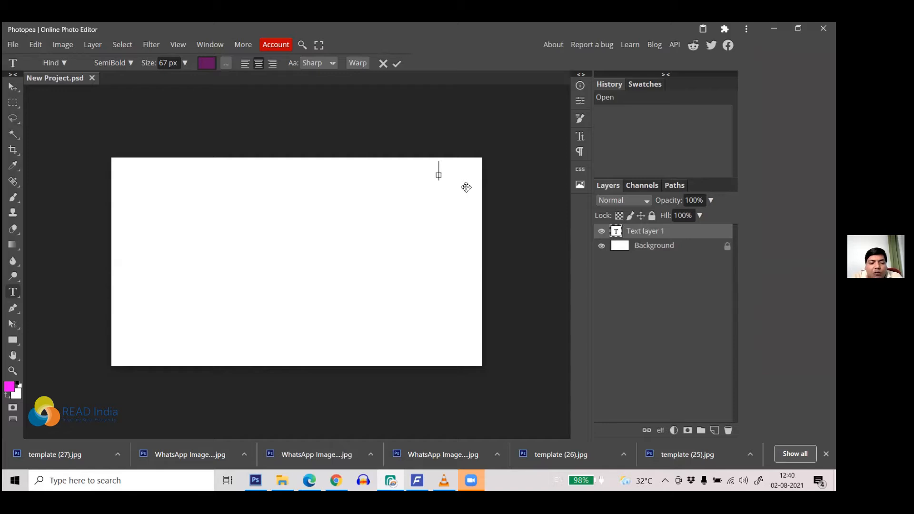
pyautogui.write('read')
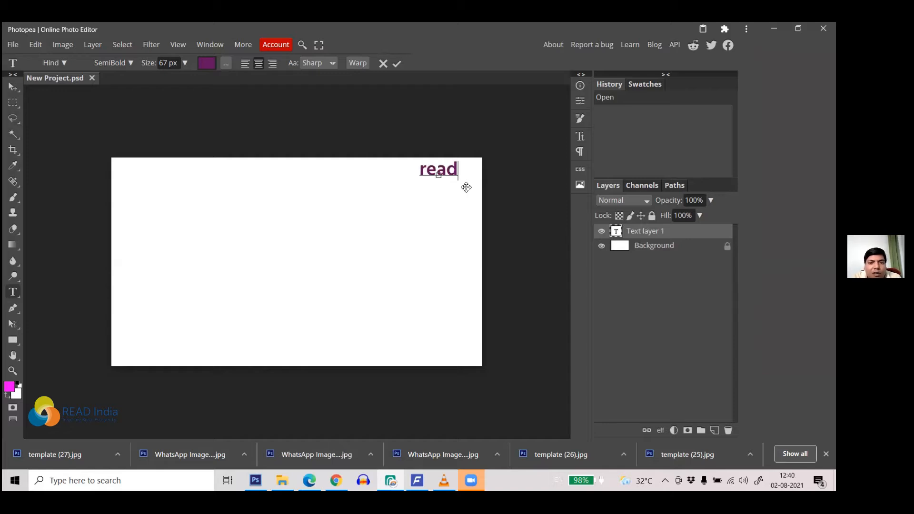
pyautogui.click(396, 63)
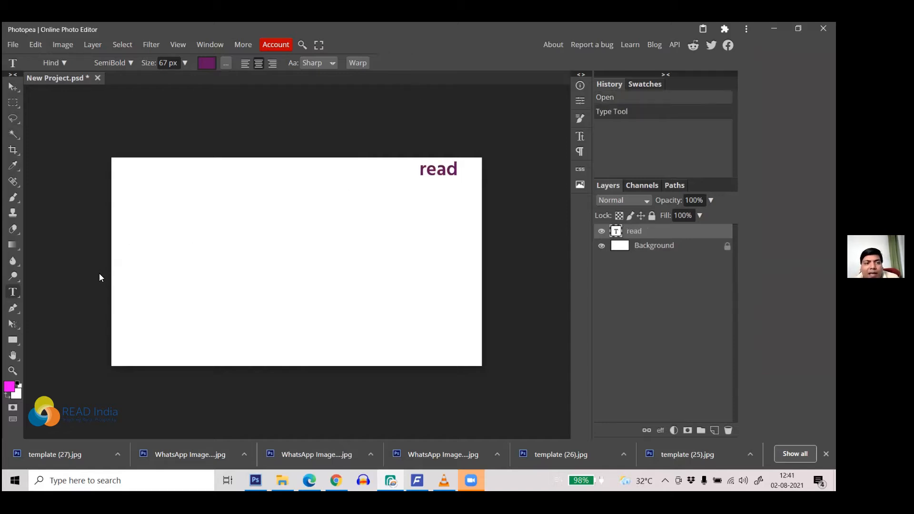
# Step: Add a second 'read' text layer on the left side of the canvas
pyautogui.click(138, 243)
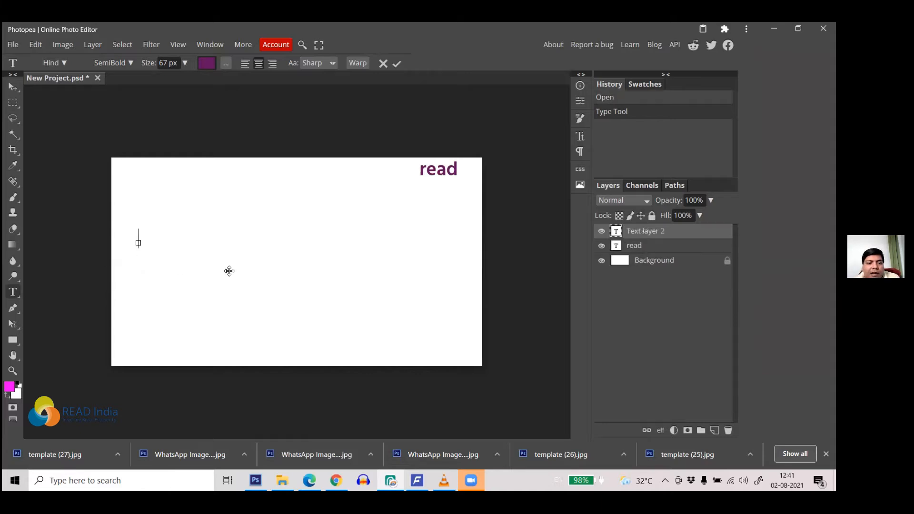
pyautogui.write('read')
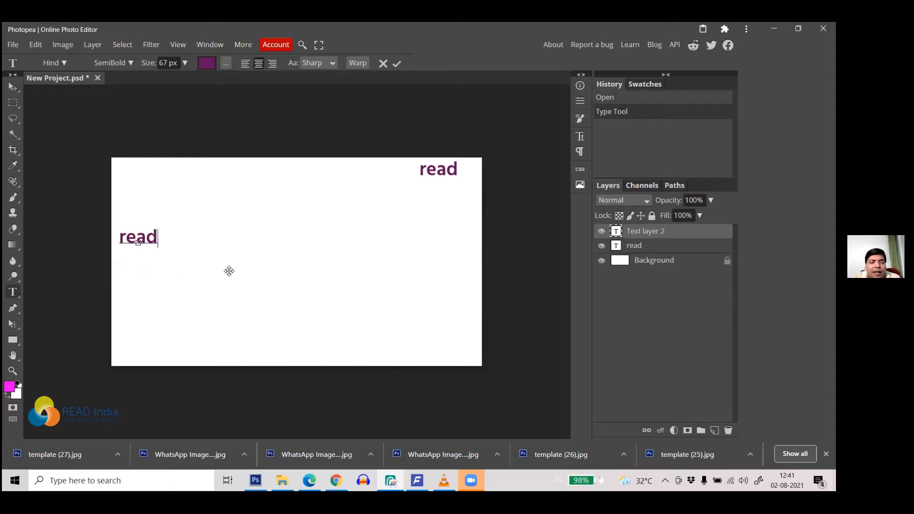
pyautogui.click(397, 66)
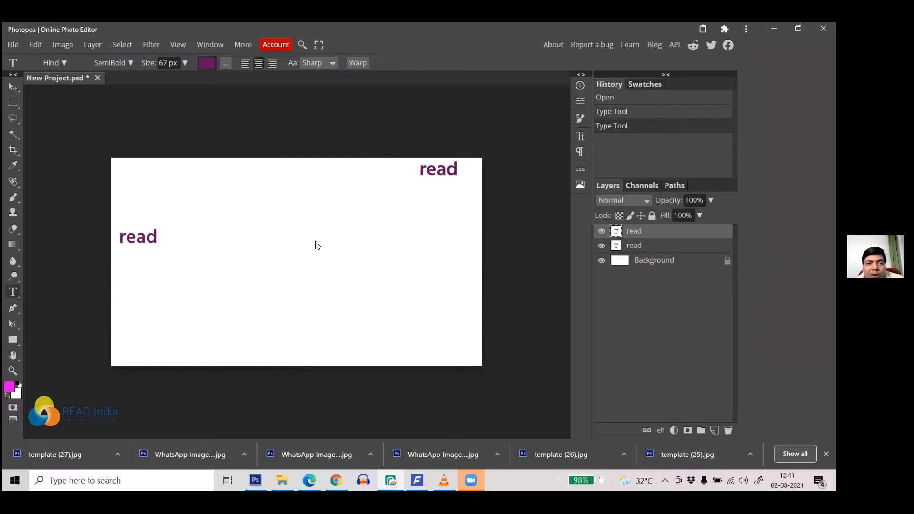
# Step: Move the two 'read' texts to the top centre and lower left, then start a text layer in the upper middle
pyautogui.click(11, 86)
pyautogui.moveTo(150, 238); pyautogui.dragTo(360, 173)
pyautogui.moveTo(287, 199); pyautogui.dragTo(142, 303)
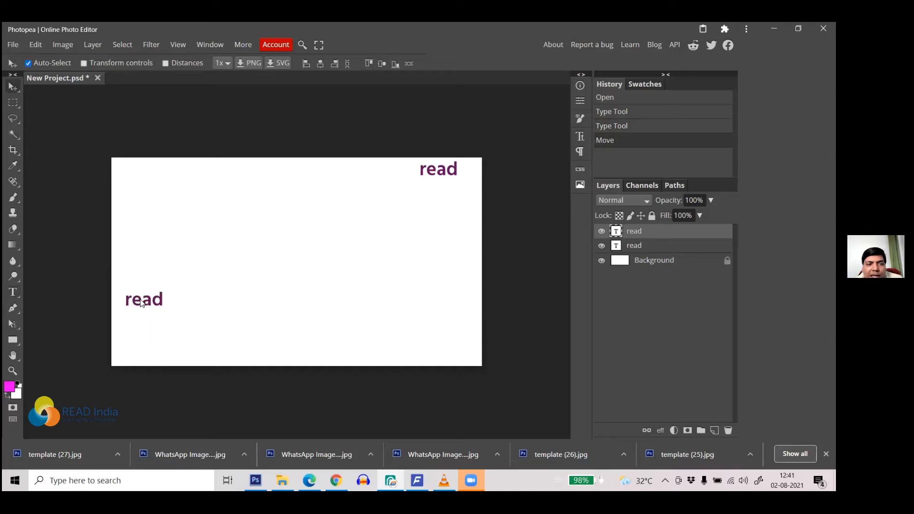
pyautogui.press('t')
pyautogui.click(250, 211)
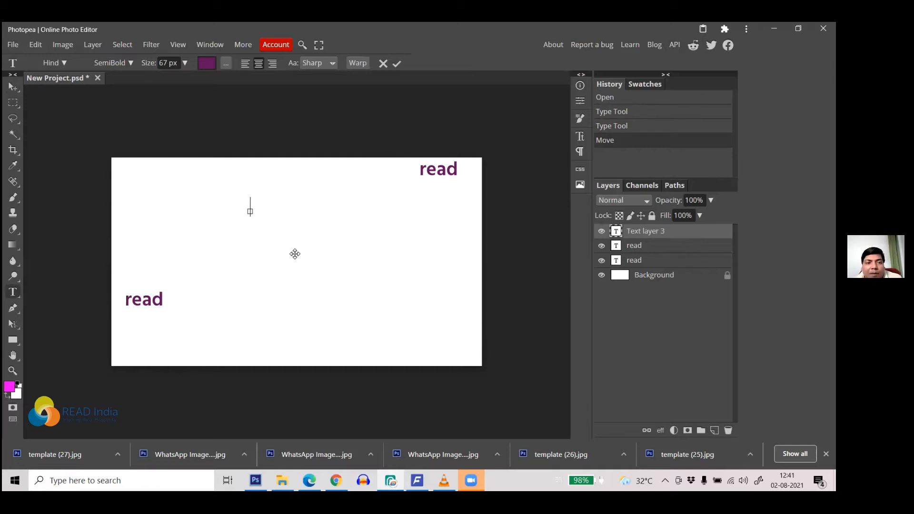
# Step: Type the line 'fffhygu kulii yuyluiou kiyluio yiuyliiuoouo jyjuiyioioohjk jyyyuj' and commit it
pyautogui.write('fffh')
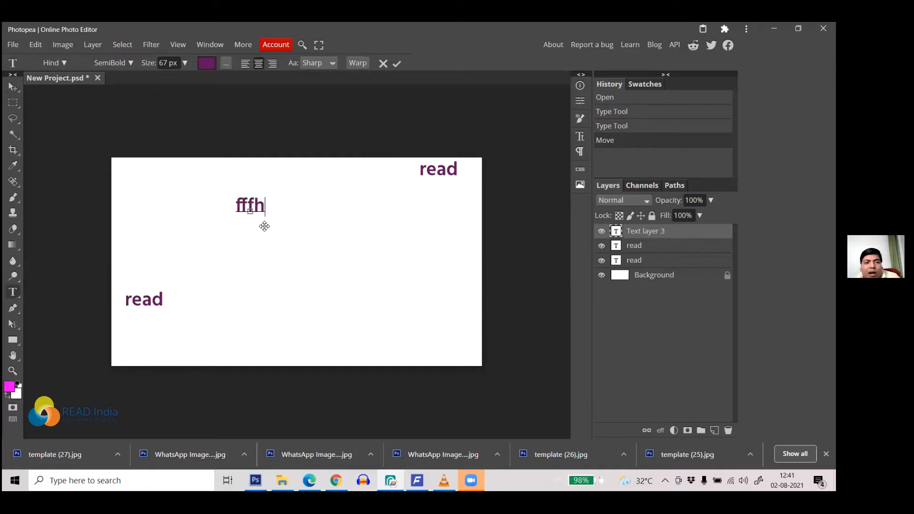
pyautogui.write('ygu kulii y')
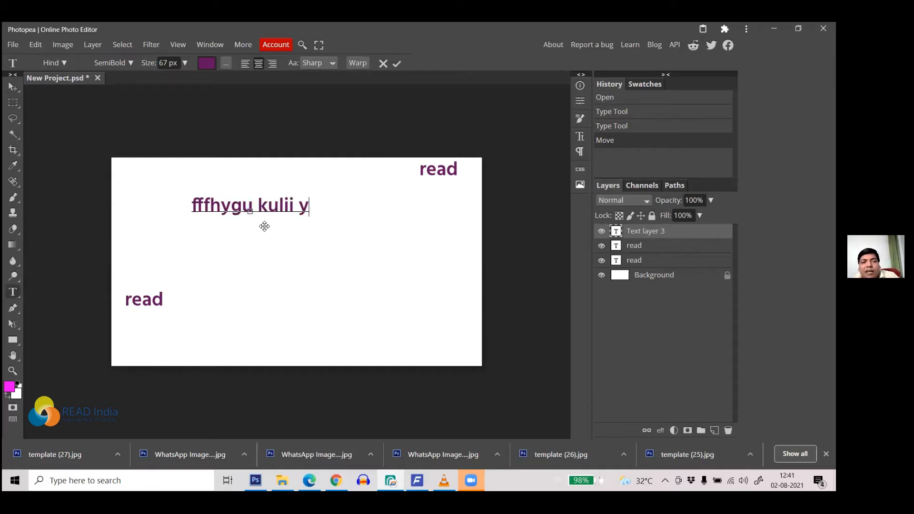
pyautogui.write('uyluiou kiyluio yiuyliiuoouo jyju')
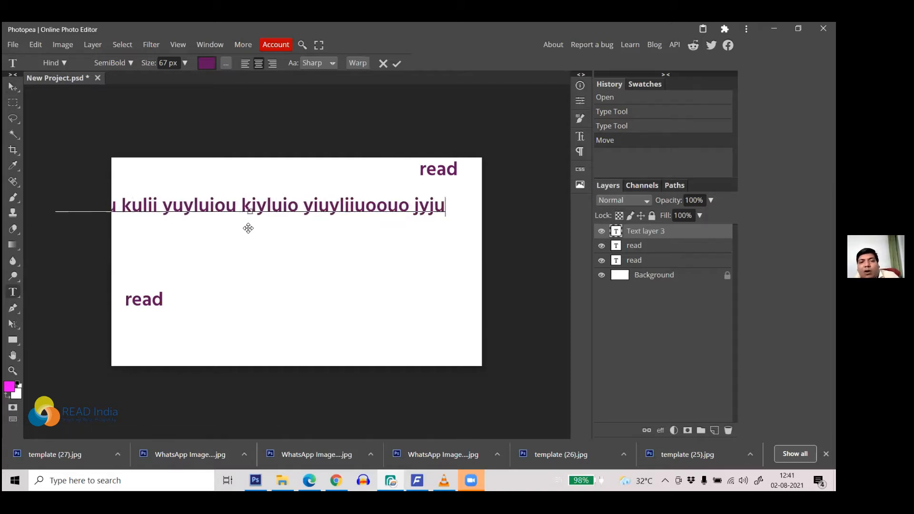
pyautogui.write('iyioioohjk jy')
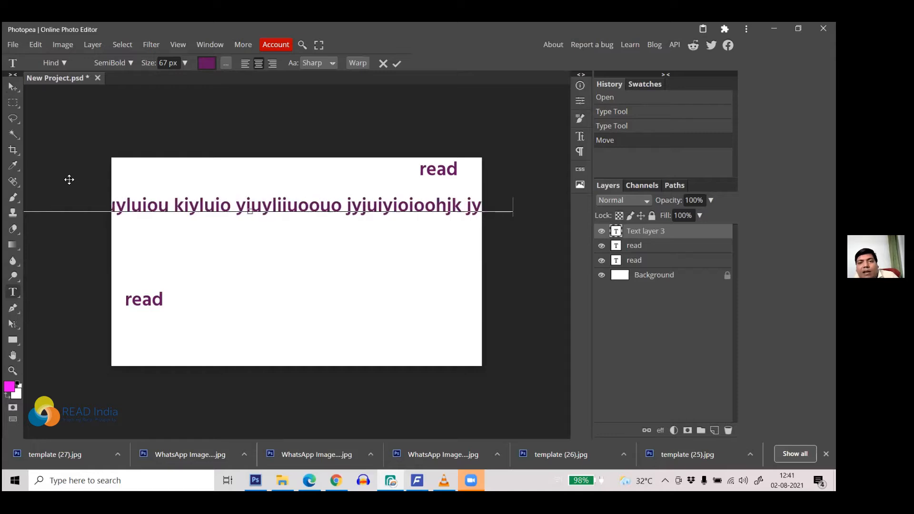
pyautogui.write('yy')
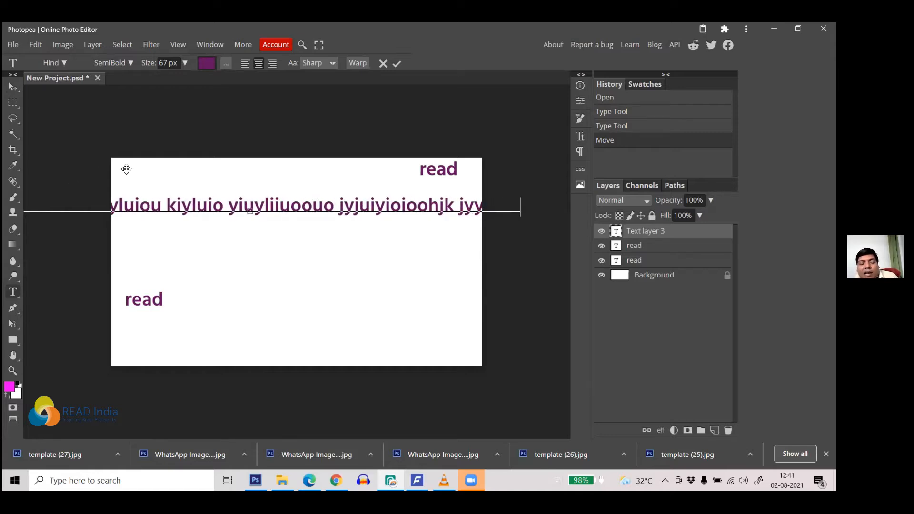
pyautogui.write('uj')
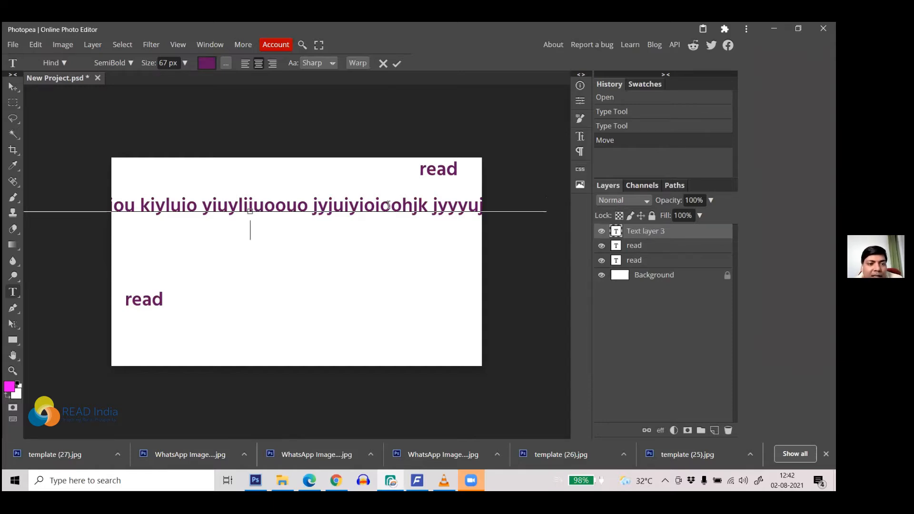
pyautogui.hotkey('ctrl', 'a')
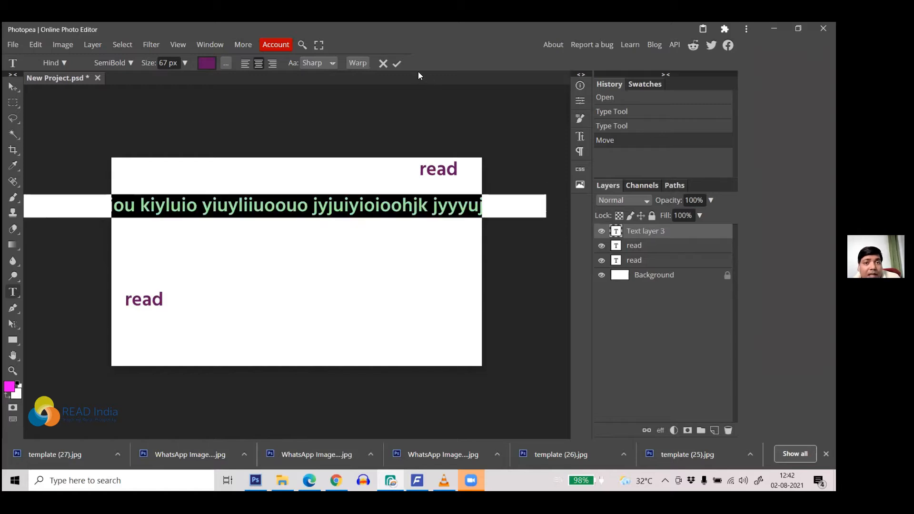
pyautogui.click(393, 64)
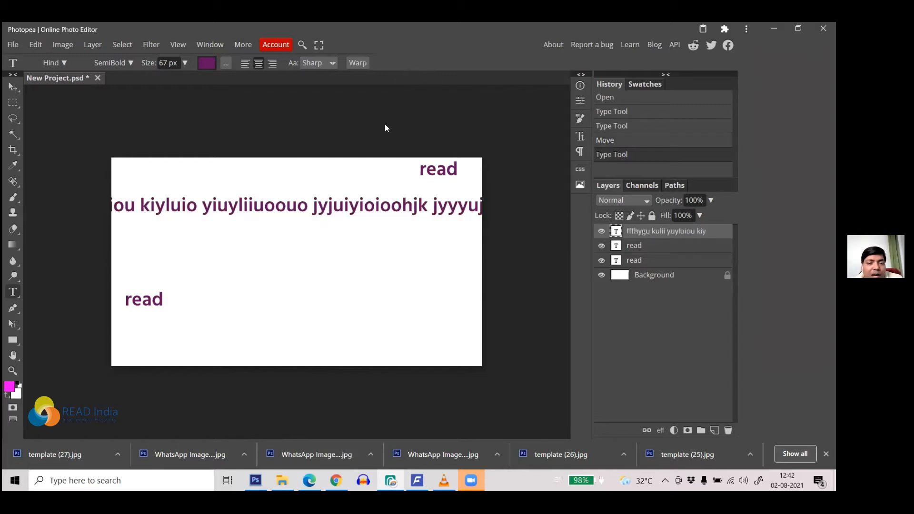
# Step: Hide the random-letters layer and both 'read' layers, then draw a tall text box at the upper left
pyautogui.click(601, 231)
pyautogui.click(601, 246)
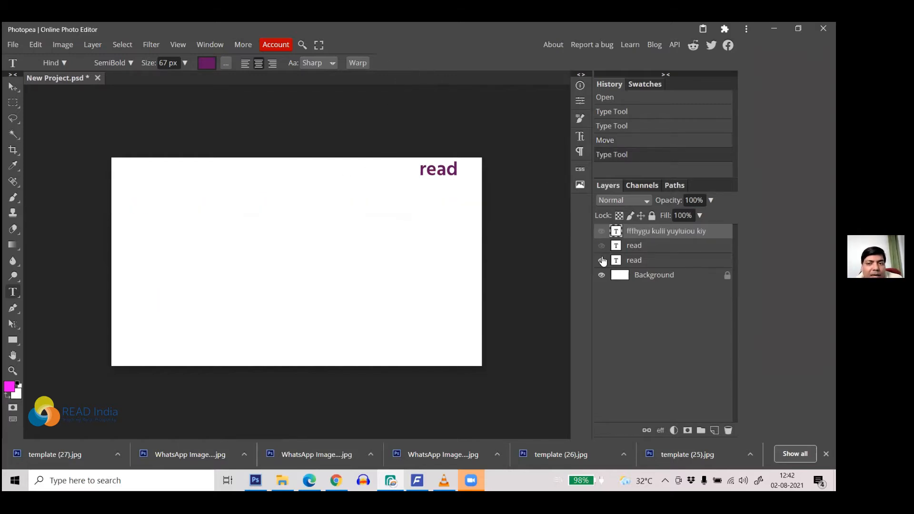
pyautogui.click(601, 260)
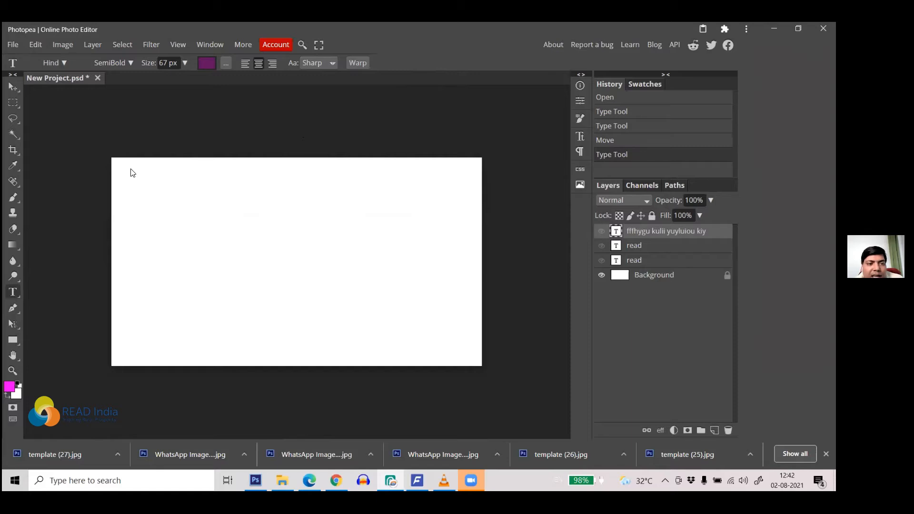
pyautogui.moveTo(126, 169); pyautogui.dragTo(269, 360)
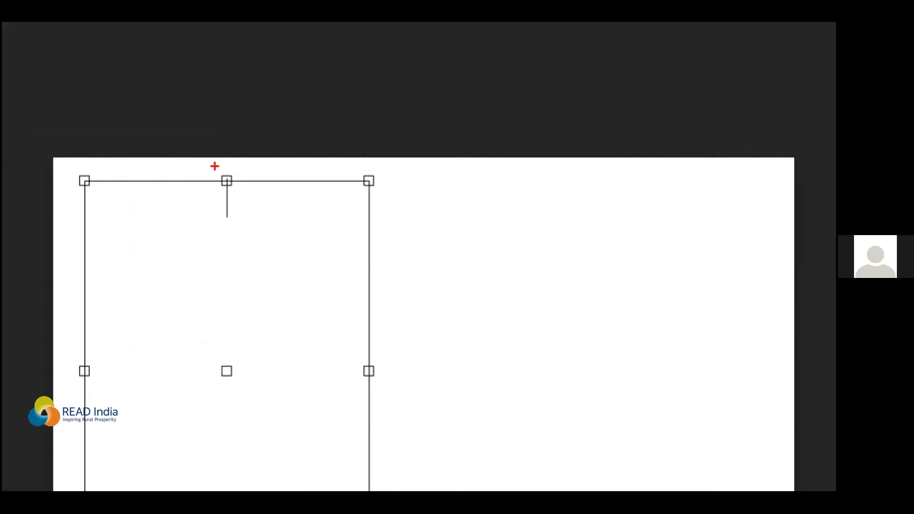
pyautogui.moveTo(214, 167)
pyautogui.mouseDown()
pyautogui.moveTo(265, 208)
pyautogui.moveTo(252, 152)
pyautogui.mouseUp()
pyautogui.moveTo(386, 160)
pyautogui.mouseDown()
pyautogui.moveTo(346, 164)
pyautogui.moveTo(381, 208)
pyautogui.moveTo(381, 156)
pyautogui.mouseUp()
pyautogui.moveTo(89, 161)
pyautogui.mouseDown()
pyautogui.moveTo(48, 182)
pyautogui.moveTo(96, 196)
pyautogui.moveTo(93, 156)
pyautogui.mouseUp()
pyautogui.moveTo(358, 354)
pyautogui.mouseDown()
pyautogui.moveTo(381, 353)
pyautogui.moveTo(355, 400)
pyautogui.moveTo(358, 358)
pyautogui.moveTo(340, 387)
pyautogui.moveTo(349, 348)
pyautogui.mouseUp()
pyautogui.moveTo(108, 349)
pyautogui.mouseDown()
pyautogui.moveTo(81, 348)
pyautogui.moveTo(121, 378)
pyautogui.mouseUp()
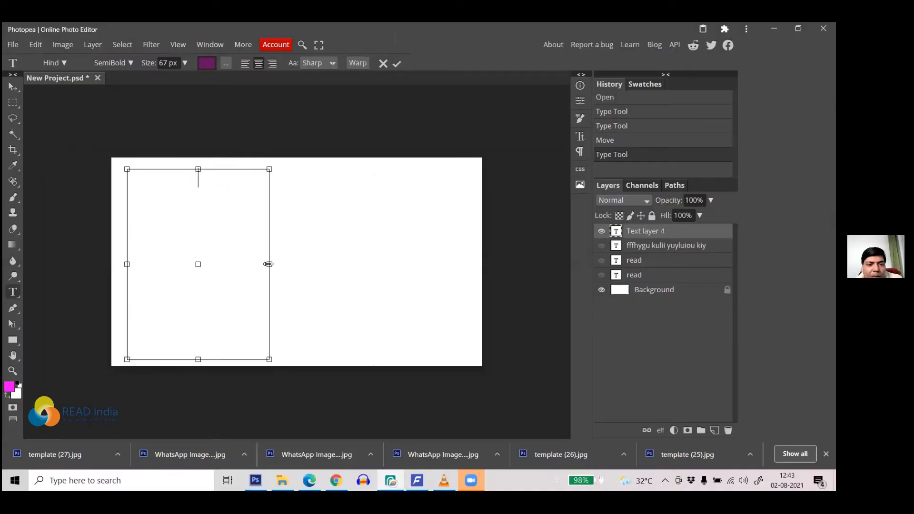
pyautogui.moveTo(269, 264)
pyautogui.mouseDown()
pyautogui.moveTo(301, 263)
pyautogui.moveTo(271, 264)
pyautogui.mouseUp()
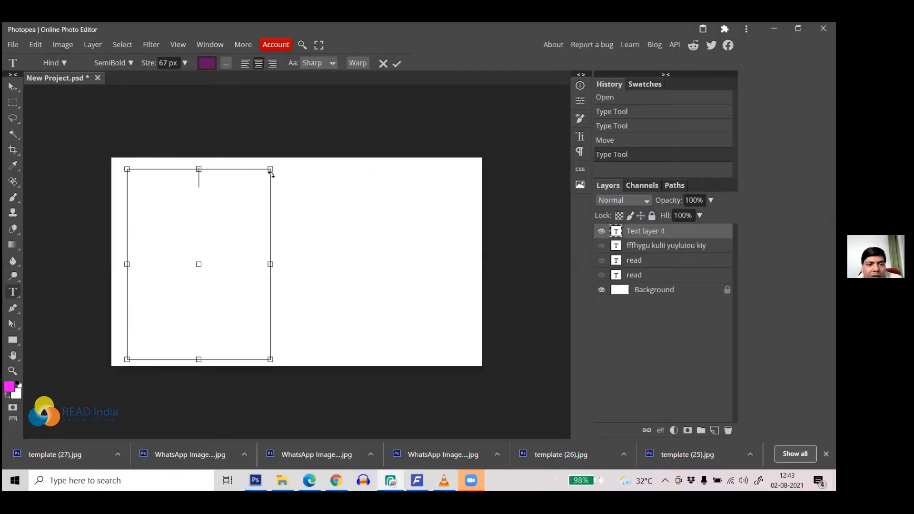
# Step: Lower the text box's top edge slightly and type 'READ INDIA READ UNDIA'
pyautogui.moveTo(270, 169)
pyautogui.mouseDown()
pyautogui.moveTo(278, 161)
pyautogui.moveTo(268, 178)
pyautogui.mouseUp()
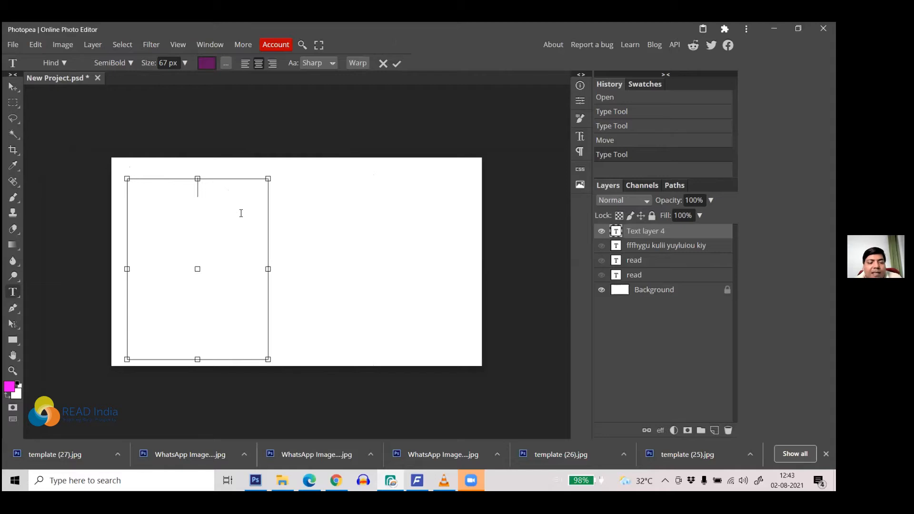
pyautogui.write('READ INDIA REA')
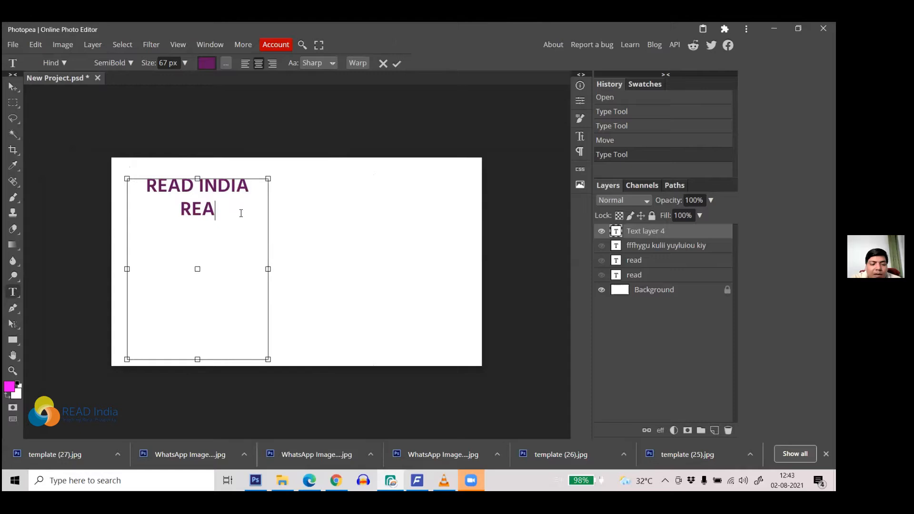
pyautogui.write('D UNDIA')
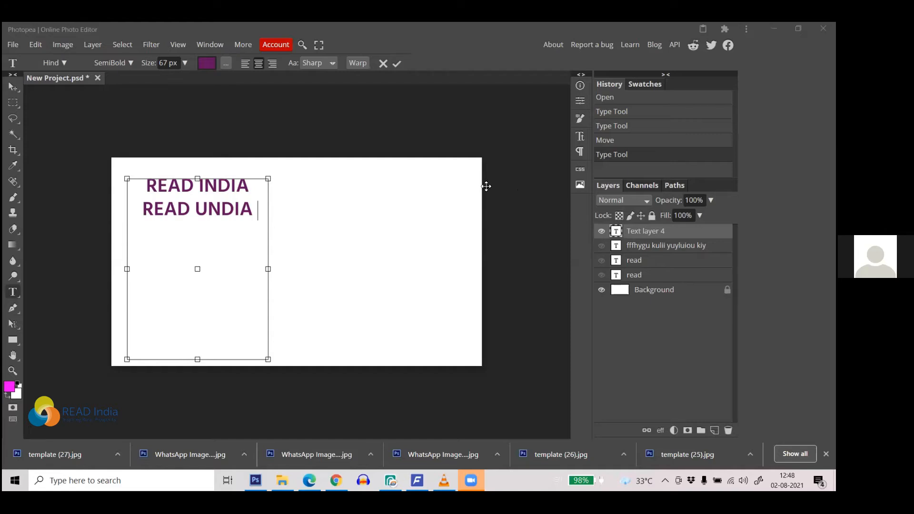
# Step: Resize the text box until it wraps as 'READ INDIA READ' over 'UNDIA', then select the text
pyautogui.moveTo(268, 269); pyautogui.dragTo(282, 269)
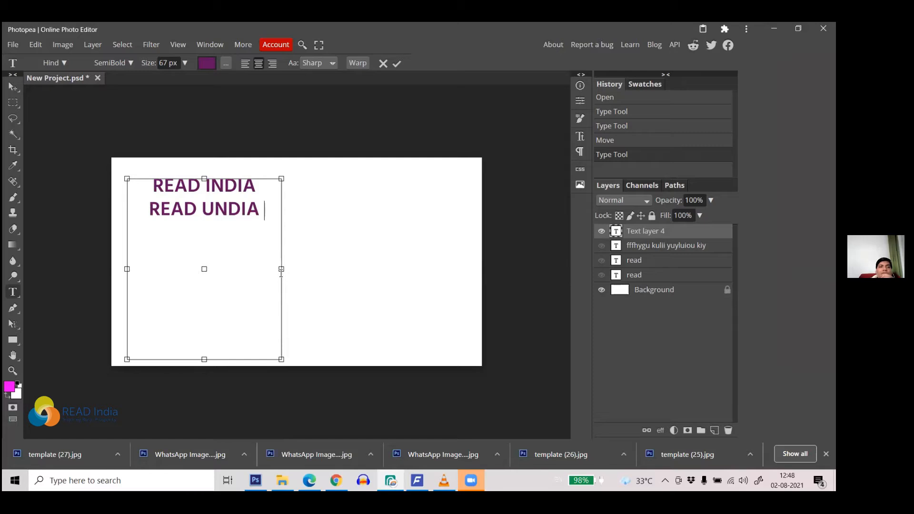
pyautogui.moveTo(282, 269); pyautogui.dragTo(302, 269)
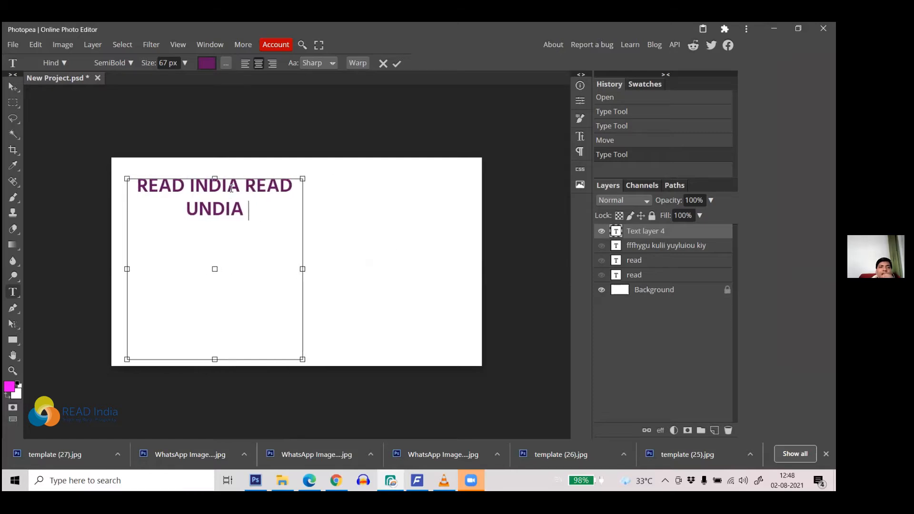
pyautogui.moveTo(215, 178); pyautogui.dragTo(215, 254)
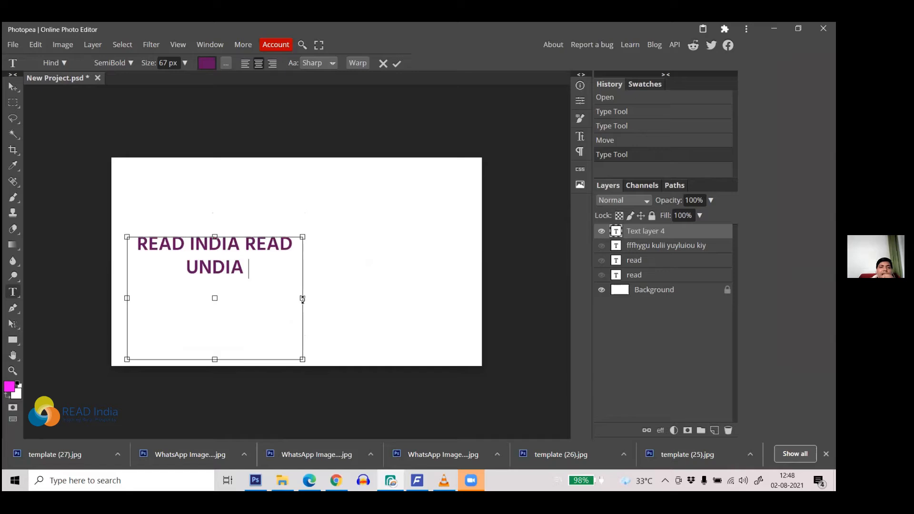
pyautogui.moveTo(302, 297); pyautogui.dragTo(328, 295)
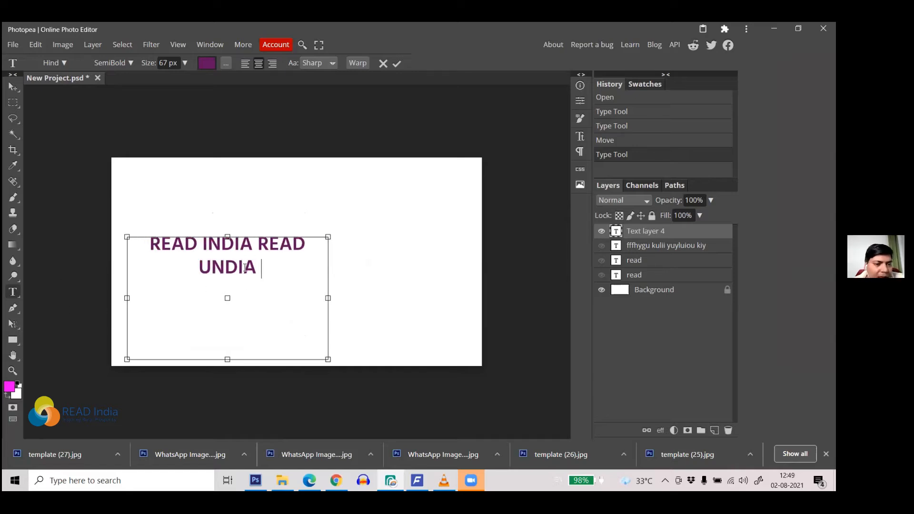
pyautogui.moveTo(262, 267); pyautogui.dragTo(151, 243)
pyautogui.moveTo(270, 267); pyautogui.dragTo(149, 242)
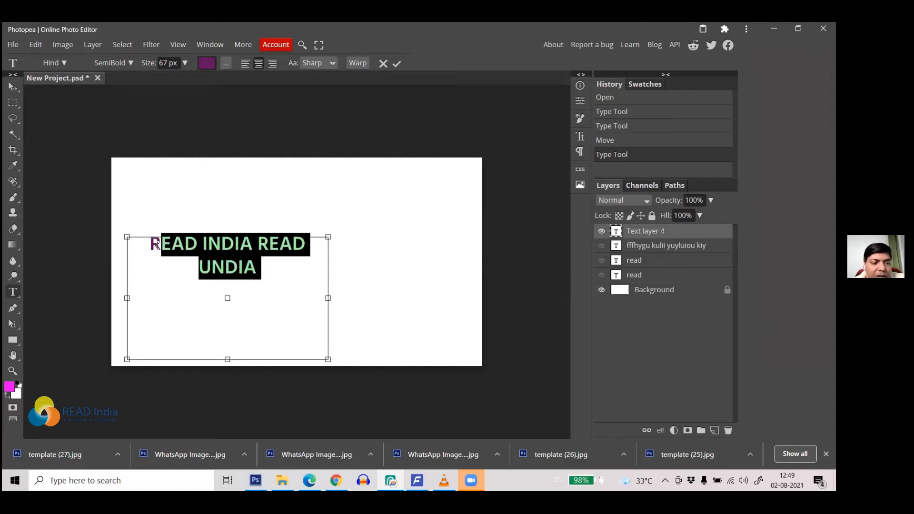
# Step: Select both lines of the READ INDIA READ UNDIA text and commit the edit
pyautogui.click(149, 243)
pyautogui.moveTo(265, 270); pyautogui.dragTo(133, 247)
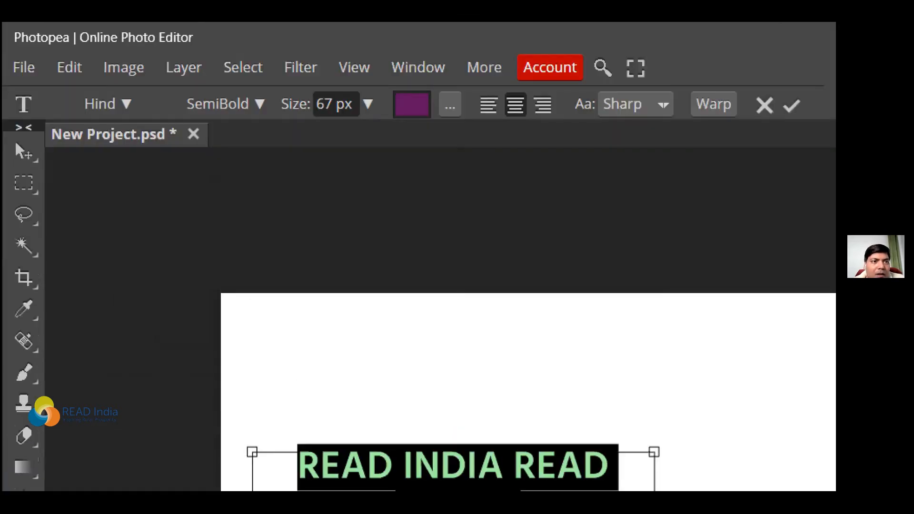
pyautogui.moveTo(18, 82)
pyautogui.mouseDown()
pyautogui.moveTo(67, 130)
pyautogui.moveTo(834, 160)
pyautogui.moveTo(832, 98)
pyautogui.moveTo(763, 77)
pyautogui.moveTo(624, 89)
pyautogui.moveTo(535, 67)
pyautogui.moveTo(125, 74)
pyautogui.moveTo(15, 87)
pyautogui.mouseUp()
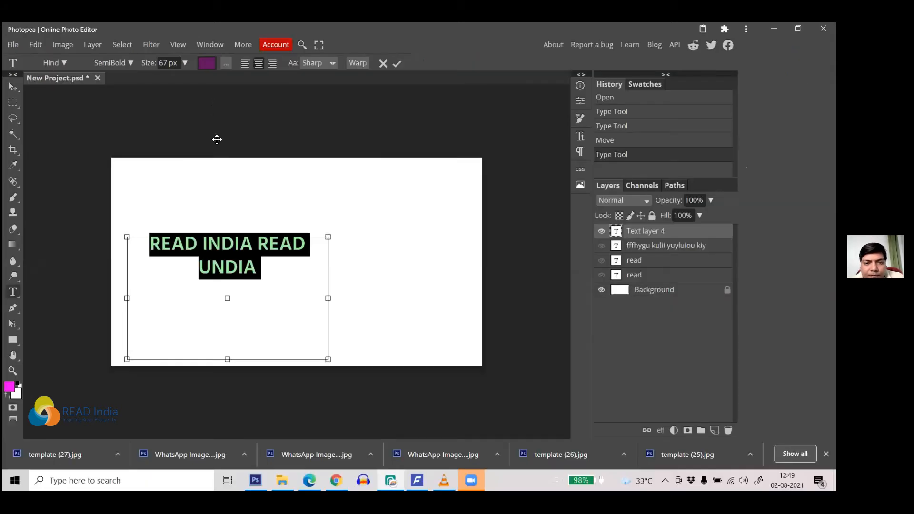
pyautogui.click(396, 63)
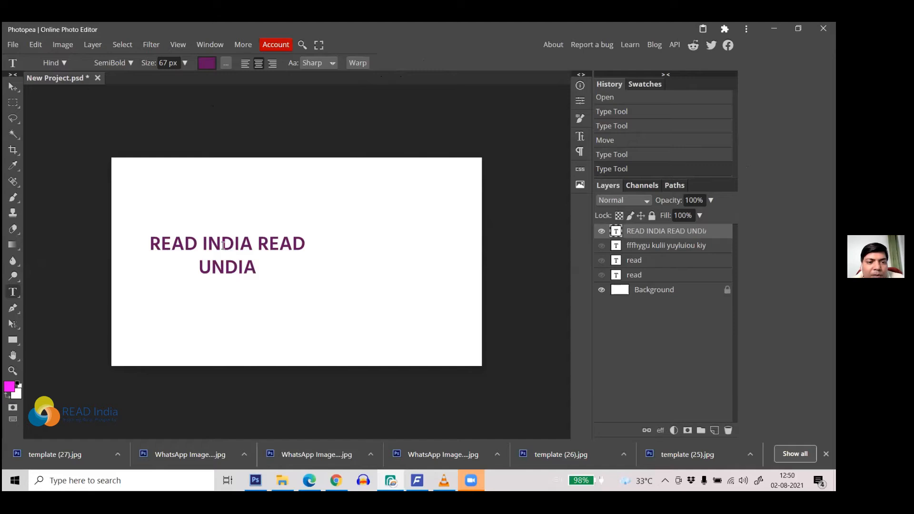
# Step: Put the caret back into the purple READ INDIA READ UNDIA text on the canvas
pyautogui.click(163, 241)
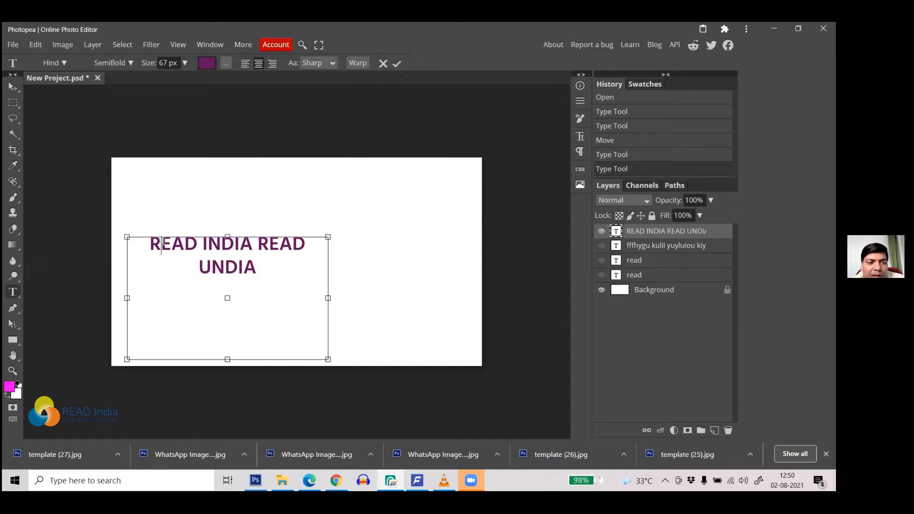
# Step: Replace the U in UNDIA with I so the second line reads INDIA
pyautogui.moveTo(260, 268); pyautogui.dragTo(238, 262)
pyautogui.click(265, 263)
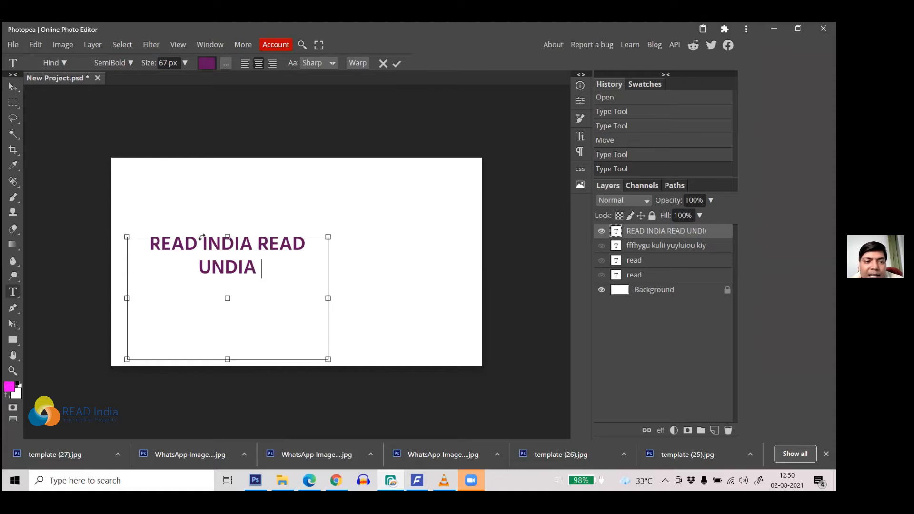
pyautogui.moveTo(211, 268); pyautogui.dragTo(199, 267)
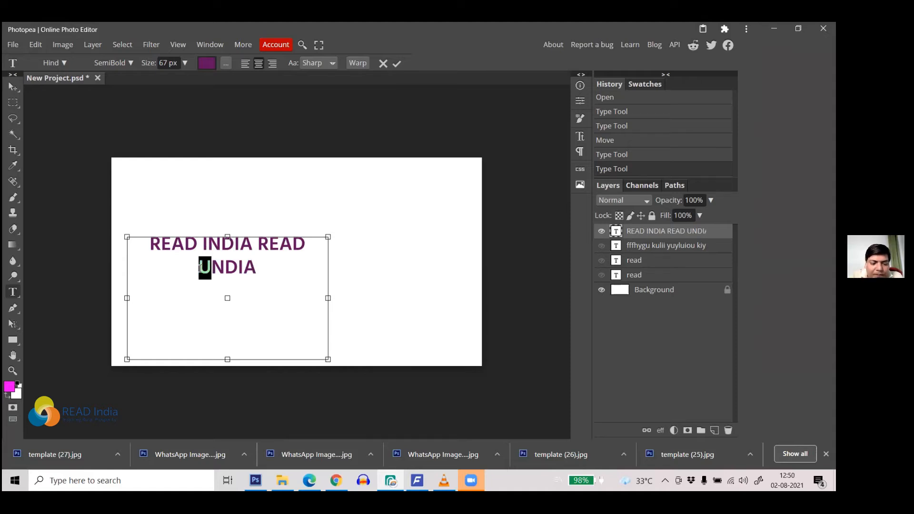
pyautogui.write('I')
# Step: Select the word INDIA and bring up the font size slider
pyautogui.moveTo(259, 269); pyautogui.dragTo(199, 267)
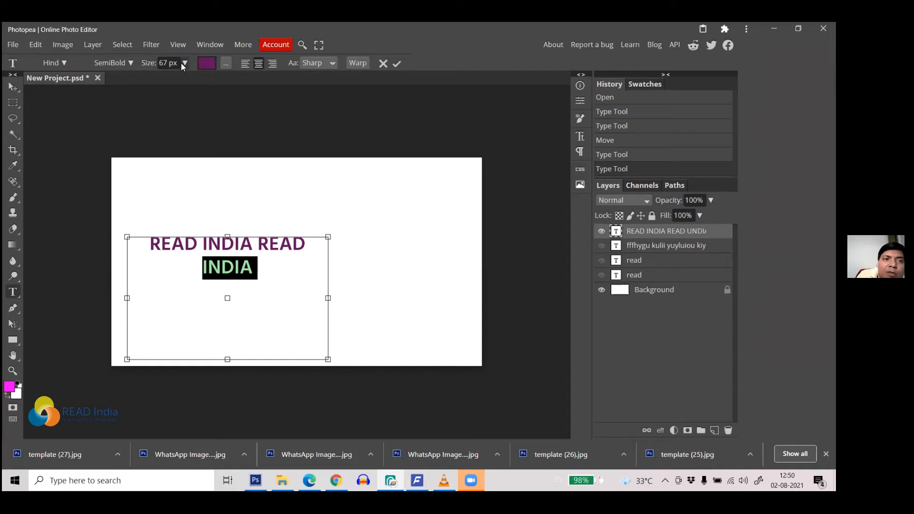
pyautogui.click(166, 62)
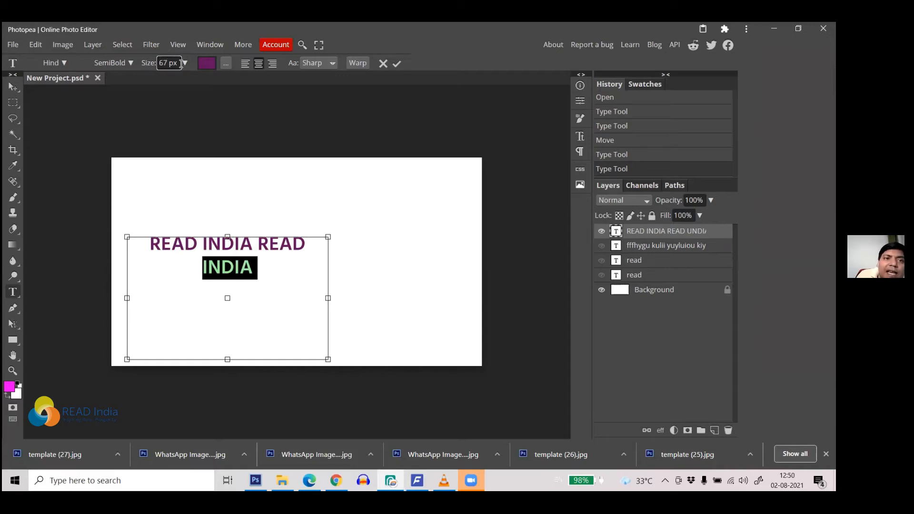
pyautogui.click(185, 63)
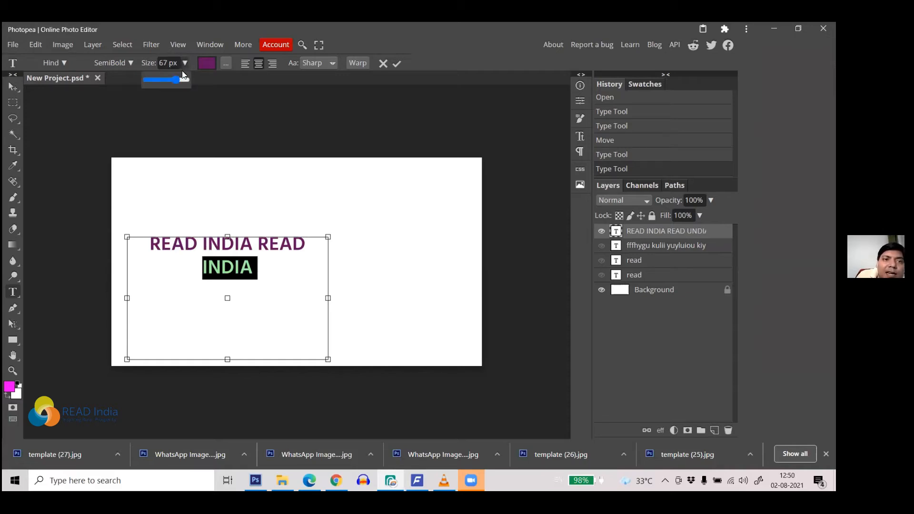
# Step: Set the selected word INDIA's font size to 158 px
pyautogui.moveTo(176, 79)
pyautogui.mouseDown()
pyautogui.moveTo(166, 83)
pyautogui.moveTo(188, 83)
pyautogui.mouseUp()
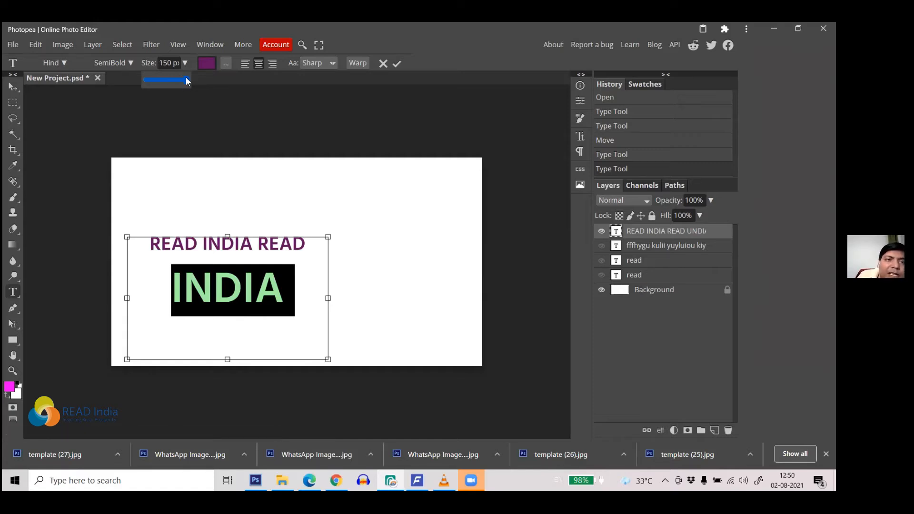
pyautogui.moveTo(192, 80)
pyautogui.mouseDown()
pyautogui.moveTo(178, 83)
pyautogui.moveTo(182, 75)
pyautogui.mouseUp()
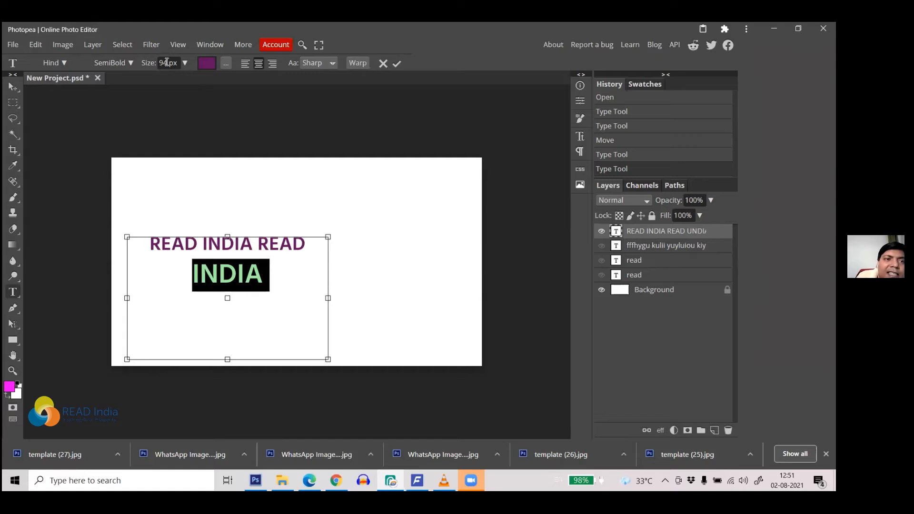
pyautogui.click(164, 62)
pyautogui.doubleClick(159, 63)
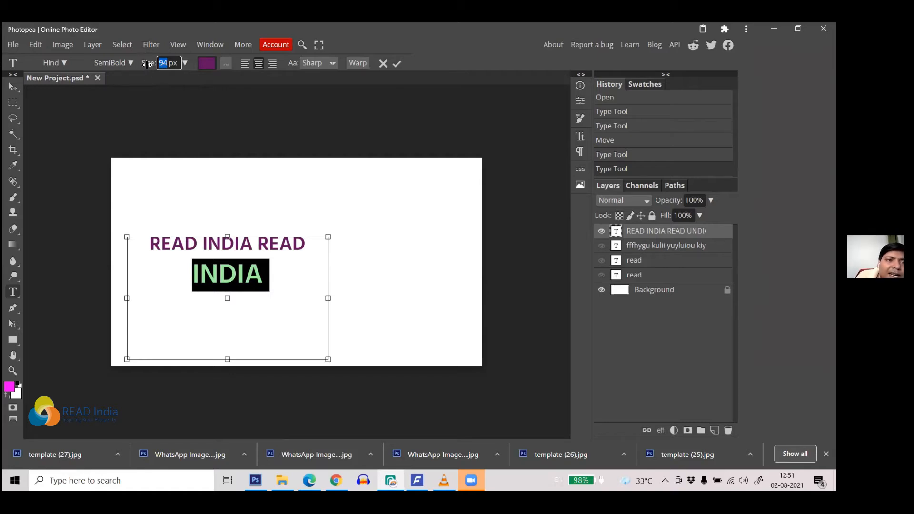
pyautogui.moveTo(147, 63); pyautogui.dragTo(174, 78)
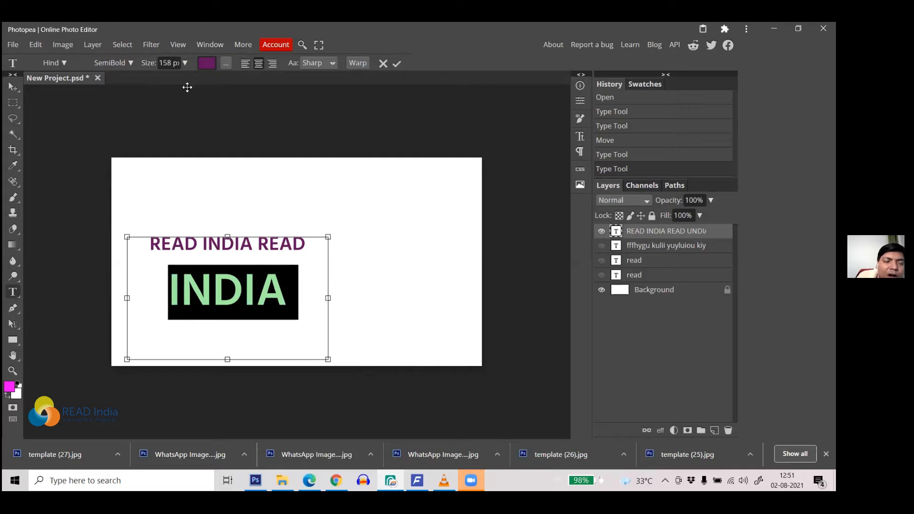
# Step: Change INDIA's text colour to a bright pink, hex f0298b
pyautogui.click(208, 64)
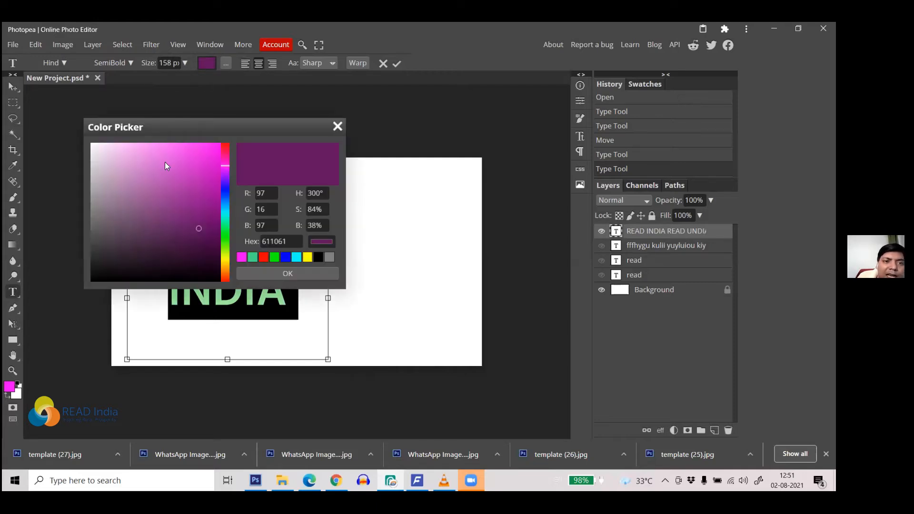
pyautogui.click(180, 153)
pyautogui.click(200, 232)
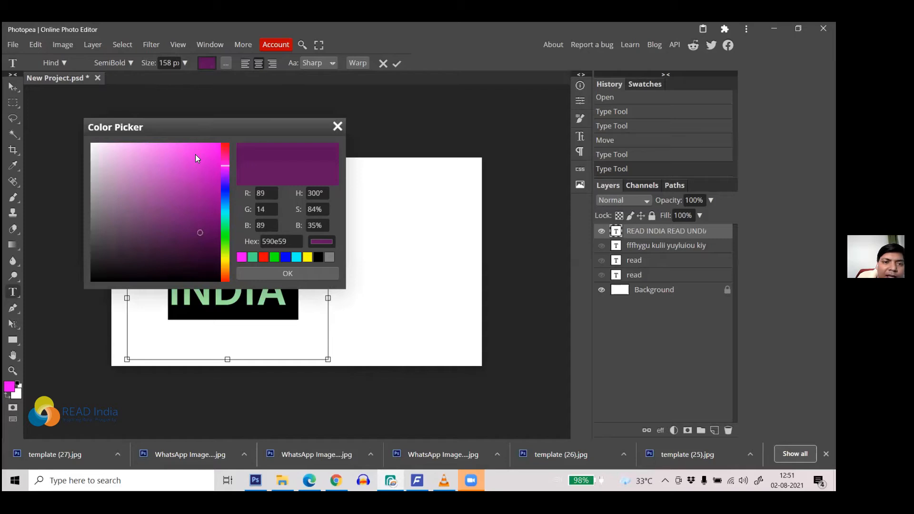
pyautogui.click(206, 146)
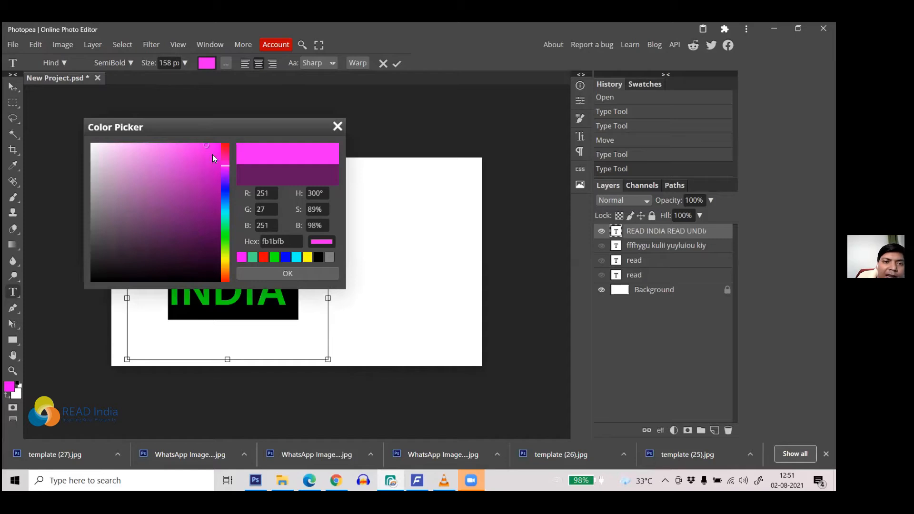
pyautogui.click(196, 177)
pyautogui.click(223, 222)
pyautogui.moveTo(227, 170); pyautogui.dragTo(226, 153)
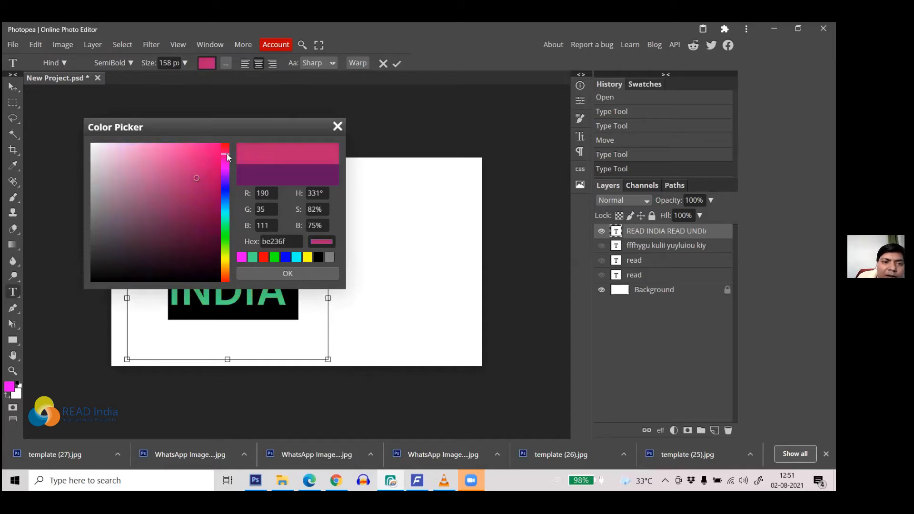
pyautogui.click(208, 149)
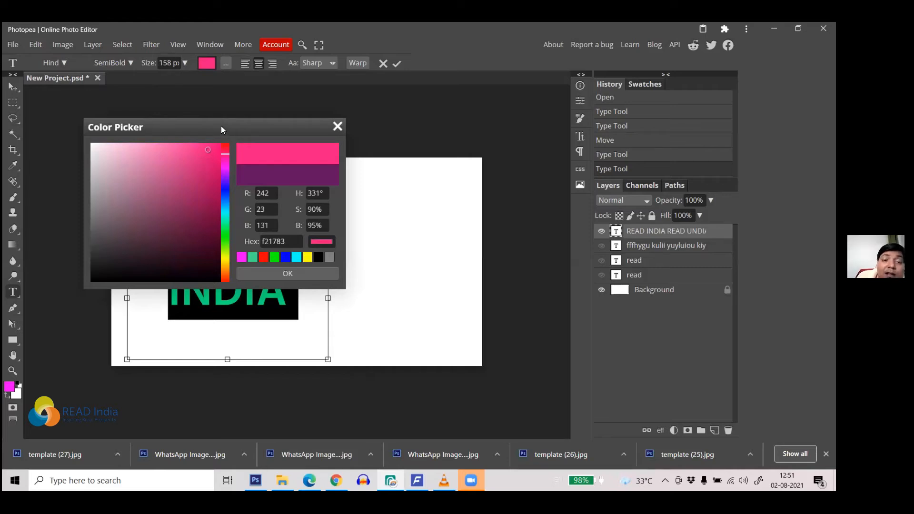
pyautogui.click(292, 239)
pyautogui.moveTo(291, 240); pyautogui.dragTo(263, 241)
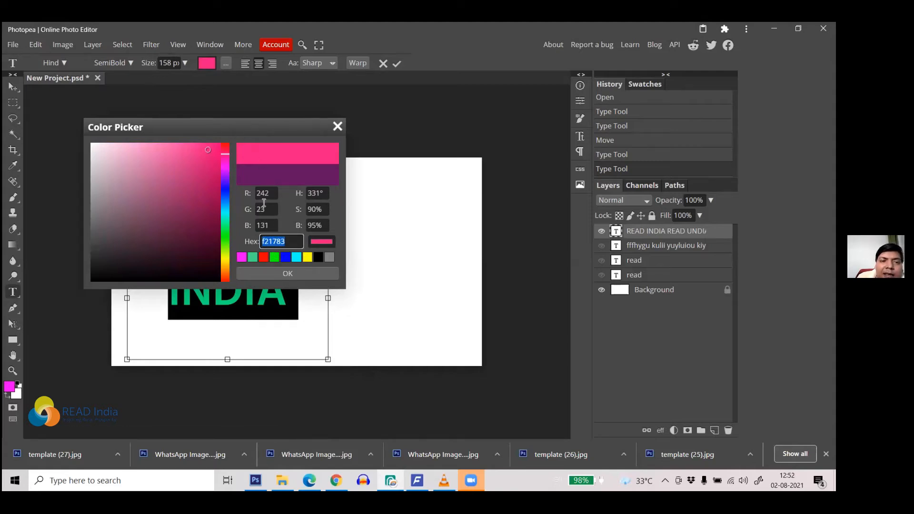
pyautogui.click(207, 178)
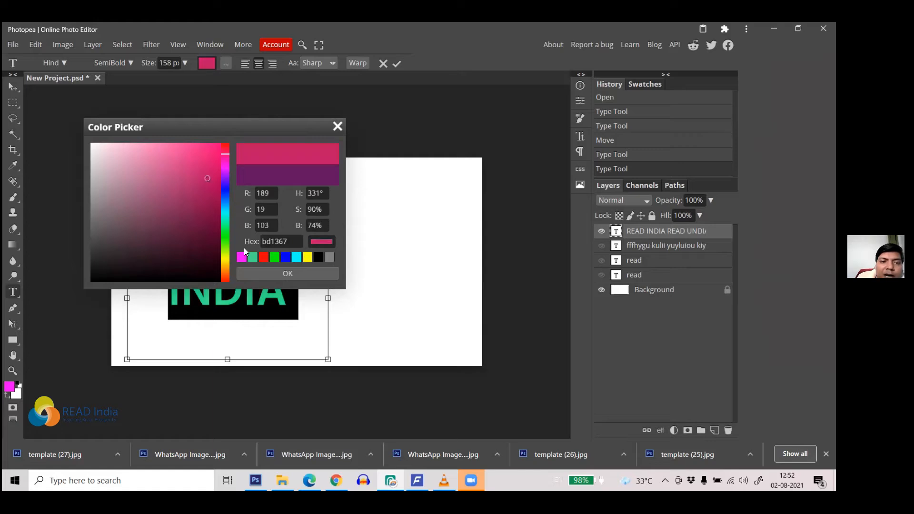
pyautogui.click(202, 157)
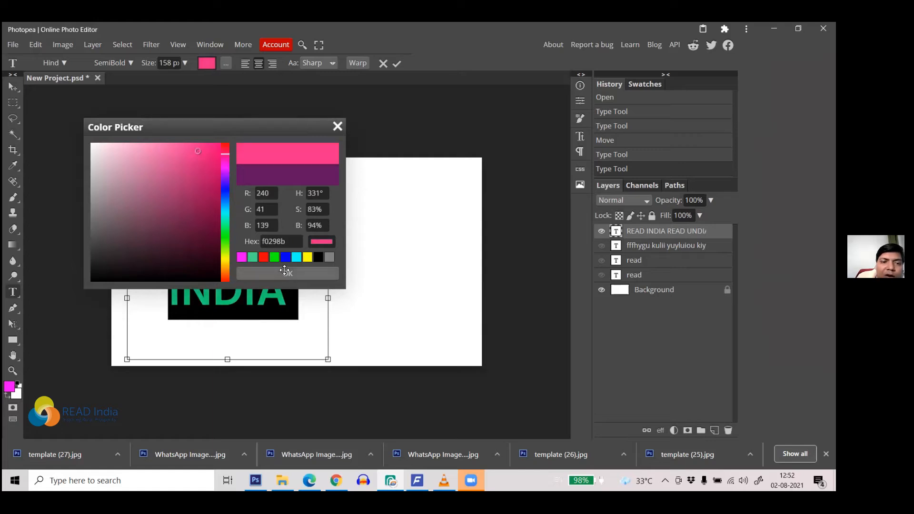
pyautogui.click(285, 268)
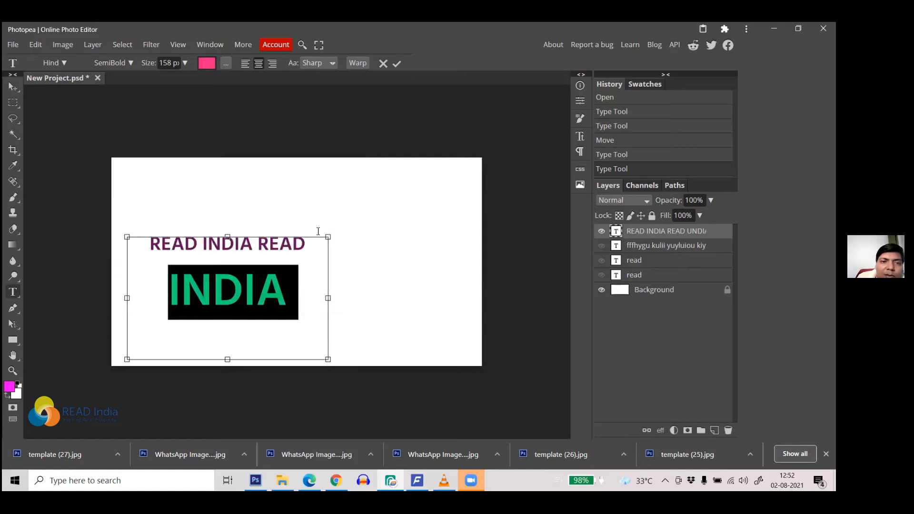
# Step: Reselect INDIA, give it a black 10 px stroke outline, and commit
pyautogui.click(395, 64)
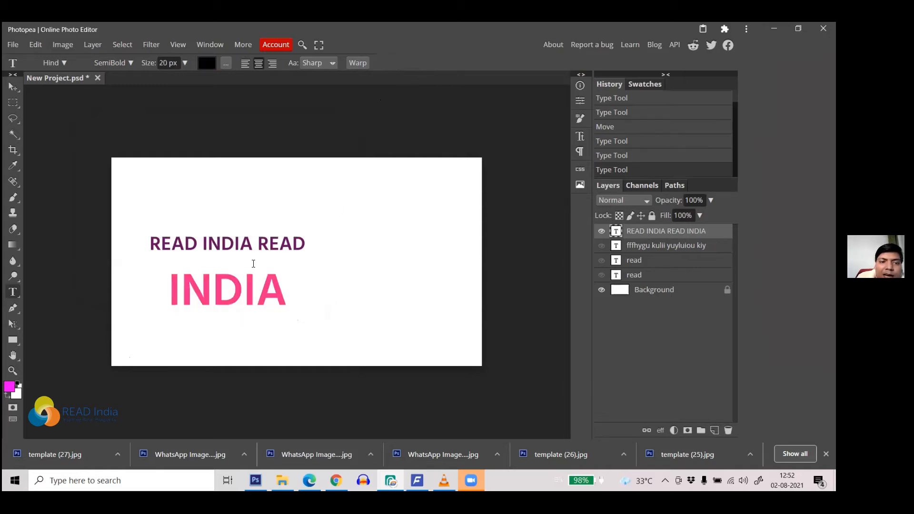
pyautogui.click(240, 285)
pyautogui.moveTo(288, 286); pyautogui.dragTo(167, 288)
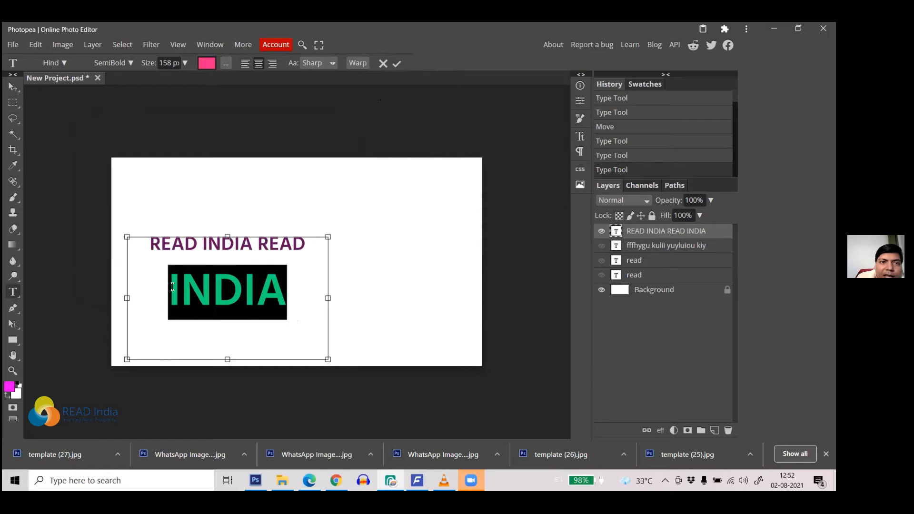
pyautogui.click(225, 63)
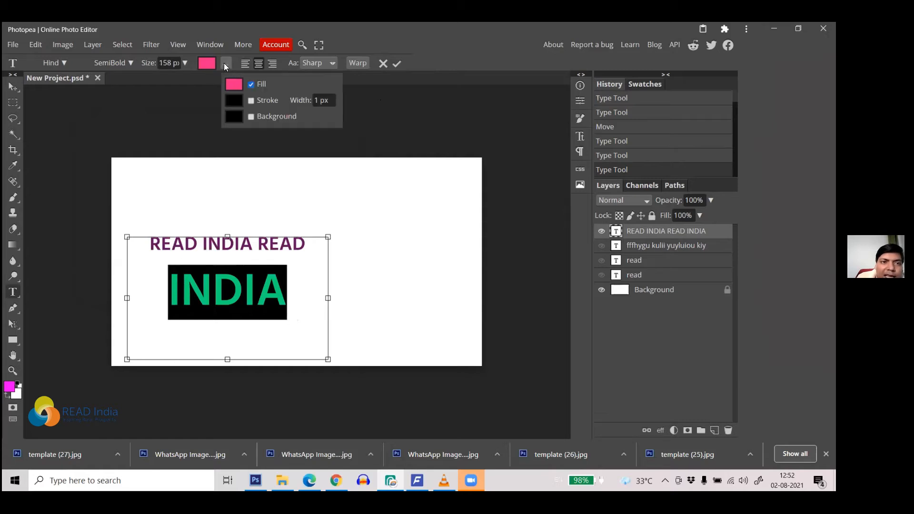
pyautogui.click(251, 101)
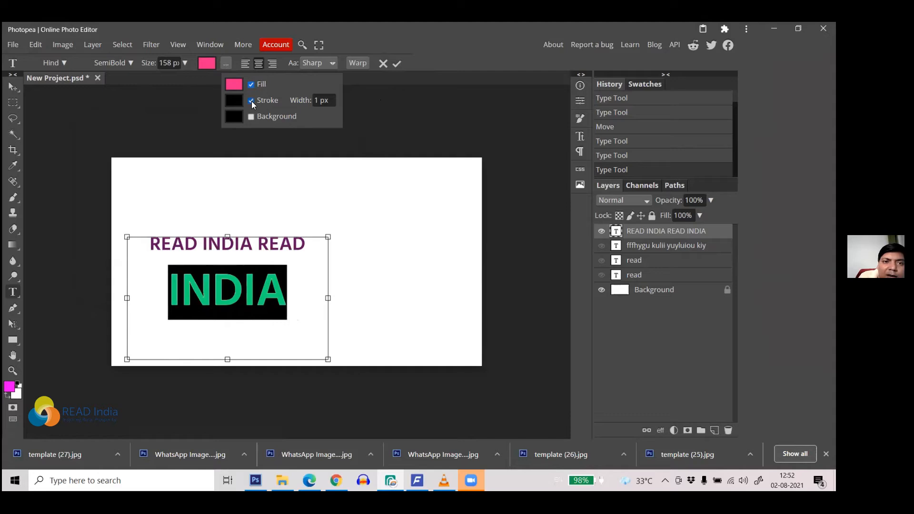
pyautogui.click(317, 100)
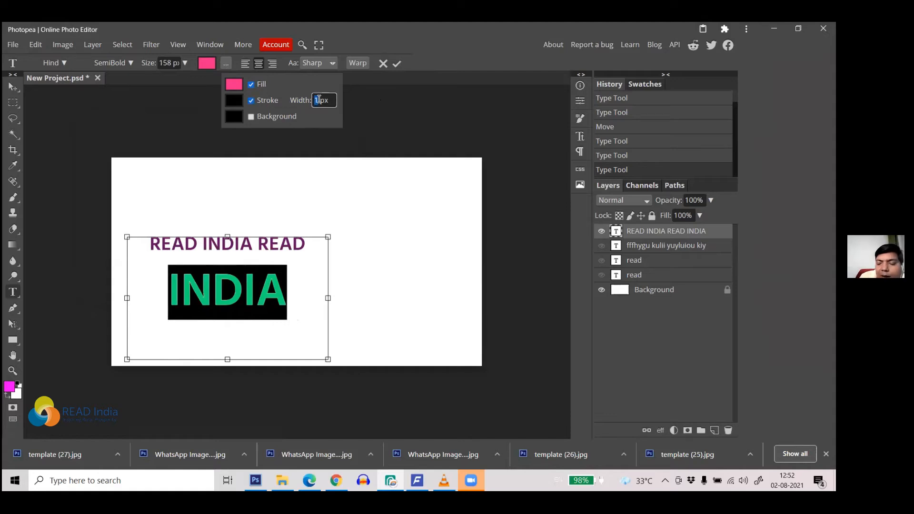
pyautogui.write('0')
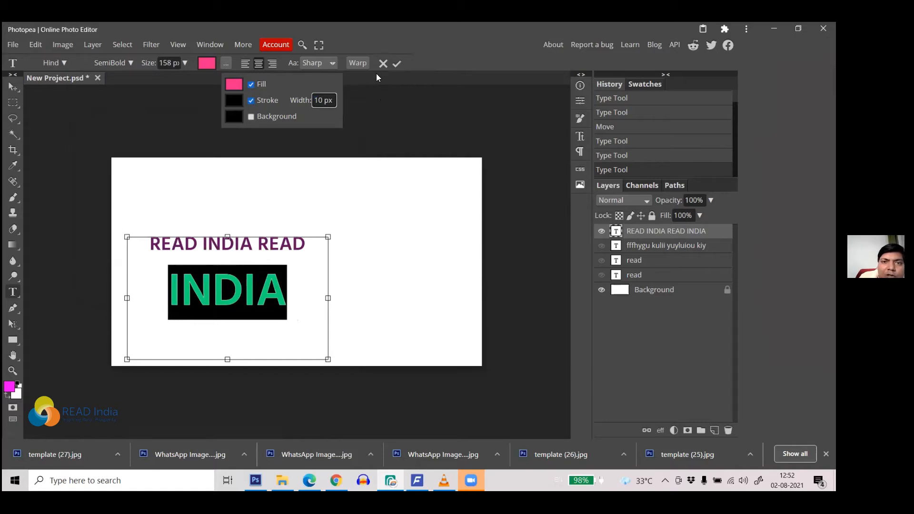
pyautogui.click(395, 64)
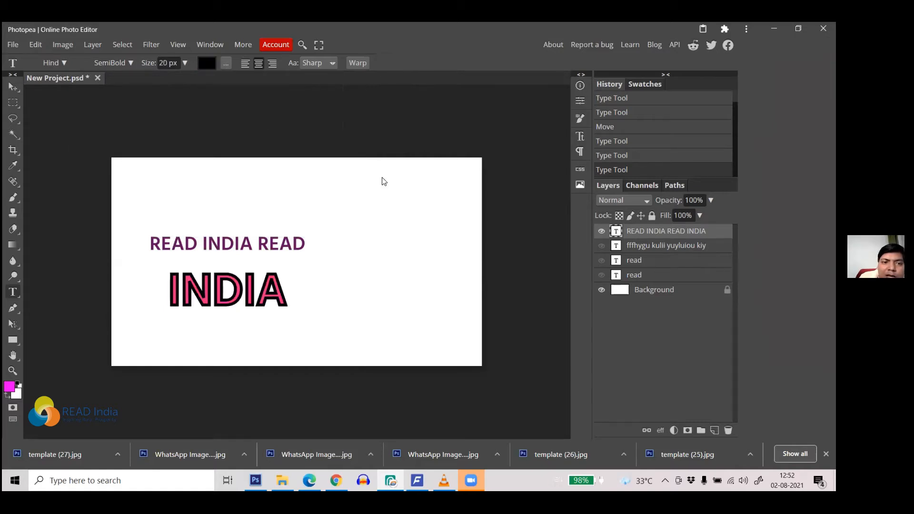
# Step: Add a yellow-green (82b51d) background box behind INDIA and commit the text
pyautogui.click(244, 283)
pyautogui.moveTo(171, 280); pyautogui.dragTo(182, 280)
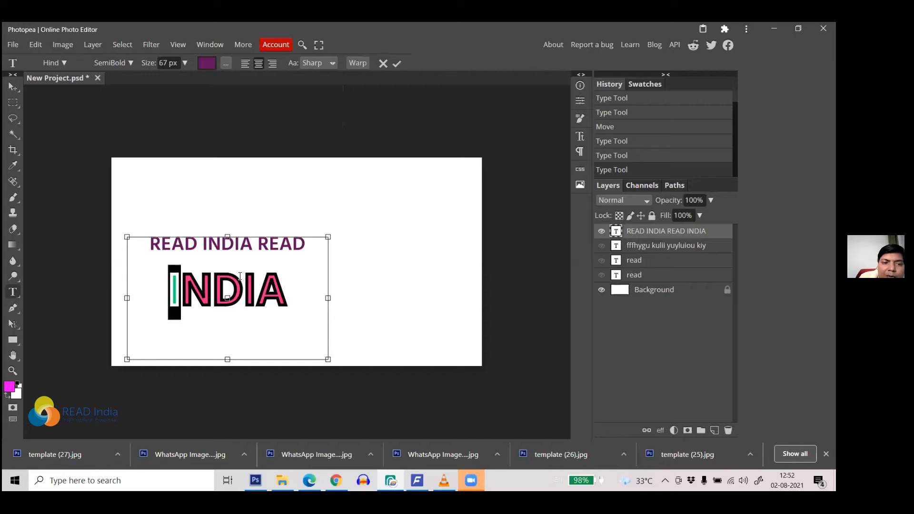
pyautogui.doubleClick(240, 276)
pyautogui.click(226, 63)
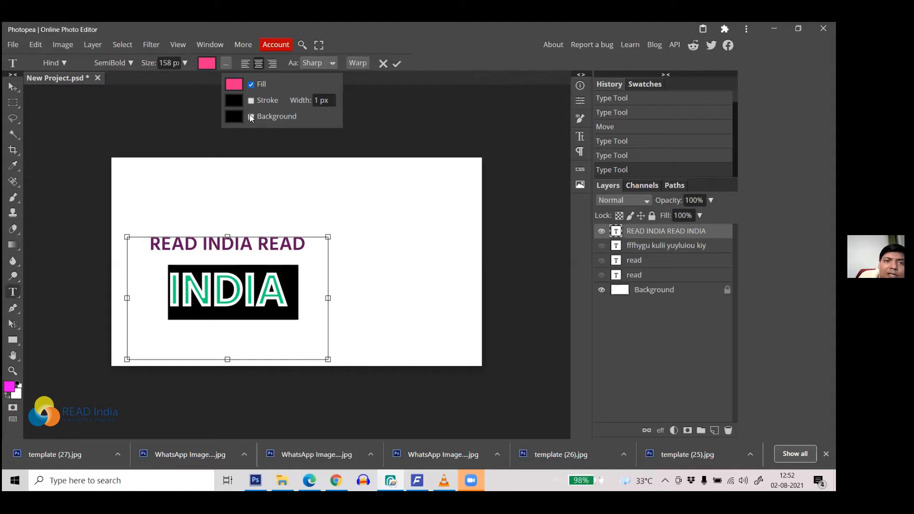
pyautogui.click(251, 116)
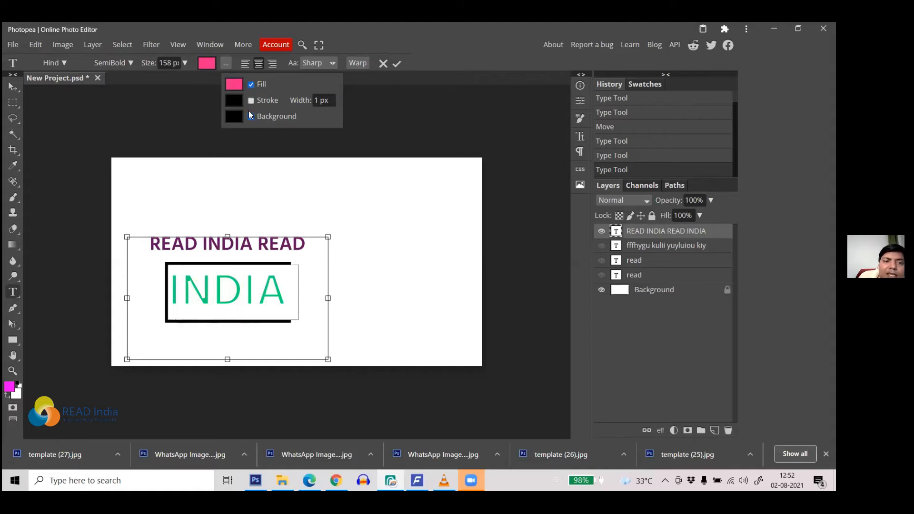
pyautogui.click(236, 119)
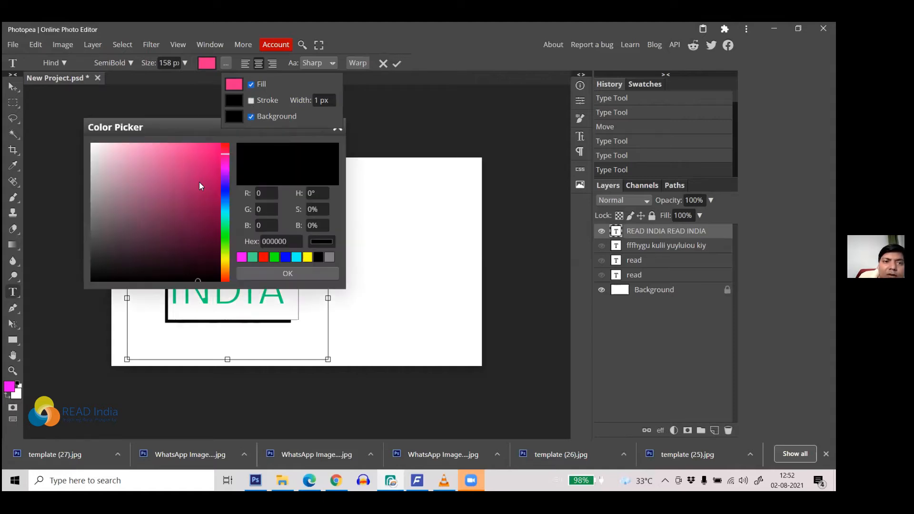
pyautogui.click(199, 183)
pyautogui.click(220, 248)
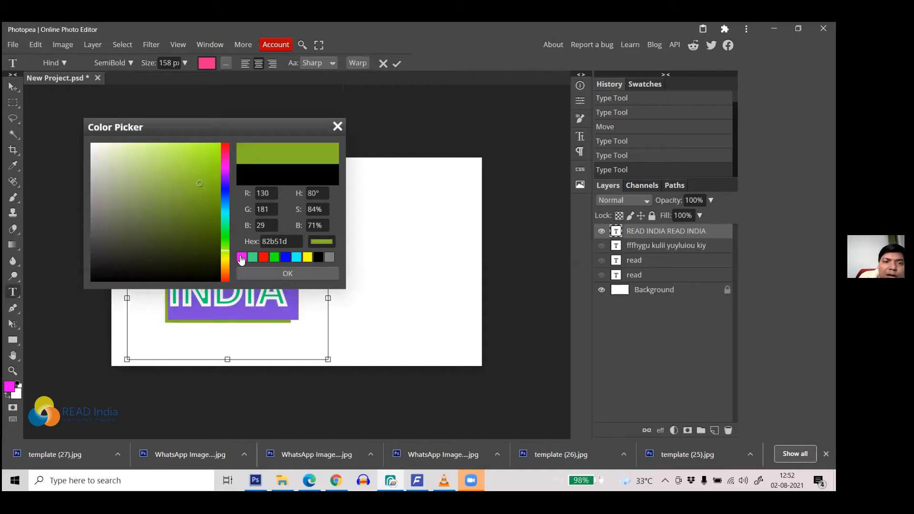
pyautogui.click(265, 273)
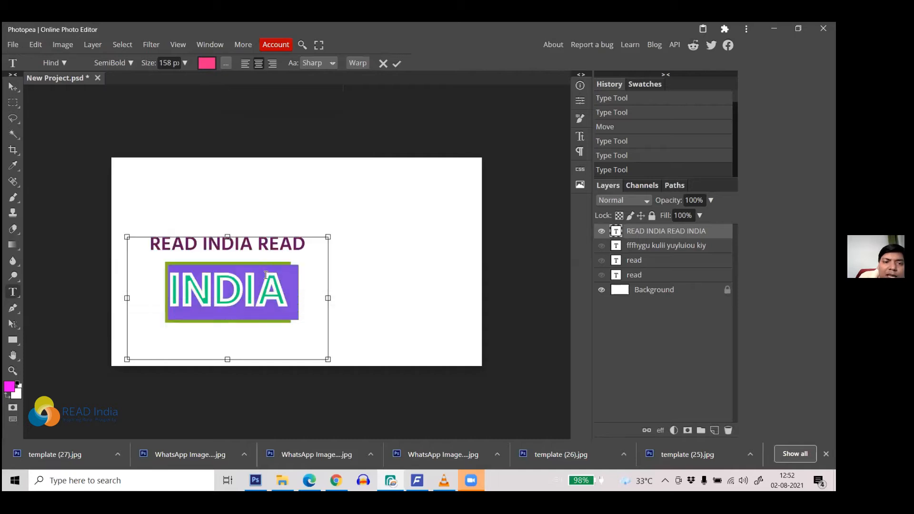
pyautogui.click(395, 64)
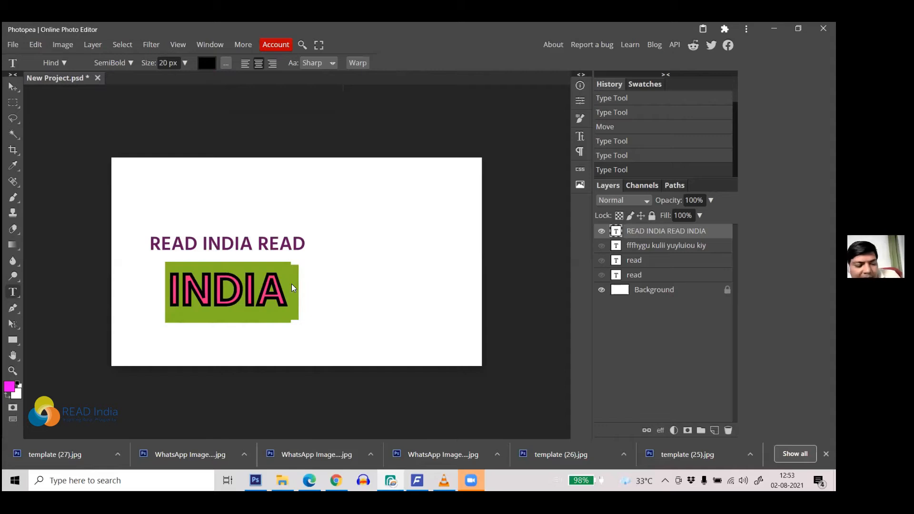
# Step: Undo the styling and change the second line's U to I so it reads INDIA
pyautogui.hotkey('ctrl', 'z')
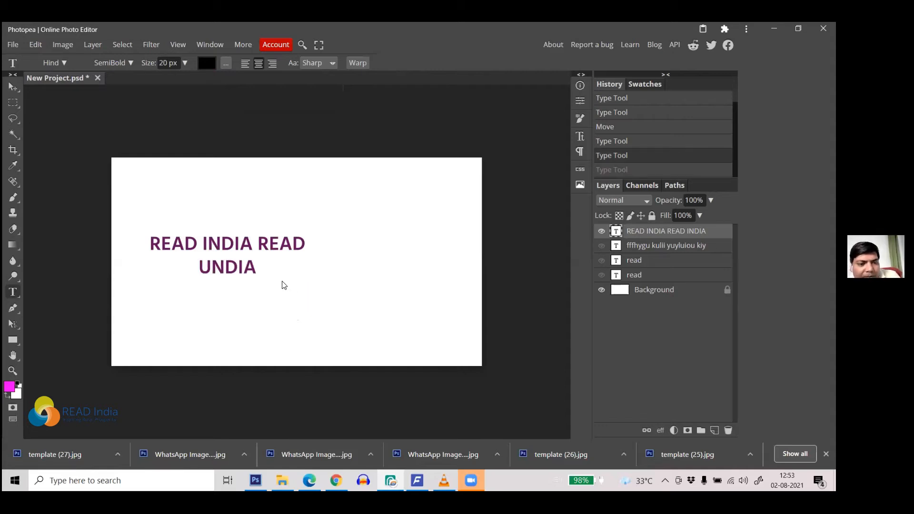
pyautogui.click(223, 267)
pyautogui.moveTo(212, 266); pyautogui.dragTo(193, 270)
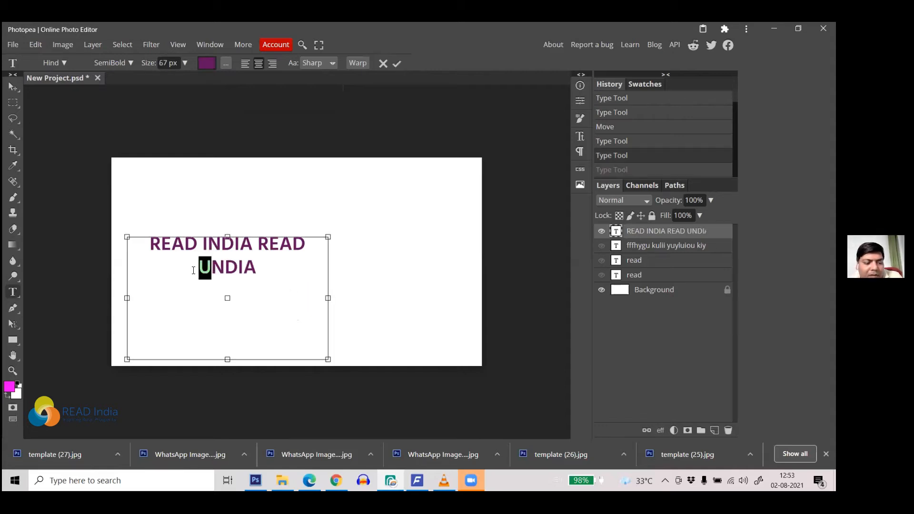
pyautogui.write('I')
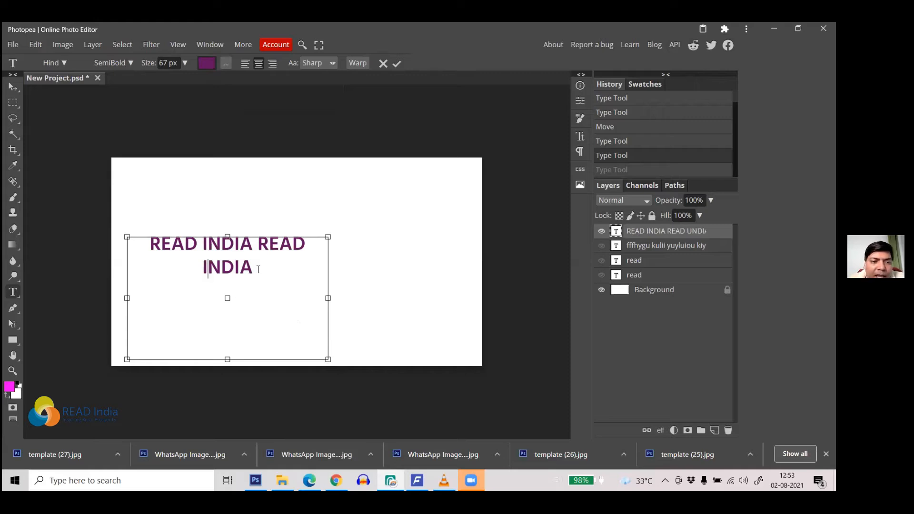
# Step: Select INDIA, keep it centred after trying other alignments, and make it bold
pyautogui.moveTo(257, 269); pyautogui.dragTo(197, 271)
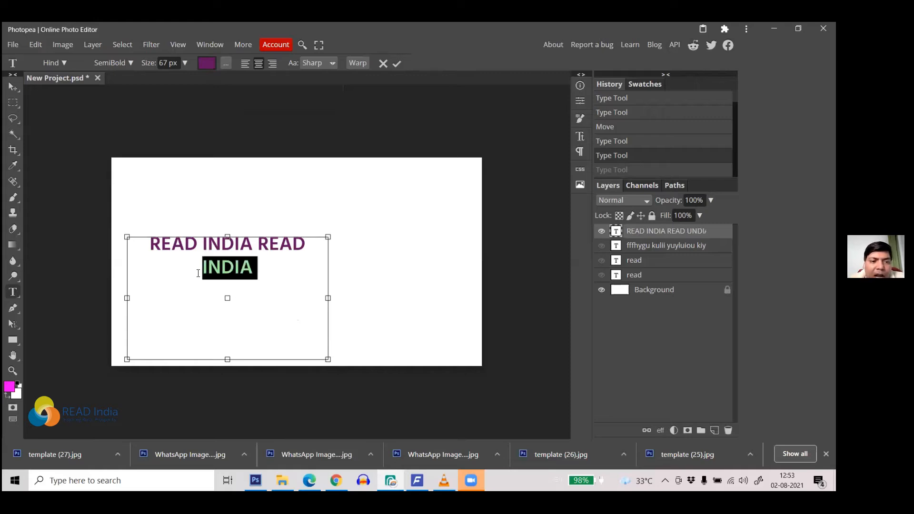
pyautogui.click(245, 64)
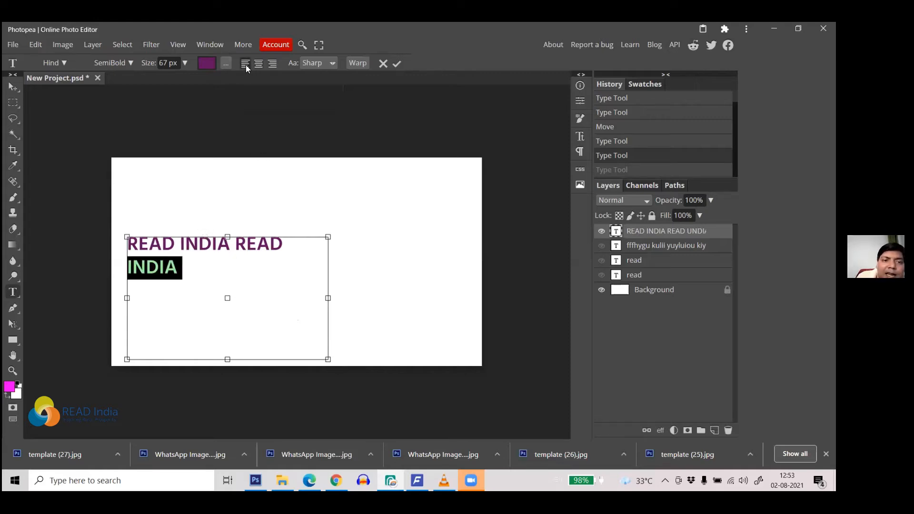
pyautogui.click(272, 64)
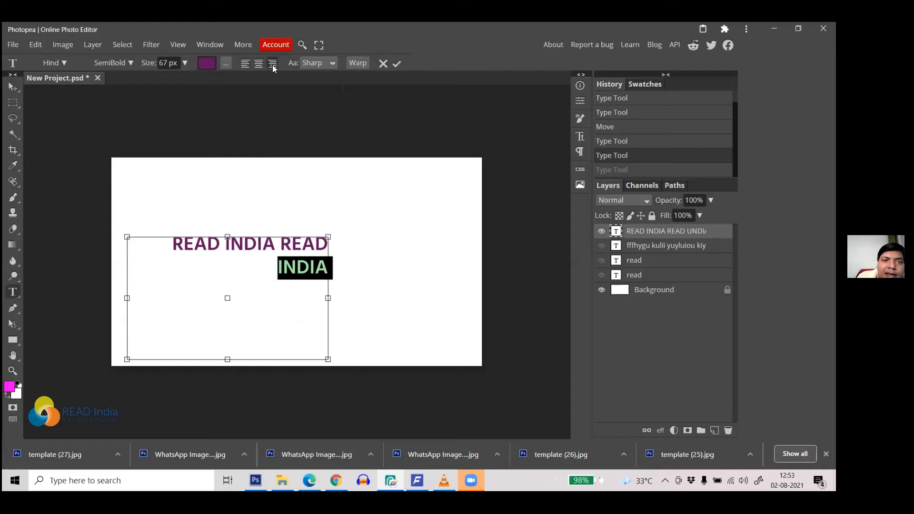
pyautogui.click(260, 65)
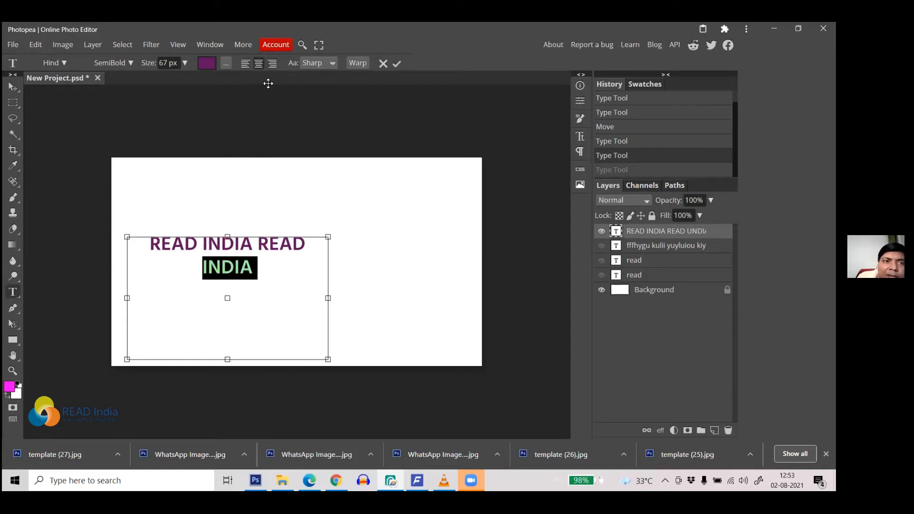
pyautogui.click(129, 63)
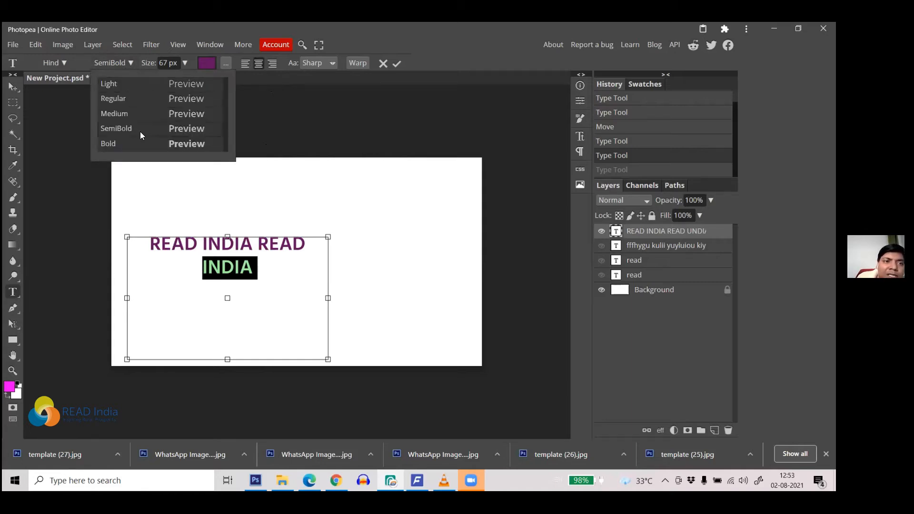
pyautogui.click(134, 144)
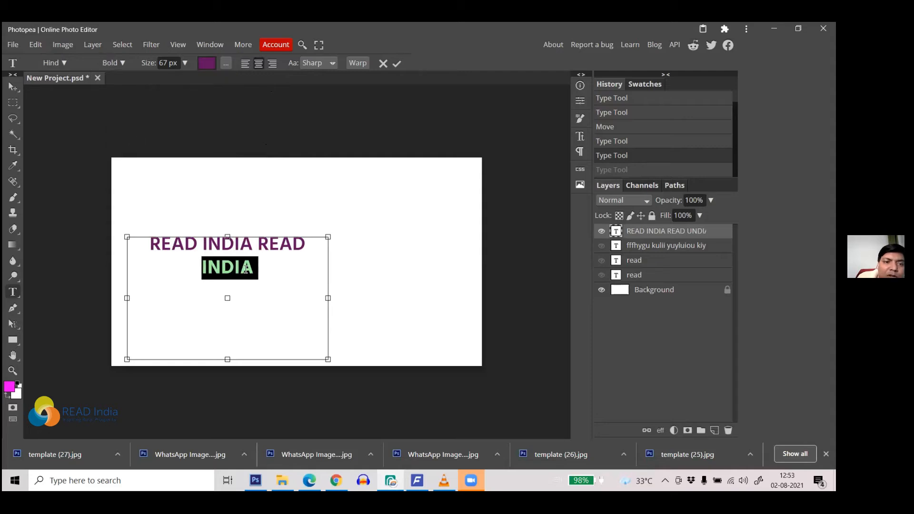
# Step: Switch INDIA to the Indie Flower font and preview it
pyautogui.click(64, 64)
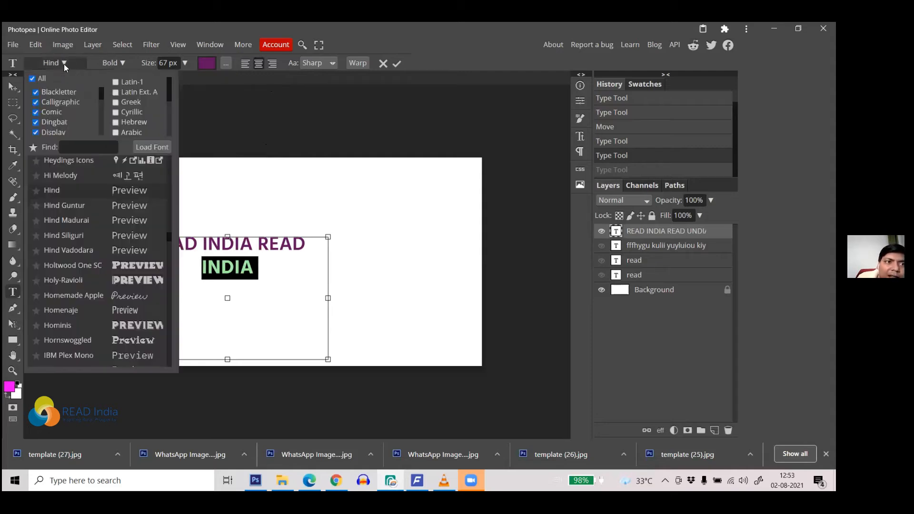
pyautogui.scroll(-5, 152, 218)
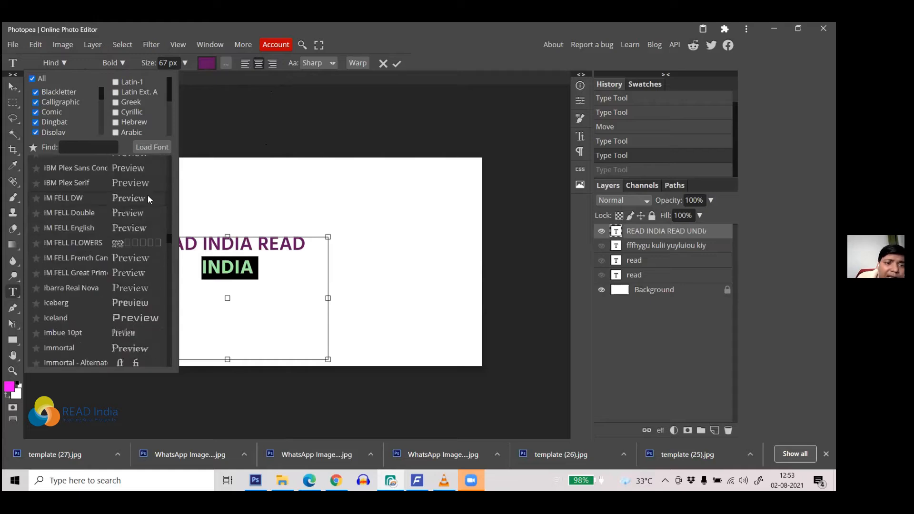
pyautogui.scroll(-5, 143, 280)
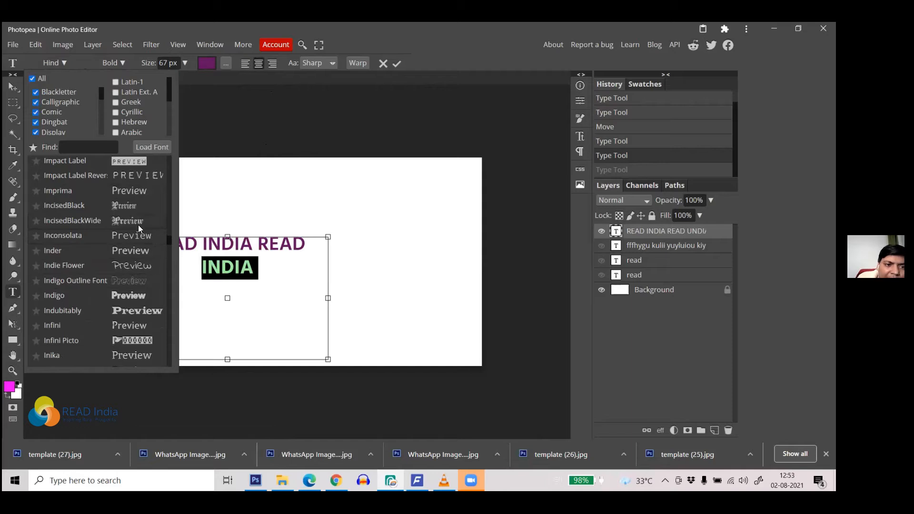
pyautogui.click(145, 266)
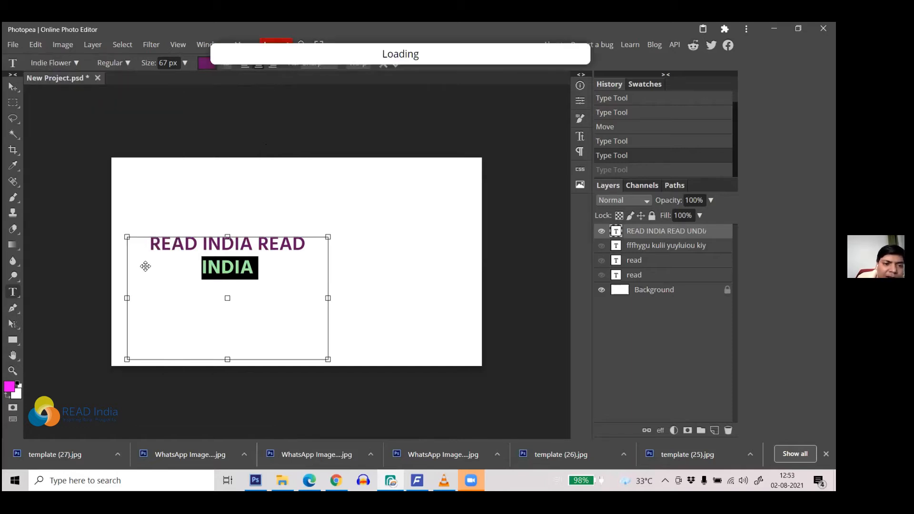
pyautogui.click(250, 270)
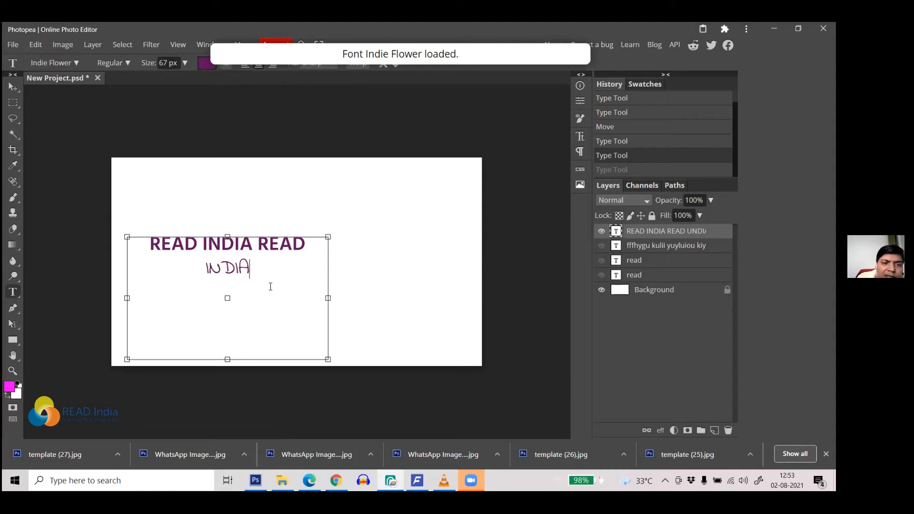
# Step: Change INDIA to the Kingthings Trypewriter font instead
pyautogui.doubleClick(246, 269)
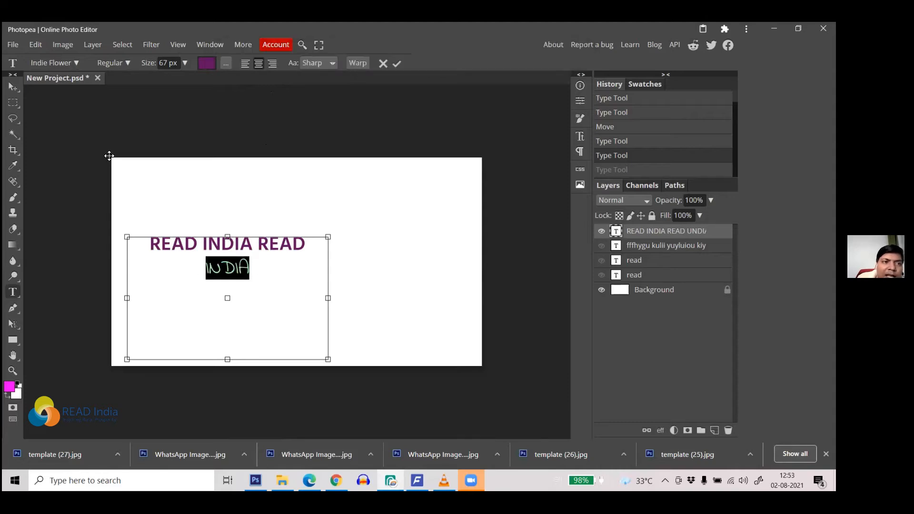
pyautogui.click(77, 63)
pyautogui.scroll(-5, 114, 201)
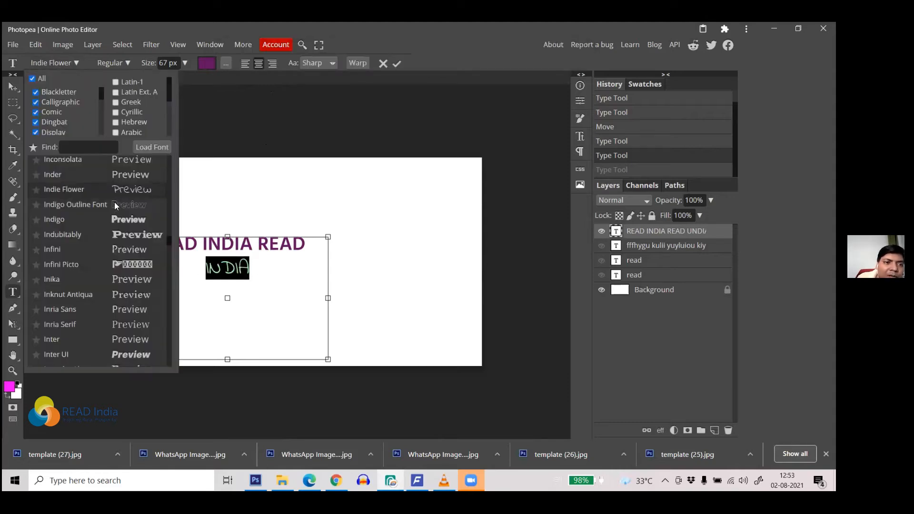
pyautogui.scroll(-5, 124, 230)
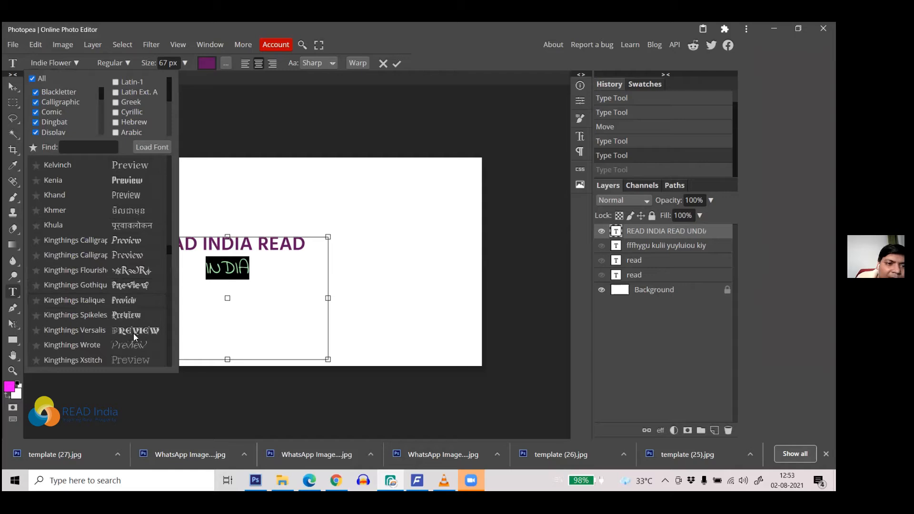
pyautogui.scroll(-4, 118, 292)
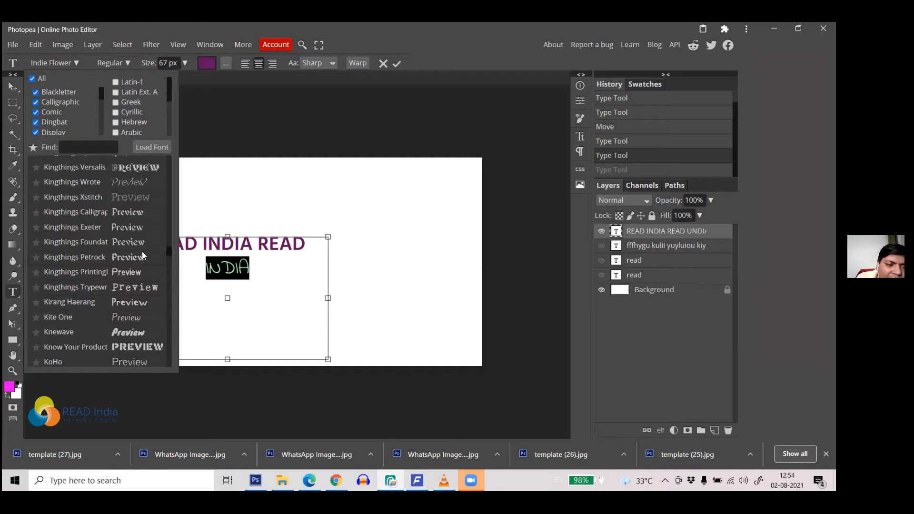
pyautogui.click(133, 289)
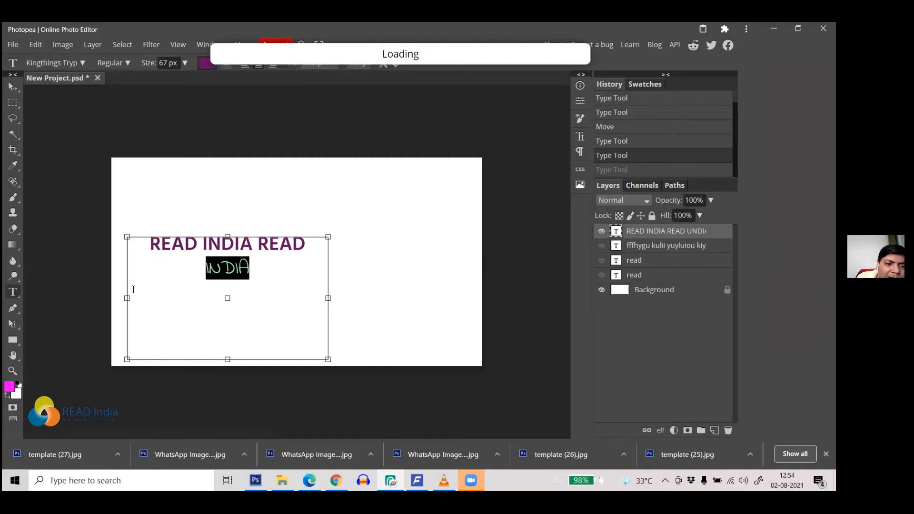
pyautogui.click(232, 271)
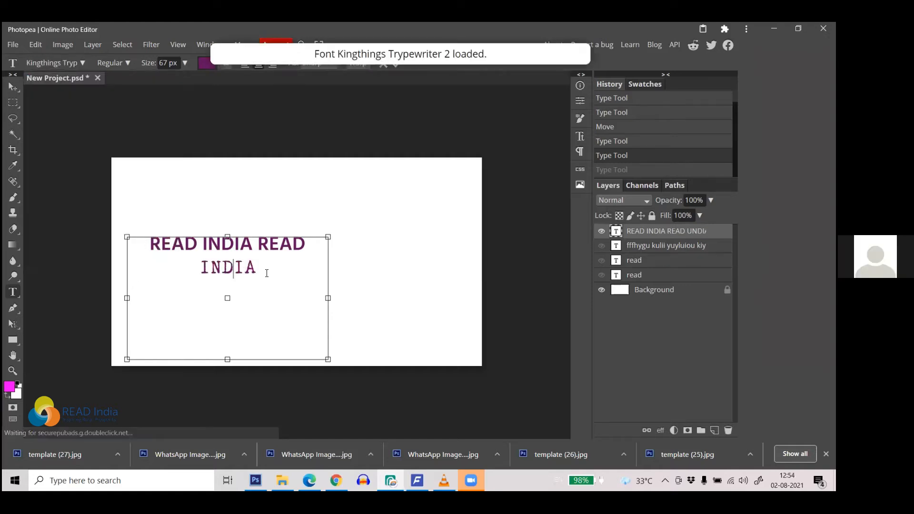
# Step: Reselect INDIA and commit the READ INDIA READ INDIA text
pyautogui.moveTo(265, 270); pyautogui.dragTo(190, 267)
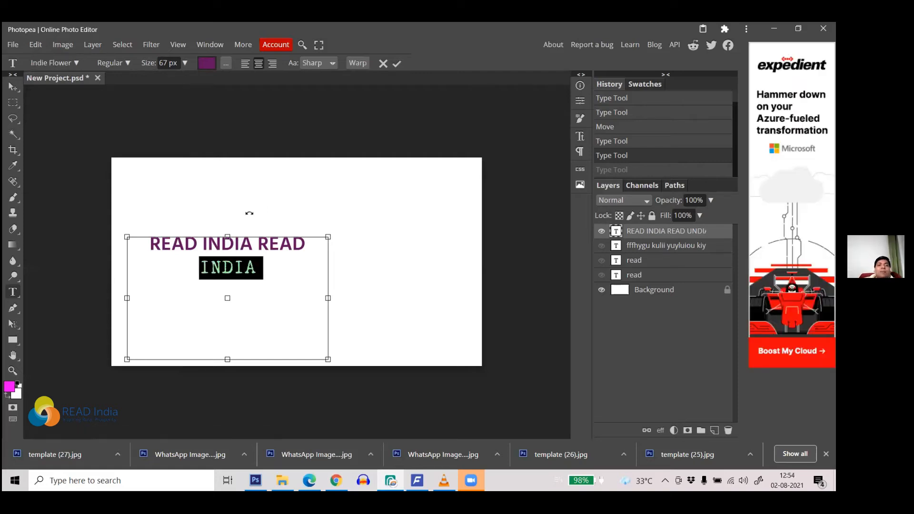
pyautogui.click(293, 244)
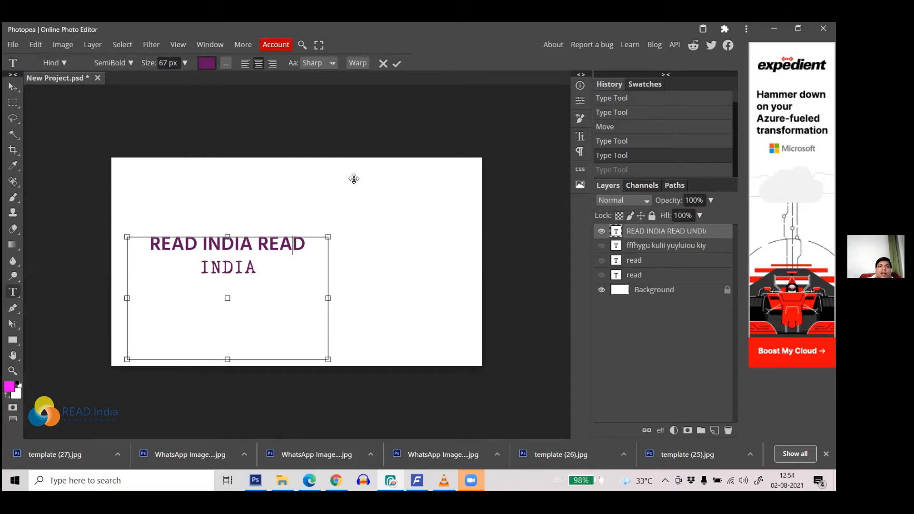
pyautogui.click(397, 64)
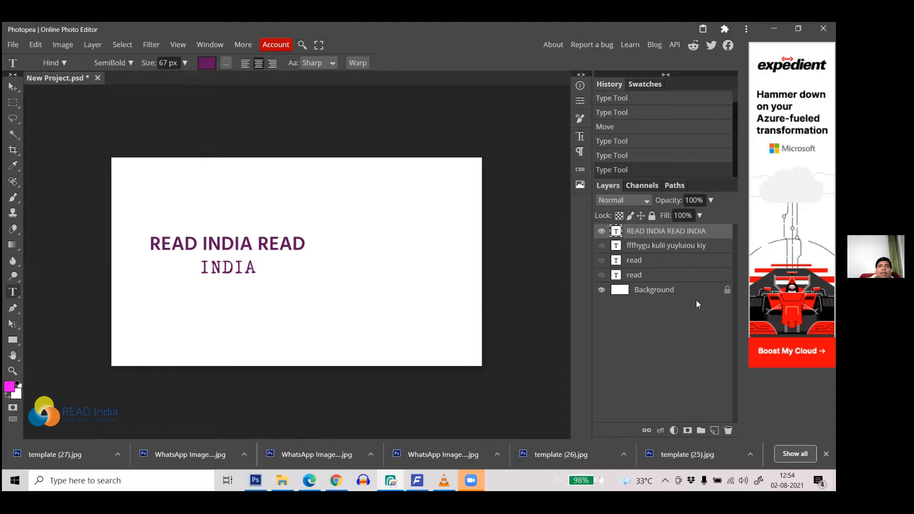
# Step: Hide the old text layer, type a new READ INDIA line, and move it toward the centre
pyautogui.click(601, 231)
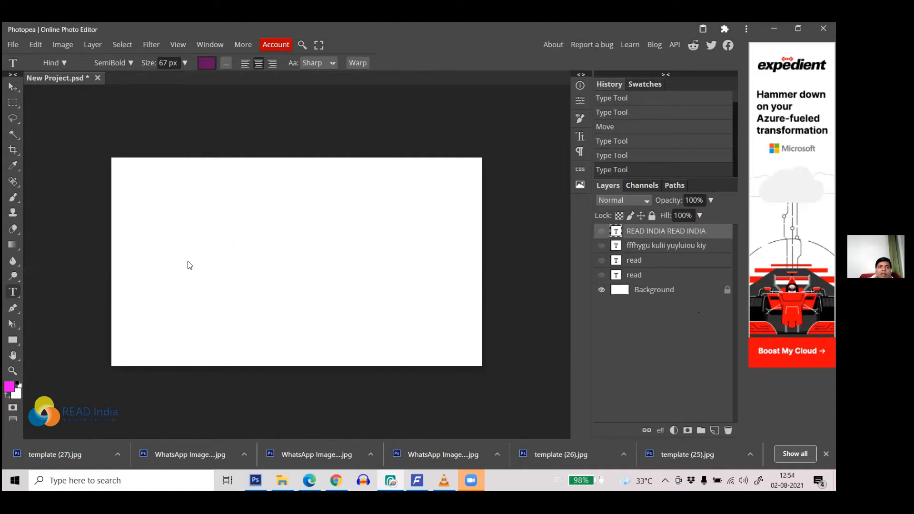
pyautogui.click(188, 243)
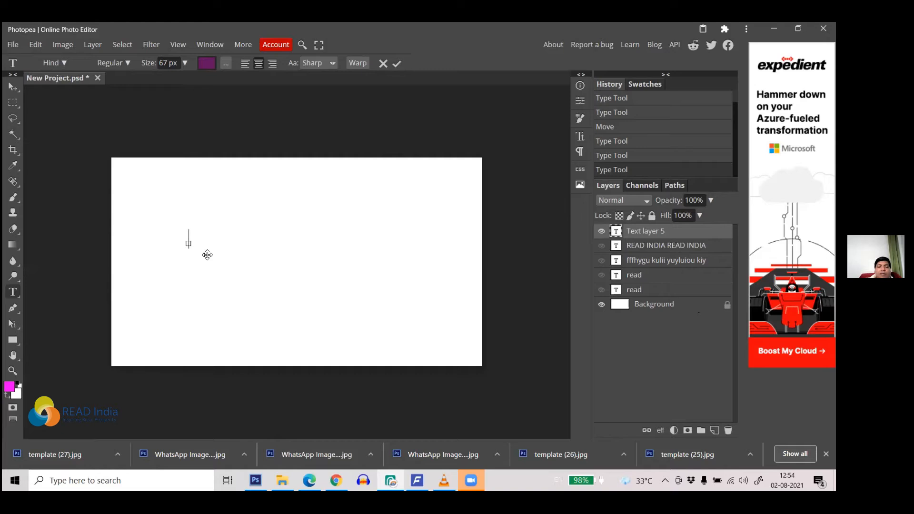
pyautogui.write('AD')
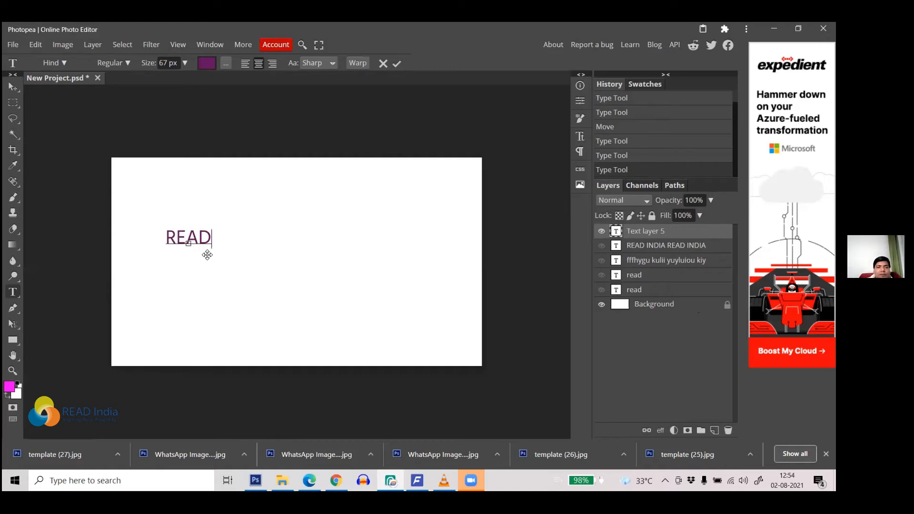
pyautogui.write(' INDIA')
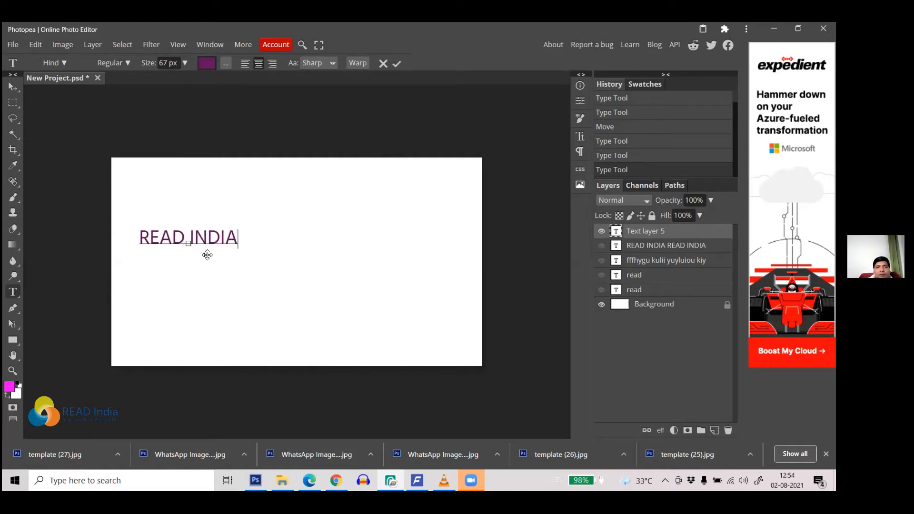
pyautogui.click(12, 87)
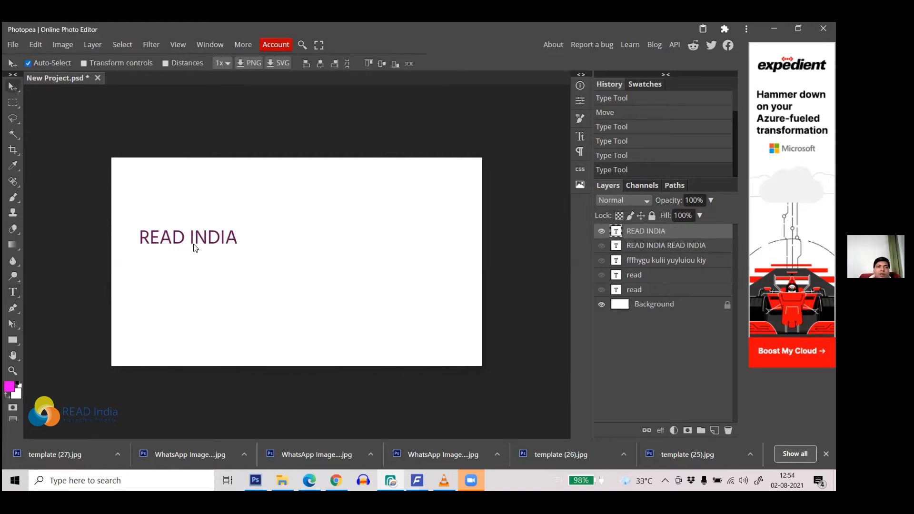
pyautogui.moveTo(207, 244); pyautogui.dragTo(305, 251)
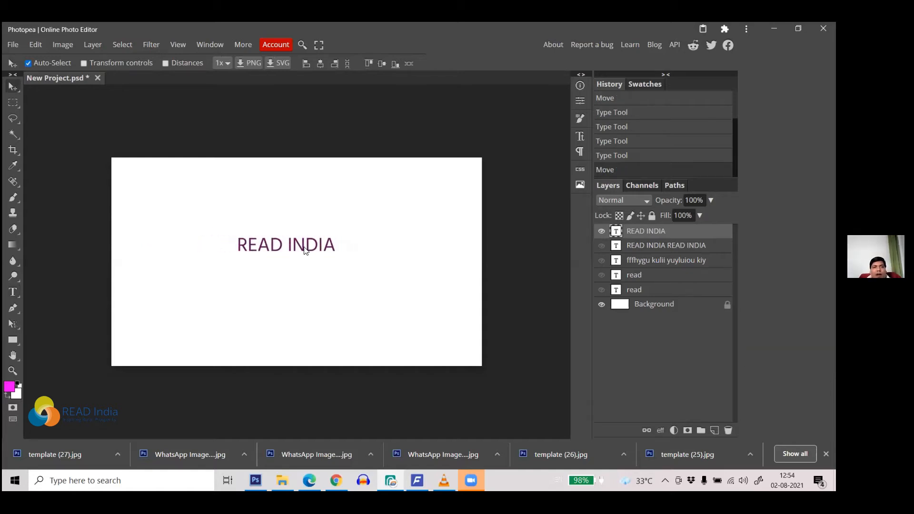
# Step: Enlarge READ INDIA to 113 px in Bold, commit, and reselect all the text
pyautogui.press('t')
pyautogui.click(292, 245)
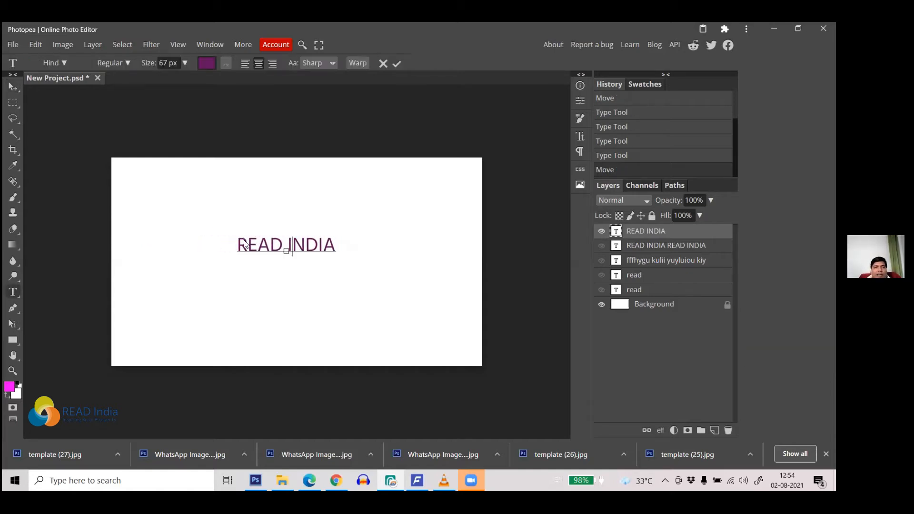
pyautogui.moveTo(244, 244); pyautogui.dragTo(347, 241)
pyautogui.moveTo(149, 62); pyautogui.dragTo(169, 66)
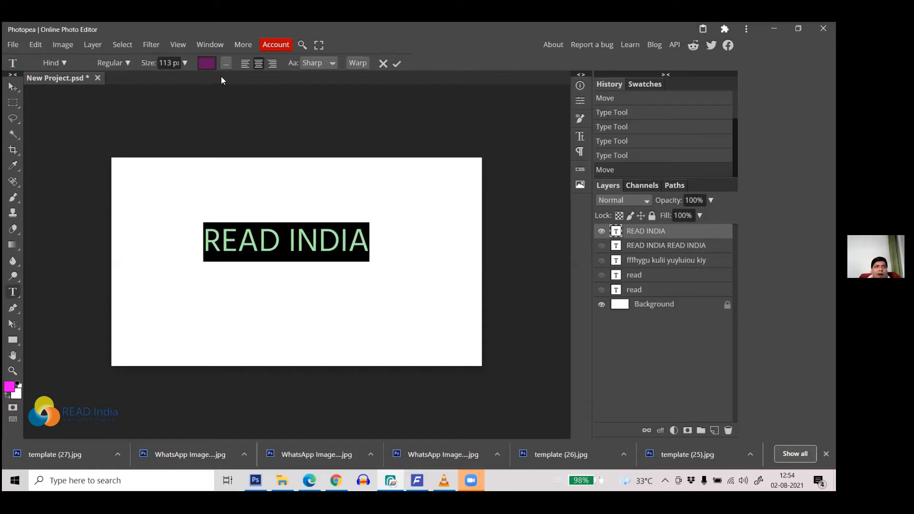
pyautogui.click(128, 63)
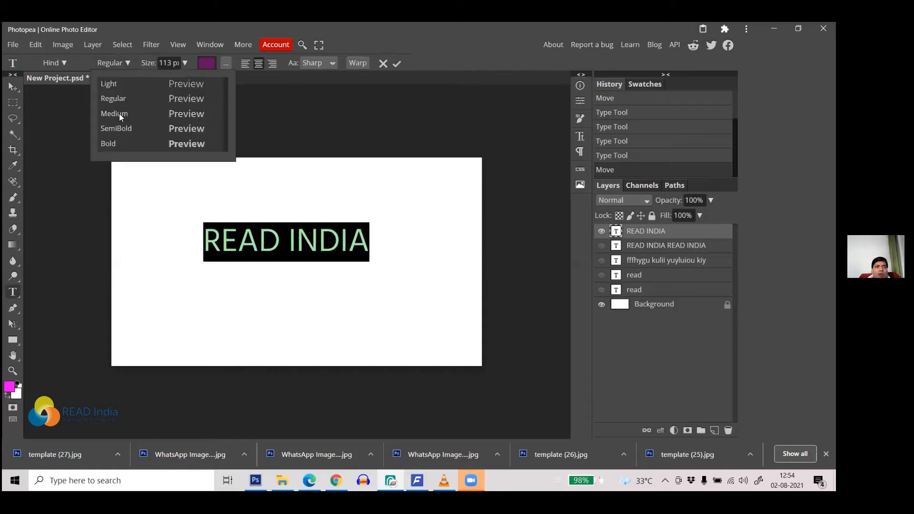
pyautogui.click(109, 144)
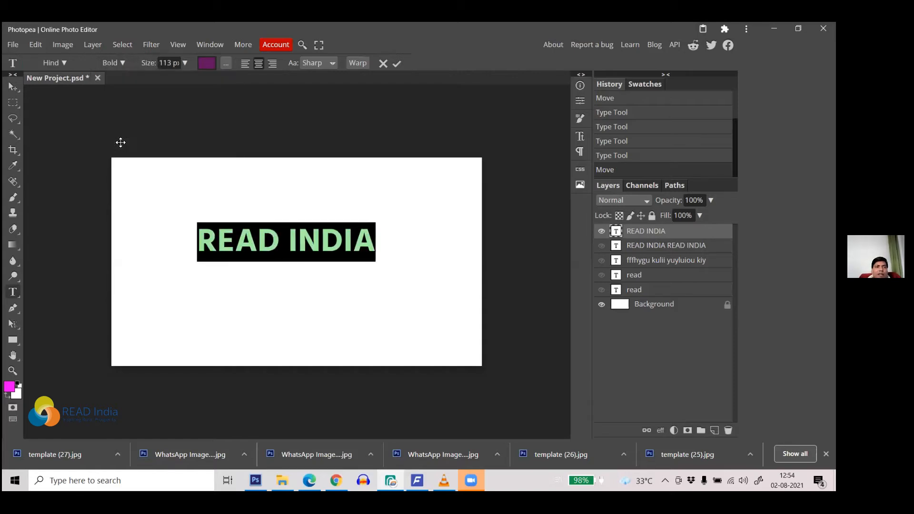
pyautogui.click(397, 64)
pyautogui.click(309, 233)
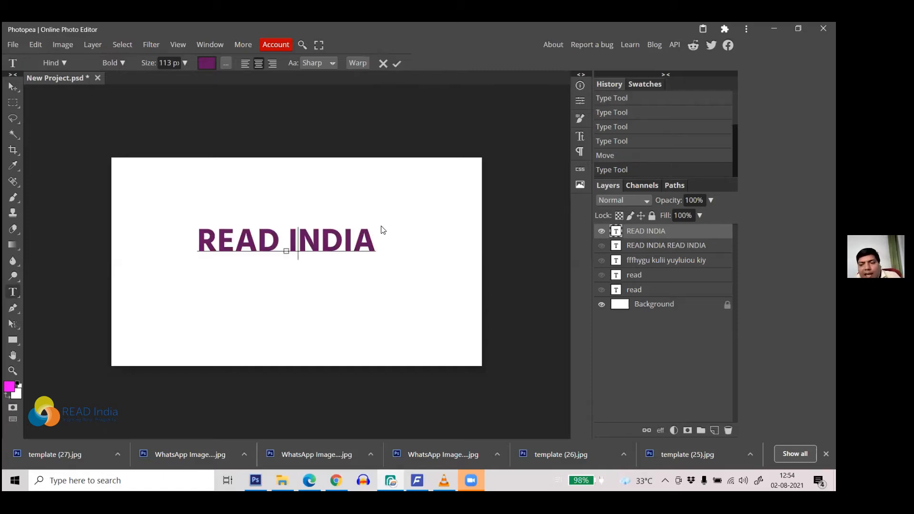
pyautogui.moveTo(374, 244); pyautogui.dragTo(196, 234)
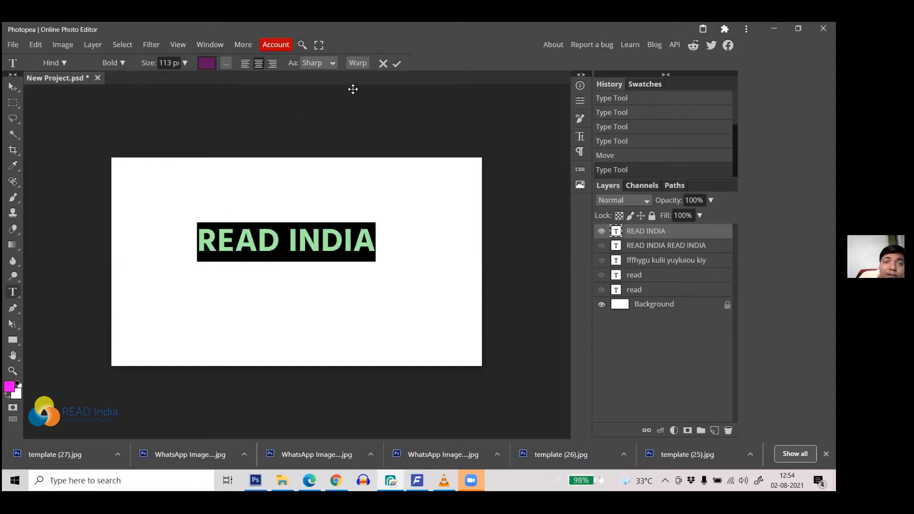
# Step: Preview the Fish, Arc, Arch, Wave and Flag warp styles on READ INDIA
pyautogui.click(357, 63)
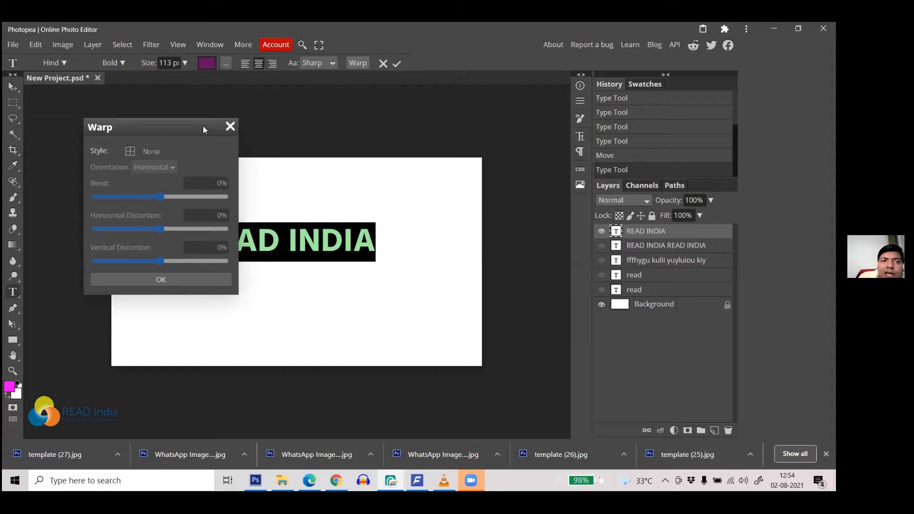
pyautogui.moveTo(149, 126); pyautogui.dragTo(533, 117)
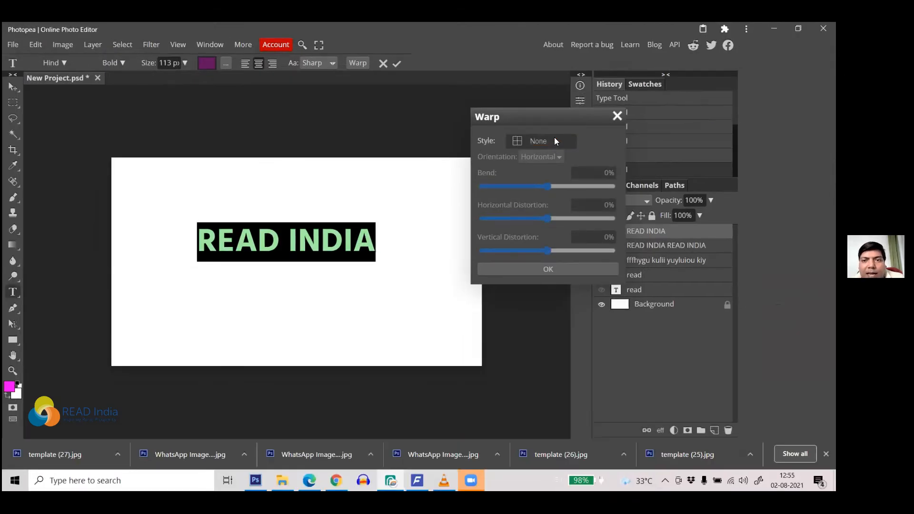
pyautogui.click(554, 139)
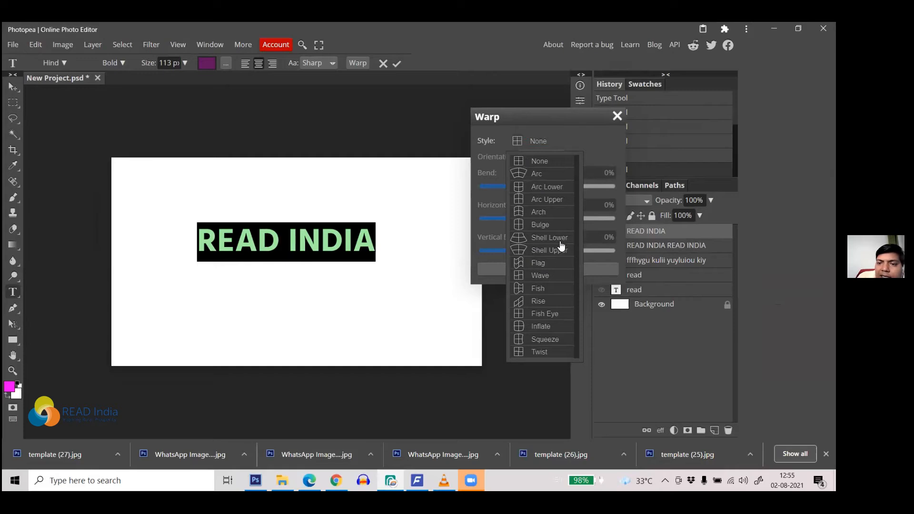
pyautogui.click(538, 289)
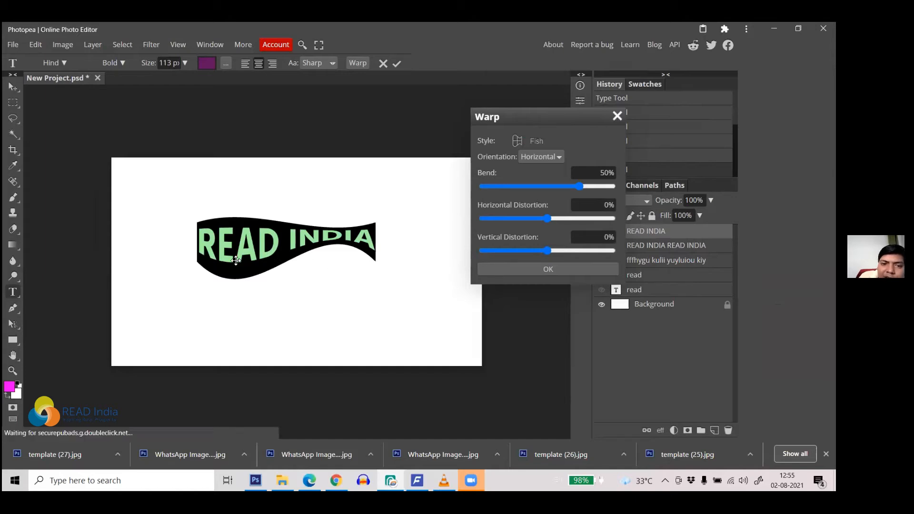
pyautogui.click(536, 141)
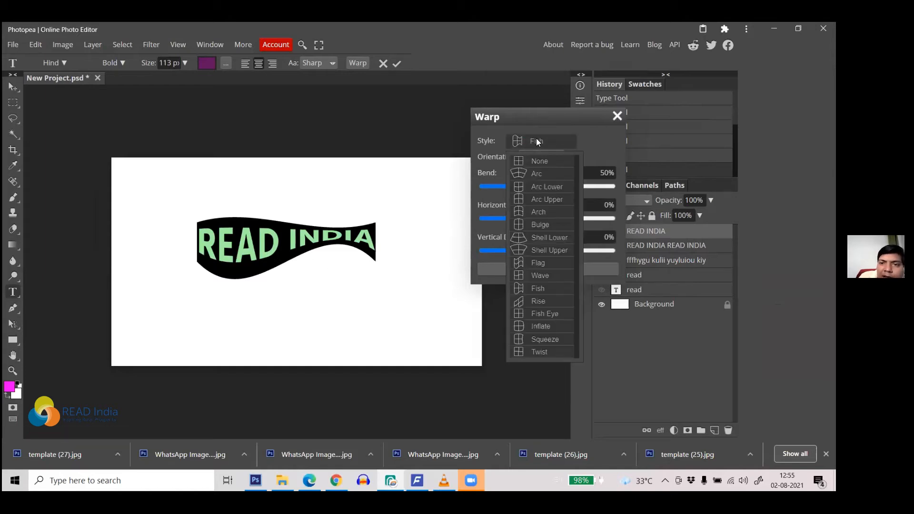
pyautogui.click(539, 174)
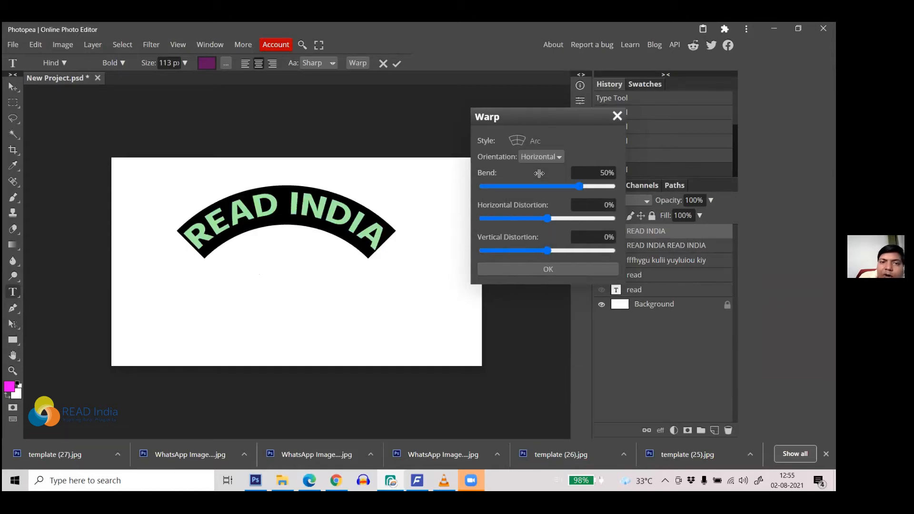
pyautogui.click(532, 140)
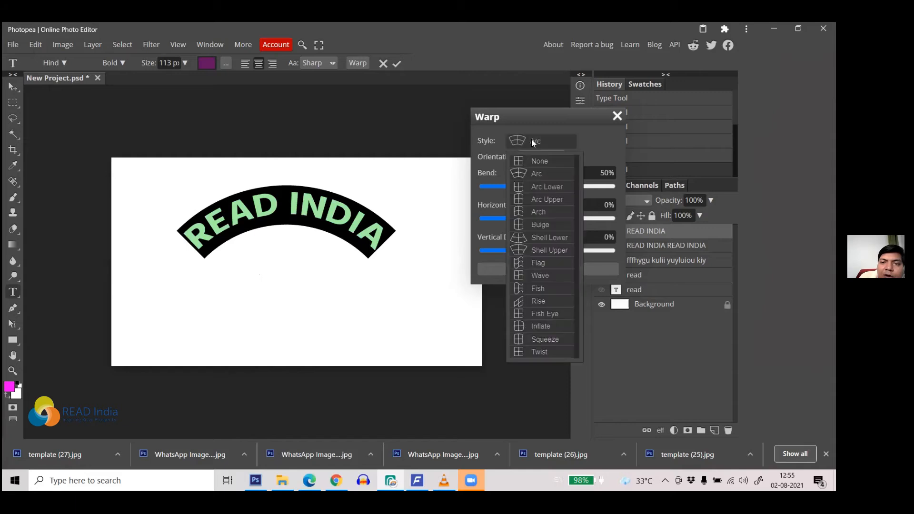
pyautogui.click(556, 215)
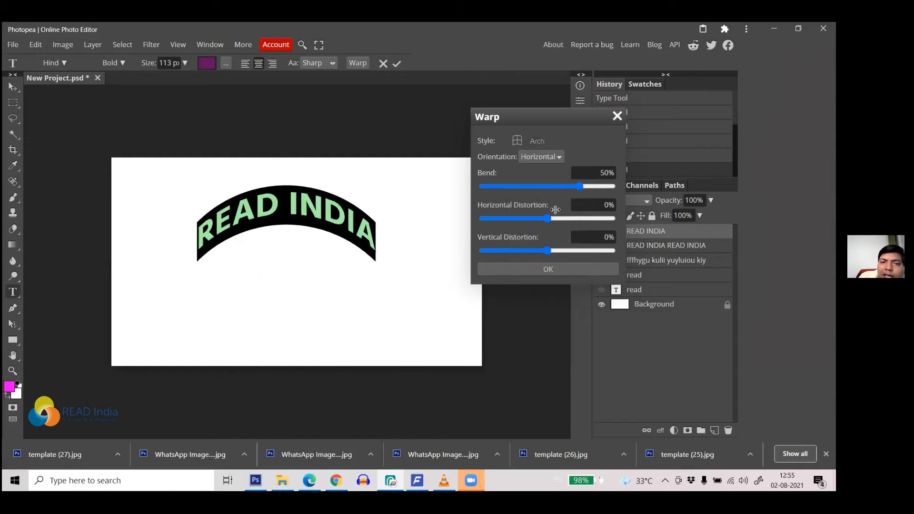
pyautogui.click(522, 140)
pyautogui.click(544, 277)
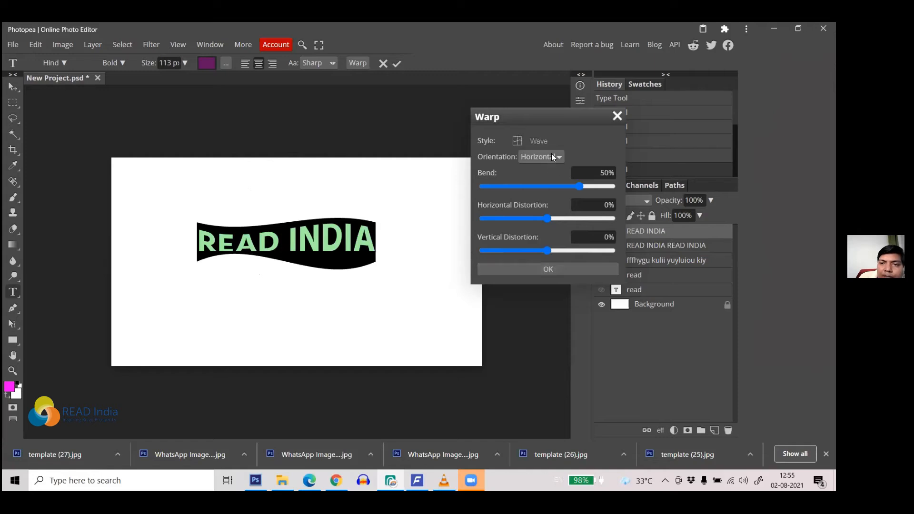
pyautogui.click(536, 140)
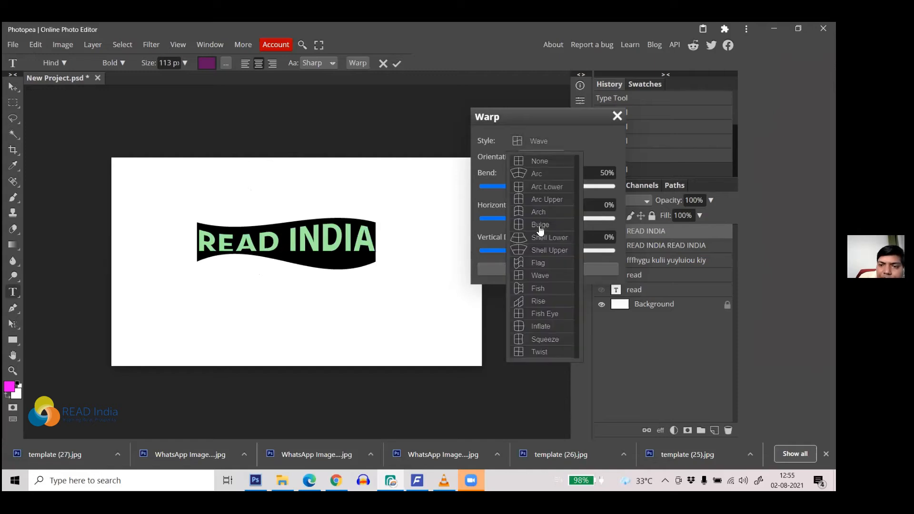
pyautogui.click(546, 263)
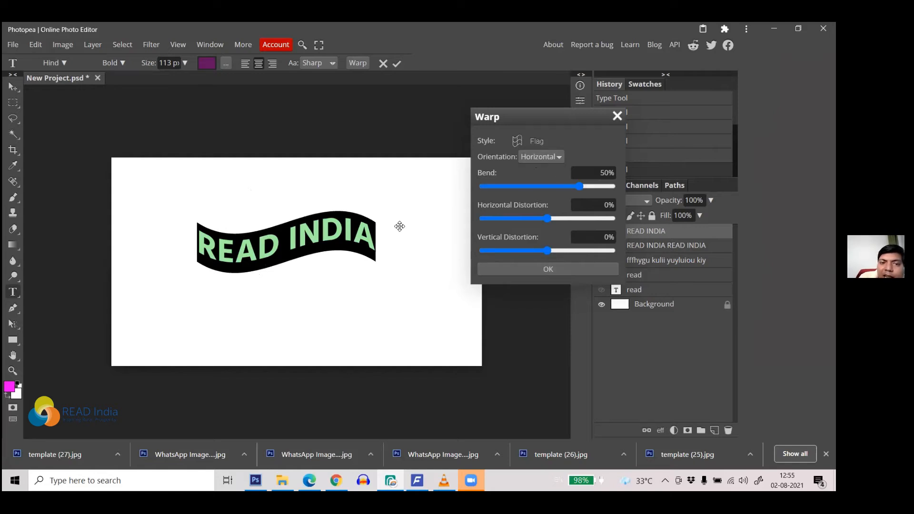
# Step: Try vertical and horizontal Flag warp orientation, then cancel the warp
pyautogui.click(548, 157)
pyautogui.click(546, 180)
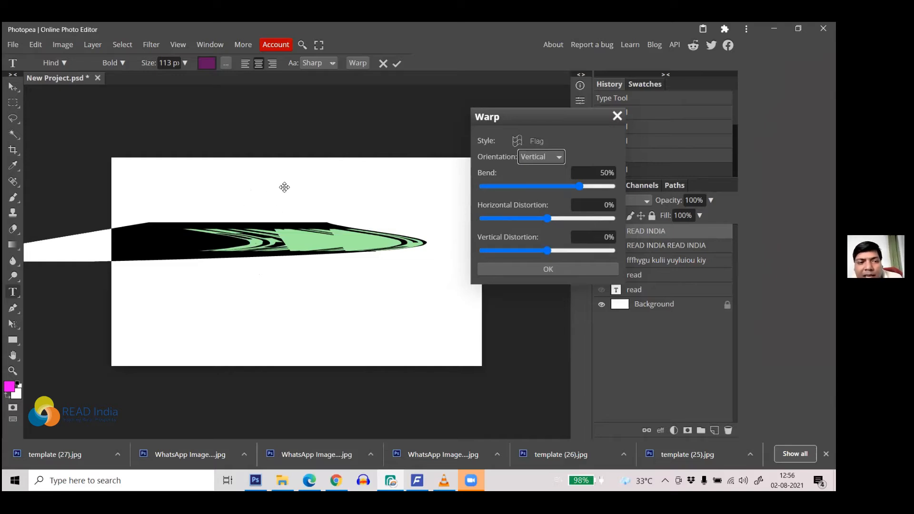
pyautogui.click(557, 159)
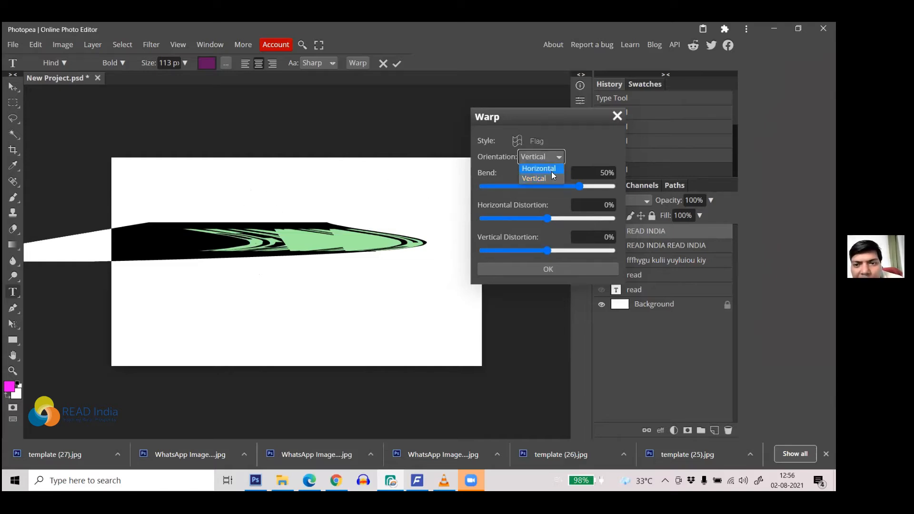
pyautogui.click(550, 171)
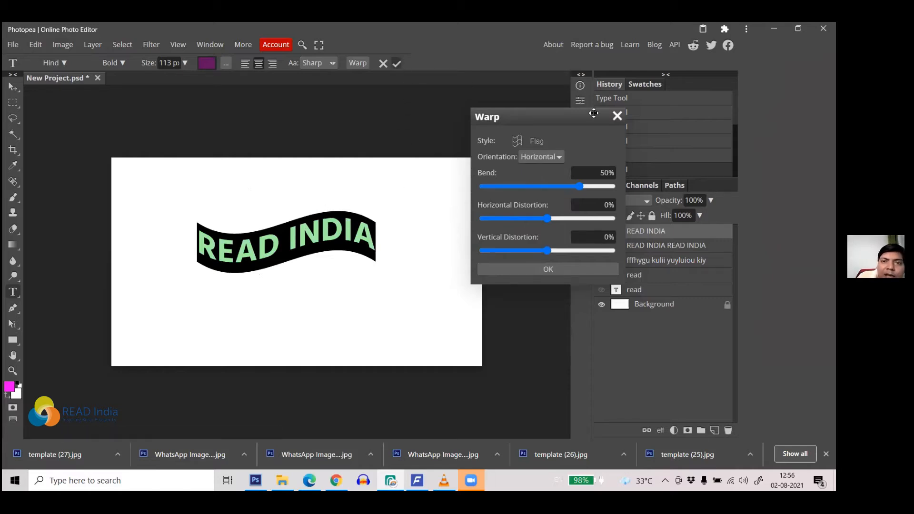
pyautogui.click(617, 116)
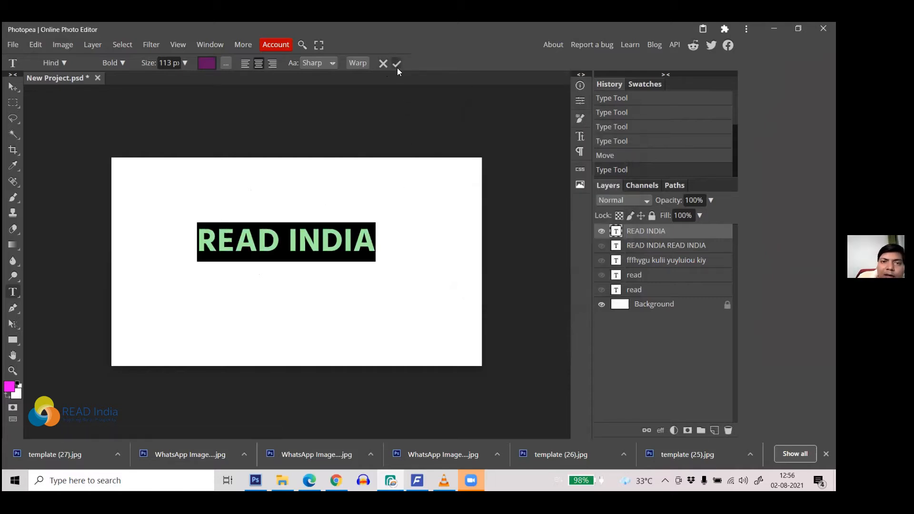
# Step: Apply a default Flag warp to READ INDIA and commit the text
pyautogui.click(366, 63)
pyautogui.click(540, 141)
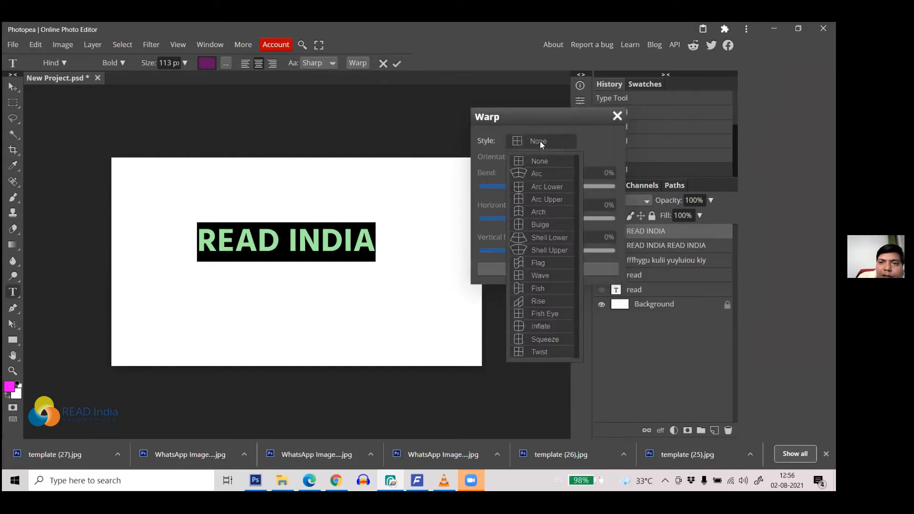
pyautogui.click(547, 263)
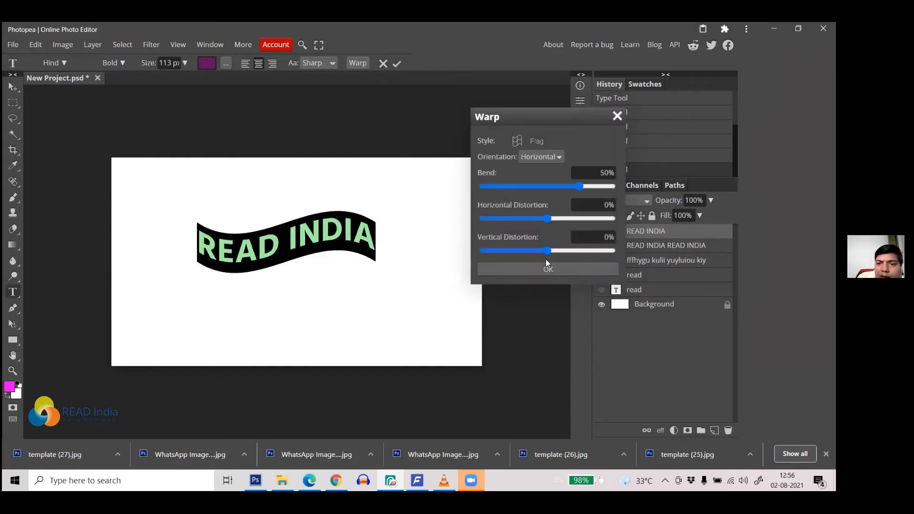
pyautogui.click(549, 271)
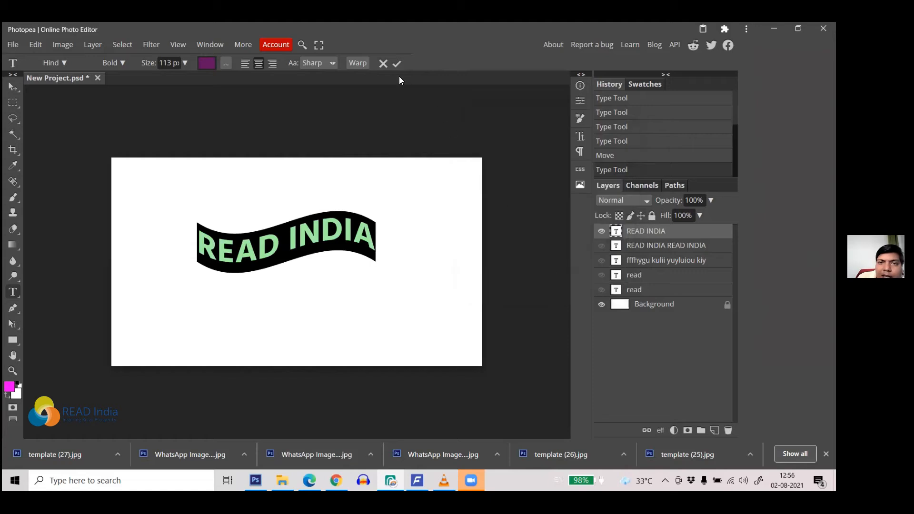
pyautogui.click(397, 63)
# Step: Reselect the text, fine-tune the Flag warp to a 36% bend, and commit
pyautogui.click(279, 234)
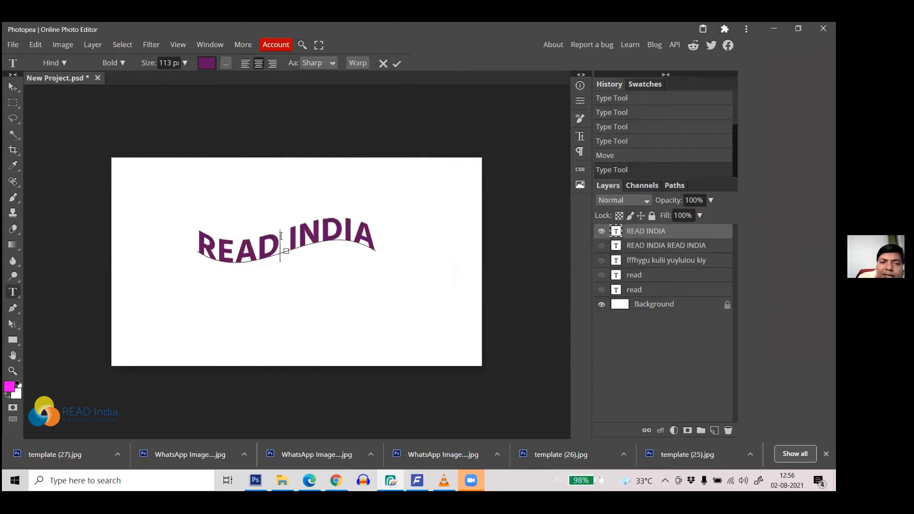
pyautogui.moveTo(373, 247); pyautogui.dragTo(201, 246)
pyautogui.click(263, 249)
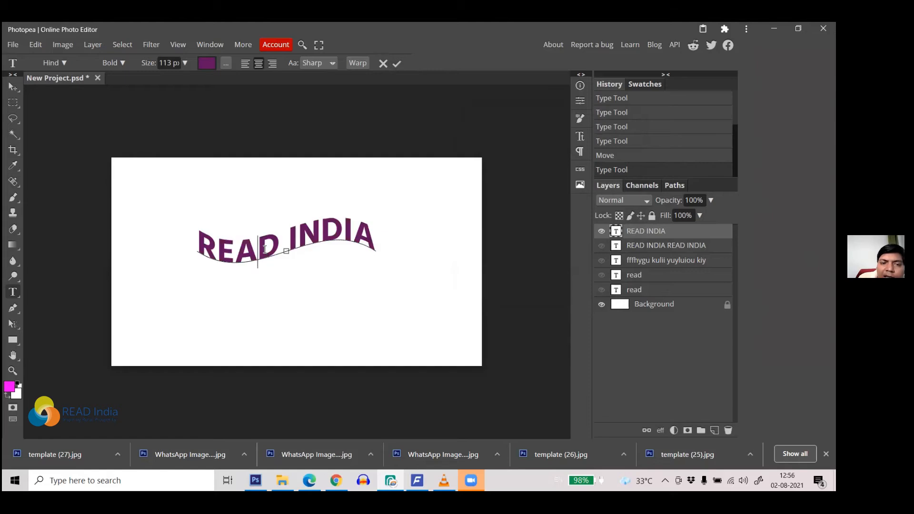
pyautogui.moveTo(376, 238); pyautogui.dragTo(164, 227)
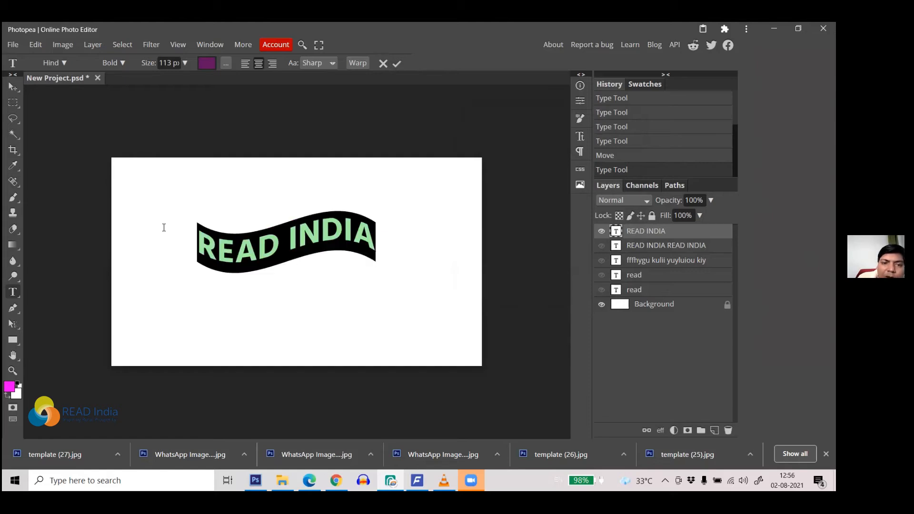
pyautogui.click(357, 63)
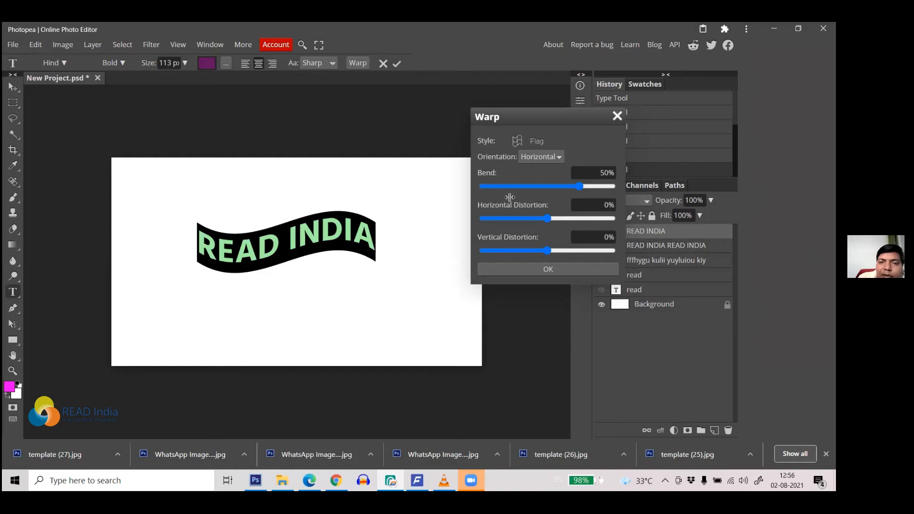
pyautogui.moveTo(578, 186); pyautogui.dragTo(541, 251)
pyautogui.moveTo(529, 217); pyautogui.dragTo(550, 218)
pyautogui.moveTo(532, 186); pyautogui.dragTo(572, 214)
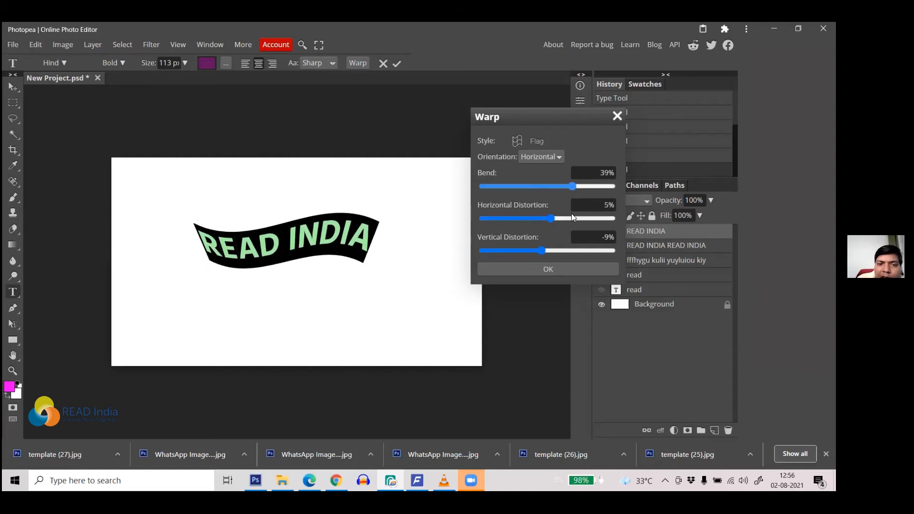
pyautogui.click(550, 270)
pyautogui.click(396, 65)
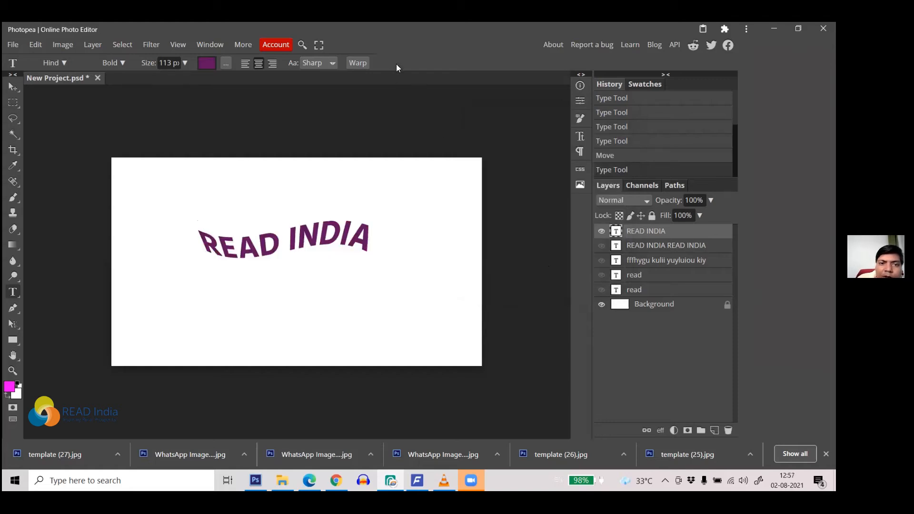
# Step: Nudge the warped READ INDIA text slightly down-right with the Move tool and bring up the layer effects list
pyautogui.click(13, 86)
pyautogui.moveTo(221, 247); pyautogui.dragTo(213, 271)
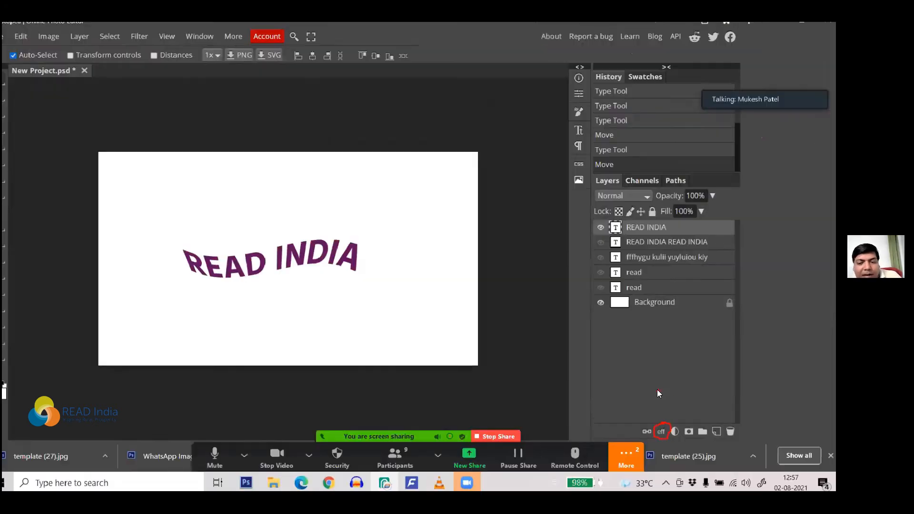
pyautogui.click(657, 429)
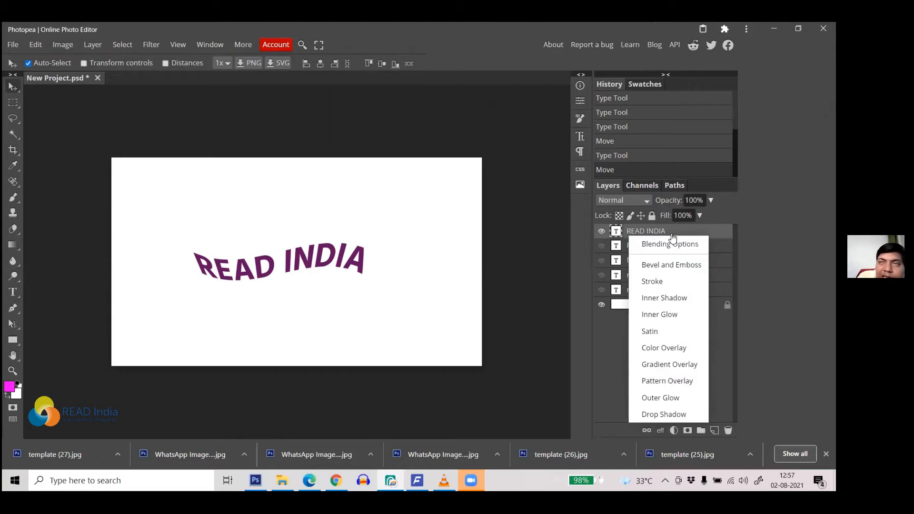
# Step: Add a Multiply drop shadow at 57% opacity, 30° angle, 42 px distance, 28% spread and 30 px size
pyautogui.click(652, 416)
pyautogui.moveTo(245, 126); pyautogui.dragTo(624, 129)
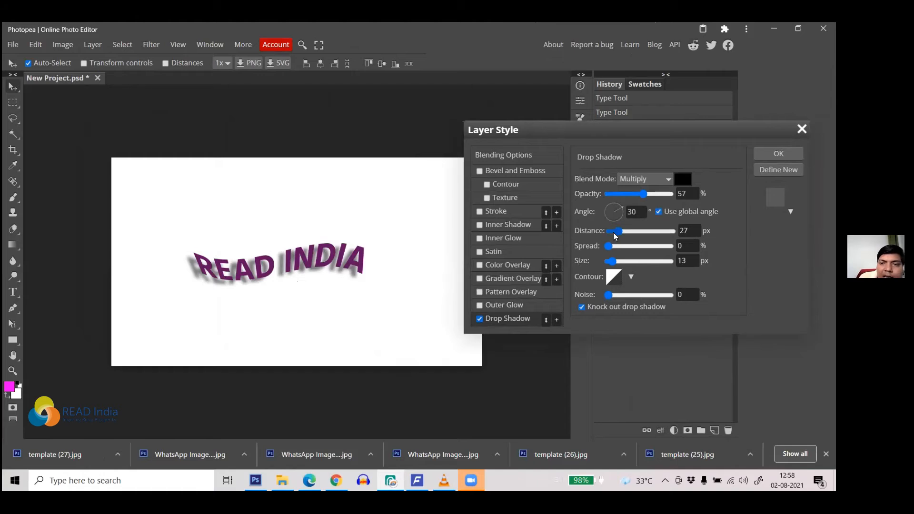
pyautogui.moveTo(618, 231)
pyautogui.mouseDown()
pyautogui.moveTo(656, 216)
pyautogui.moveTo(580, 226)
pyautogui.moveTo(618, 226)
pyautogui.mouseUp()
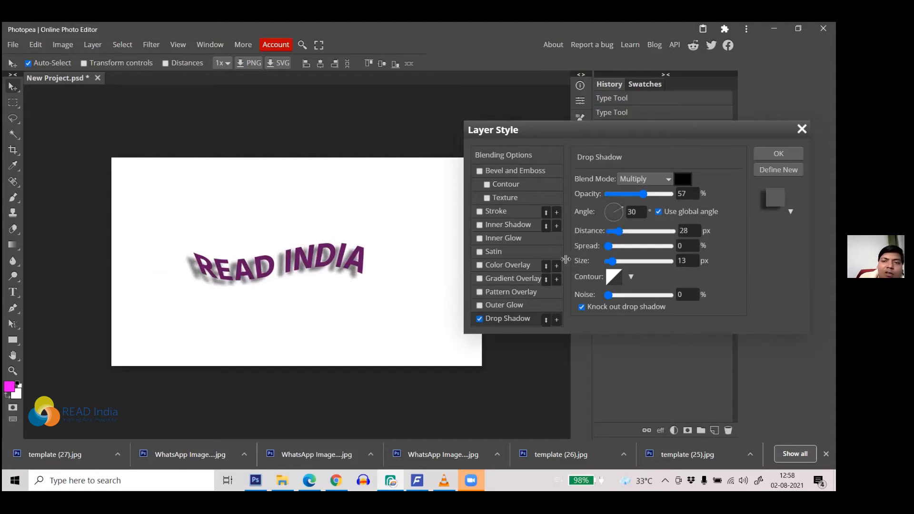
pyautogui.moveTo(610, 248)
pyautogui.mouseDown()
pyautogui.moveTo(641, 246)
pyautogui.moveTo(615, 246)
pyautogui.moveTo(632, 261)
pyautogui.moveTo(618, 261)
pyautogui.mouseUp()
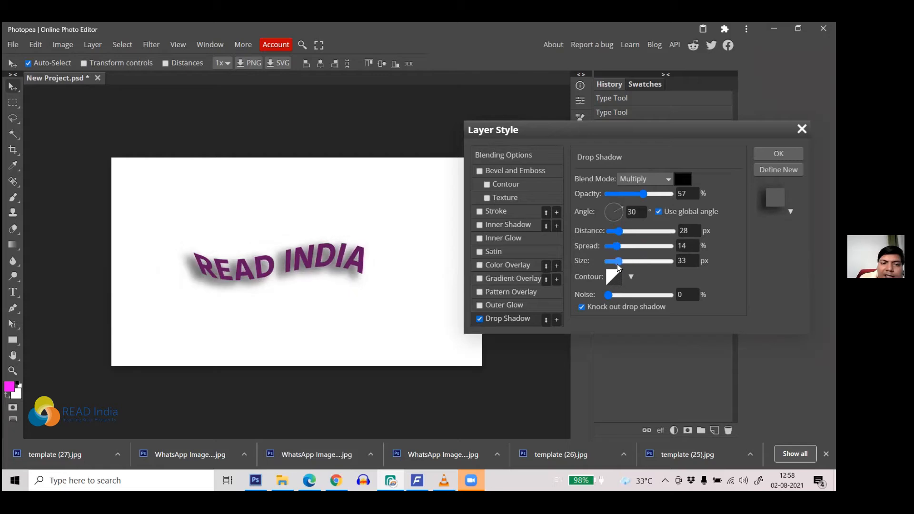
pyautogui.moveTo(615, 246); pyautogui.dragTo(625, 247)
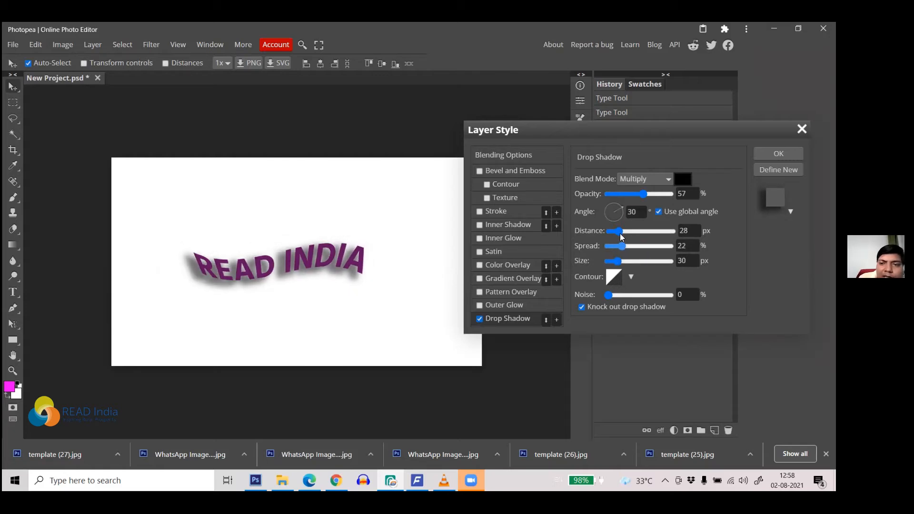
pyautogui.click(630, 231)
pyautogui.click(623, 232)
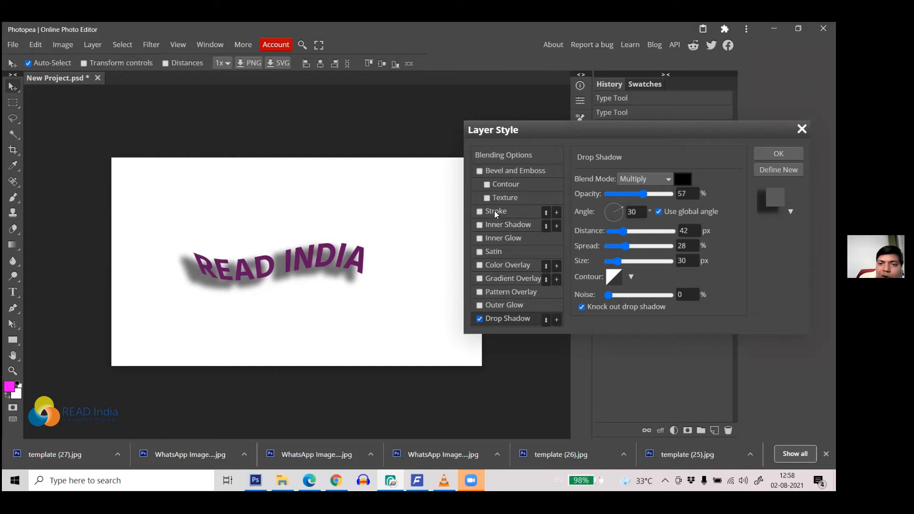
# Step: Add a stroke to READ INDIA and try yellow-green and blue stroke colours
pyautogui.click(479, 211)
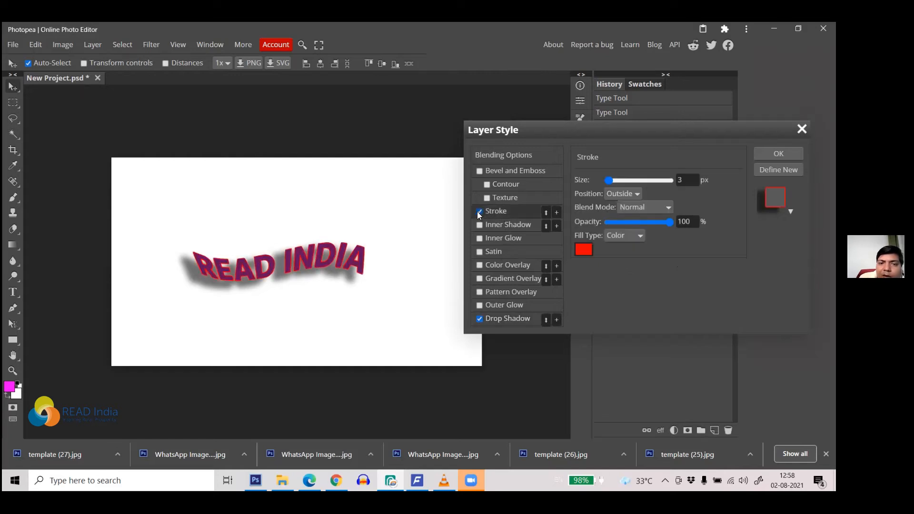
pyautogui.click(583, 251)
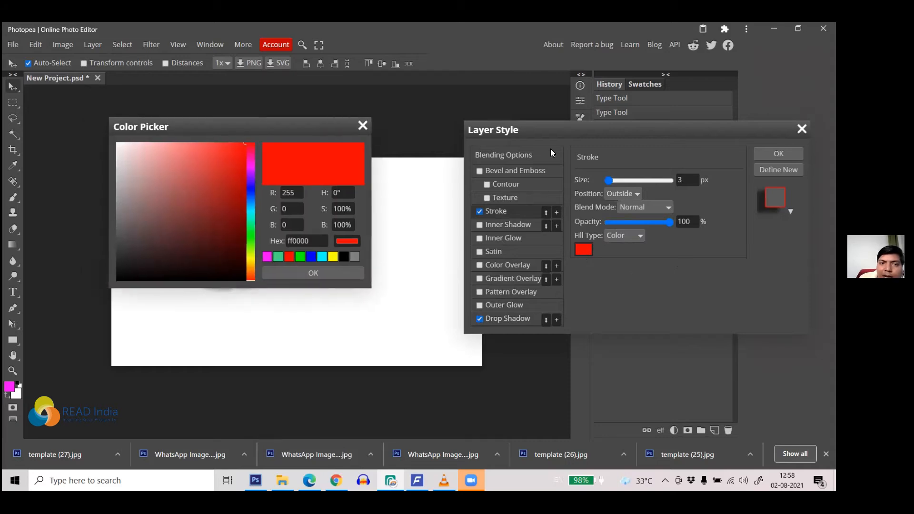
pyautogui.moveTo(244, 135); pyautogui.dragTo(672, 159)
pyautogui.click(678, 275)
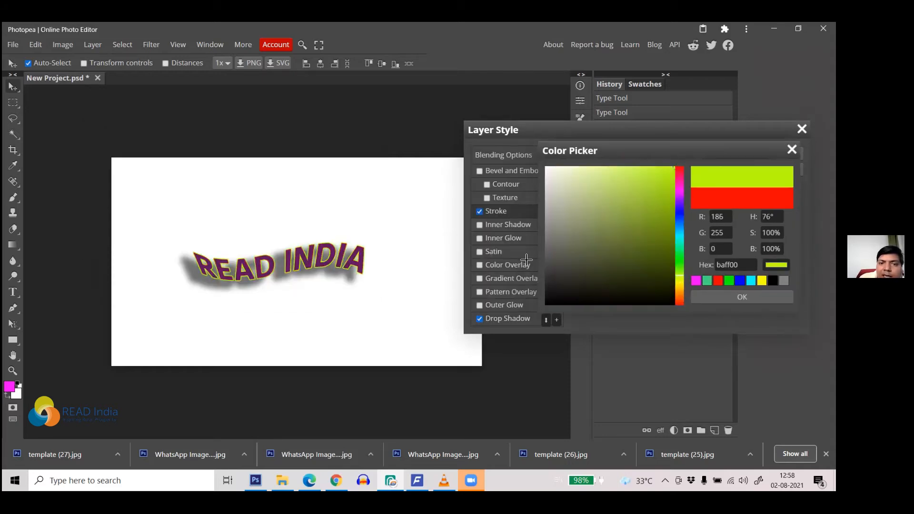
pyautogui.click(650, 181)
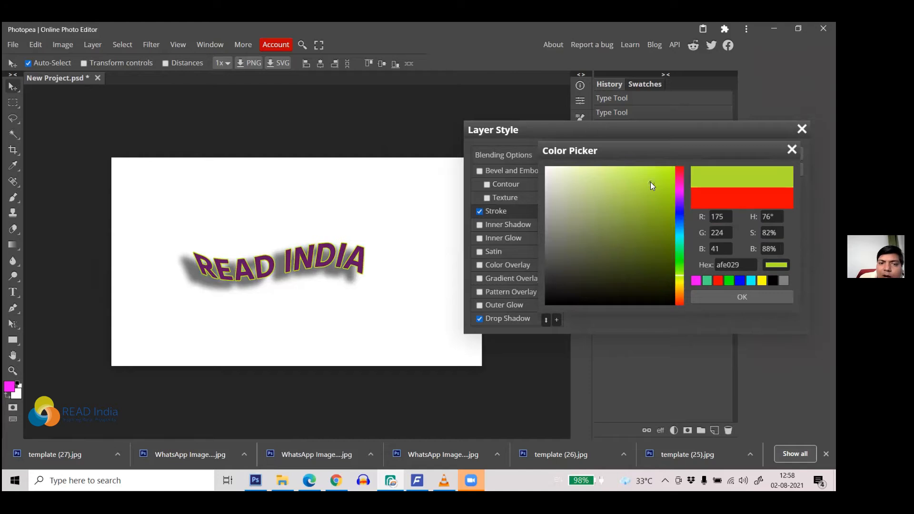
pyautogui.click(678, 215)
pyautogui.click(648, 210)
pyautogui.click(646, 268)
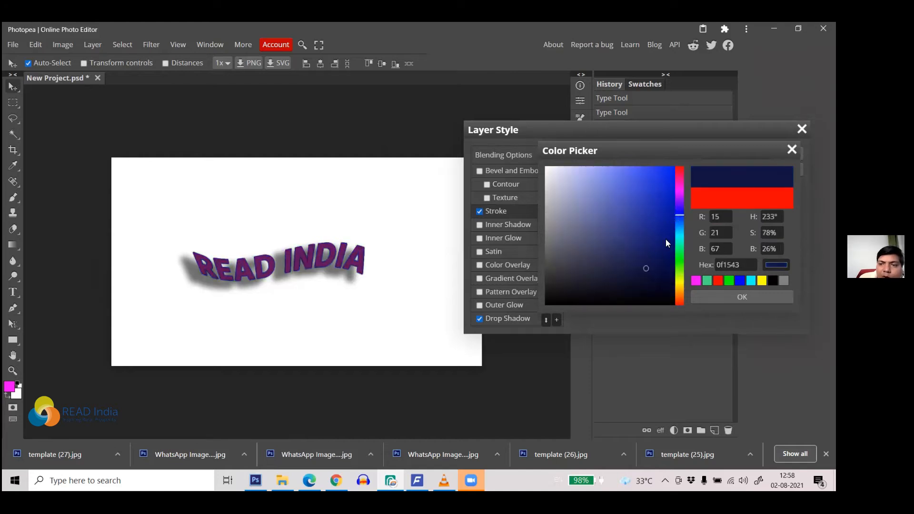
pyautogui.click(649, 198)
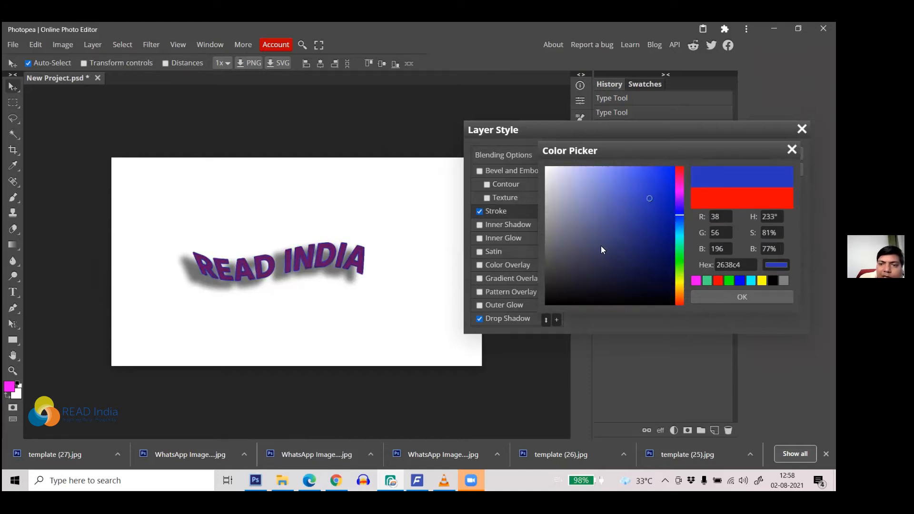
# Step: Set the stroke to pale lavender-grey d8dae8 at 4 px and turn on a red Color Overlay
pyautogui.click(553, 179)
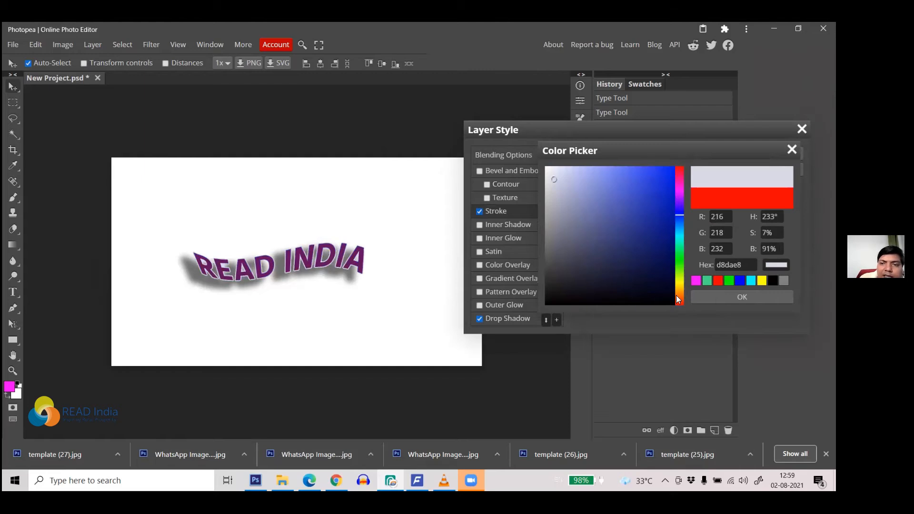
pyautogui.click(732, 296)
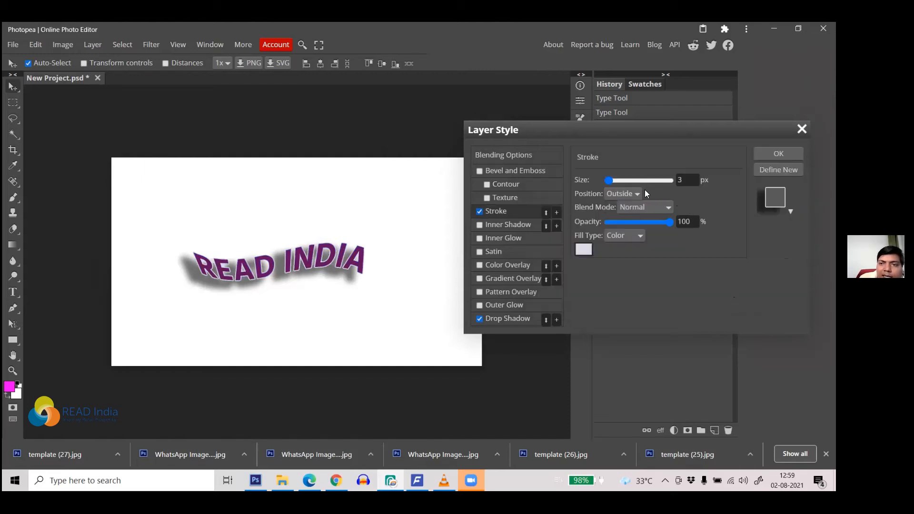
pyautogui.moveTo(608, 180); pyautogui.dragTo(610, 185)
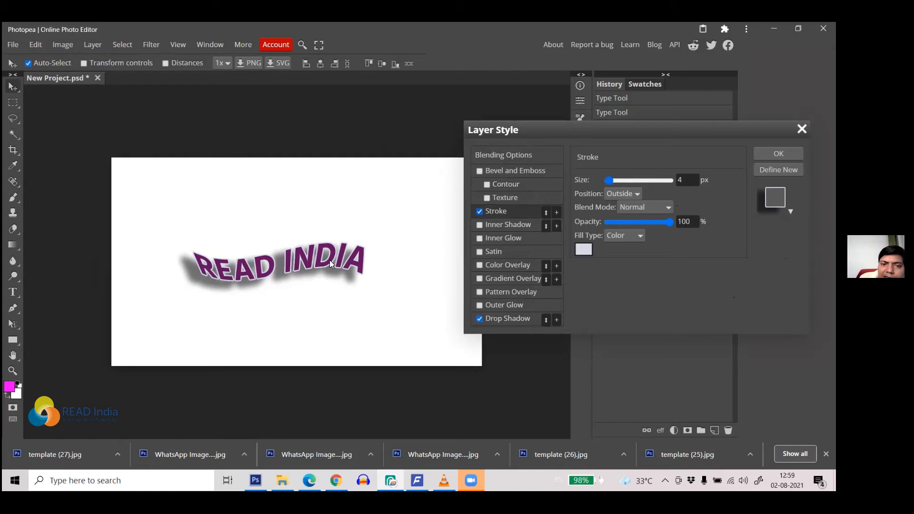
pyautogui.click(513, 264)
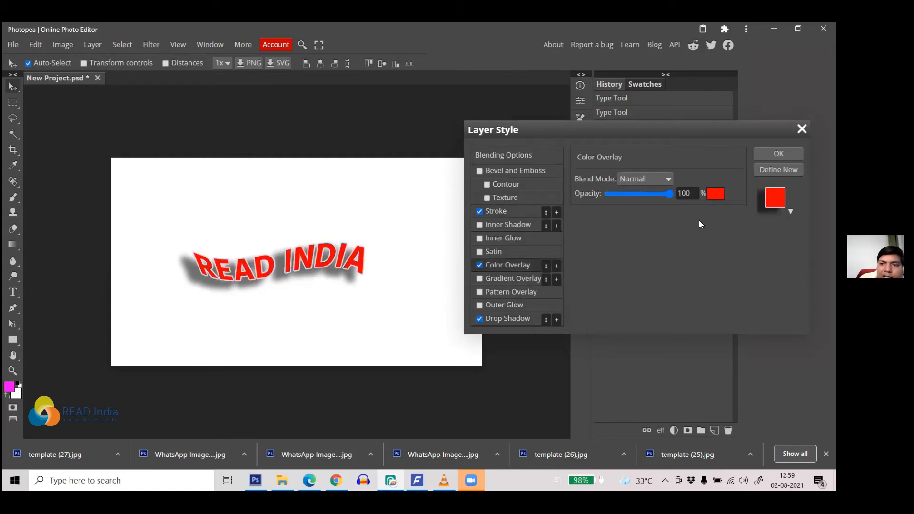
# Step: Try yellow and magenta overlay colours, then confirm the Color Overlay as pure red ff0000
pyautogui.click(715, 193)
pyautogui.moveTo(275, 127); pyautogui.dragTo(658, 126)
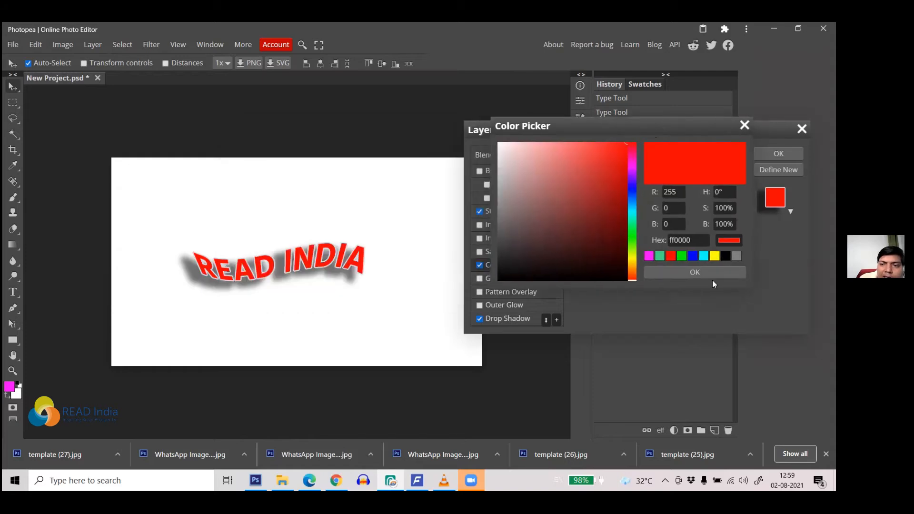
pyautogui.click(714, 256)
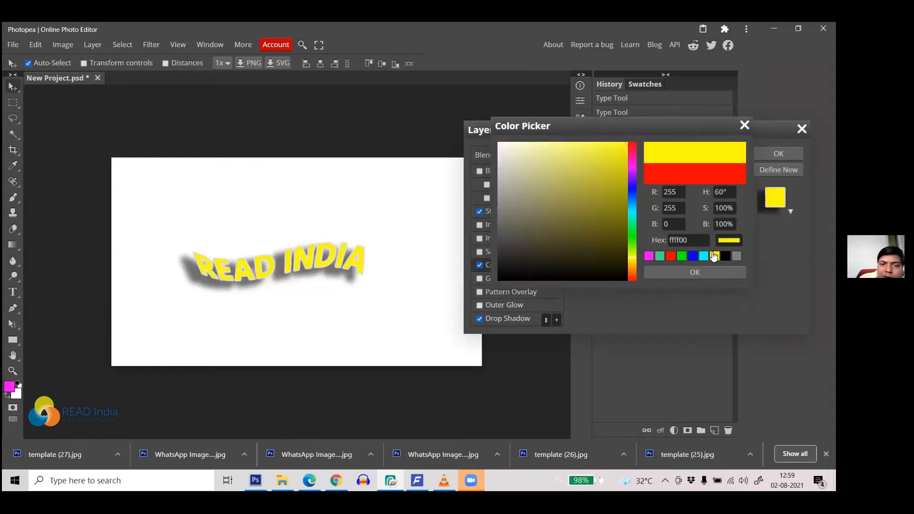
pyautogui.click(607, 179)
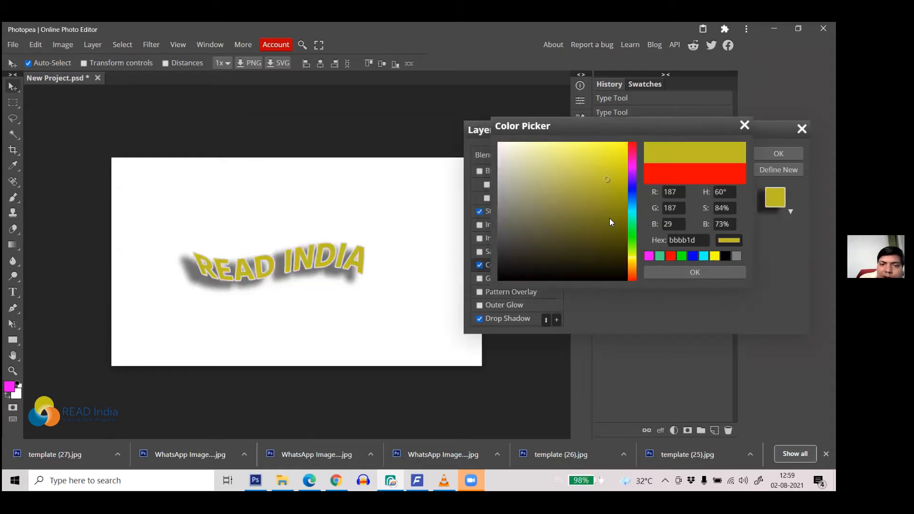
pyautogui.click(650, 256)
pyautogui.click(670, 255)
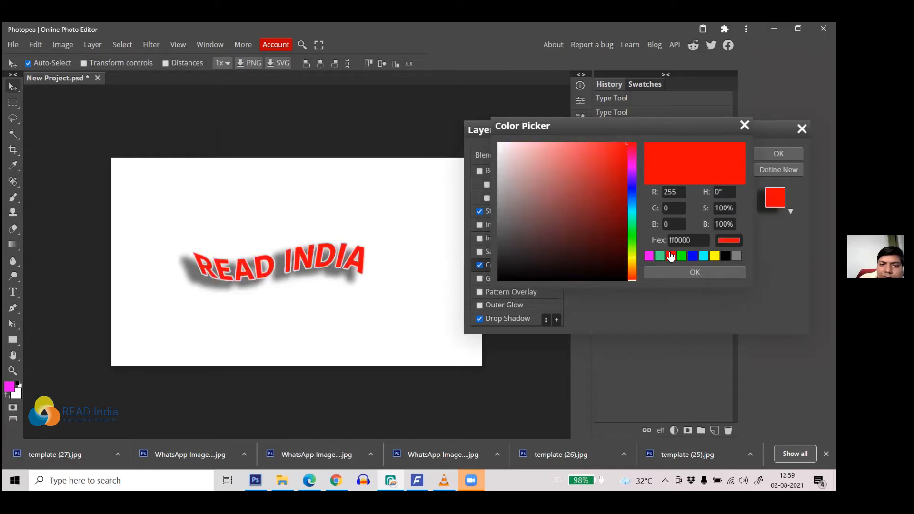
pyautogui.click(687, 272)
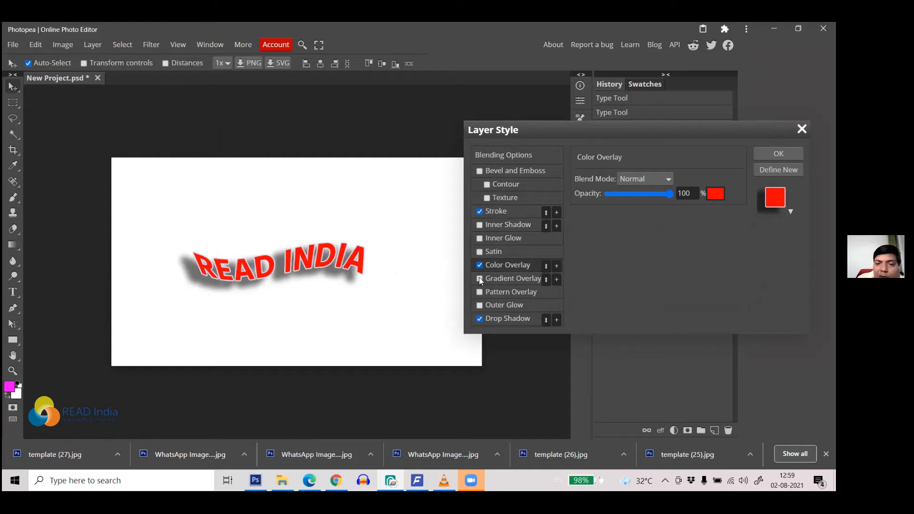
# Step: Swap the Color Overlay for a Gradient Overlay and make the gradient's left stop red
pyautogui.click(480, 265)
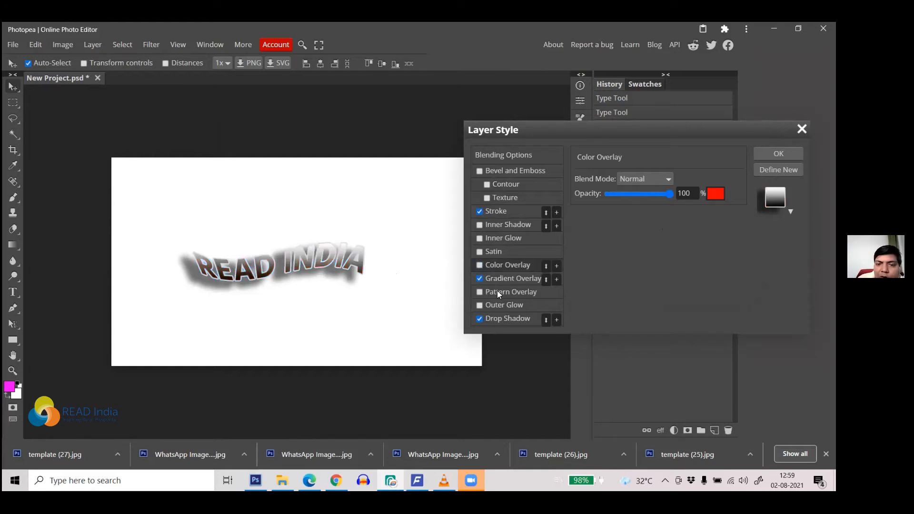
pyautogui.click(519, 278)
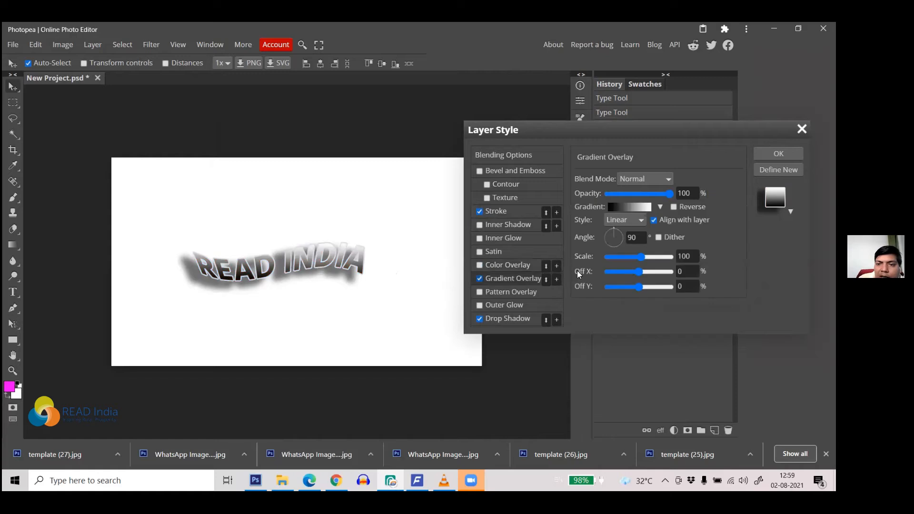
pyautogui.click(635, 208)
pyautogui.moveTo(349, 200); pyautogui.dragTo(681, 130)
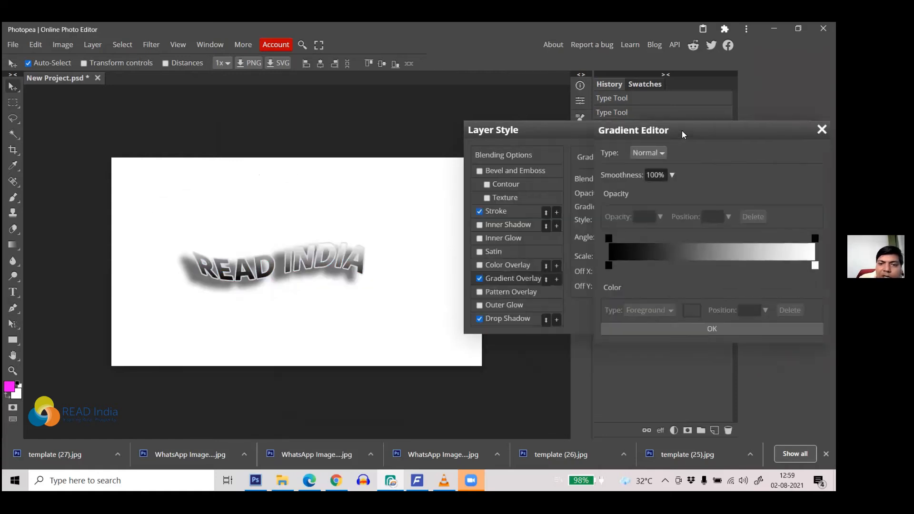
pyautogui.click(608, 265)
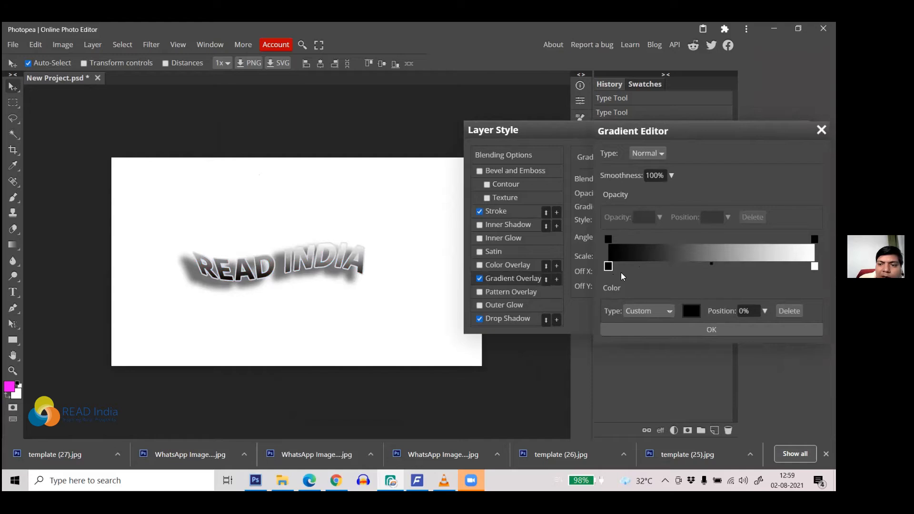
pyautogui.click(688, 311)
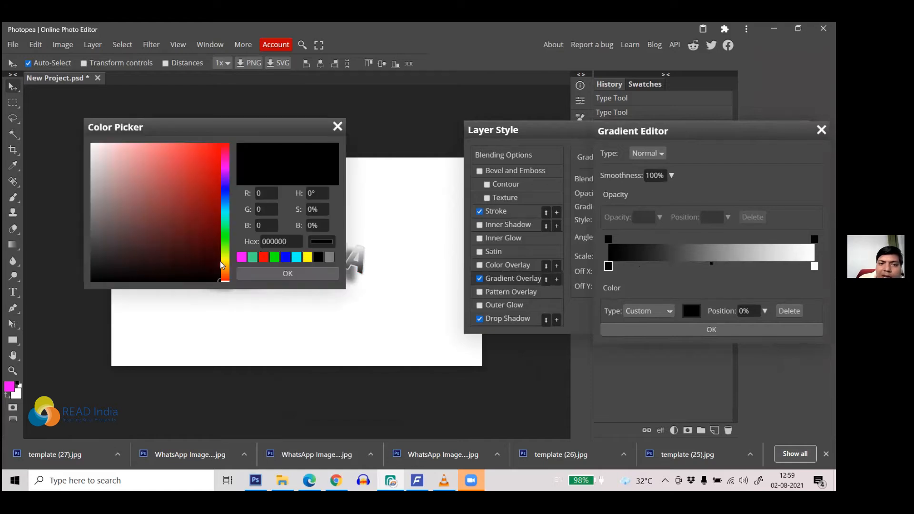
pyautogui.click(263, 257)
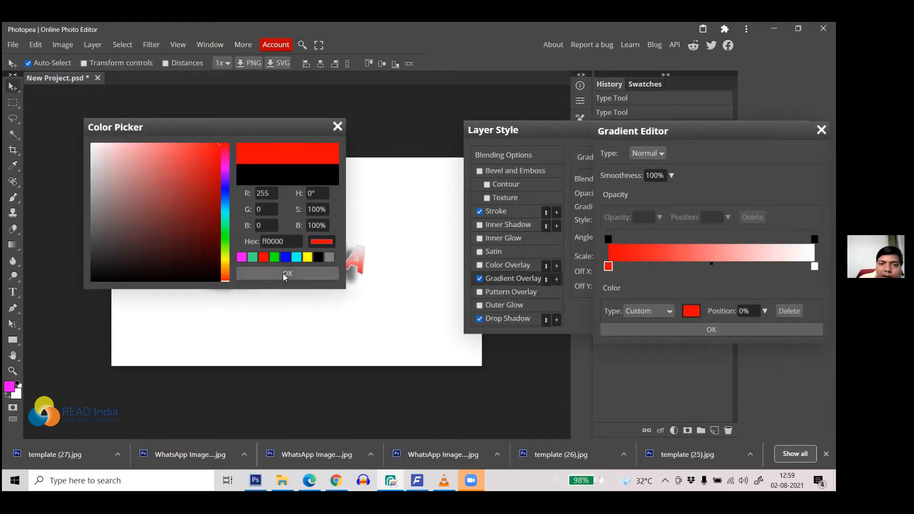
pyautogui.click(285, 274)
# Step: Make the right gradient stop green and apply the red-to-green linear gradient at 90°
pyautogui.click(813, 266)
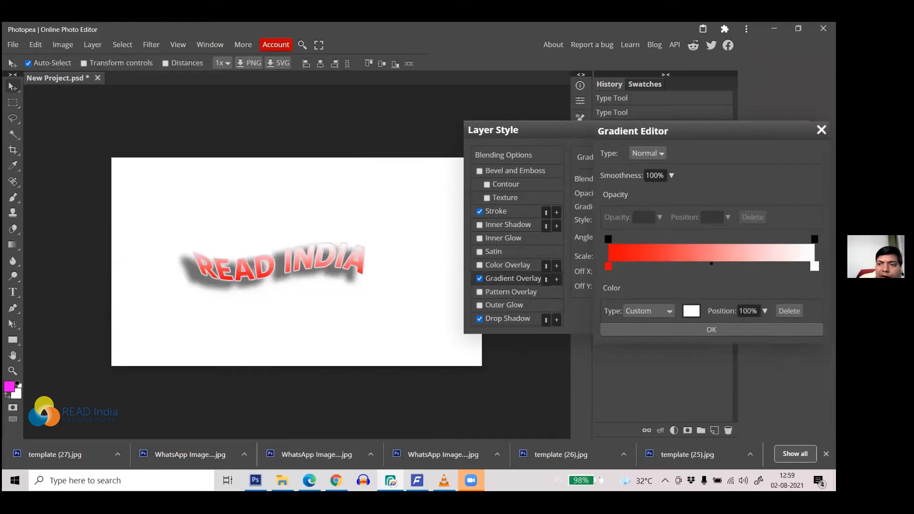
pyautogui.click(691, 311)
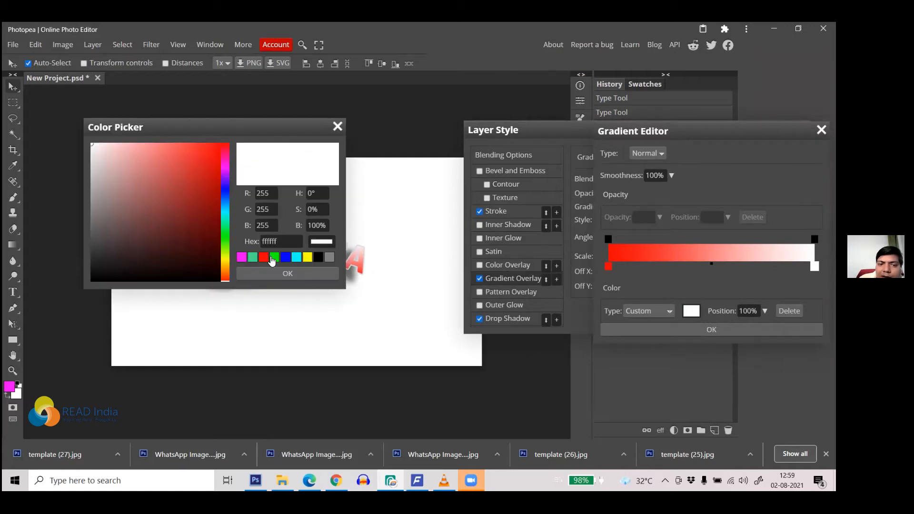
pyautogui.click(274, 258)
pyautogui.click(288, 274)
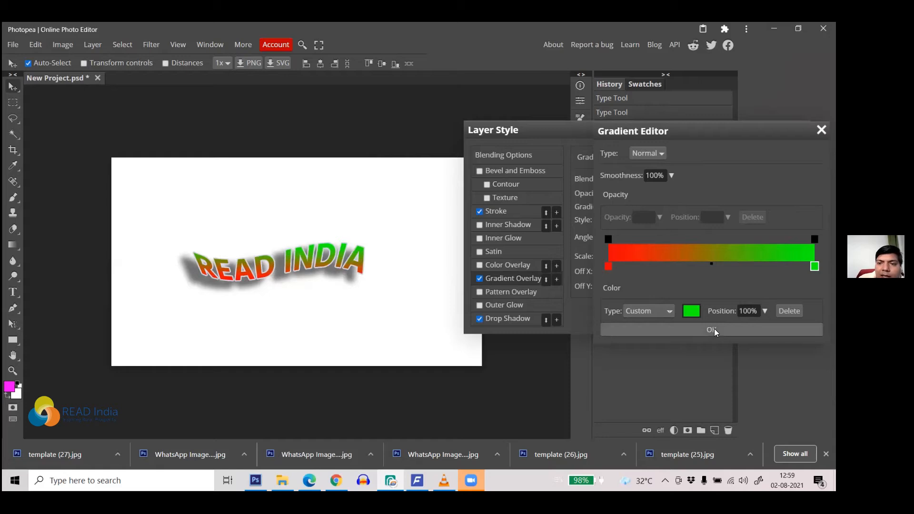
pyautogui.click(700, 331)
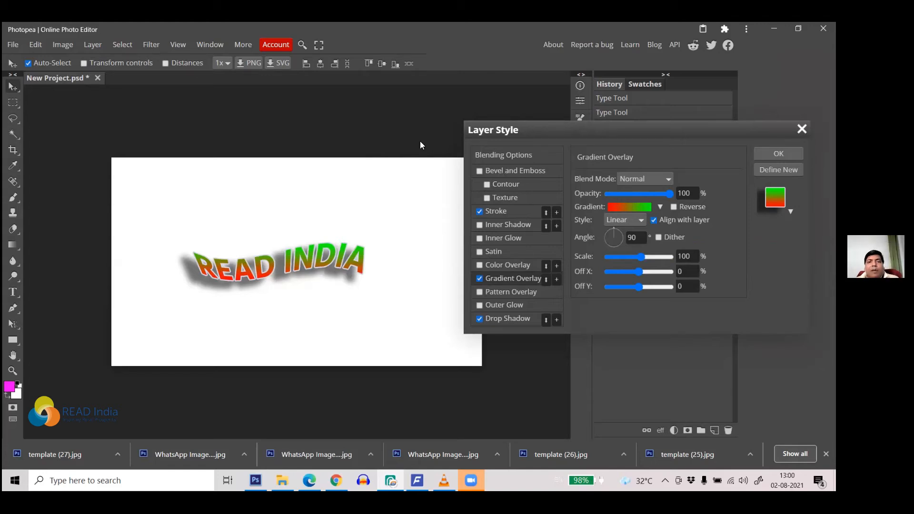
pyautogui.scroll(2, 412, 205)
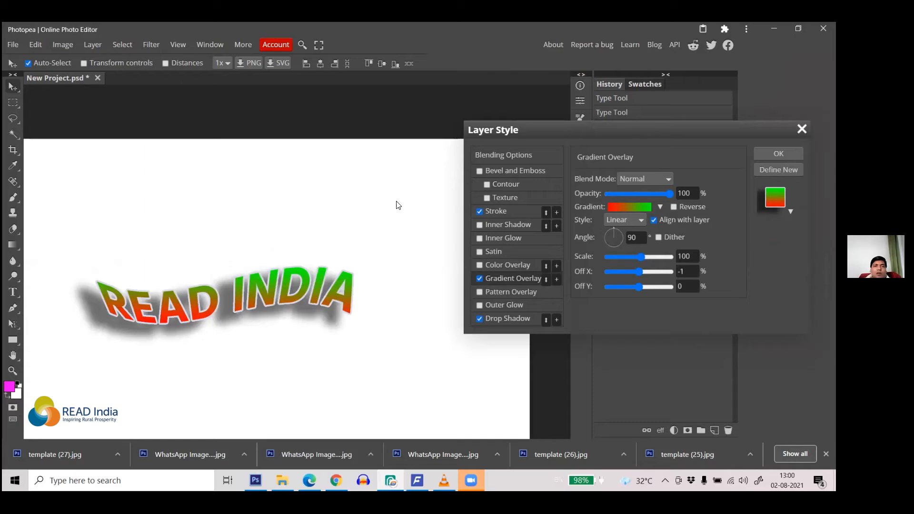
pyautogui.scroll(2, 376, 229)
pyautogui.scroll(-2, 421, 232)
pyautogui.scroll(3, 257, 271)
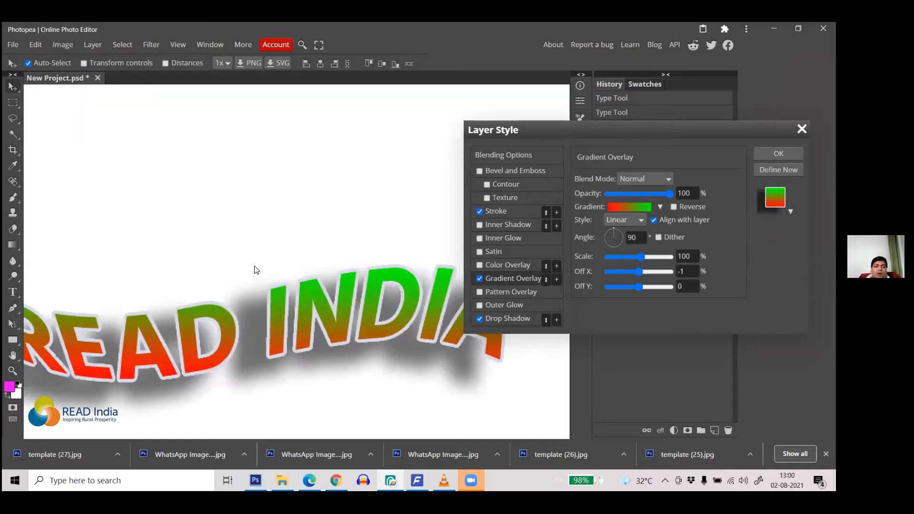
pyautogui.scroll(-2, 252, 221)
pyautogui.scroll(-1, 292, 213)
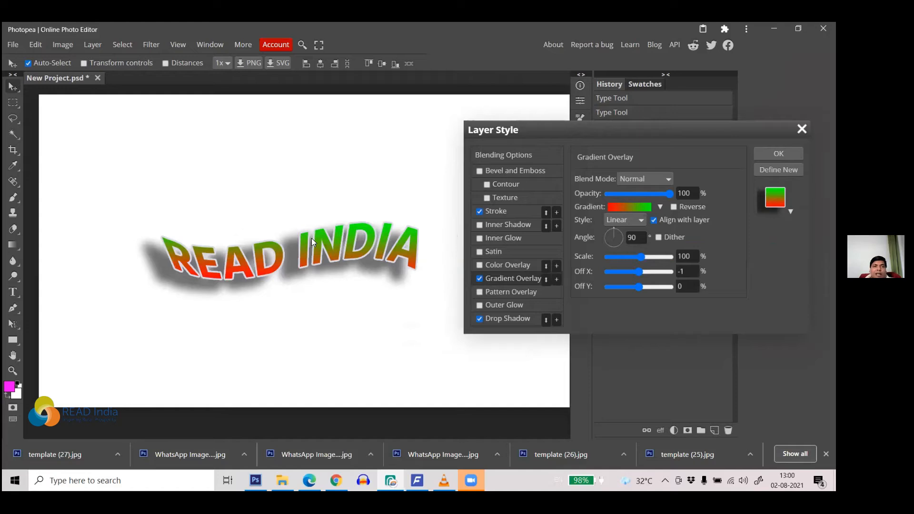
# Step: Enable Bevel and Emboss on READ INDIA and increase its depth, size and soften
pyautogui.click(522, 171)
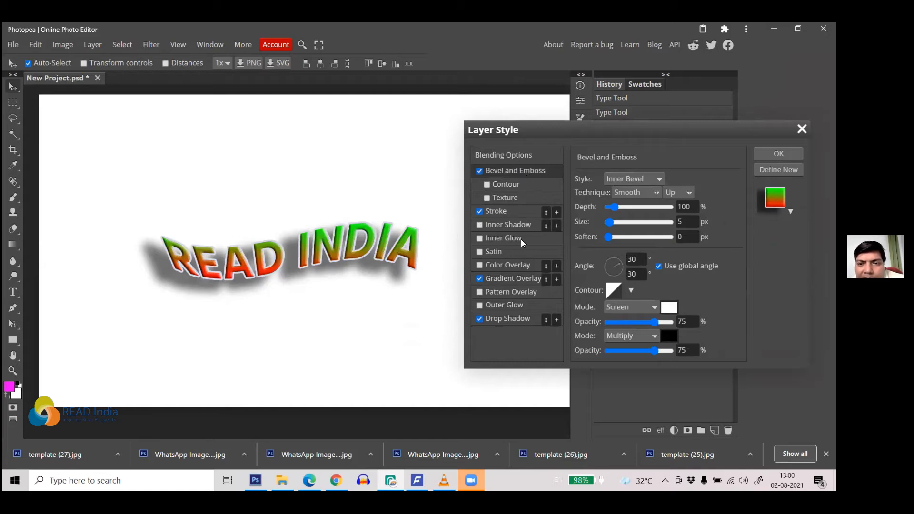
pyautogui.moveTo(612, 206); pyautogui.dragTo(625, 205)
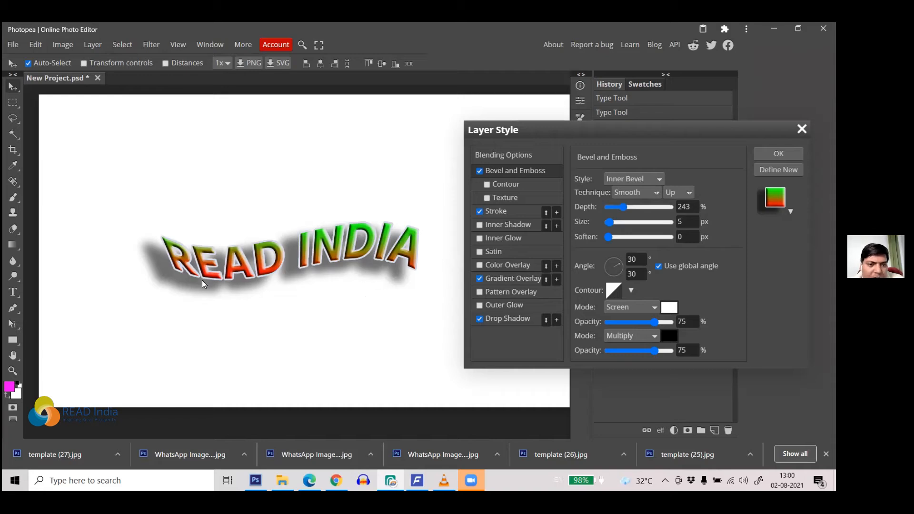
pyautogui.scroll(3, 201, 280)
pyautogui.scroll(-1, 226, 264)
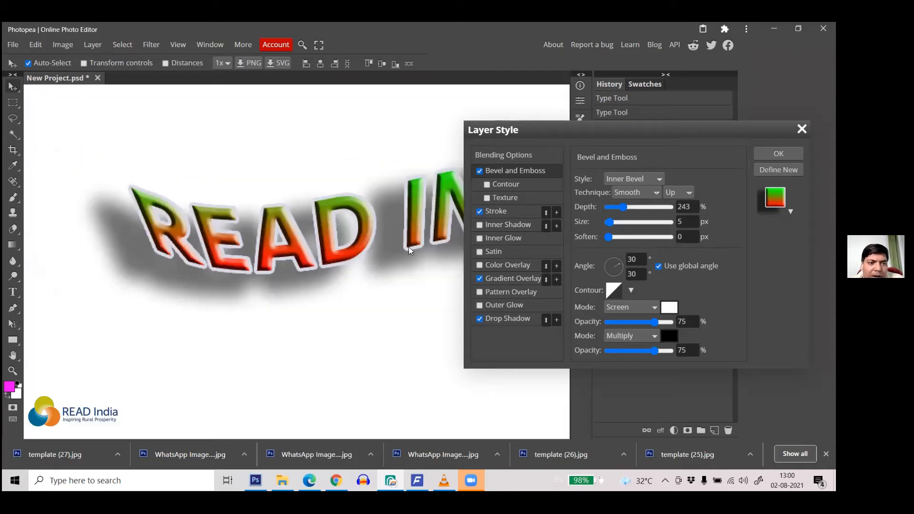
pyautogui.moveTo(609, 223); pyautogui.dragTo(625, 222)
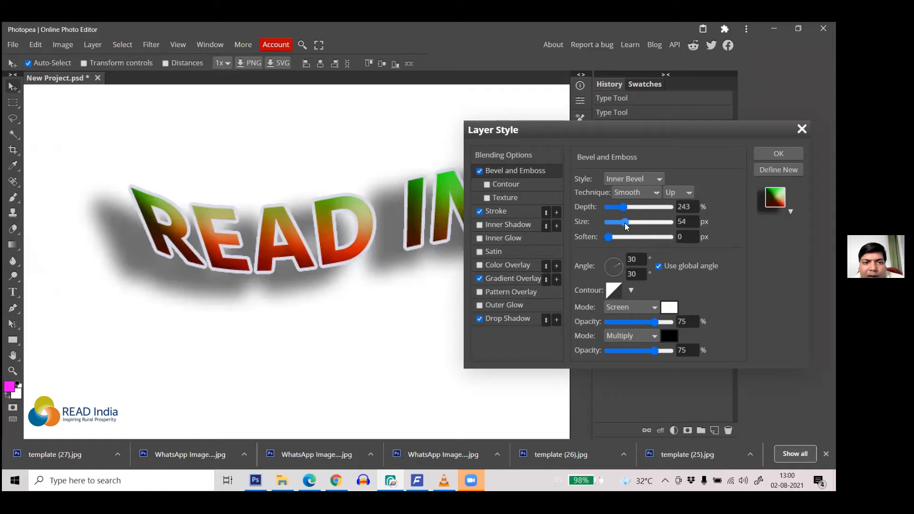
pyautogui.moveTo(629, 223); pyautogui.dragTo(611, 227)
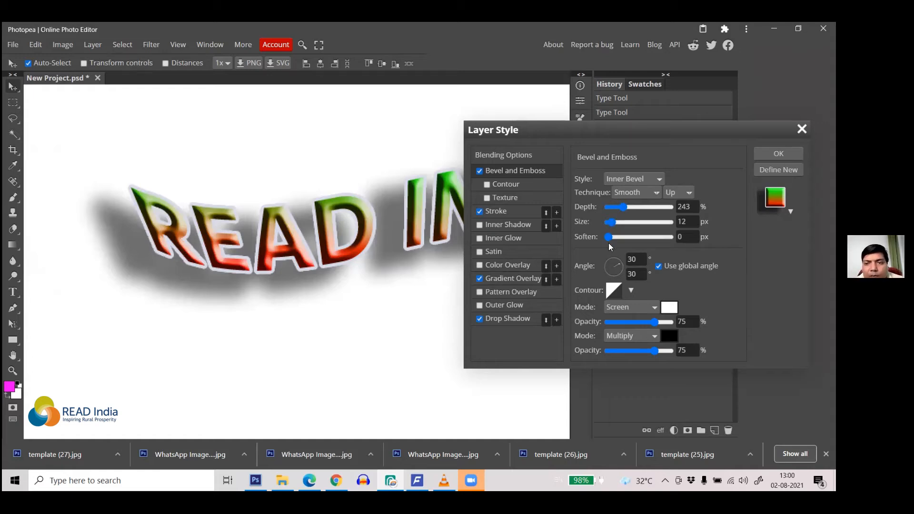
pyautogui.moveTo(621, 239)
pyautogui.mouseDown()
pyautogui.moveTo(668, 241)
pyautogui.moveTo(607, 245)
pyautogui.moveTo(638, 246)
pyautogui.moveTo(627, 245)
pyautogui.mouseUp()
# Step: Switch the bevel to Outer Bevel with 328% depth, 18 px size and 6 px soften
pyautogui.click(647, 178)
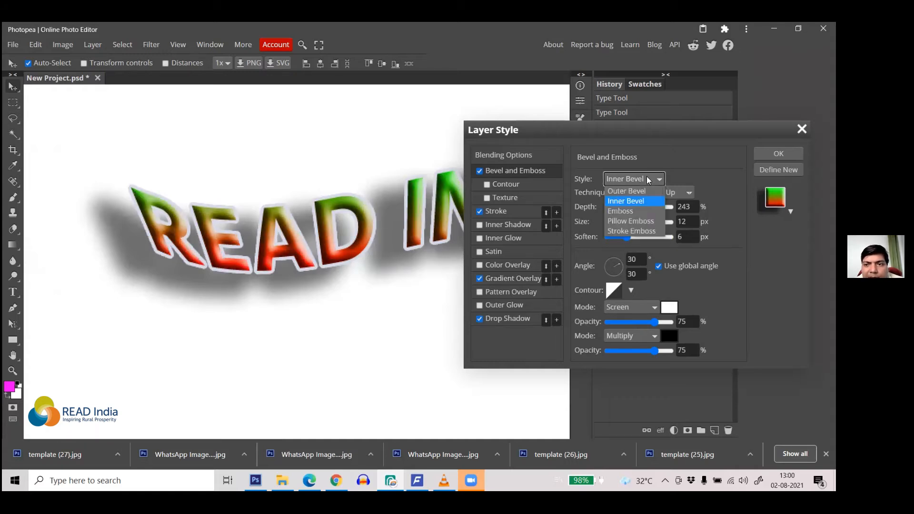
pyautogui.click(638, 189)
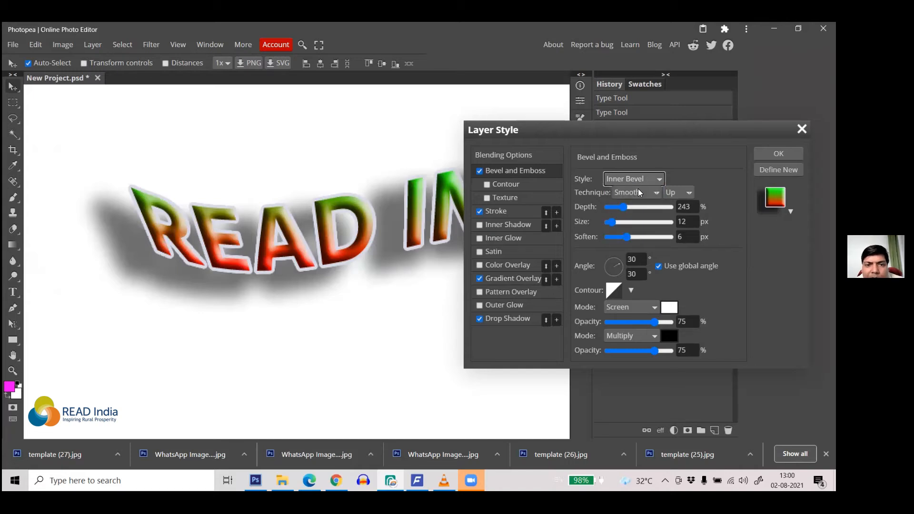
pyautogui.moveTo(612, 221); pyautogui.dragTo(629, 208)
pyautogui.moveTo(653, 134); pyautogui.dragTo(741, 136)
pyautogui.scroll(-3, 259, 218)
pyautogui.scroll(2, 282, 249)
pyautogui.scroll(-2, 282, 265)
pyautogui.scroll(2, 286, 265)
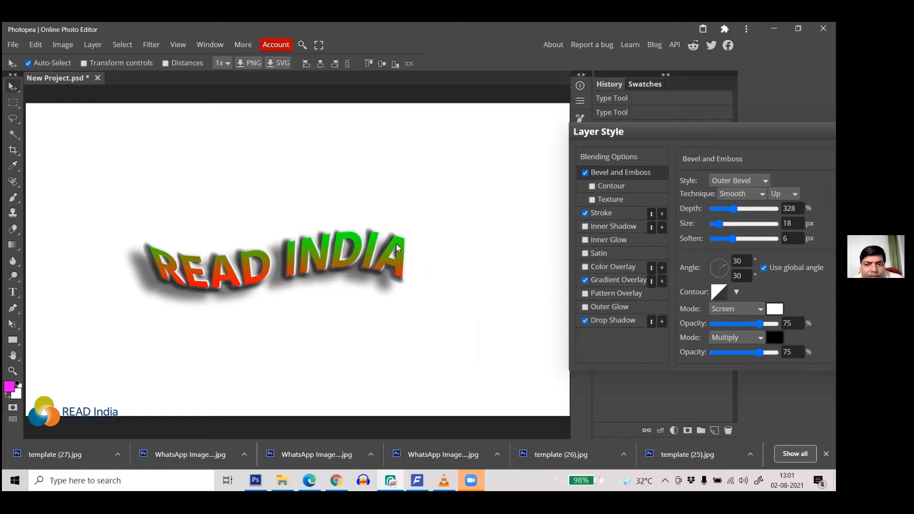
pyautogui.hotkey('ctrl', '-')
pyautogui.moveTo(653, 139); pyautogui.dragTo(353, 116)
# Step: Apply the layer styles and shift the READ INDIA text slightly left
pyautogui.click(566, 131)
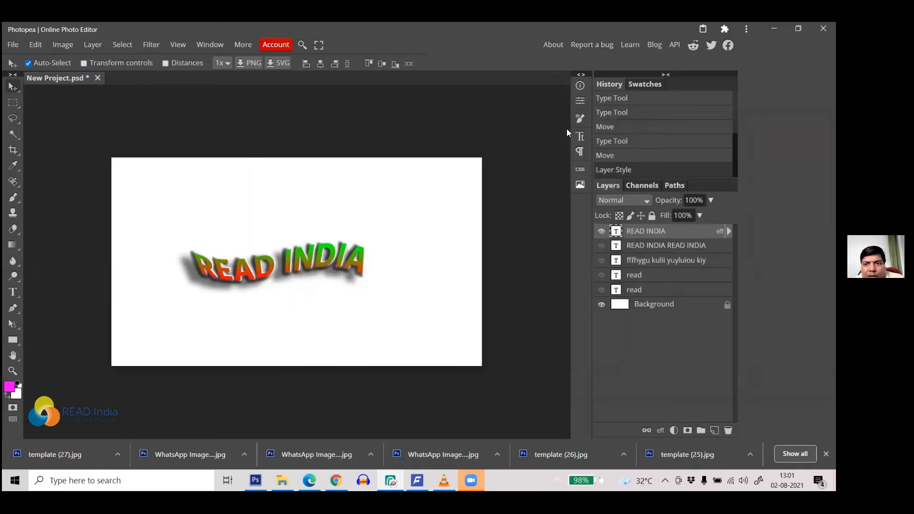
pyautogui.moveTo(345, 282)
pyautogui.mouseDown()
pyautogui.moveTo(282, 210)
pyautogui.moveTo(303, 262)
pyautogui.moveTo(300, 252)
pyautogui.moveTo(276, 285)
pyautogui.moveTo(300, 264)
pyautogui.moveTo(294, 251)
pyautogui.moveTo(321, 243)
pyautogui.moveTo(274, 336)
pyautogui.moveTo(295, 243)
pyautogui.moveTo(266, 238)
pyautogui.moveTo(344, 253)
pyautogui.moveTo(255, 230)
pyautogui.moveTo(293, 281)
pyautogui.moveTo(330, 292)
pyautogui.moveTo(287, 261)
pyautogui.moveTo(343, 277)
pyautogui.moveTo(331, 279)
pyautogui.mouseUp()
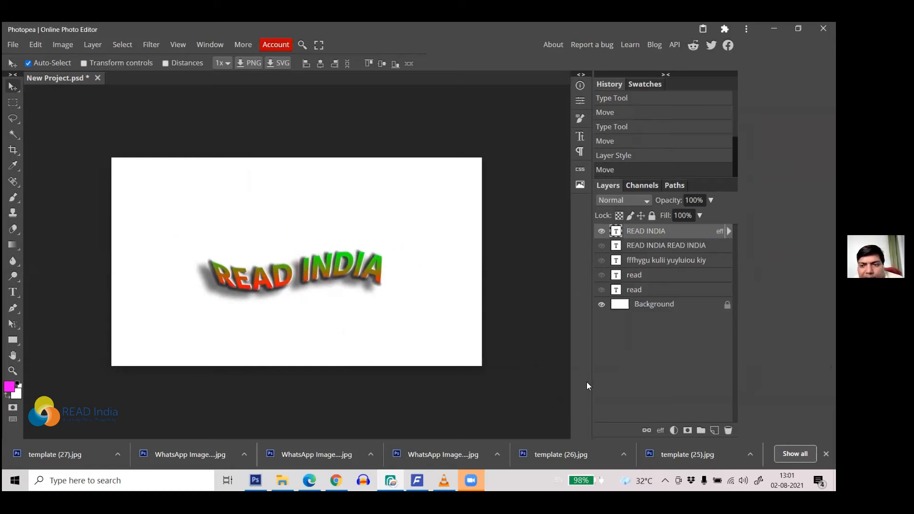
pyautogui.click(660, 428)
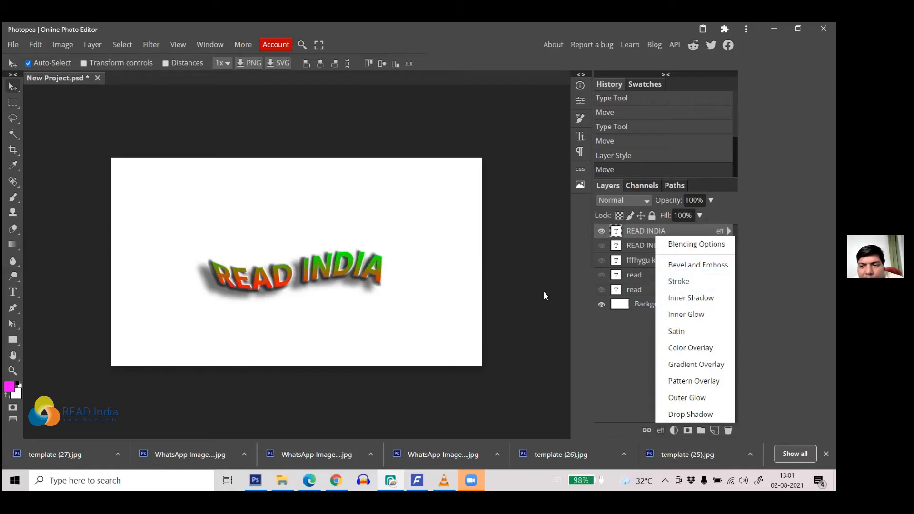
pyautogui.click(531, 287)
pyautogui.click(351, 270)
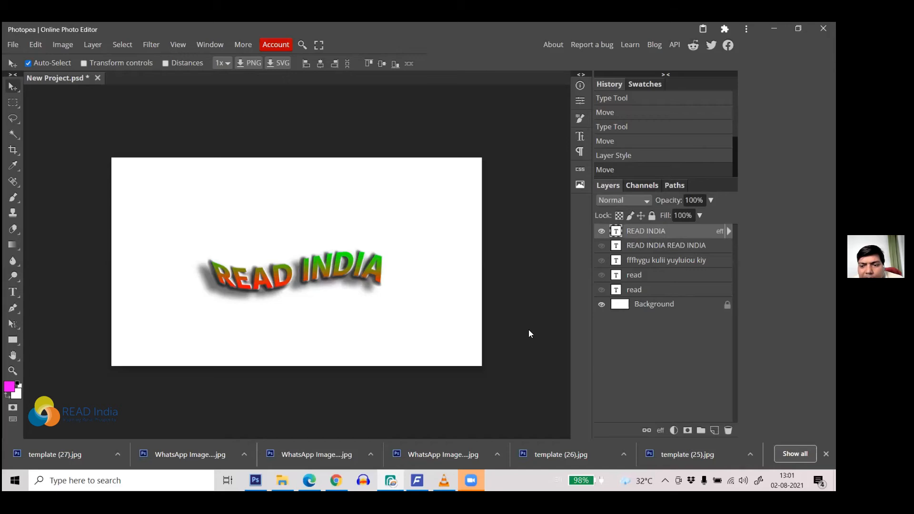
# Step: Expand the READ INDIA layer to show Bevel and Emboss, Stroke, Gradient Overlay and Drop Shadow
pyautogui.click(660, 431)
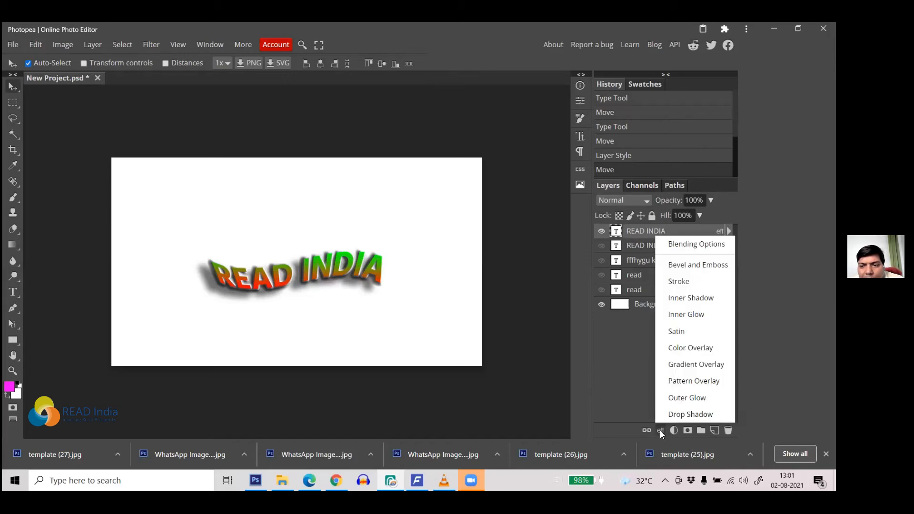
pyautogui.click(431, 291)
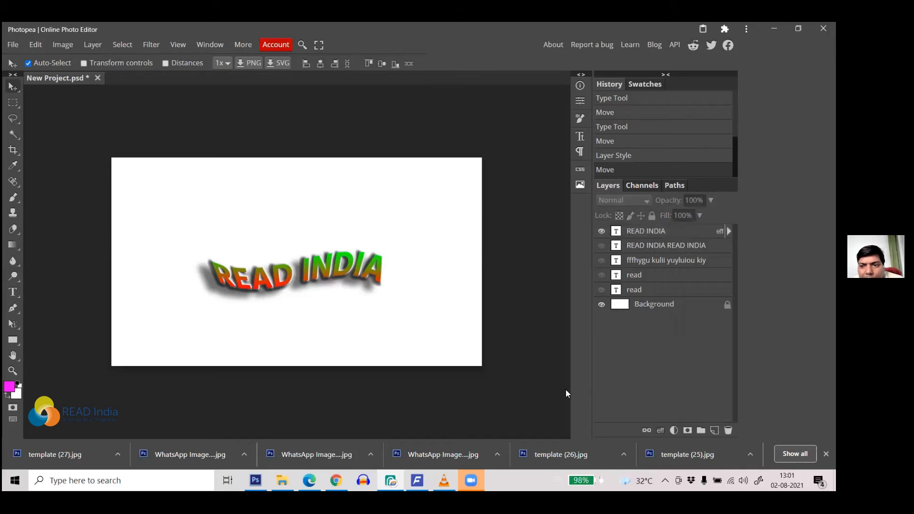
pyautogui.click(359, 267)
pyautogui.click(660, 429)
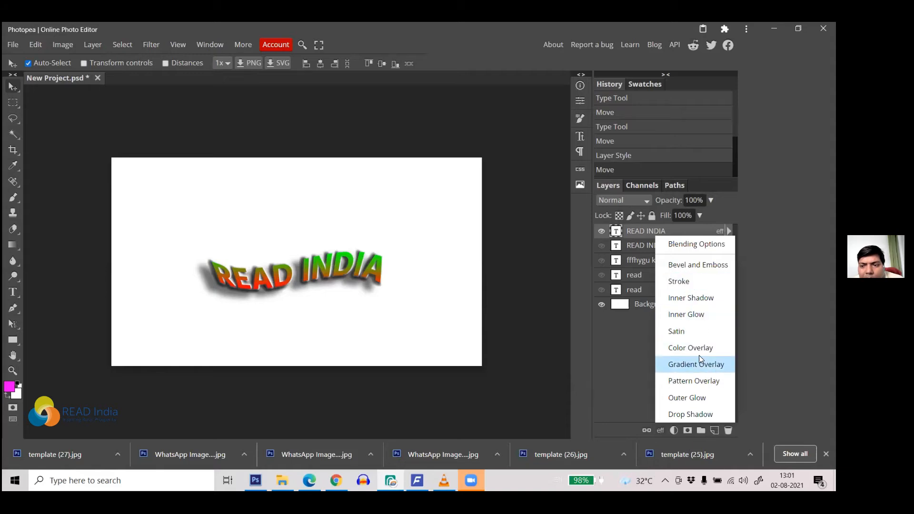
pyautogui.click(646, 230)
pyautogui.click(728, 231)
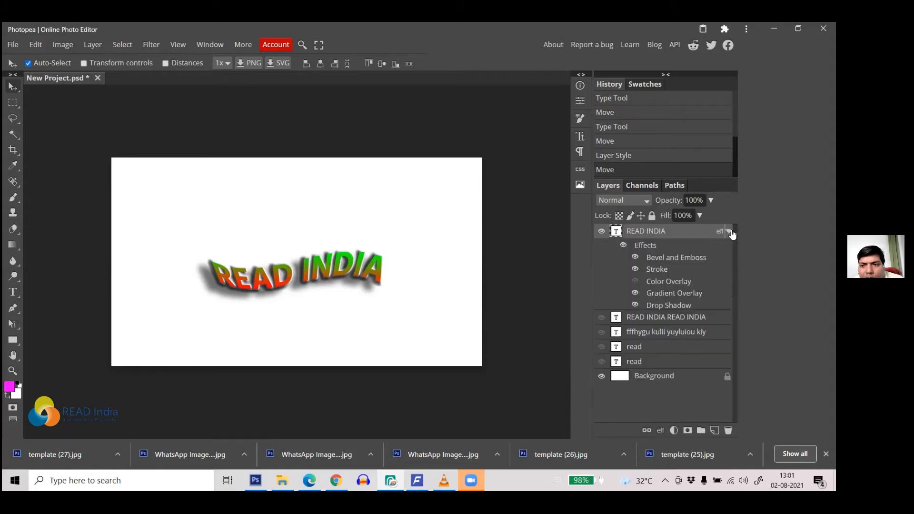
# Step: Reopen READ INDIA's Layer Style, try Contour and Inner Glow, then enable Inner Shadow instead
pyautogui.doubleClick(684, 249)
pyautogui.moveTo(429, 115); pyautogui.dragTo(644, 138)
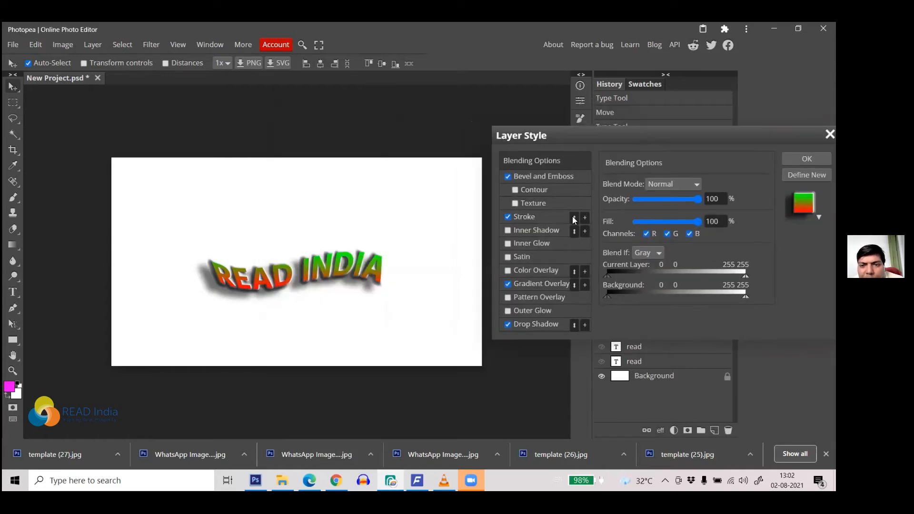
pyautogui.click(532, 191)
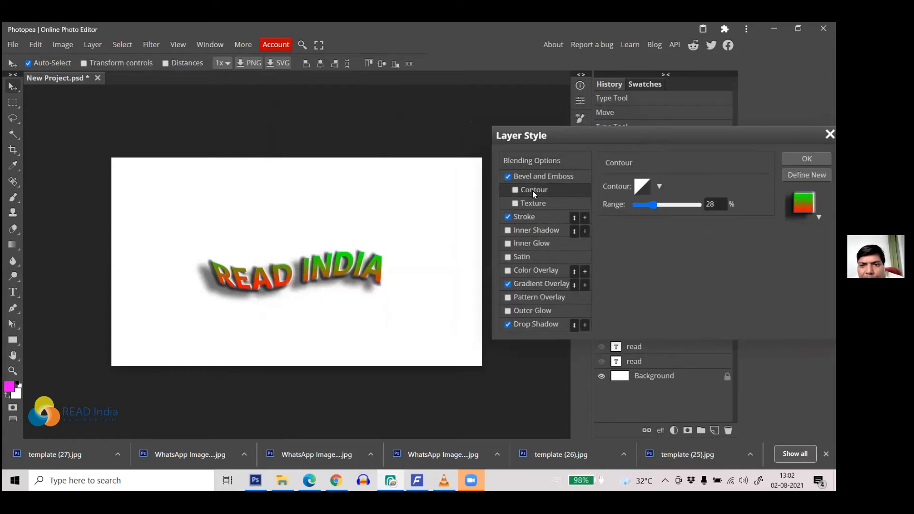
pyautogui.click(514, 189)
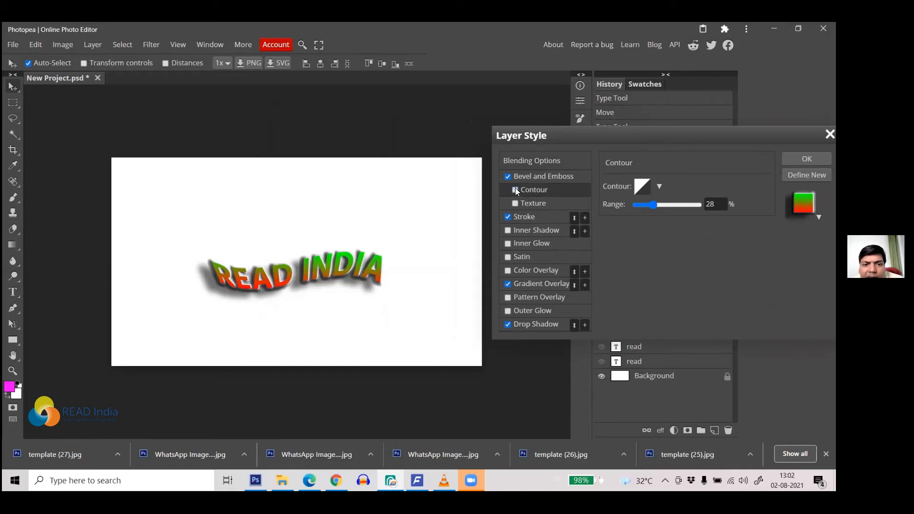
pyautogui.click(515, 190)
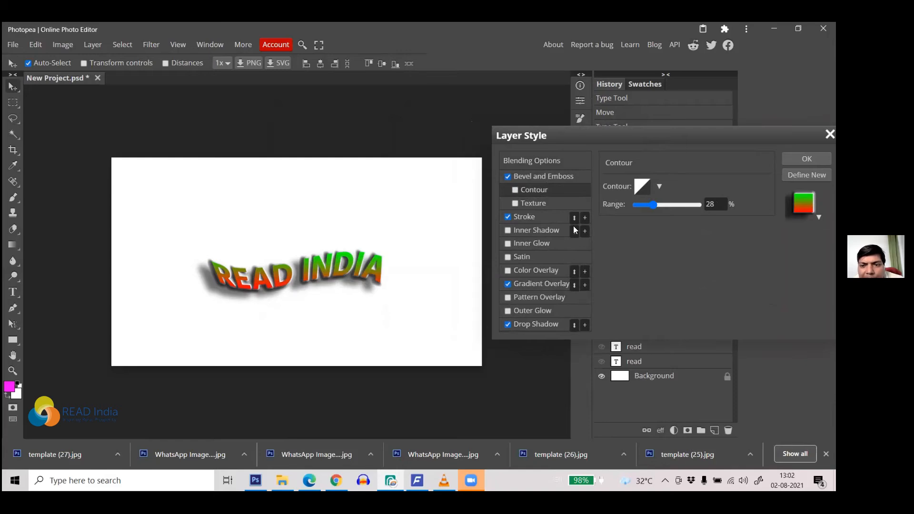
pyautogui.click(523, 244)
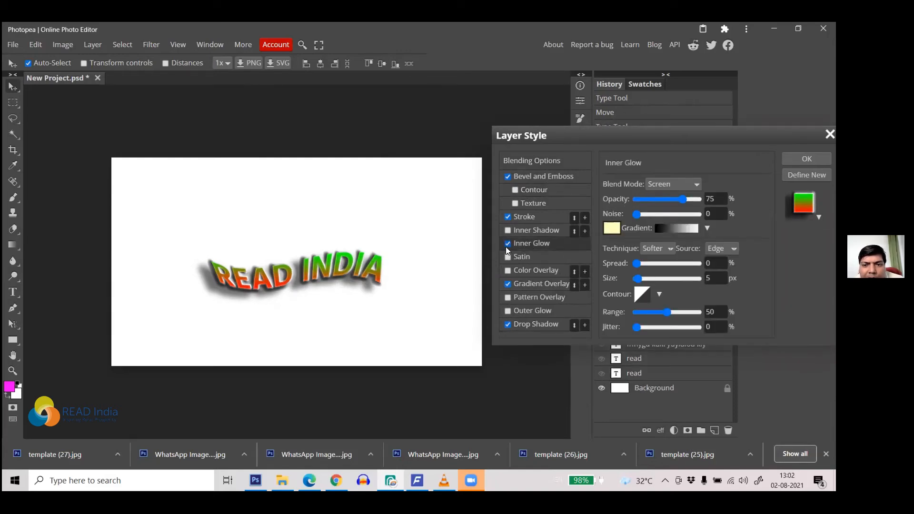
pyautogui.click(507, 243)
pyautogui.click(508, 231)
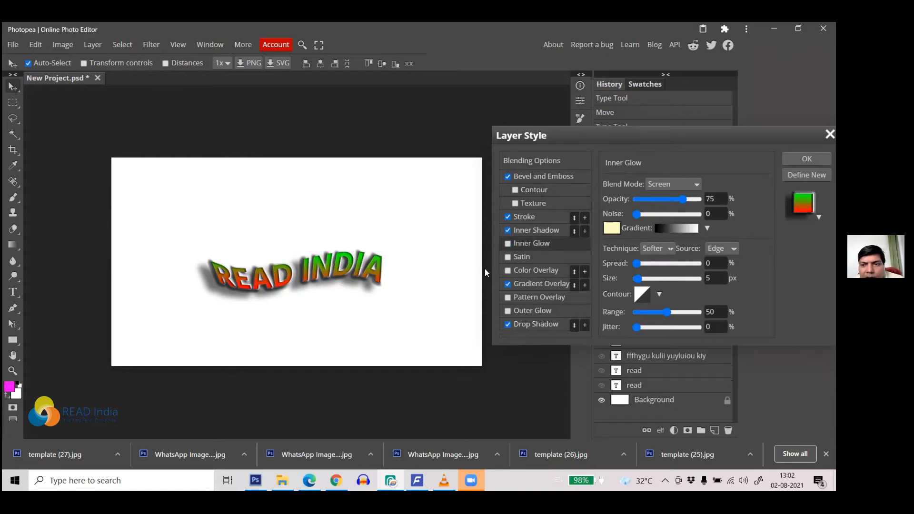
# Step: Set the inner shadow distance to 10 px and spread to 19%
pyautogui.click(549, 231)
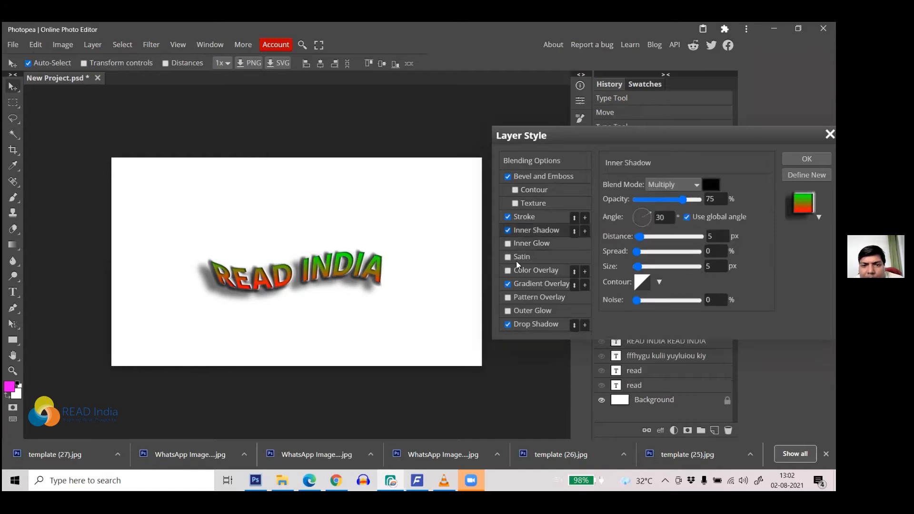
pyautogui.scroll(5, 330, 280)
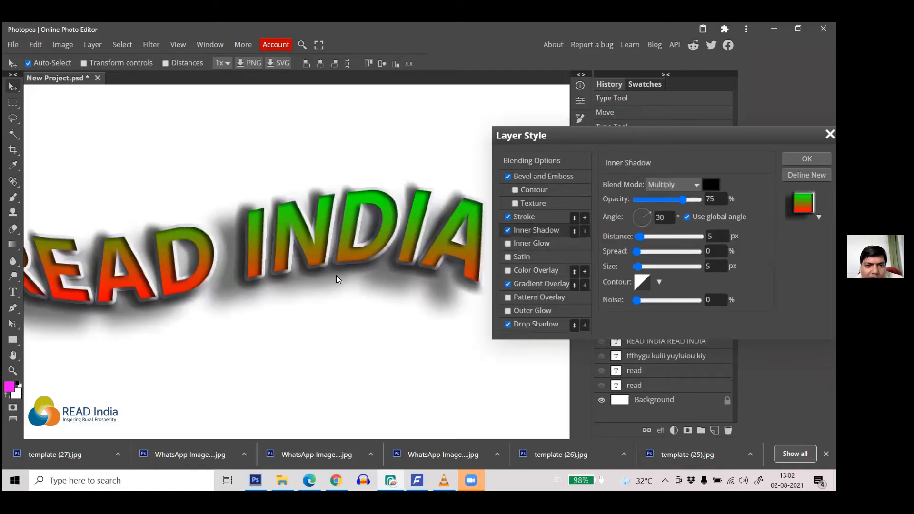
pyautogui.scroll(-5, 335, 275)
pyautogui.scroll(5, 248, 278)
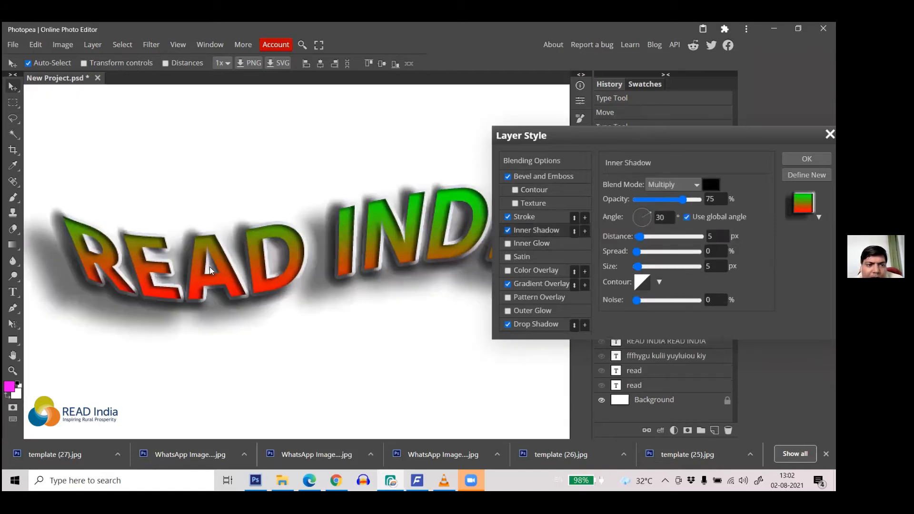
pyautogui.moveTo(643, 236)
pyautogui.mouseDown()
pyautogui.moveTo(654, 234)
pyautogui.moveTo(631, 238)
pyautogui.moveTo(640, 234)
pyautogui.mouseUp()
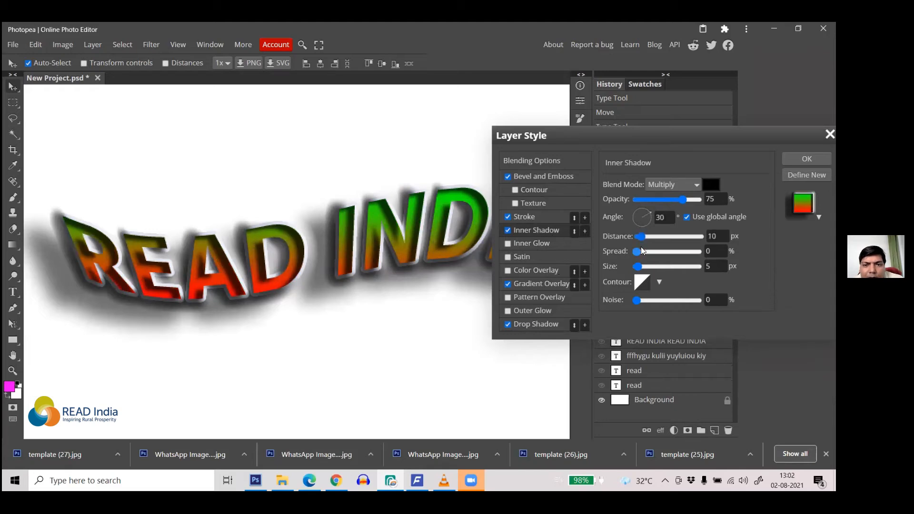
pyautogui.moveTo(649, 249)
pyautogui.mouseDown()
pyautogui.moveTo(639, 266)
pyautogui.moveTo(647, 266)
pyautogui.moveTo(638, 266)
pyautogui.mouseUp()
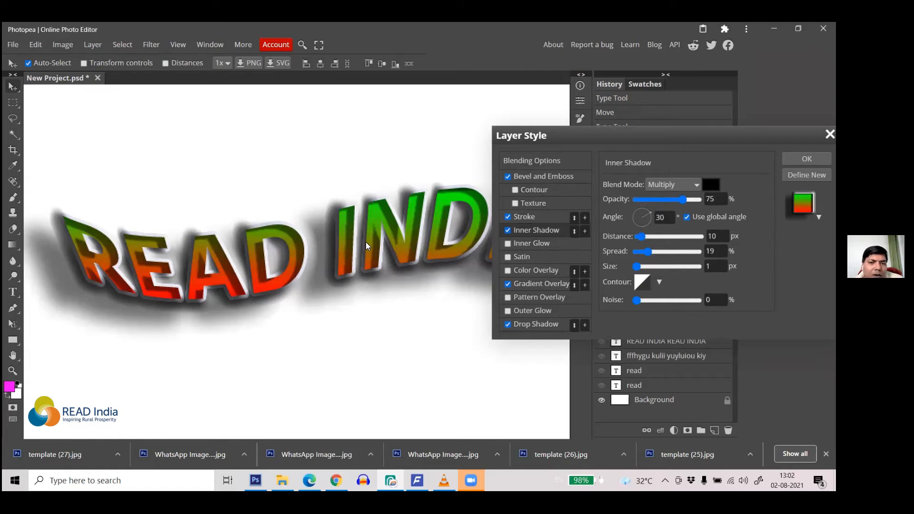
# Step: Set the inner shadow size to 1 px and close the Layer Style dialog
pyautogui.scroll(-5, 408, 217)
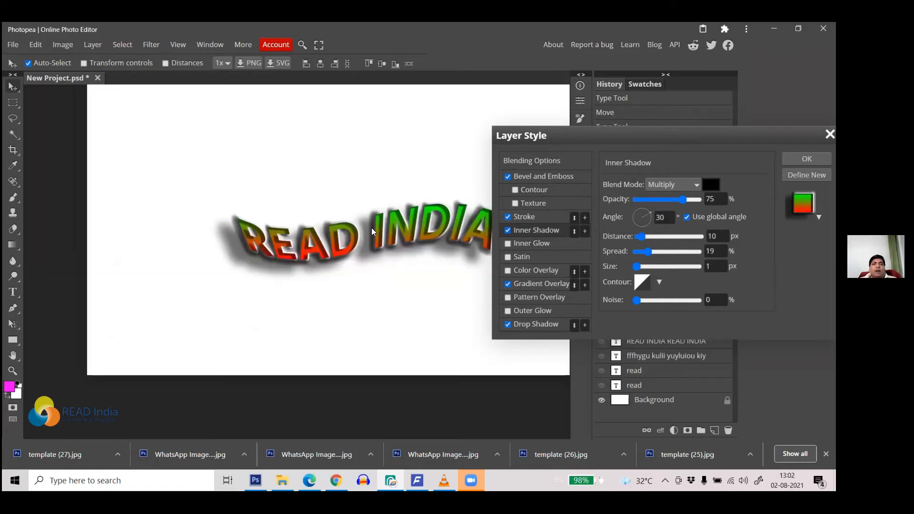
pyautogui.scroll(4, 349, 256)
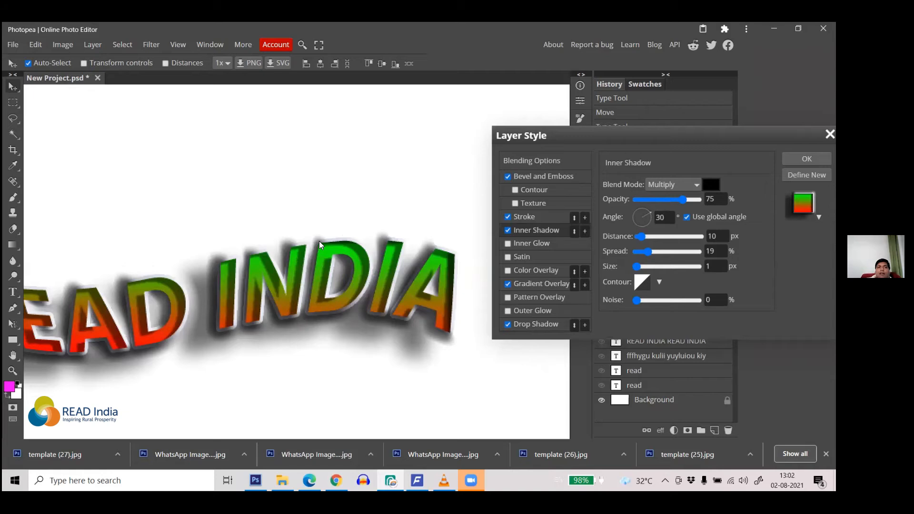
pyautogui.scroll(3, 314, 279)
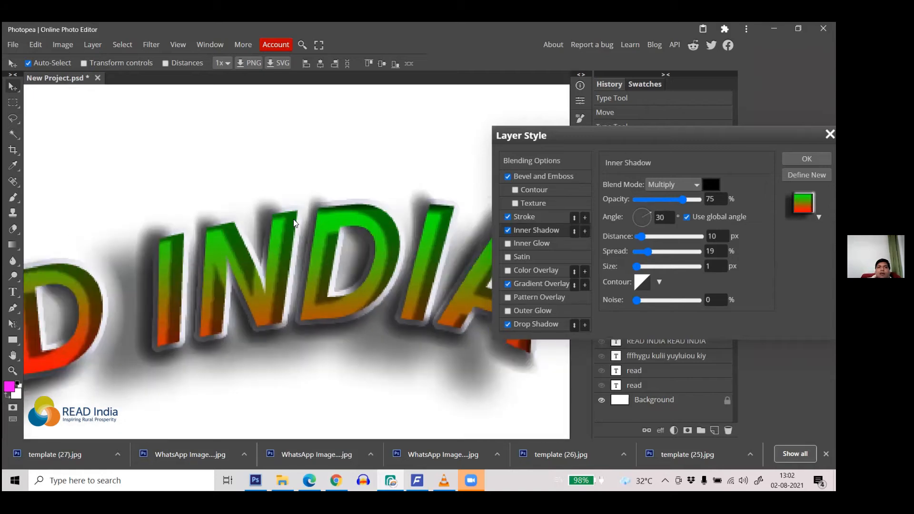
pyautogui.scroll(-4, 305, 205)
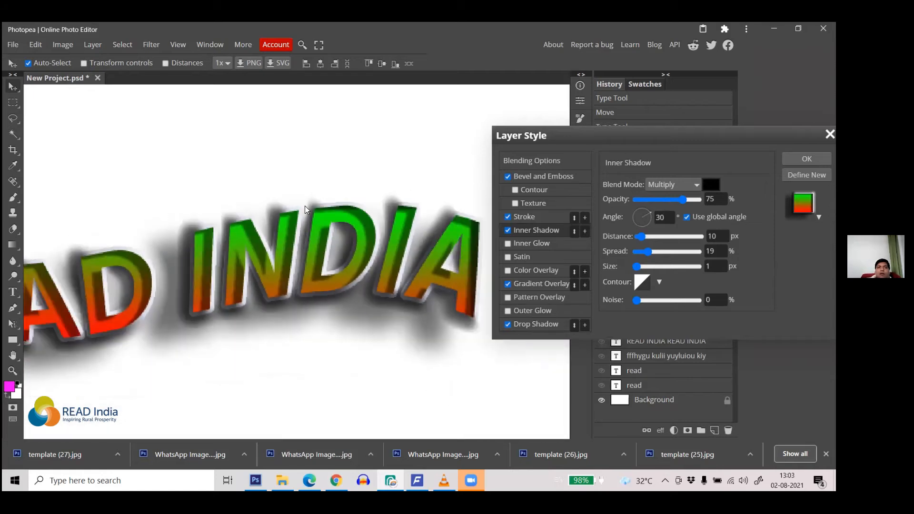
pyautogui.scroll(3, 300, 224)
pyautogui.scroll(-4, 300, 224)
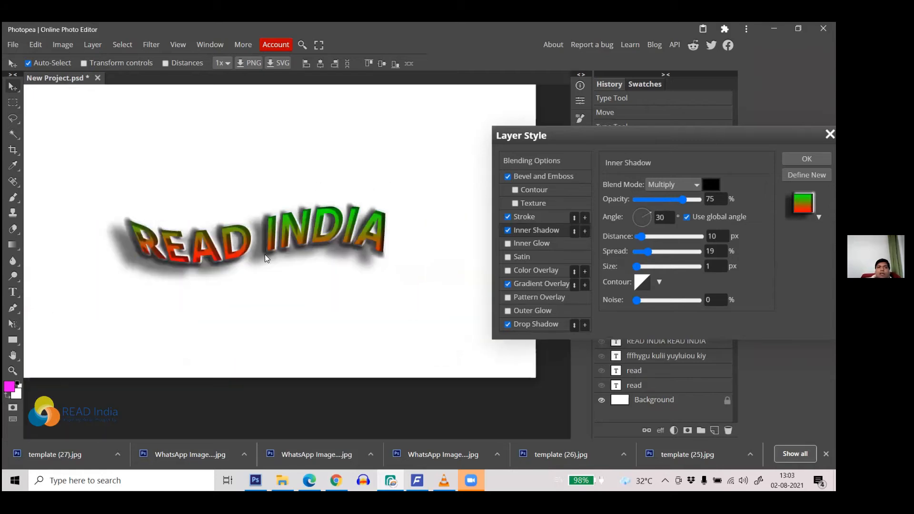
pyautogui.scroll(4, 296, 232)
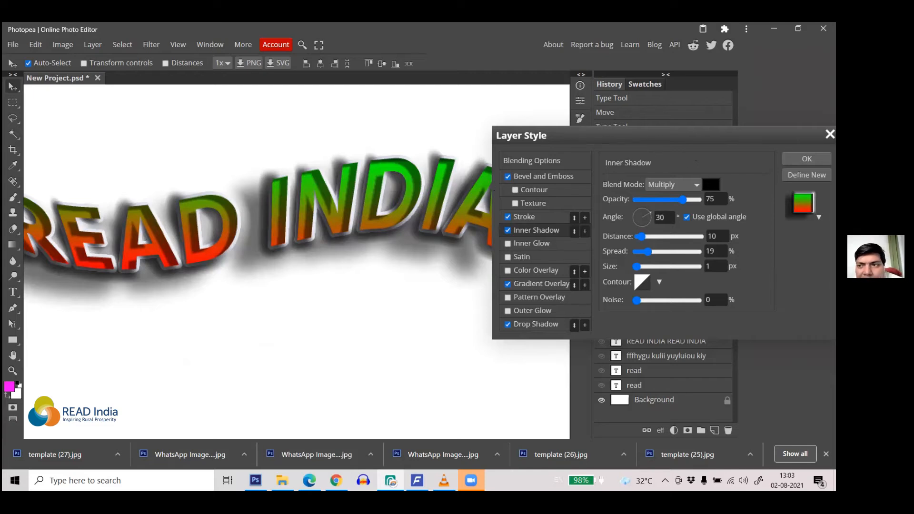
pyautogui.moveTo(780, 134); pyautogui.dragTo(599, 146)
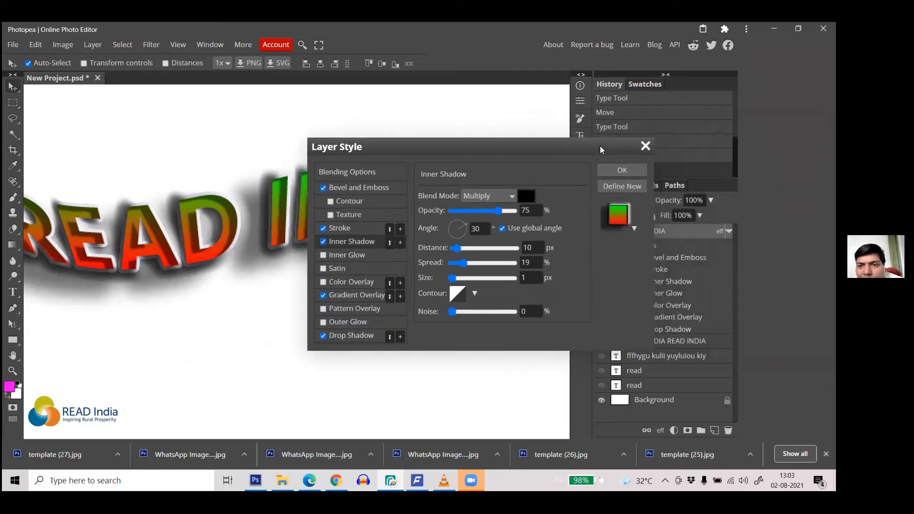
pyautogui.click(644, 146)
pyautogui.scroll(-3, 449, 172)
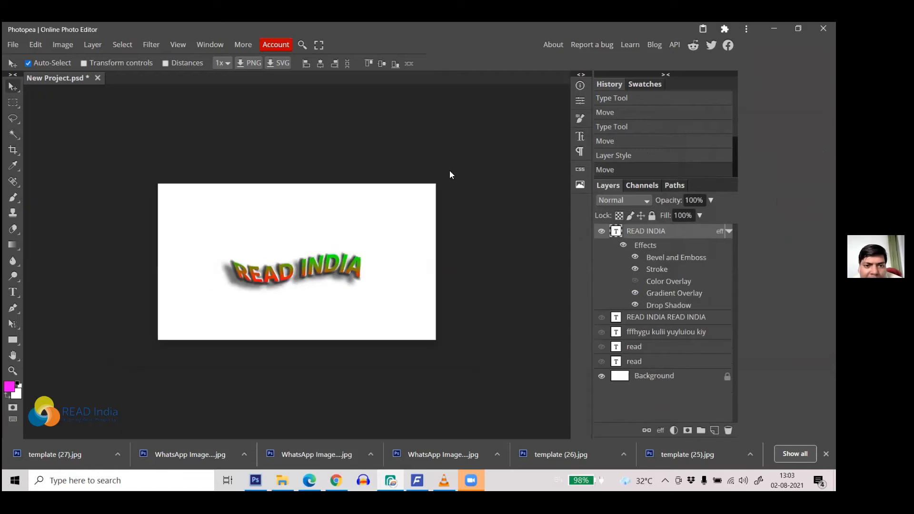
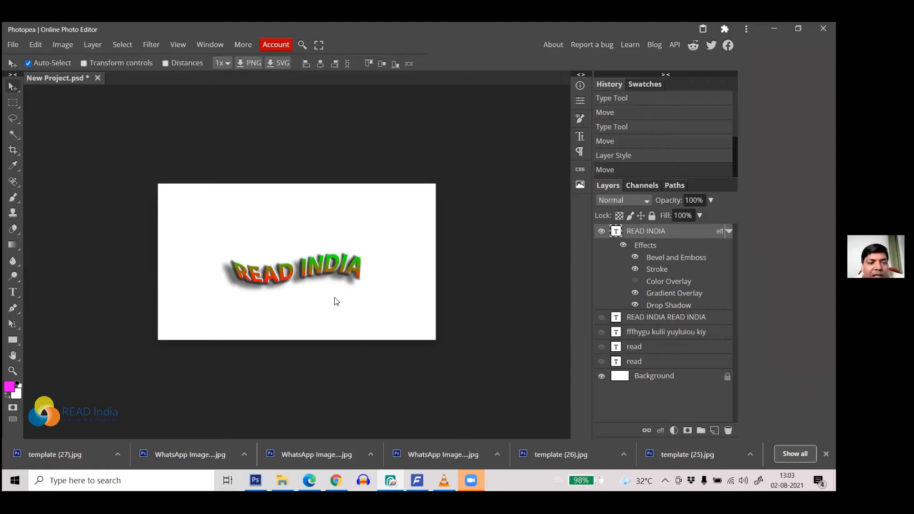
# Step: Move the READ INDIA text up and right, then go to Chrome's address bar
pyautogui.moveTo(265, 274); pyautogui.dragTo(263, 233)
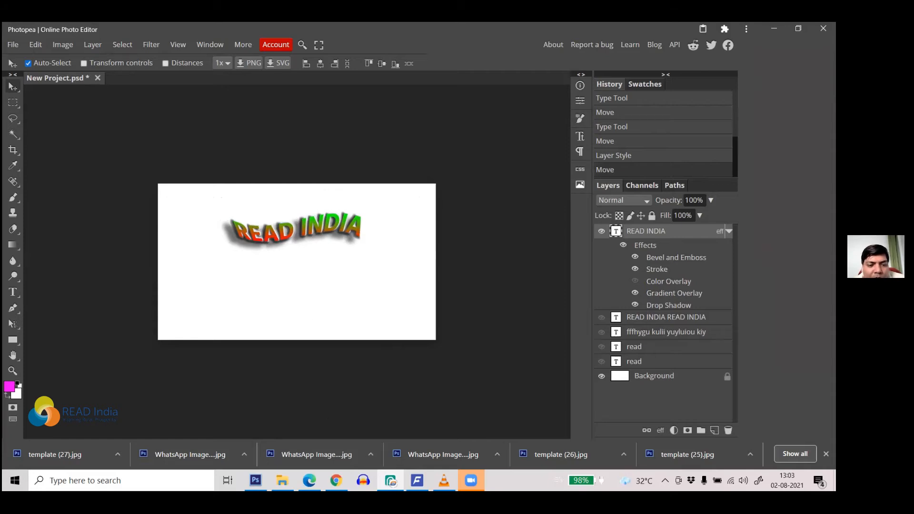
pyautogui.click(336, 481)
pyautogui.click(646, 51)
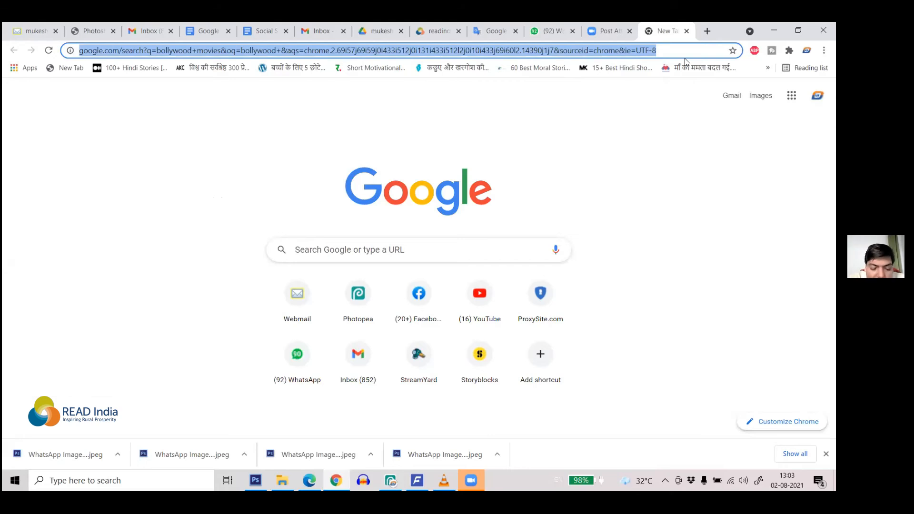
# Step: Search 'google unicode hindi font' and open the Google Fonts browse page
pyautogui.write('google unicode hindi font')
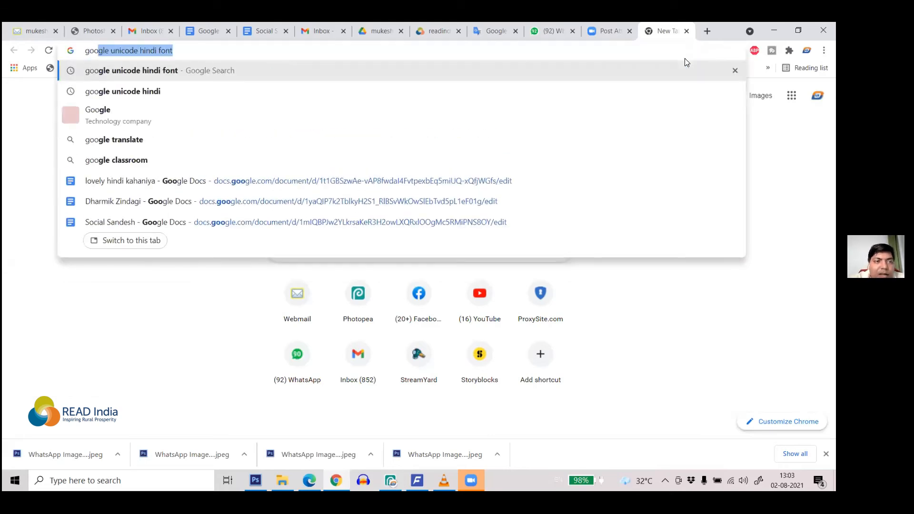
pyautogui.press('Right')
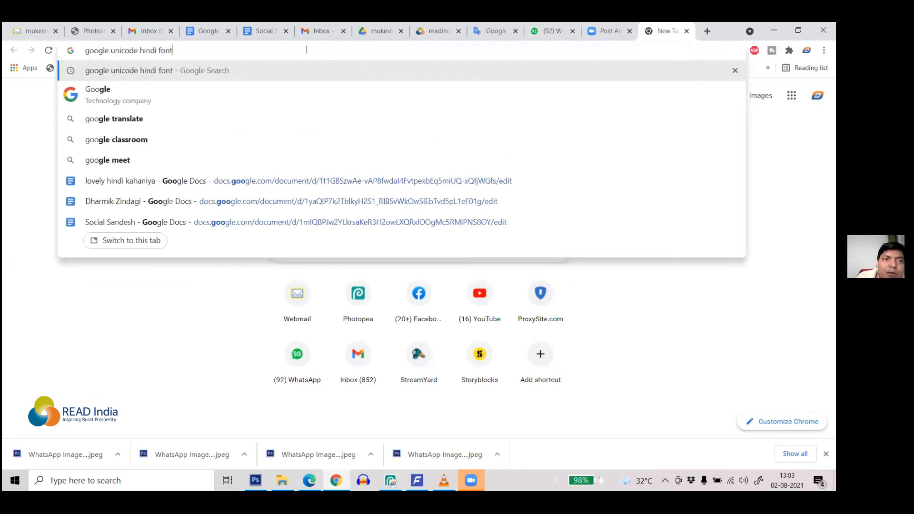
pyautogui.press('Return')
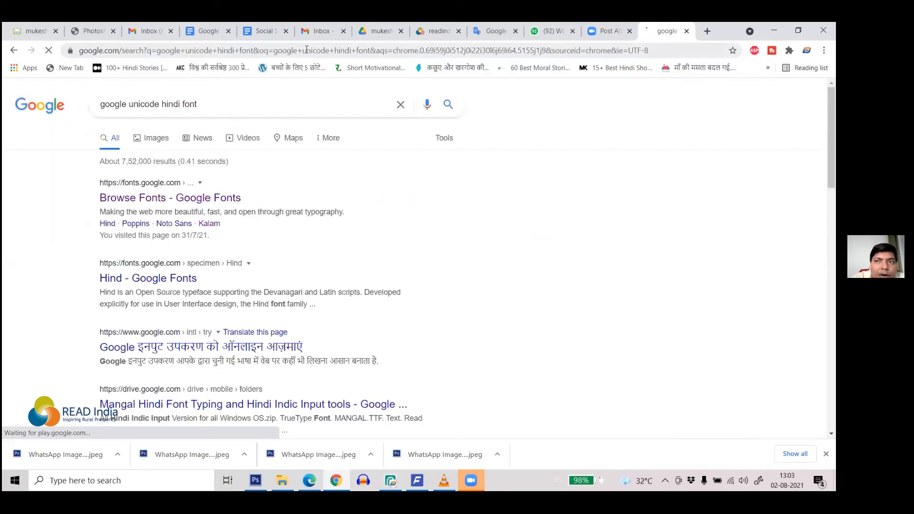
pyautogui.click(160, 197)
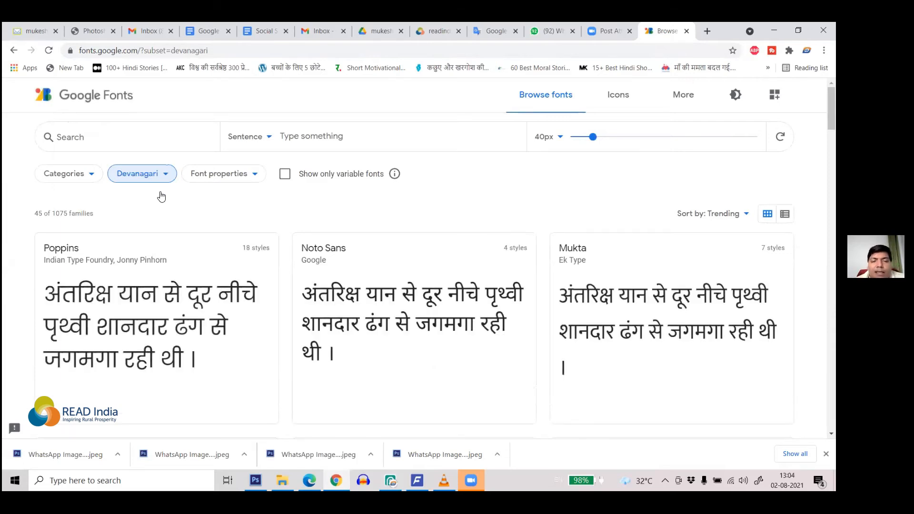
# Step: Scroll through the Devanagari font families, then return to Photopea
pyautogui.scroll(-5, 408, 269)
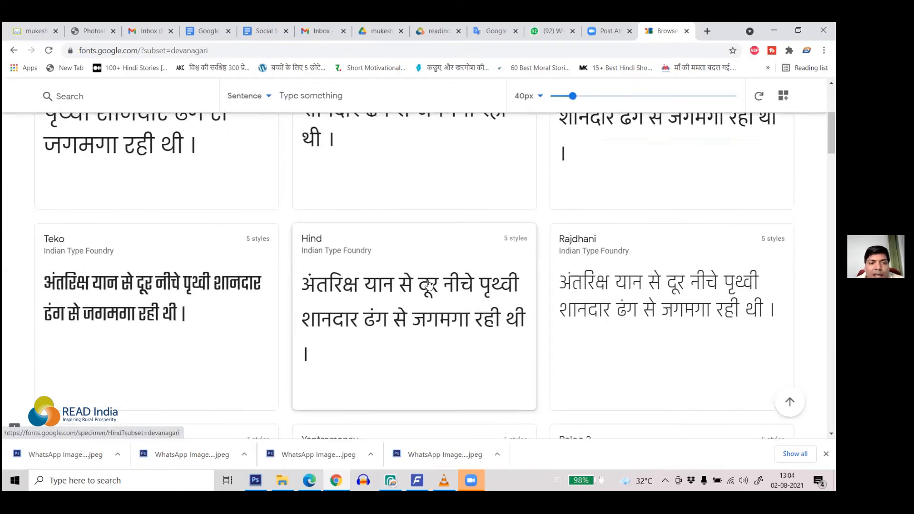
pyautogui.scroll(3, 429, 284)
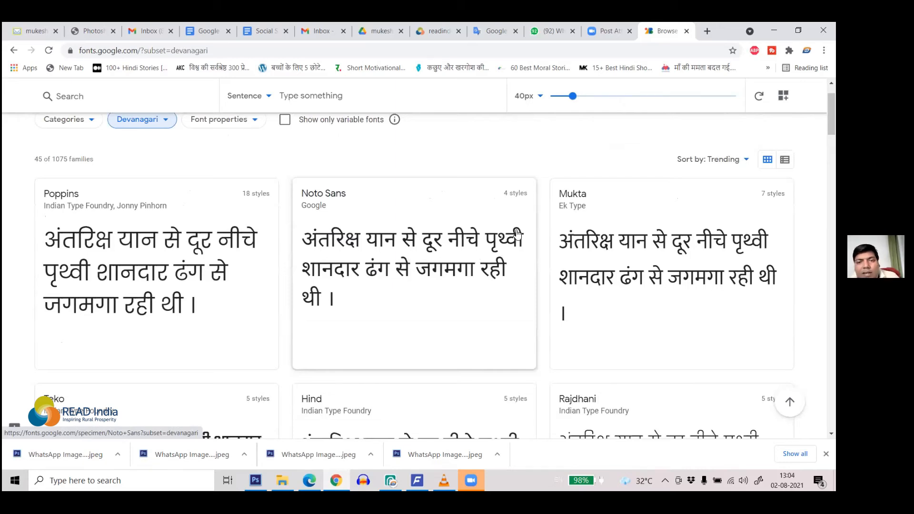
pyautogui.scroll(-1, 556, 221)
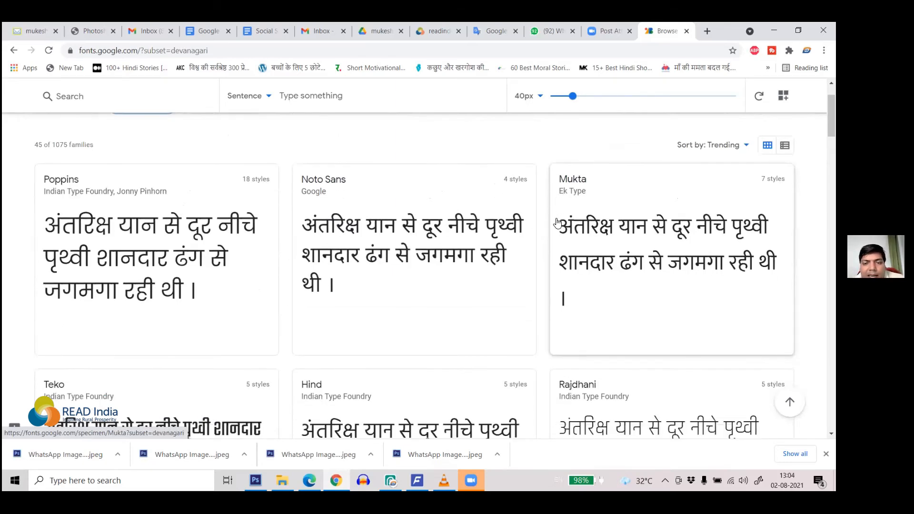
pyautogui.scroll(-4, 557, 221)
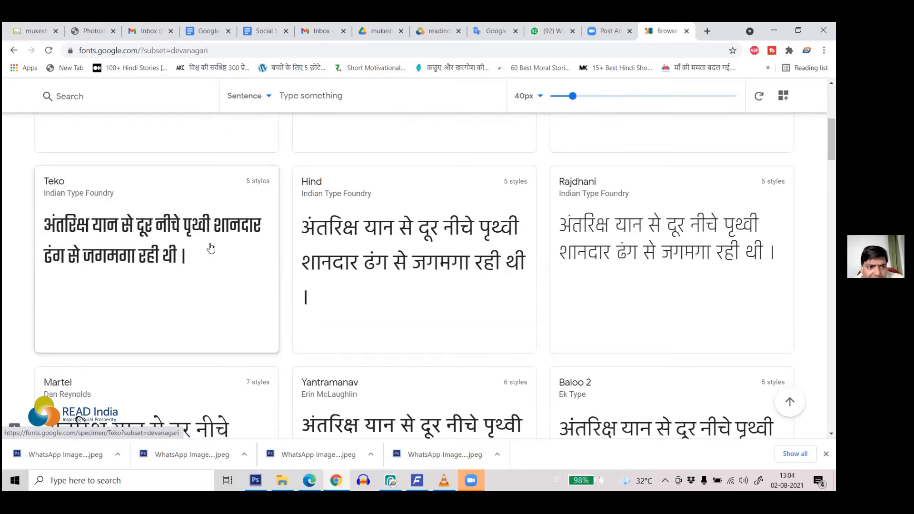
pyautogui.scroll(-5, 210, 248)
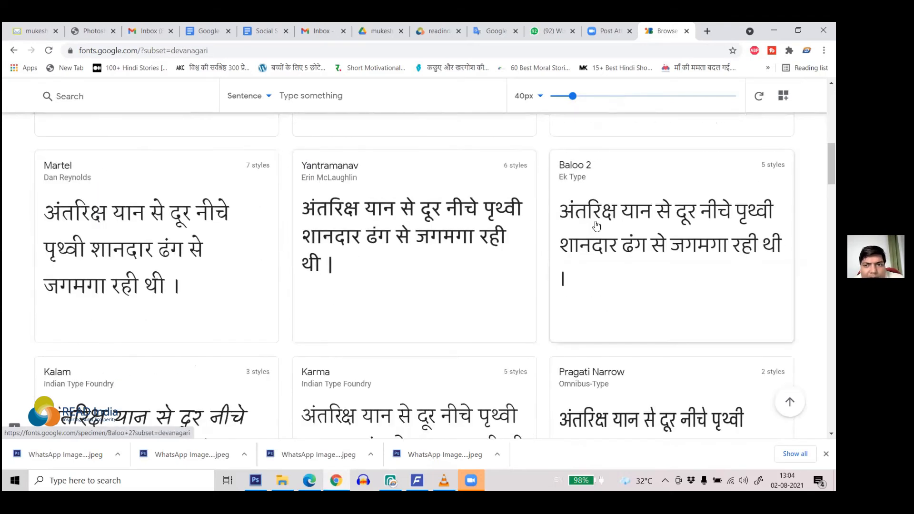
pyautogui.scroll(-5, 624, 246)
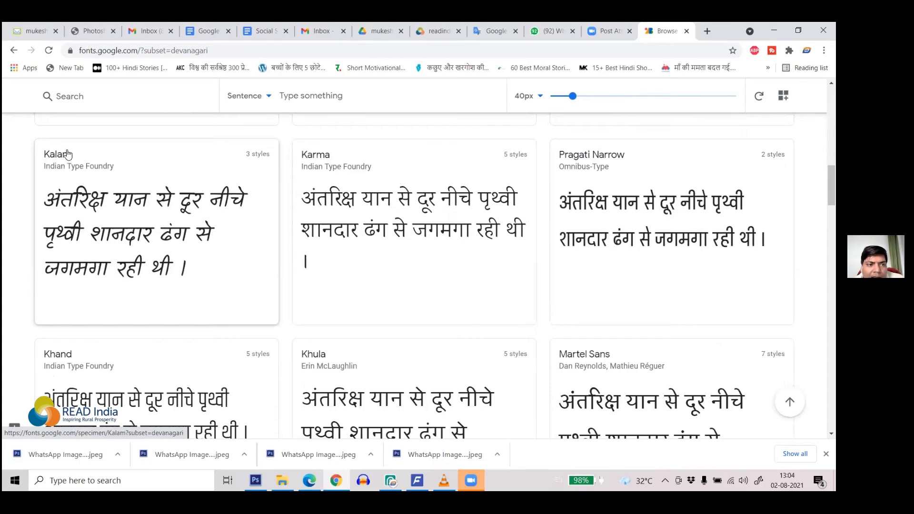
pyautogui.scroll(-3, 418, 238)
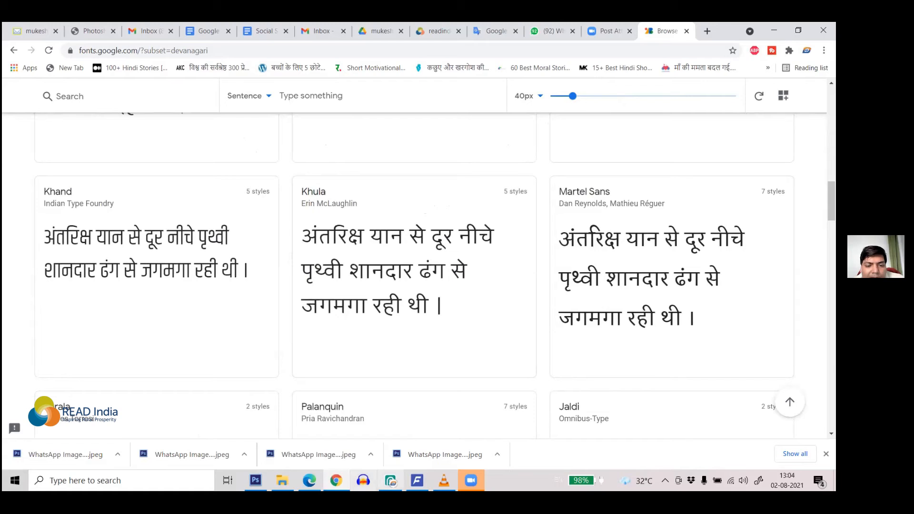
pyautogui.click(391, 480)
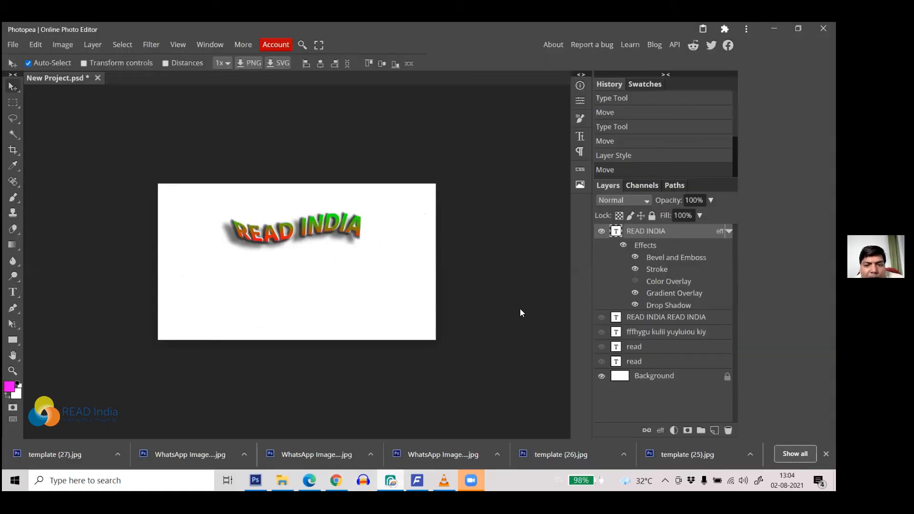
# Step: Hide the READ INDIA layer to leave a blank canvas, then bring Chrome back
pyautogui.click(601, 231)
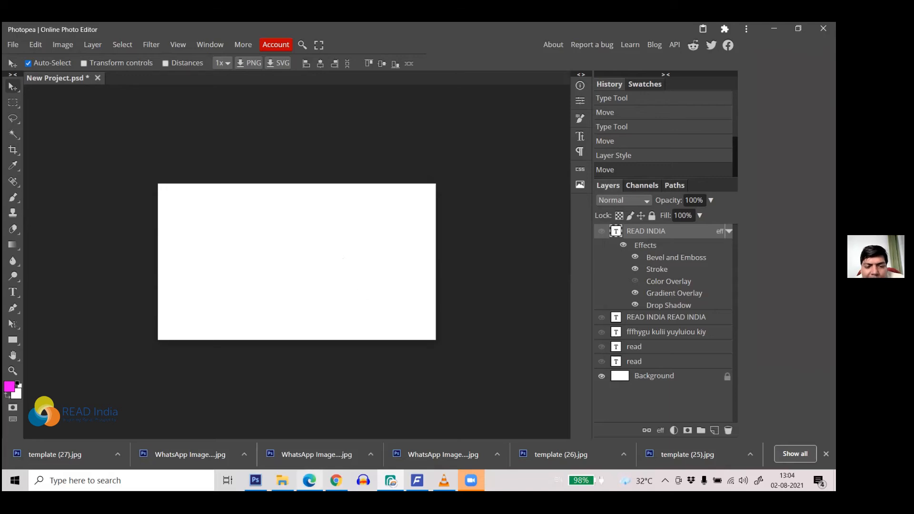
pyautogui.moveTo(309, 480)
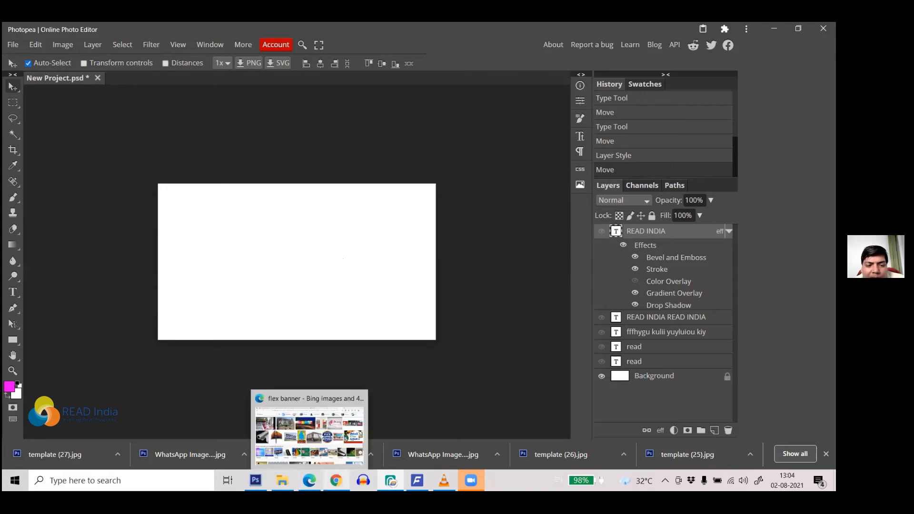
pyautogui.click(336, 481)
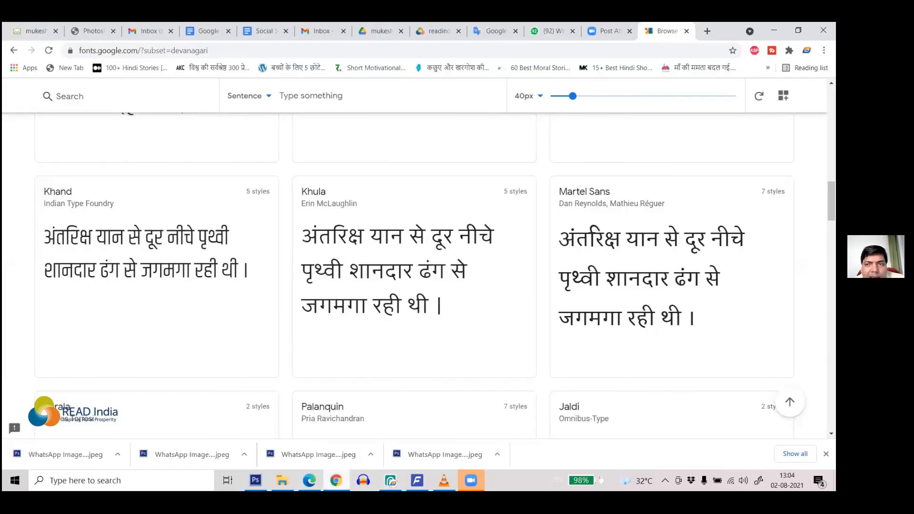
# Step: In a new tab, search 'translate google' and open Google Translate
pyautogui.click(708, 32)
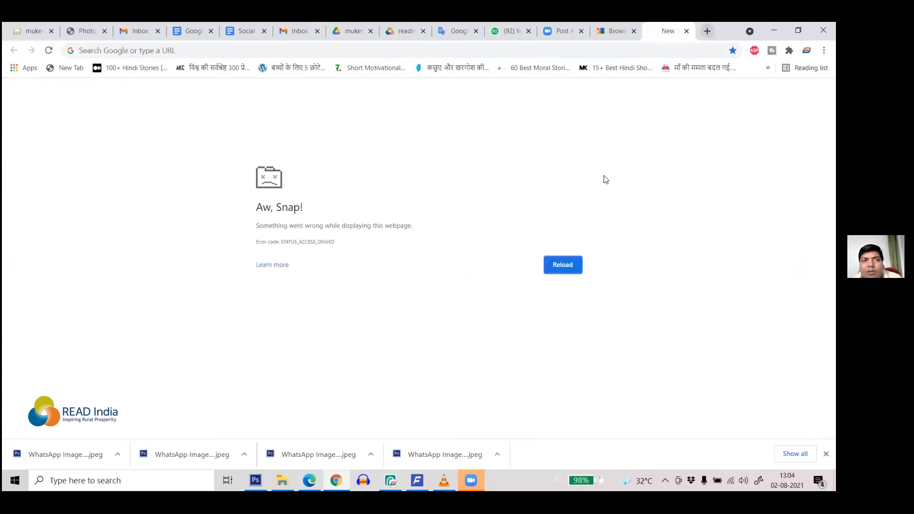
pyautogui.click(331, 51)
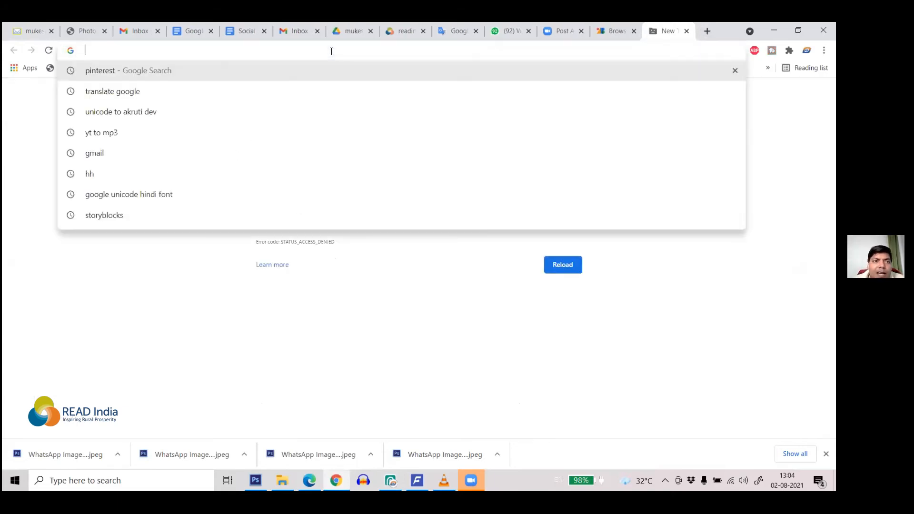
pyautogui.write('translate google')
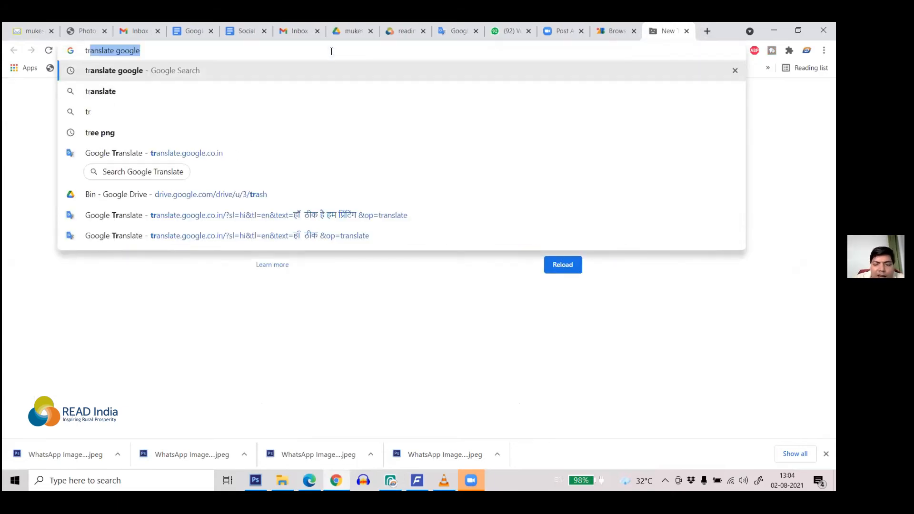
pyautogui.press('Return')
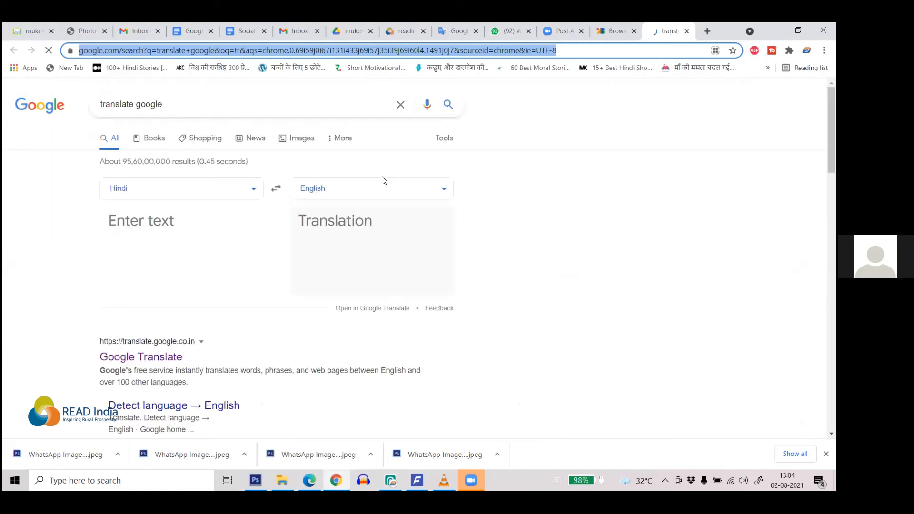
pyautogui.click(167, 360)
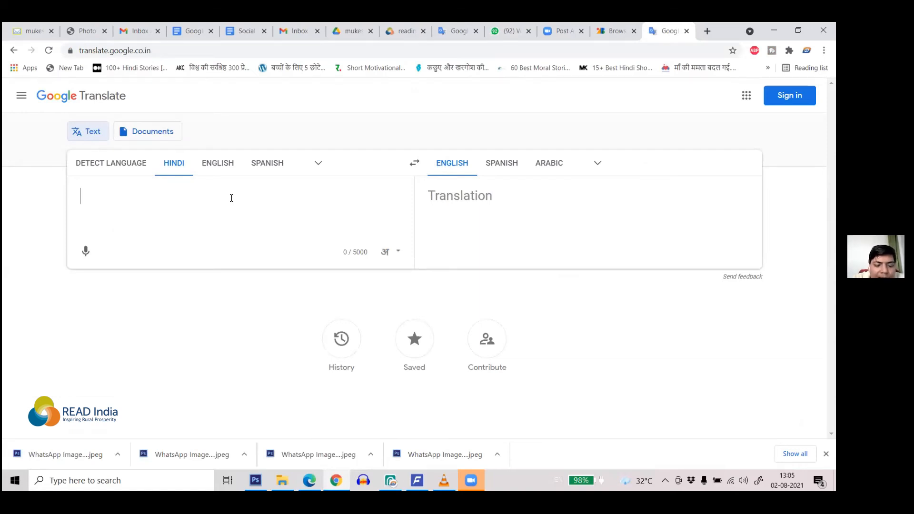
# Step: Type 'mai dilli ja raha hun' as Hindi, translating to 'i am going to delhi'
pyautogui.write('mai')
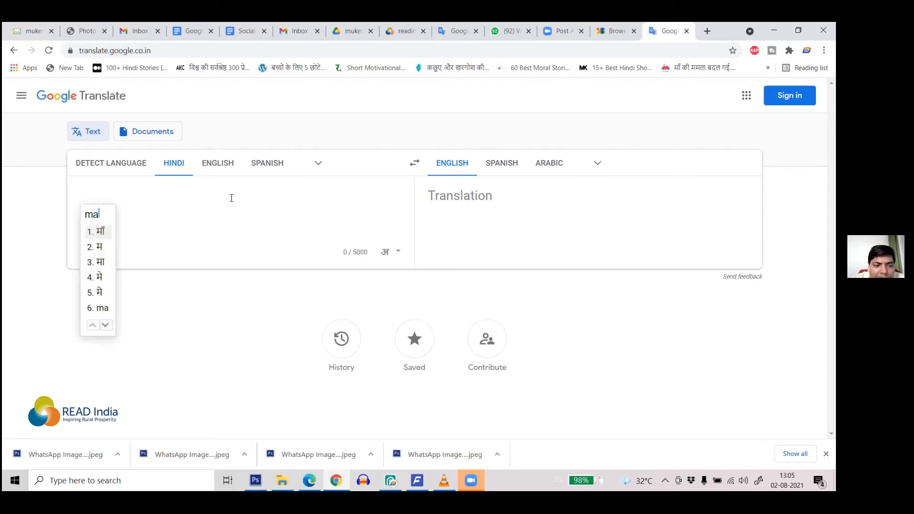
pyautogui.press('Down')
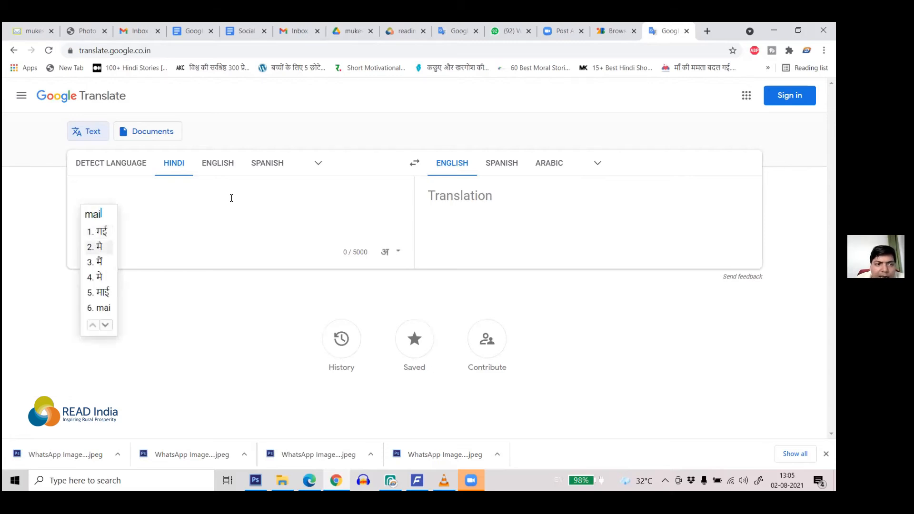
pyautogui.press('space')
pyautogui.write('f')
pyautogui.press('BackSpace')
pyautogui.write('dilli')
pyautogui.press('space')
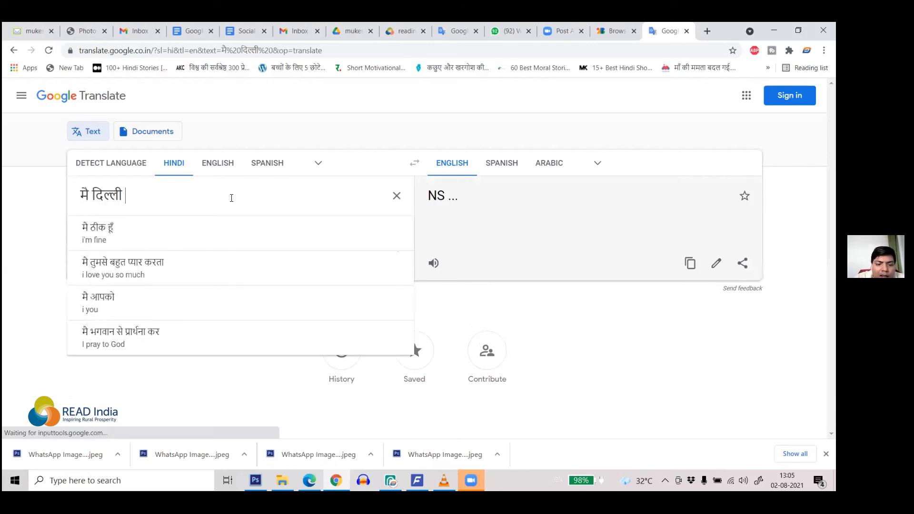
pyautogui.write('ja')
pyautogui.press('space')
pyautogui.write('raha')
pyautogui.press('space')
pyautogui.write('hun')
pyautogui.press('space')
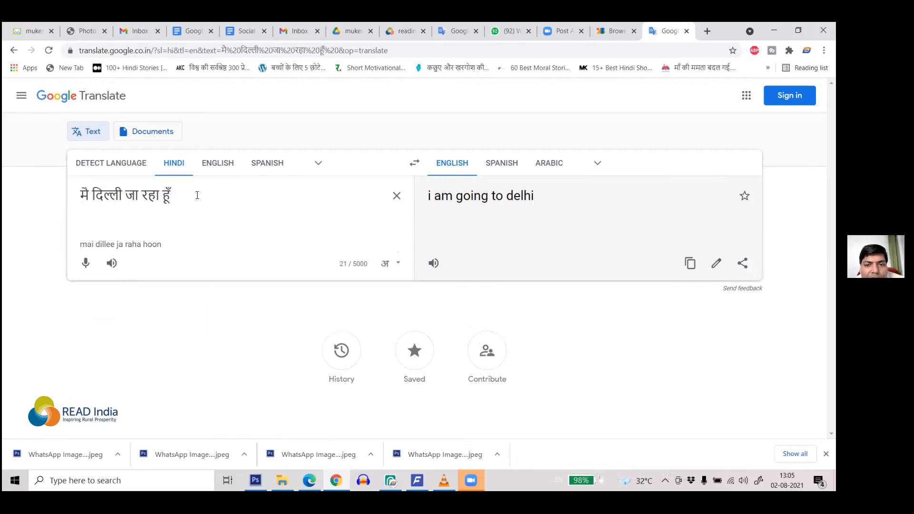
# Step: Search Google for 'bhasha hindi' in a new tab
pyautogui.click(711, 30)
pyautogui.write('bh')
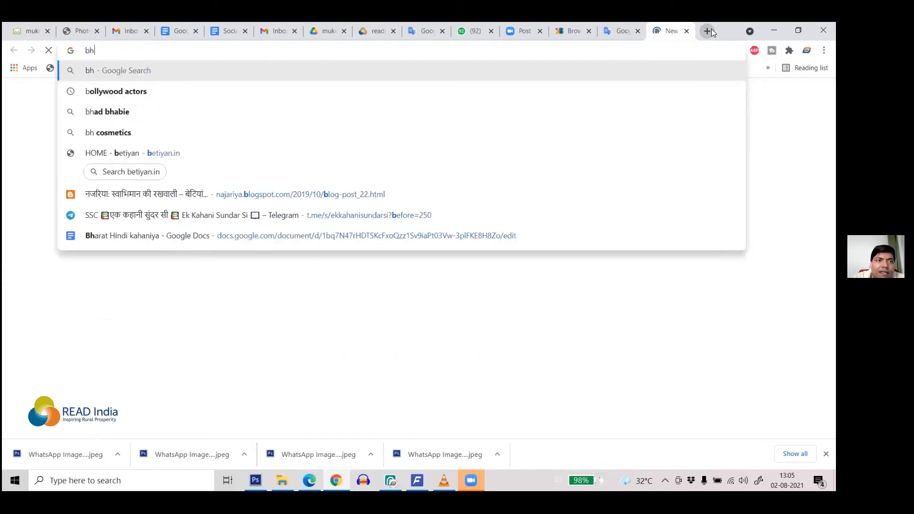
pyautogui.write('asha')
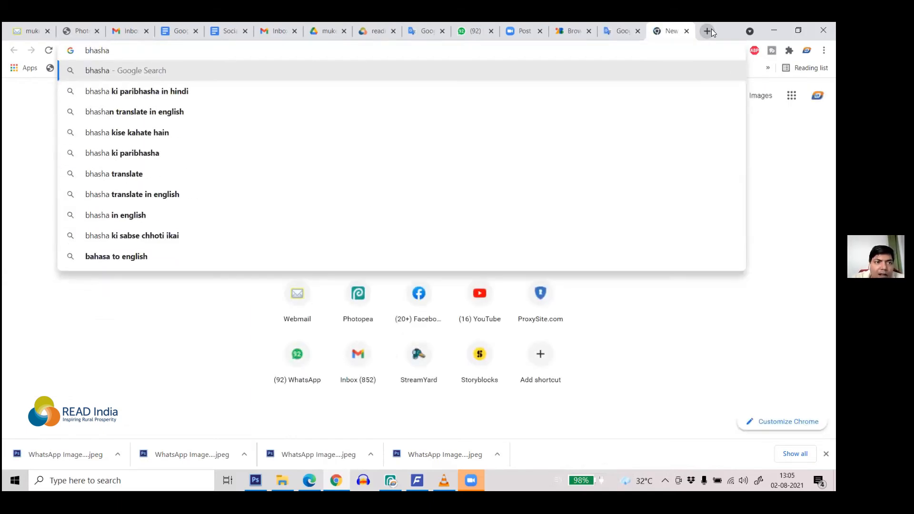
pyautogui.write('hind')
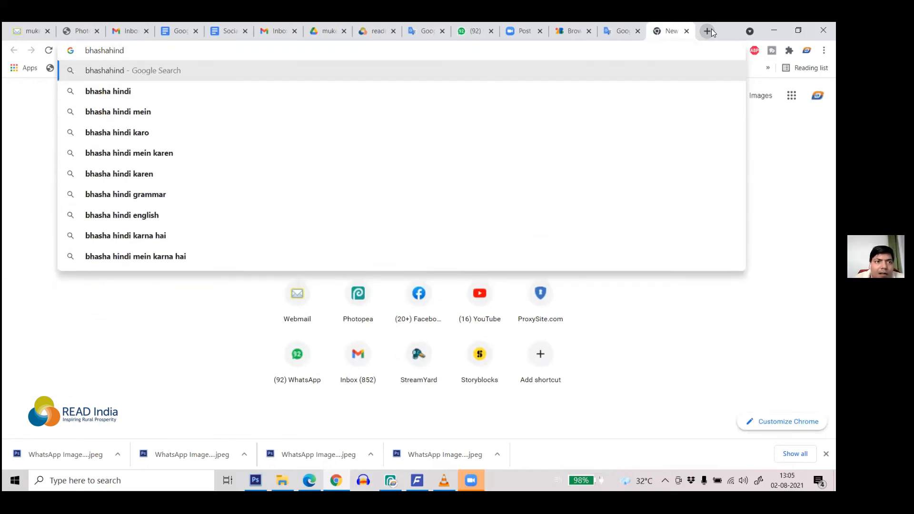
pyautogui.write('i')
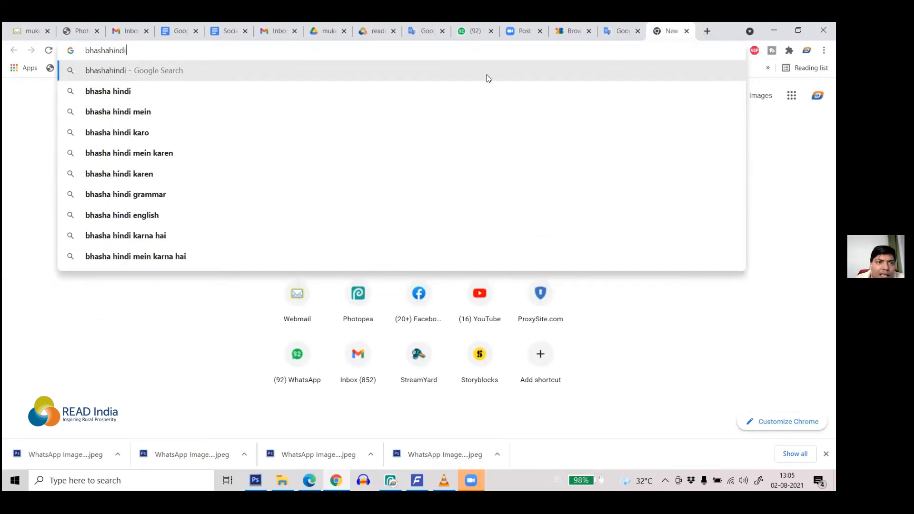
pyautogui.click(134, 97)
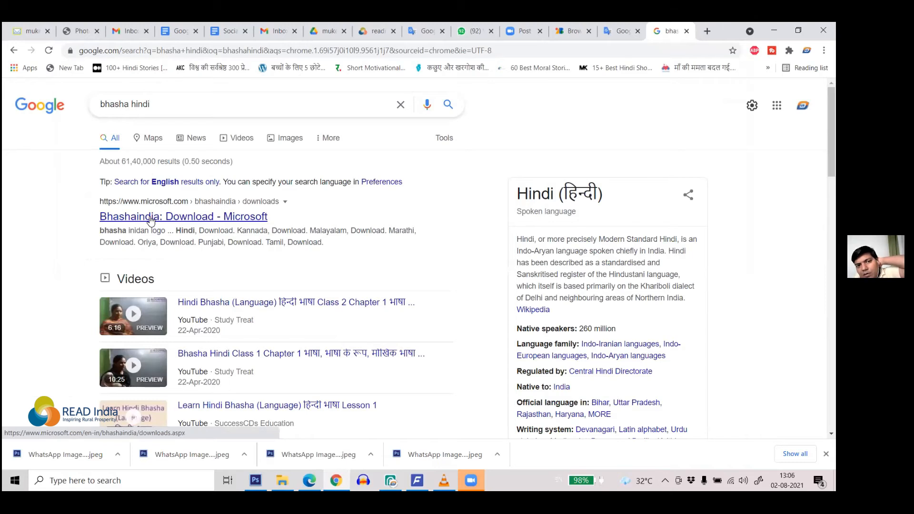
# Step: Open Bhashaindia's download page, skip the Edge banner, view the ILIT table, then minimise Chrome
pyautogui.click(197, 219)
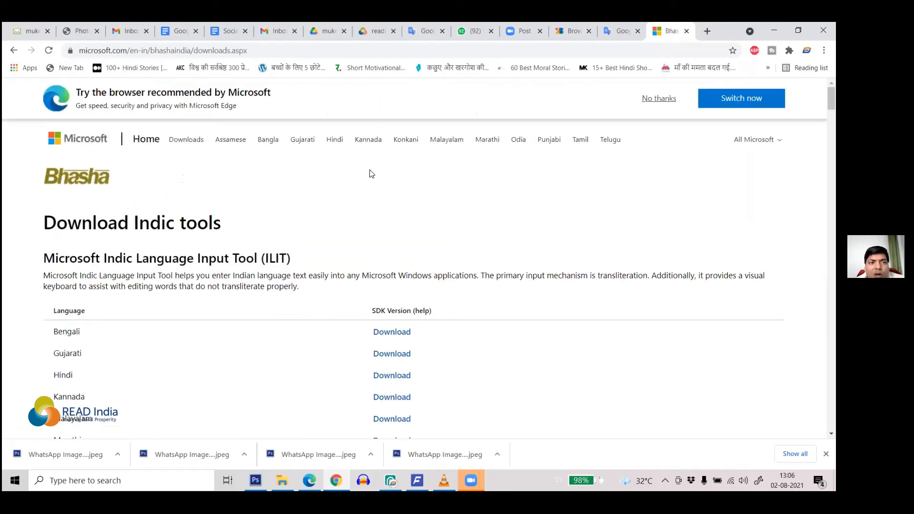
pyautogui.click(657, 99)
pyautogui.scroll(-2, 564, 157)
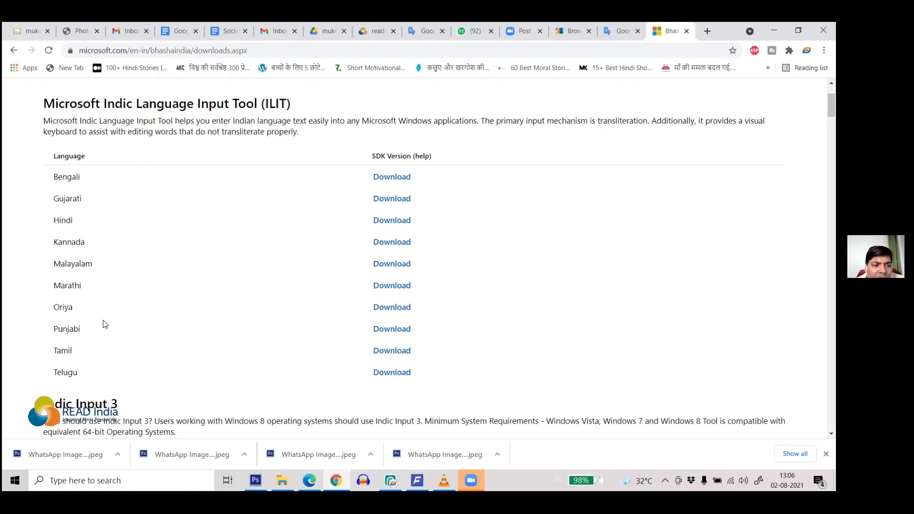
pyautogui.scroll(-1, 122, 355)
pyautogui.scroll(-3, 126, 334)
pyautogui.scroll(4, 129, 257)
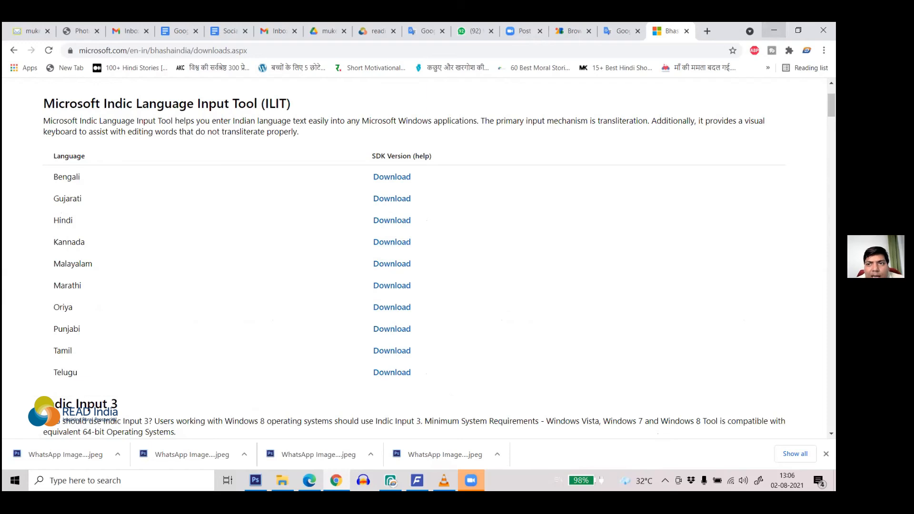
pyautogui.click(774, 30)
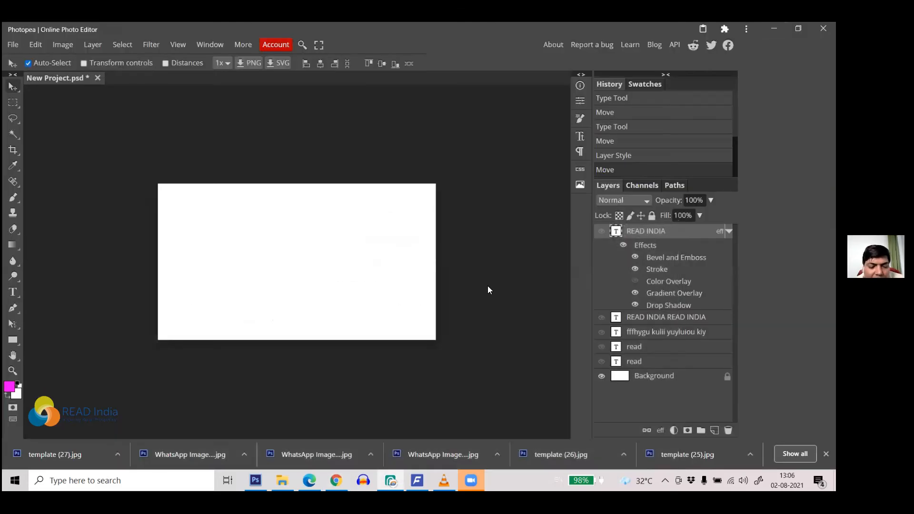
# Step: Switch keyboard input to Hindi and start a text layer near the canvas's left
pyautogui.press('super+space')
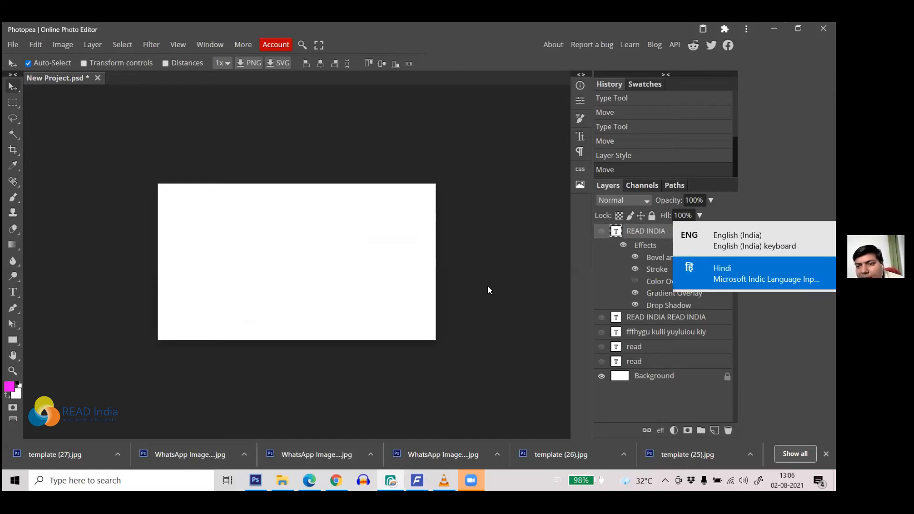
pyautogui.press('super+space')
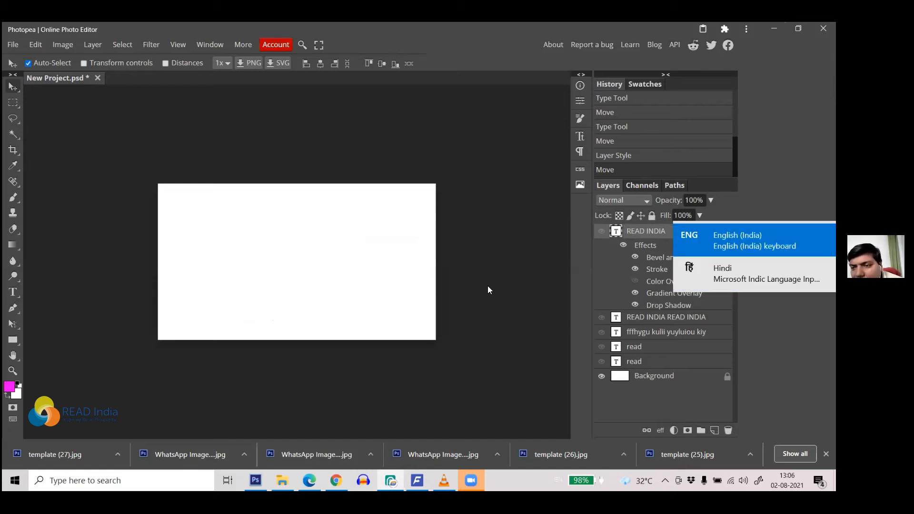
pyautogui.press('super+space')
pyautogui.press('super+space')
pyautogui.press('super+space')
pyautogui.press('super+space')
pyautogui.press('super+space')
pyautogui.press('super+space')
pyautogui.press('super+space')
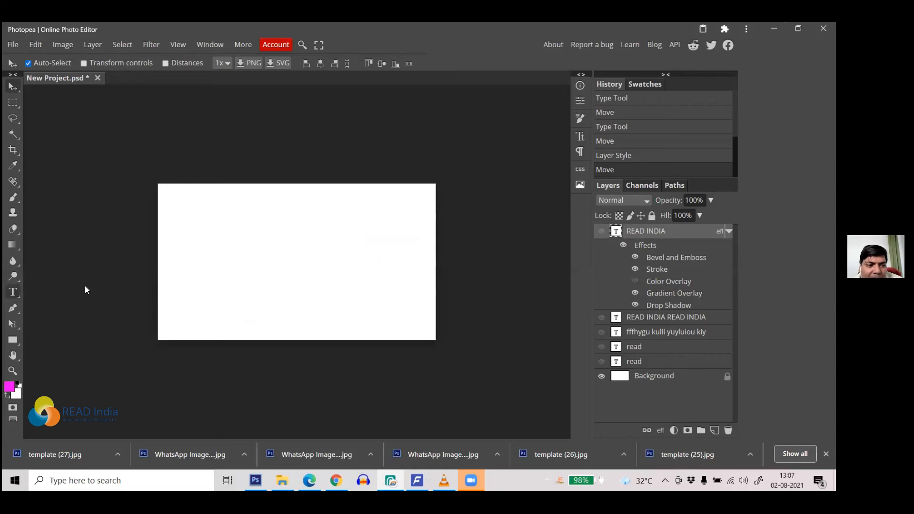
pyautogui.press('t')
pyautogui.click(186, 232)
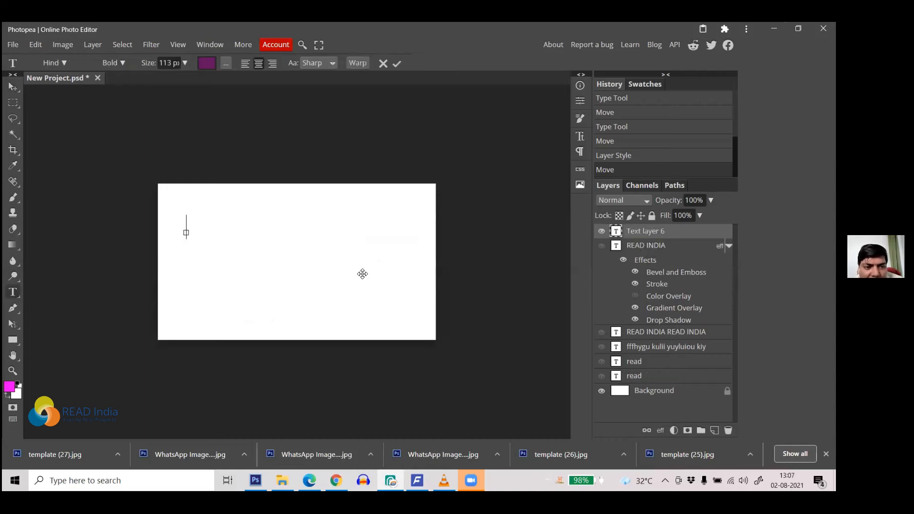
# Step: Type the Hindi line मैं दिल्ली जा रहा हूँ and commit it
pyautogui.write('mai')
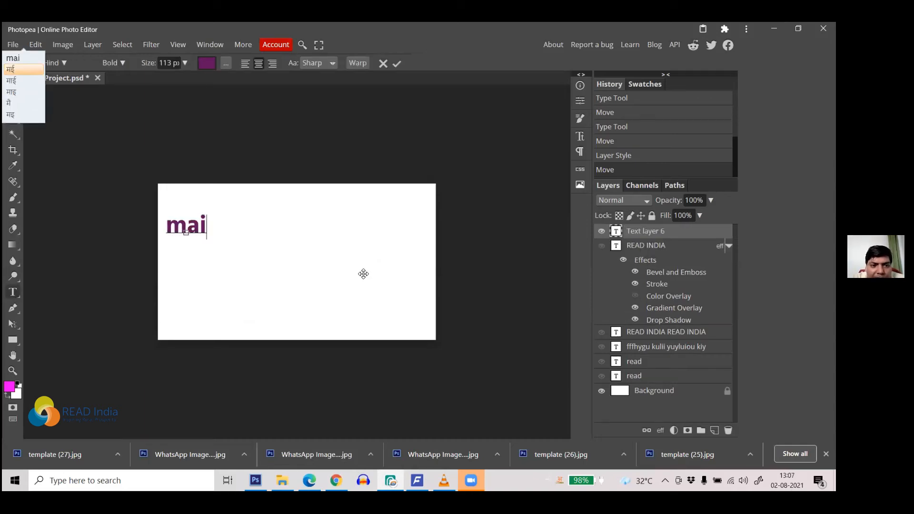
pyautogui.write('n')
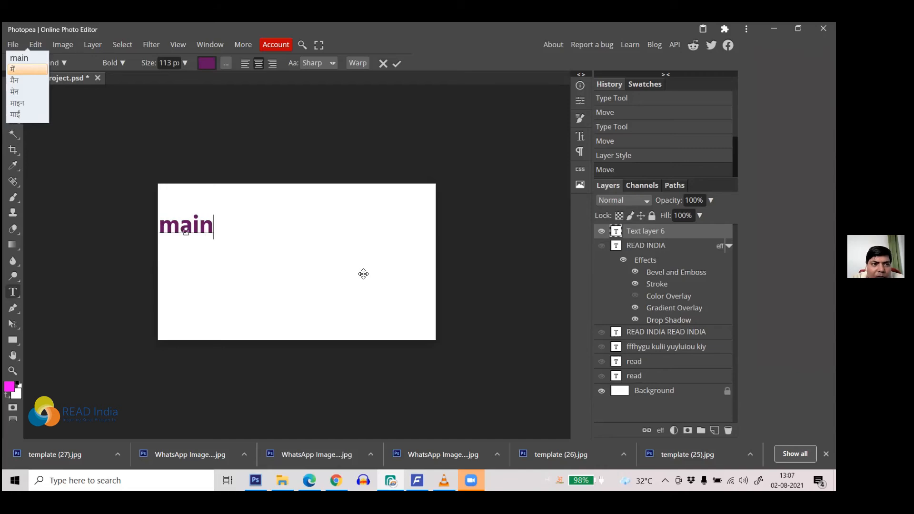
pyautogui.press('space')
pyautogui.write('dilli')
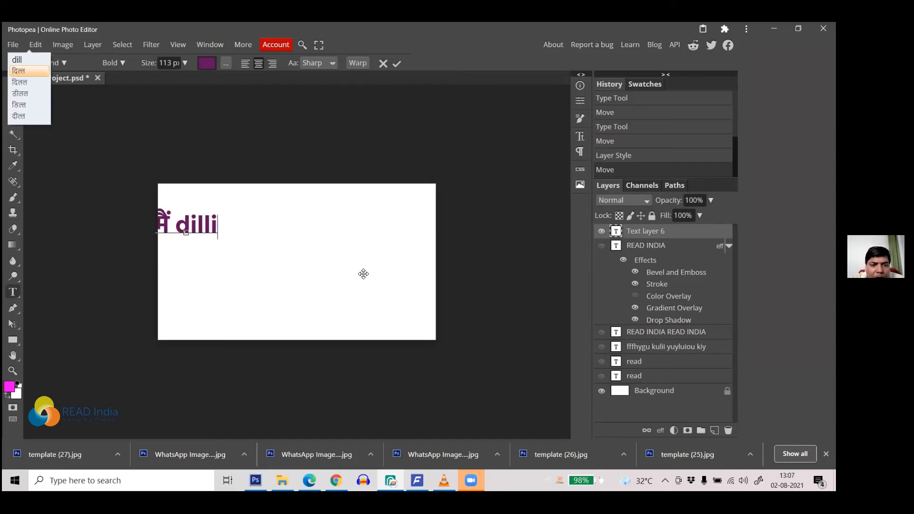
pyautogui.press('space')
pyautogui.write('ja')
pyautogui.press('space')
pyautogui.write('raha')
pyautogui.press('space')
pyautogui.write('hun')
pyautogui.press('space')
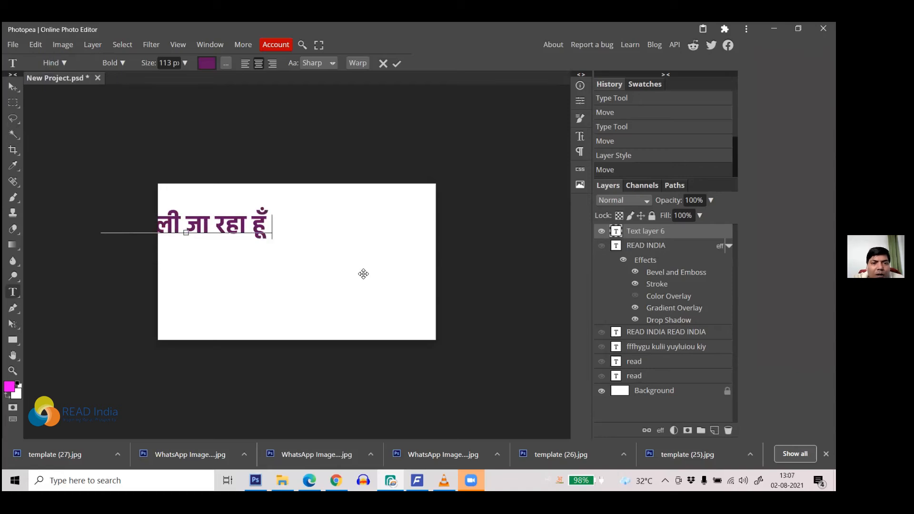
pyautogui.click(397, 66)
# Step: Centre the Hindi line on the canvas and select all its text for restyling
pyautogui.press('v')
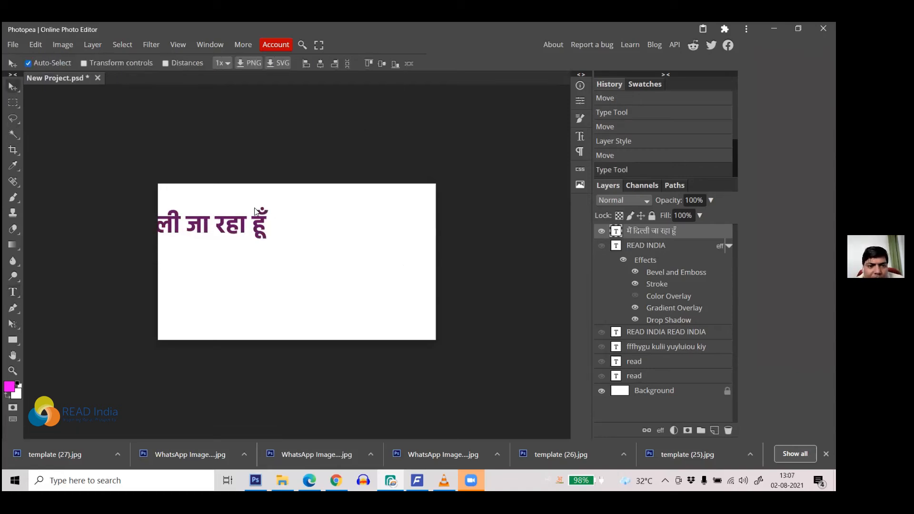
pyautogui.moveTo(240, 219); pyautogui.dragTo(350, 239)
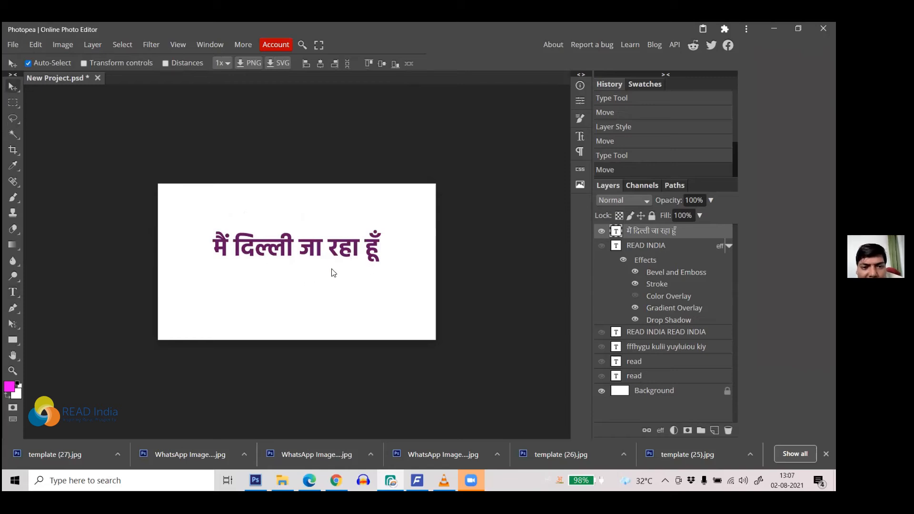
pyautogui.click(13, 291)
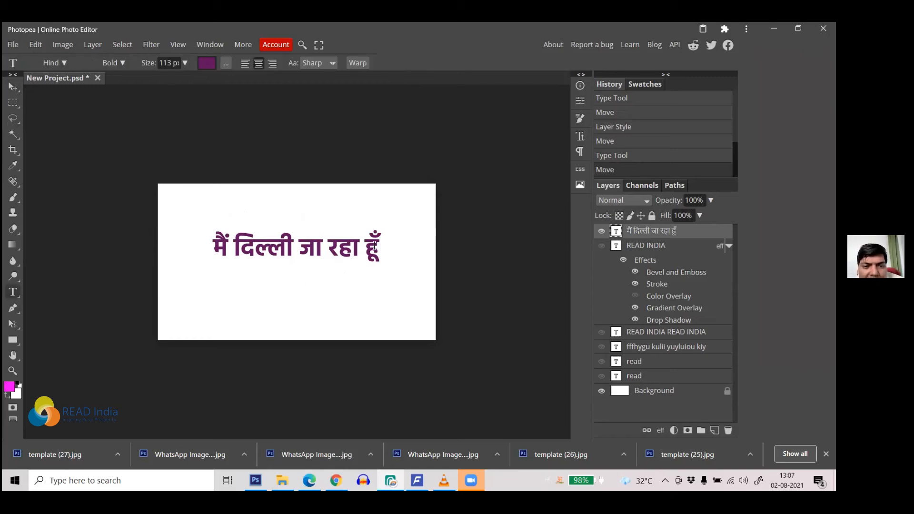
pyautogui.moveTo(376, 242); pyautogui.dragTo(212, 245)
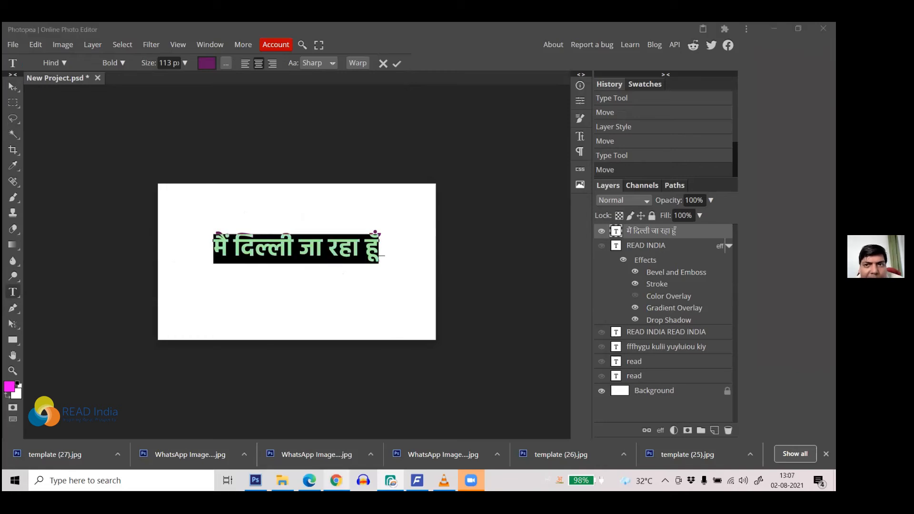
pyautogui.click(336, 481)
# Step: Check the translation, look over Devanagari fonts like Kalam and Karma, then return to Photopea
pyautogui.click(621, 31)
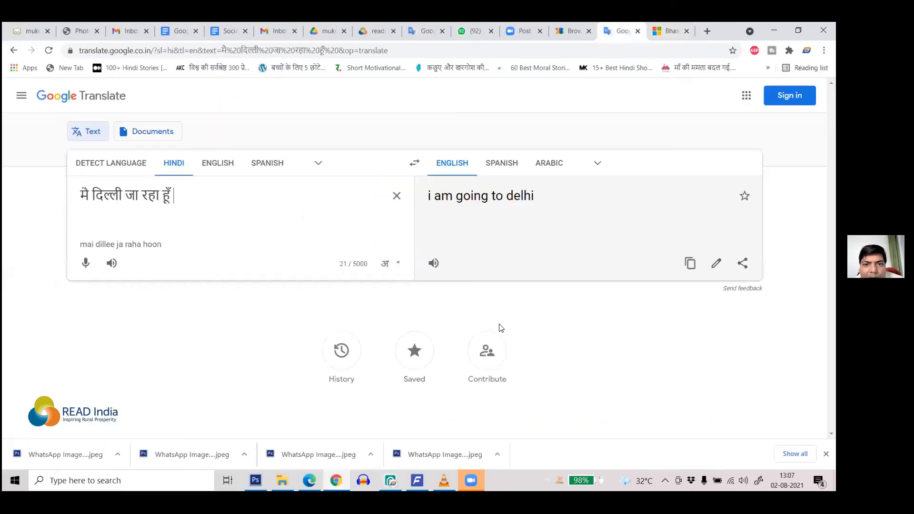
pyautogui.click(571, 31)
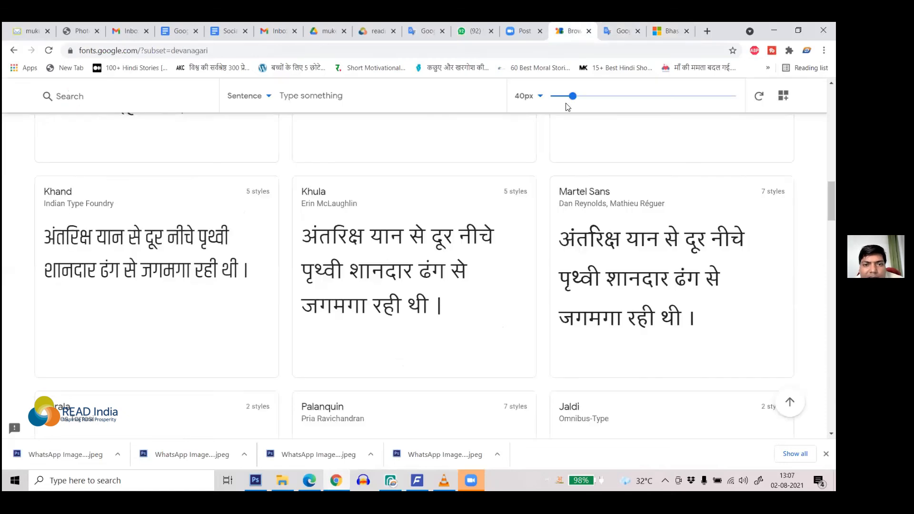
pyautogui.scroll(3, 323, 260)
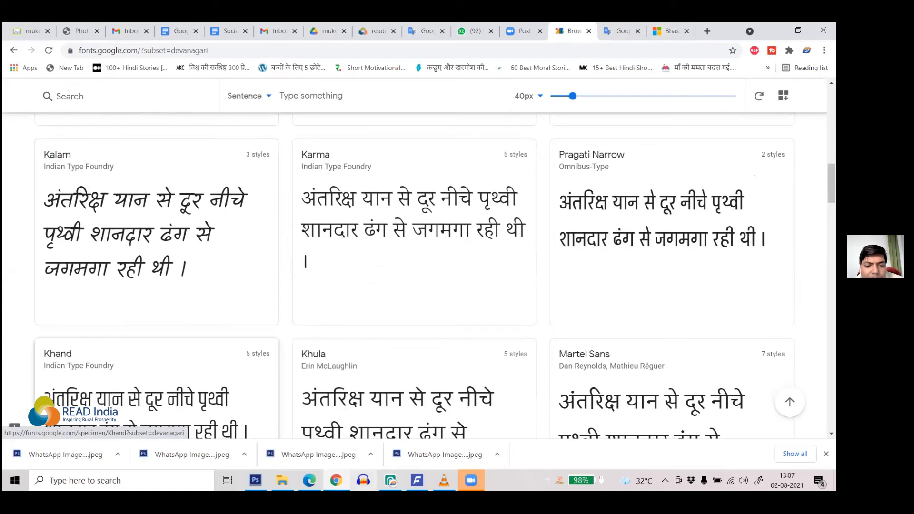
pyautogui.moveTo(390, 480)
pyautogui.click(389, 430)
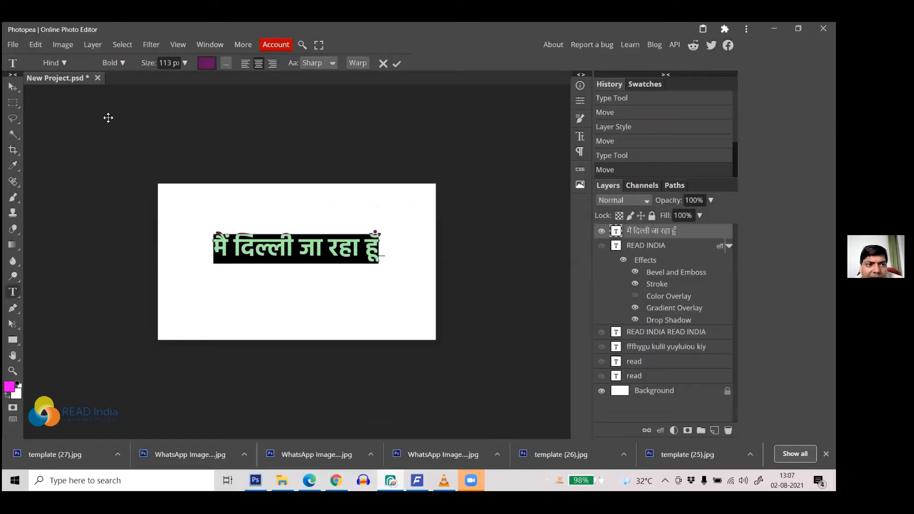
# Step: Search 'kala' in the font list and apply Kalam to the Hindi text
pyautogui.click(66, 64)
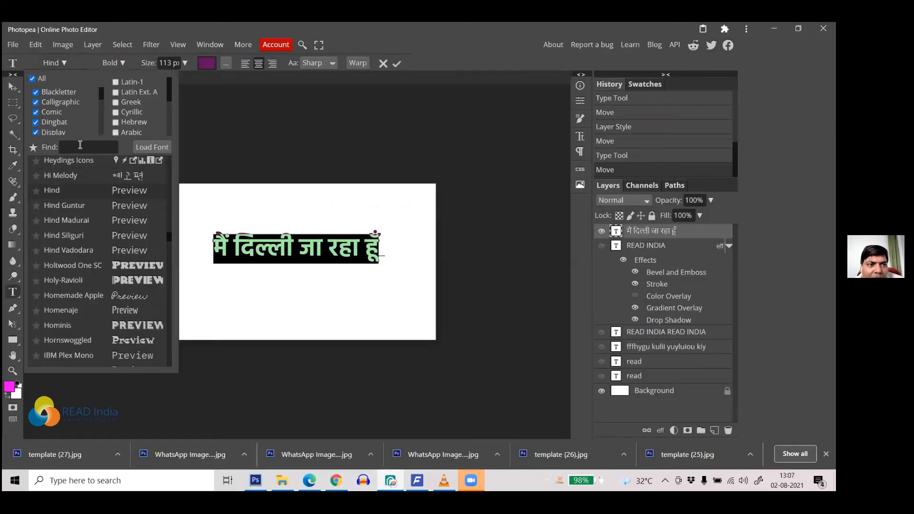
pyautogui.click(79, 147)
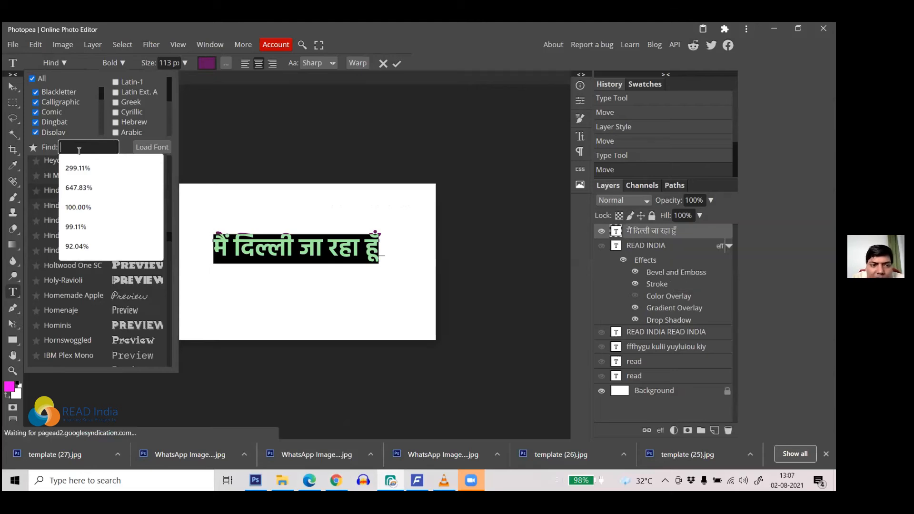
pyautogui.write('kala')
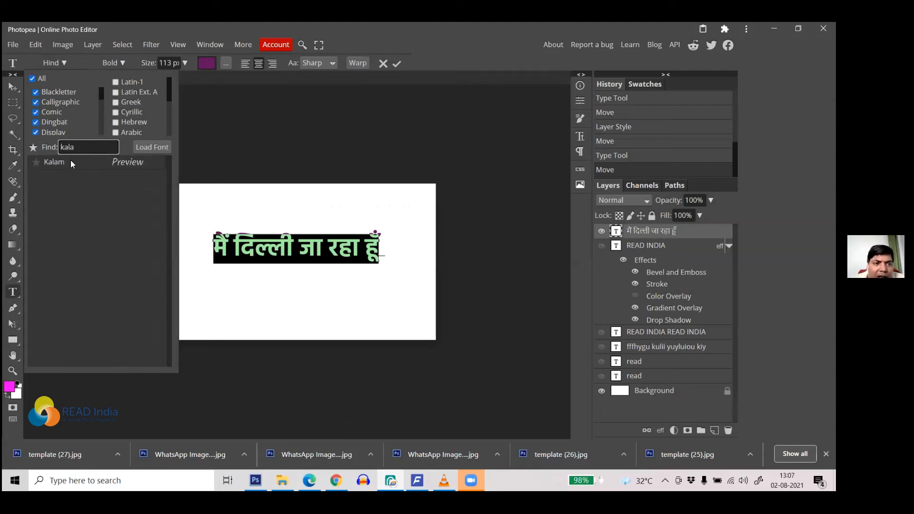
pyautogui.click(68, 160)
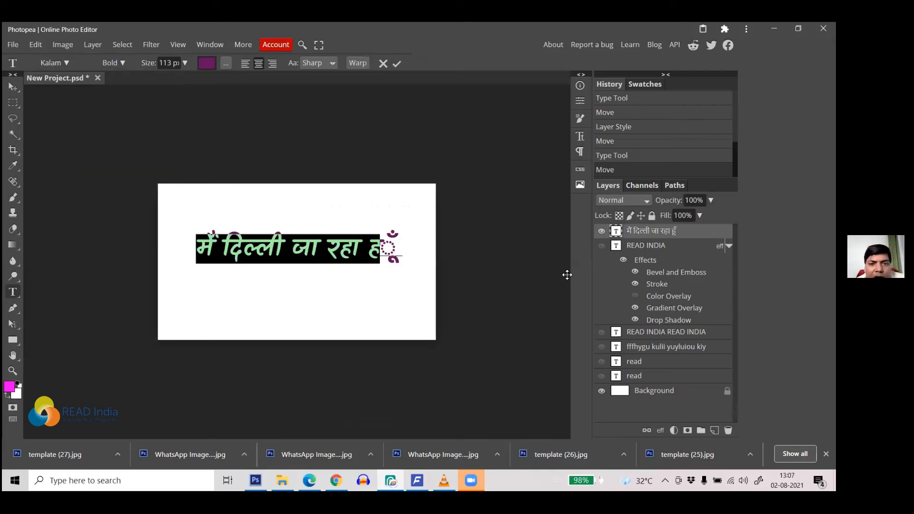
pyautogui.click(397, 64)
# Step: Reselect the whole Hindi line and reapply Kalam, committing the change
pyautogui.click(360, 242)
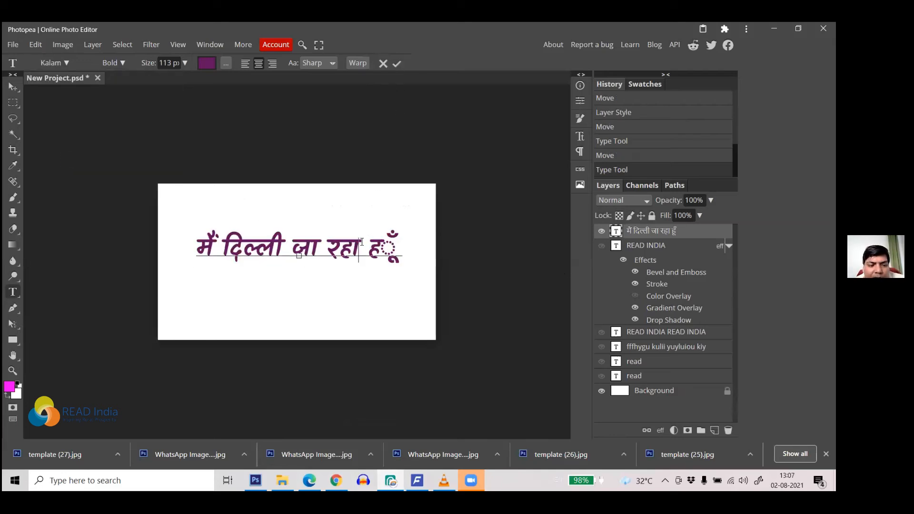
pyautogui.hotkey('ctrl', 'a')
pyautogui.click(66, 62)
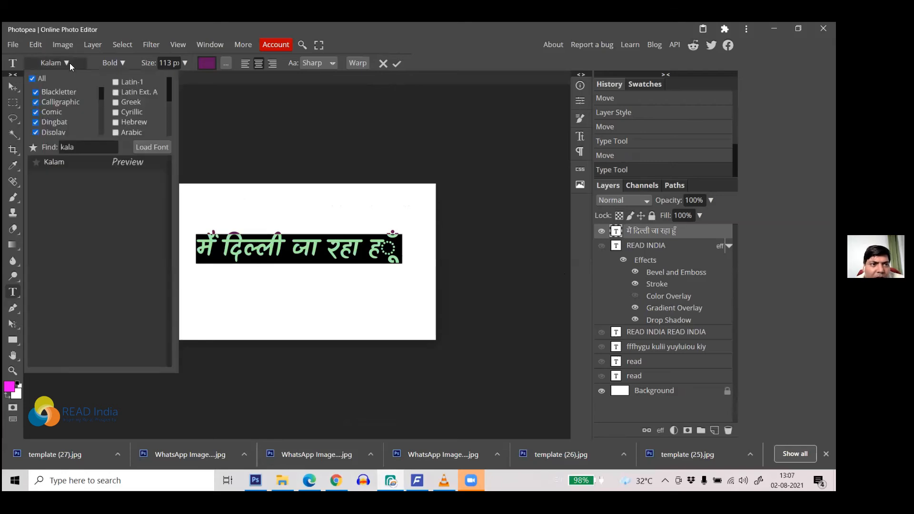
pyautogui.click(61, 162)
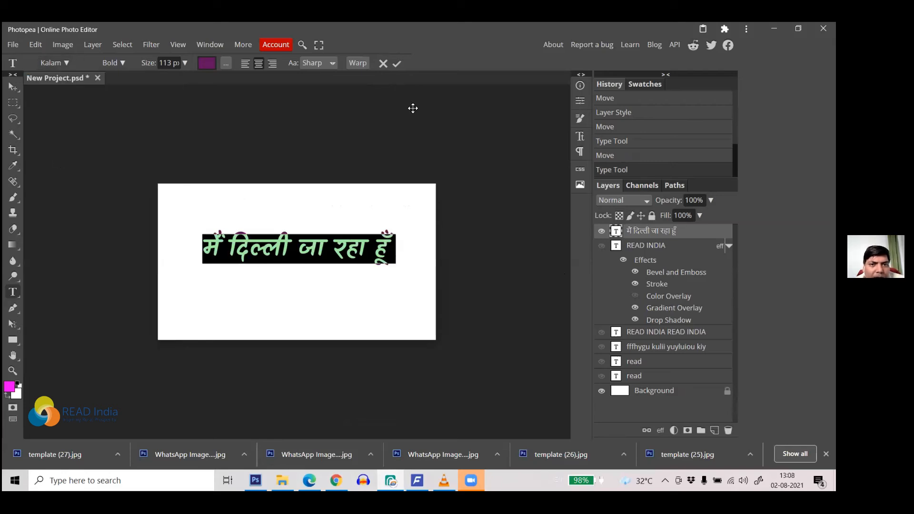
pyautogui.click(397, 64)
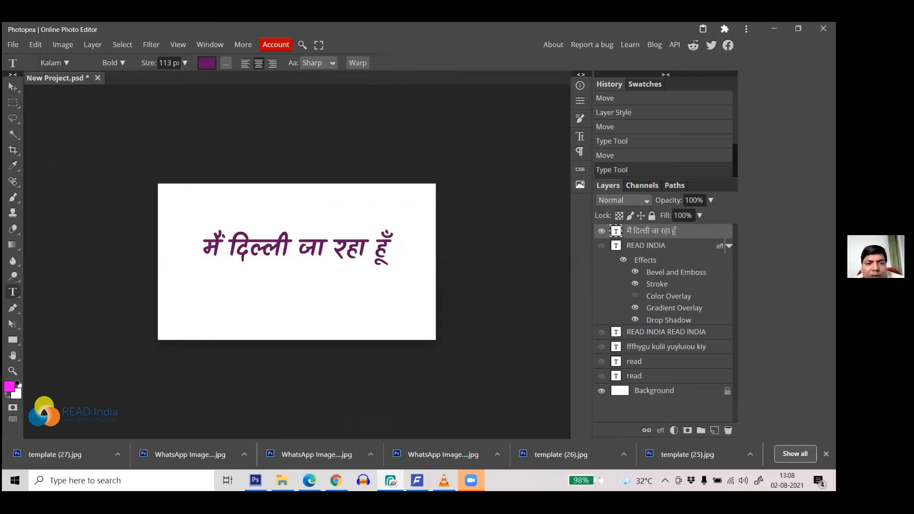
# Step: Scroll Google Fonts' Devanagari list down to Sarpanch and Kadwa, then return to Photopea
pyautogui.click(336, 480)
pyautogui.scroll(-20, 431, 315)
pyautogui.scroll(-4, 432, 315)
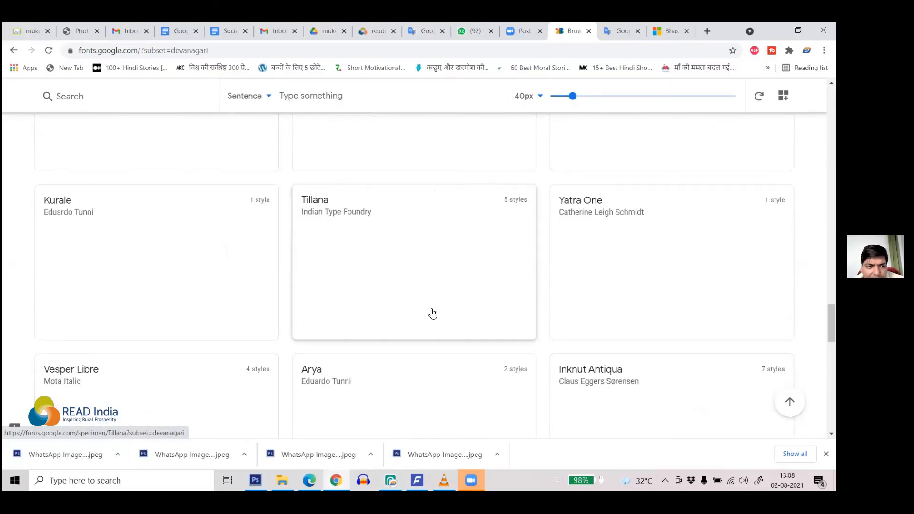
pyautogui.scroll(-10, 419, 292)
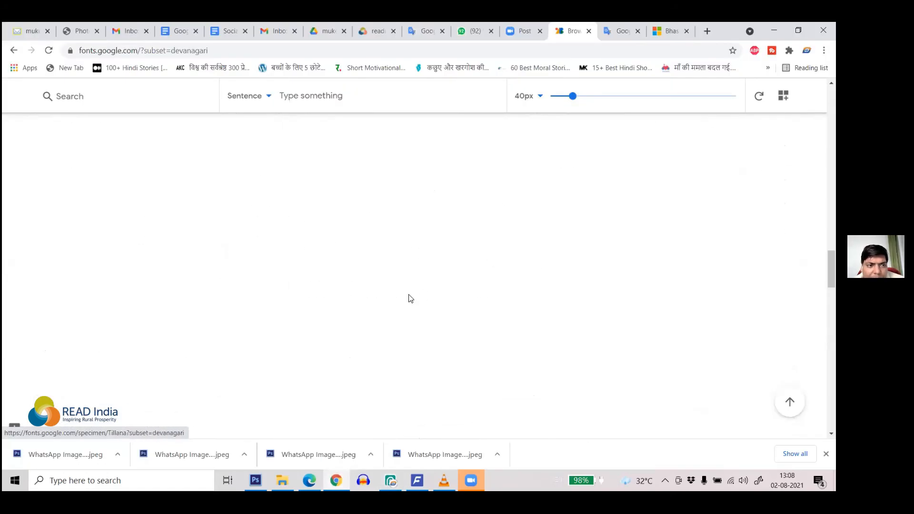
pyautogui.scroll(-3, 415, 294)
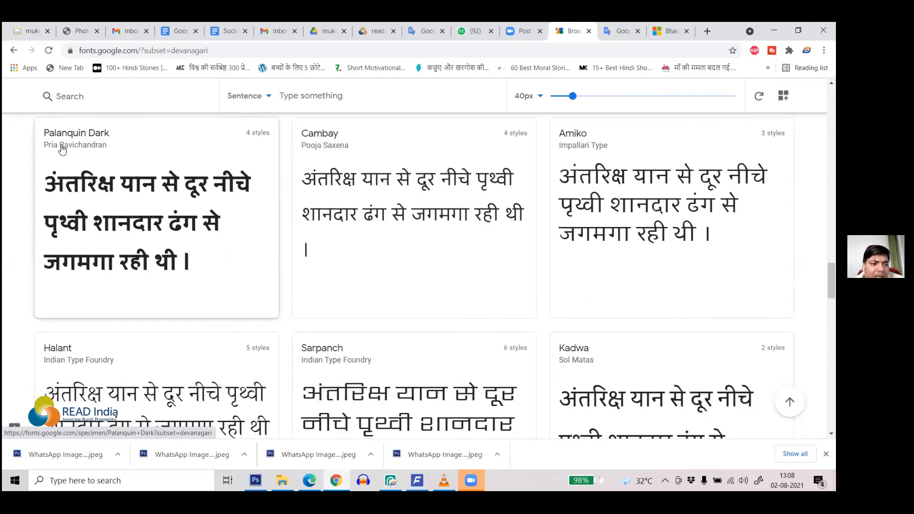
pyautogui.scroll(-2, 207, 269)
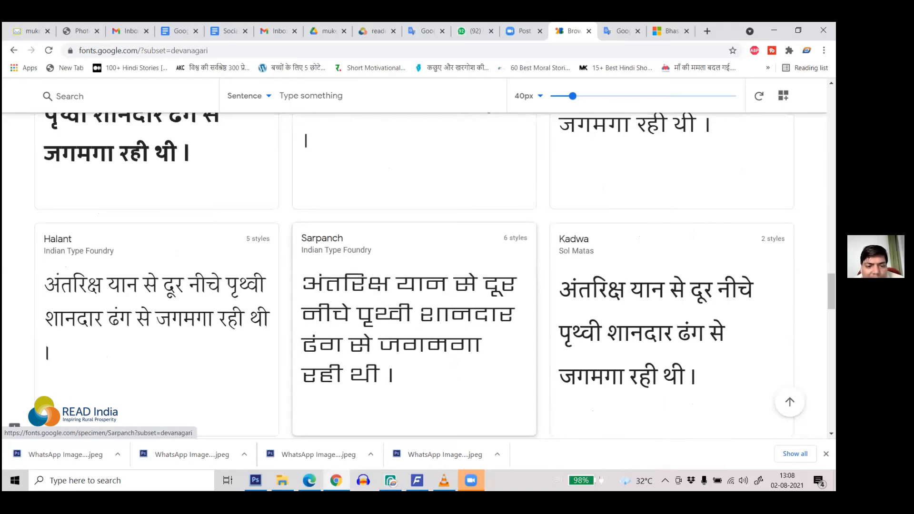
pyautogui.click(417, 480)
# Step: Set the Hindi line मैं दिल्ली जा रहा हूँ in Sarpanch Bold, then go back to Google Fonts in Chrome
pyautogui.click(231, 244)
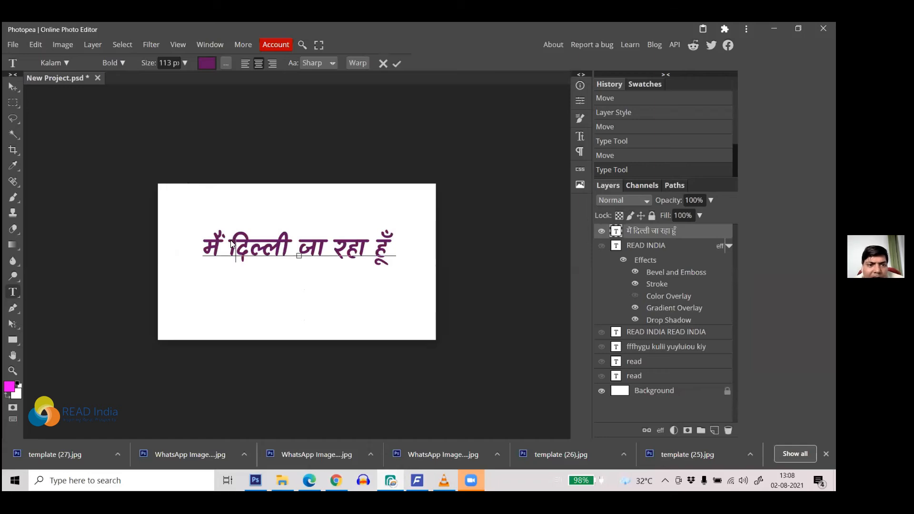
pyautogui.hotkey('ctrl', 'a')
pyautogui.click(63, 64)
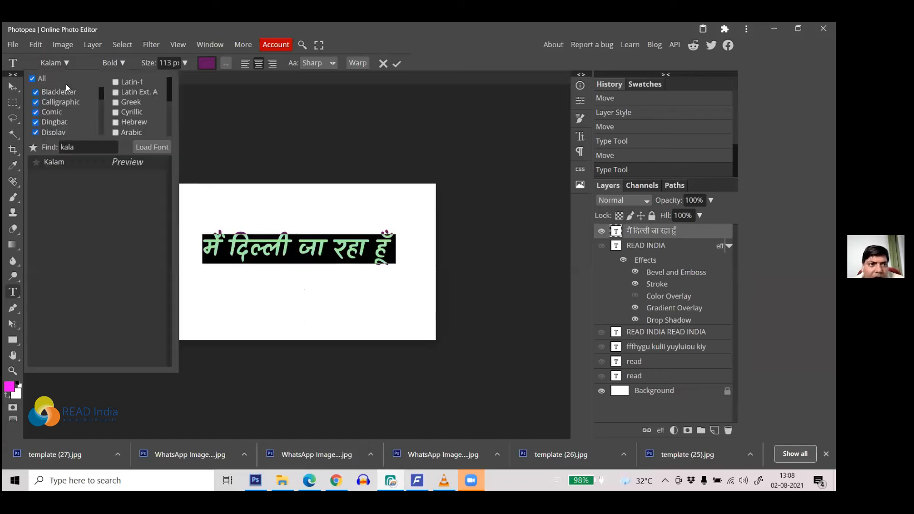
pyautogui.click(51, 148)
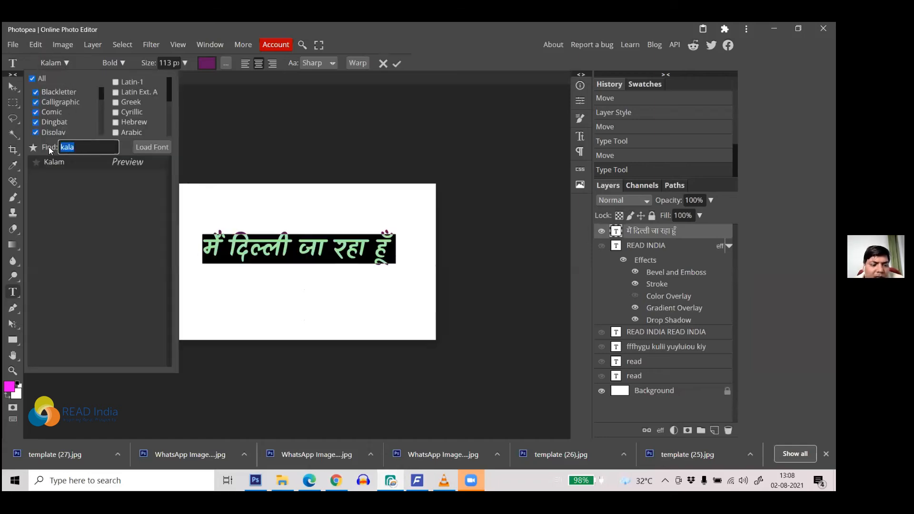
pyautogui.write('sarpanch')
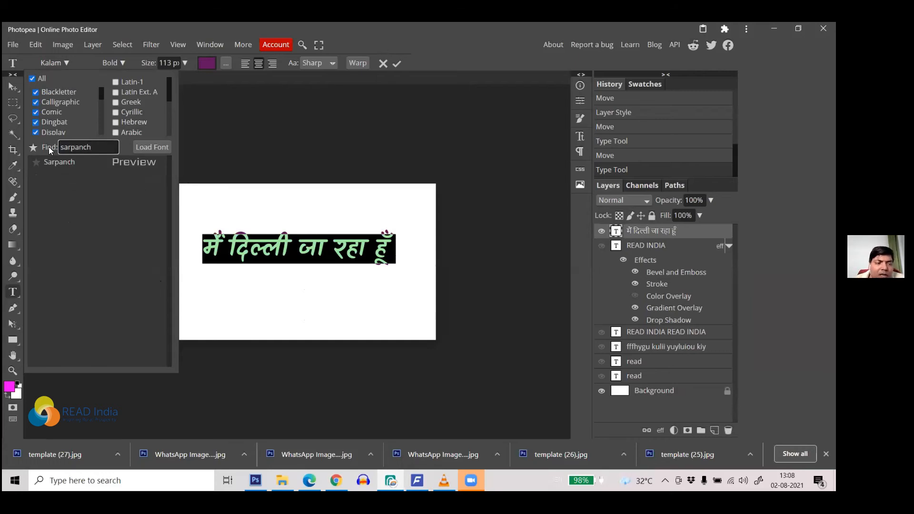
pyautogui.click(95, 164)
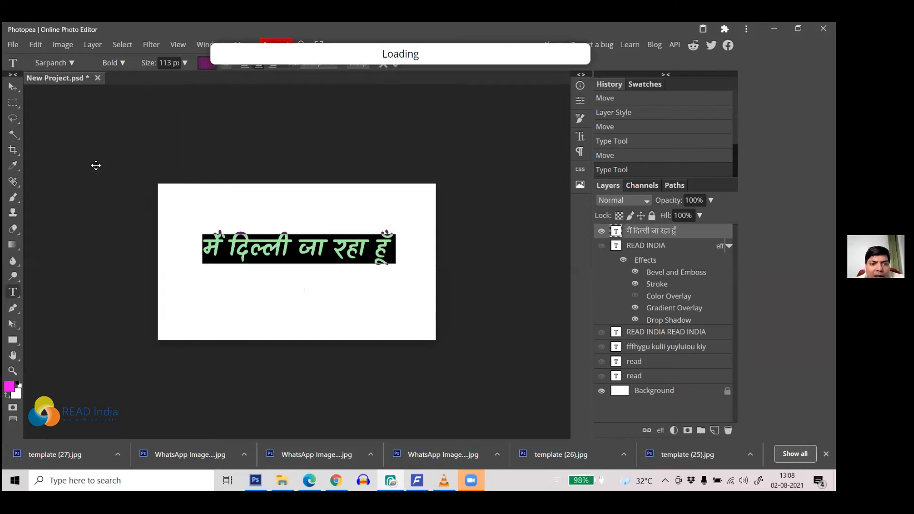
pyautogui.click(290, 253)
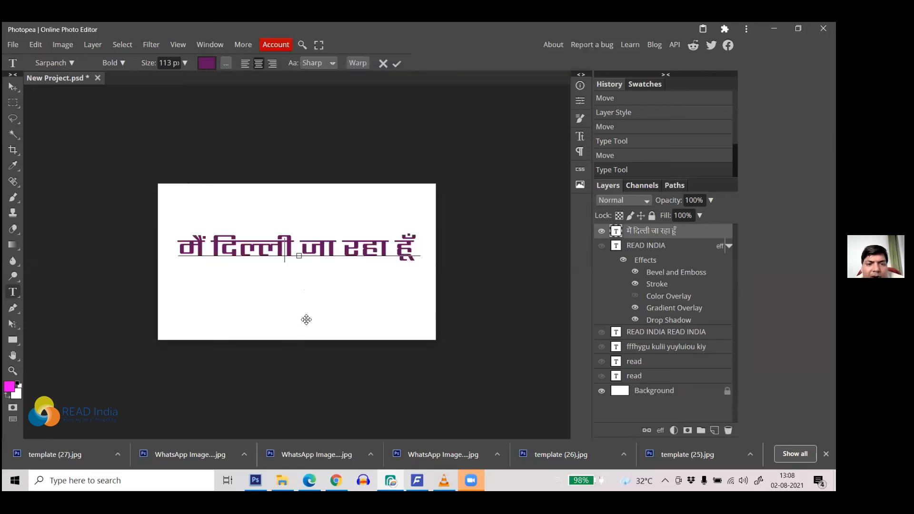
pyautogui.moveTo(415, 240); pyautogui.dragTo(194, 239)
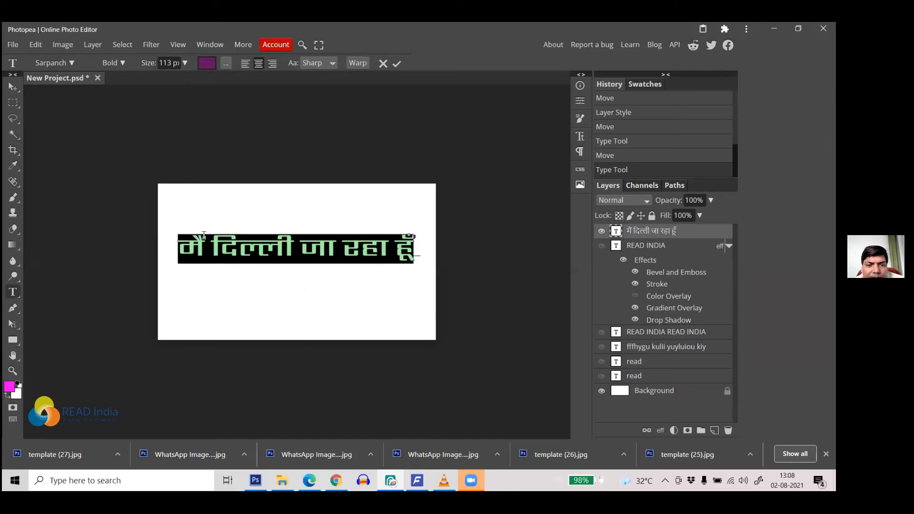
pyautogui.click(336, 480)
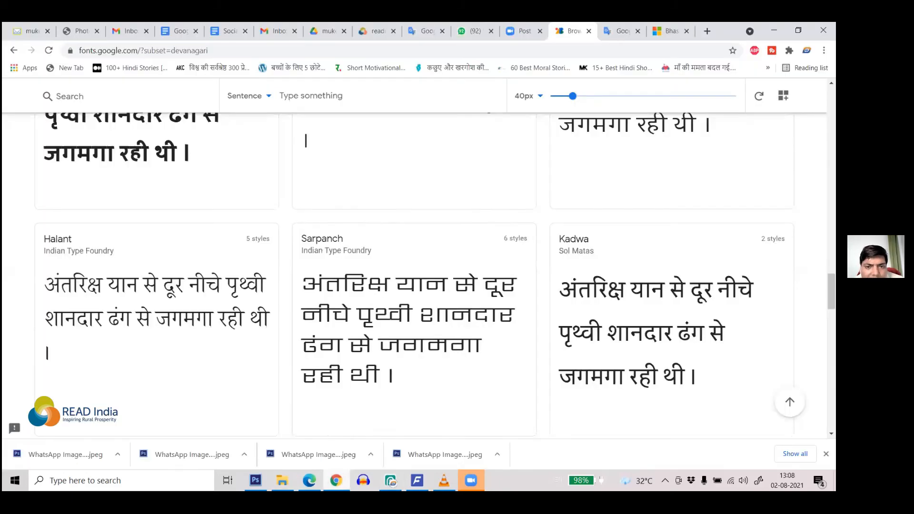
# Step: Browse the Devanagari fonts to the Kurale, Tillana and Yatra One samples, then return to Photopea
pyautogui.scroll(-3, 464, 358)
pyautogui.scroll(2, 461, 352)
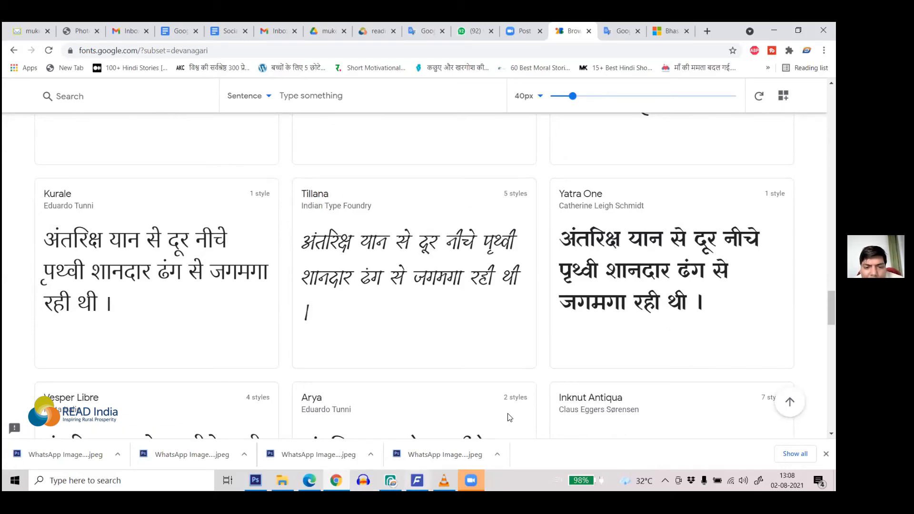
pyautogui.moveTo(417, 480)
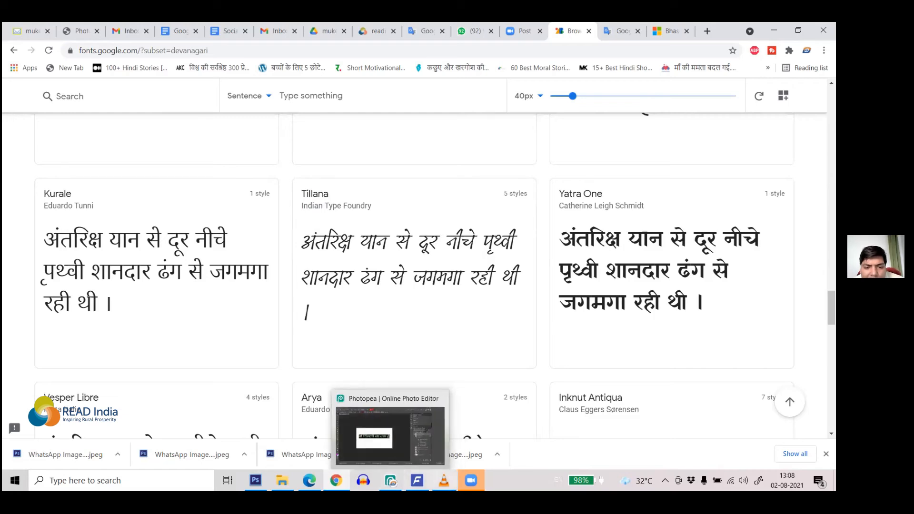
pyautogui.click(390, 480)
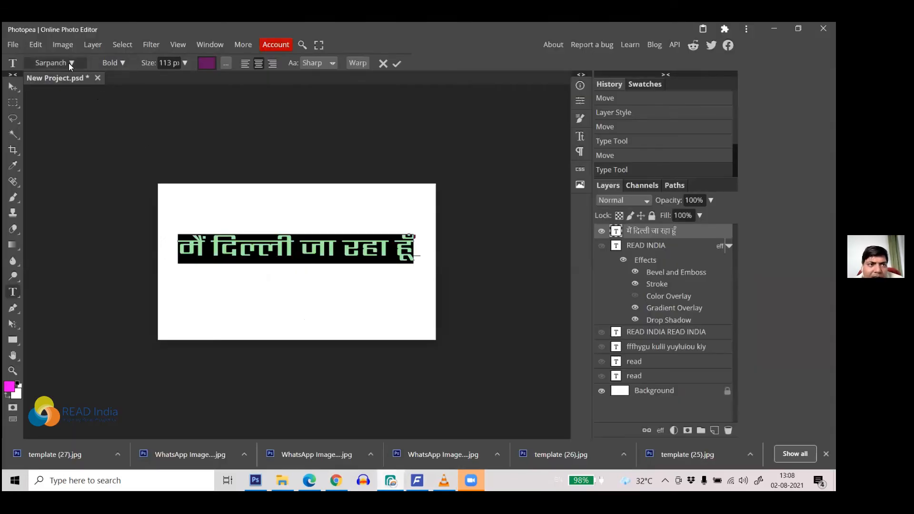
# Step: Switch the whole Hindi line from Sarpanch to Tillana Bold
pyautogui.click(70, 63)
pyautogui.moveTo(95, 147); pyautogui.dragTo(27, 152)
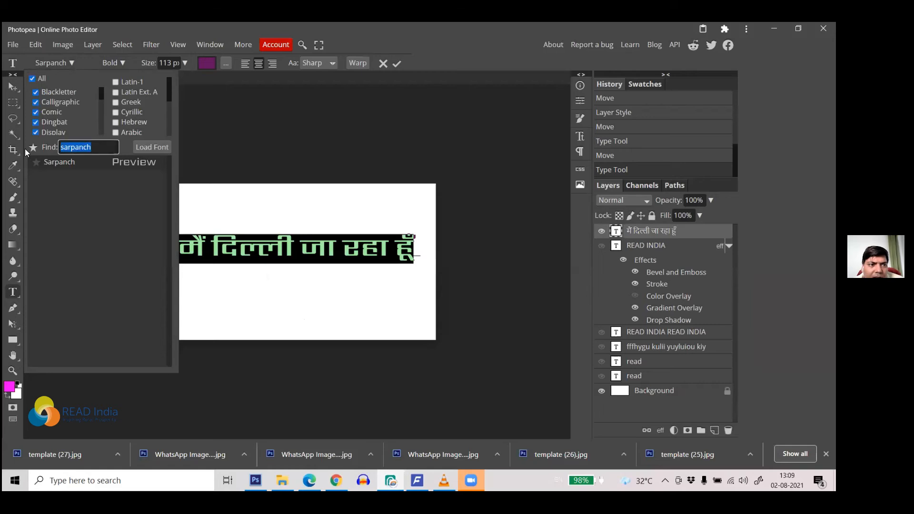
pyautogui.write('till')
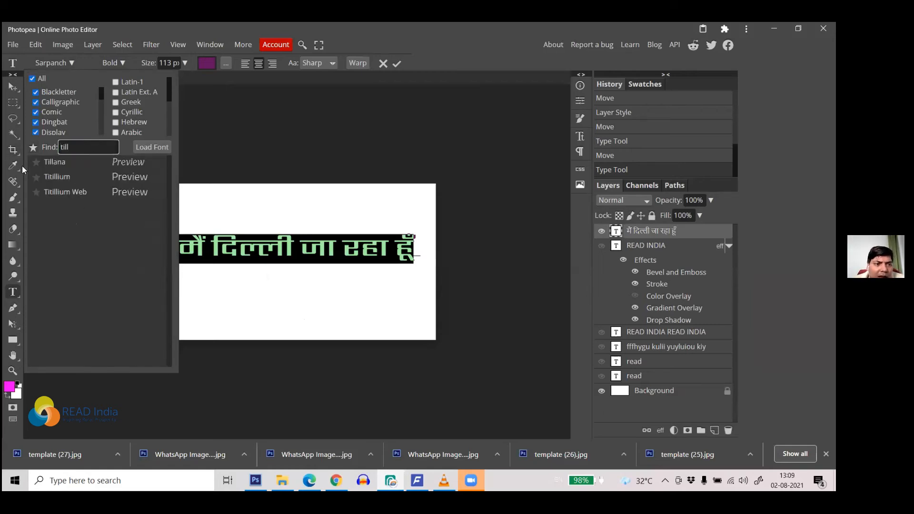
pyautogui.click(57, 162)
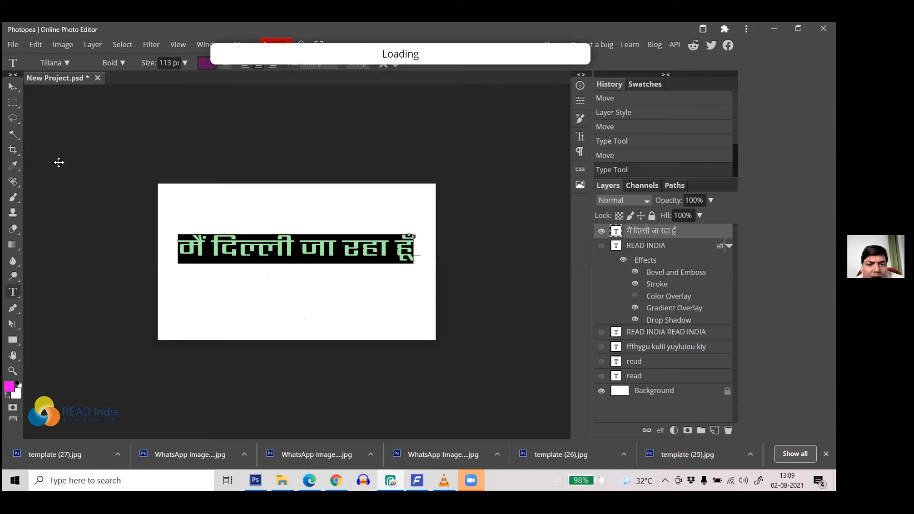
pyautogui.click(325, 254)
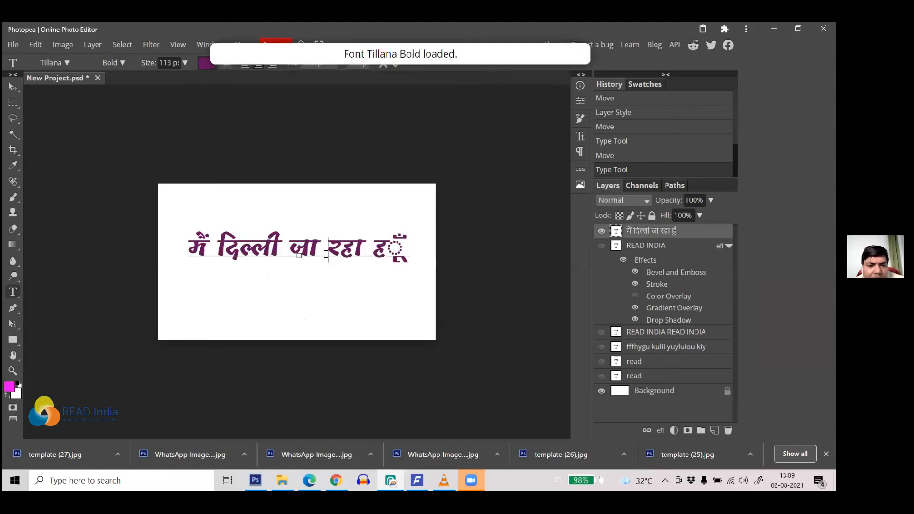
pyautogui.hotkey('ctrl', 'a')
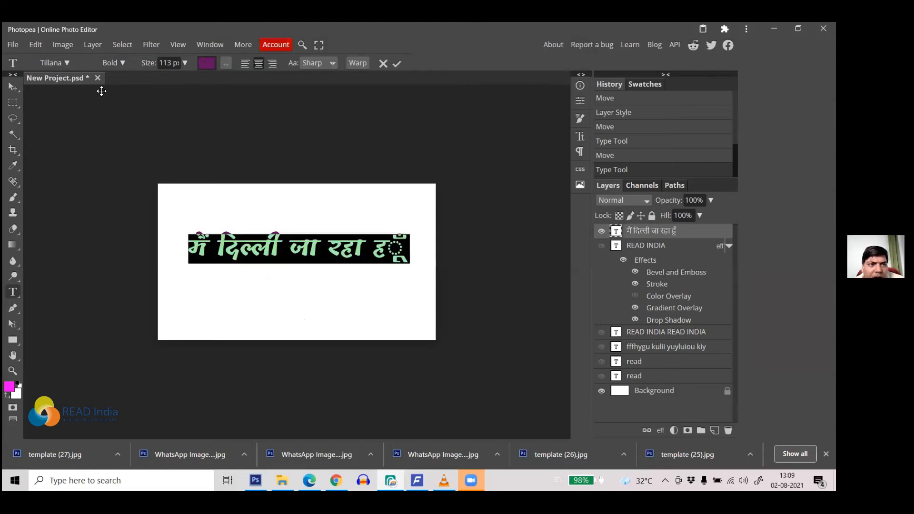
pyautogui.click(67, 65)
pyautogui.click(78, 164)
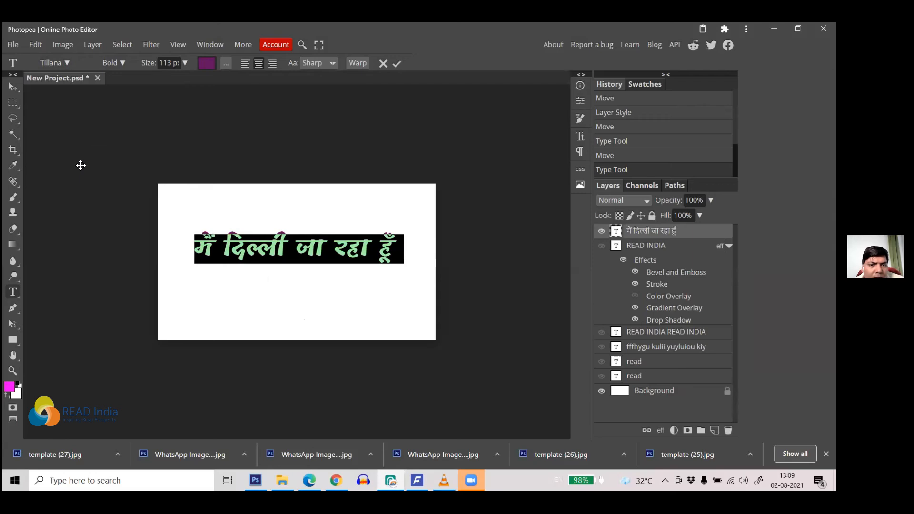
pyautogui.click(235, 237)
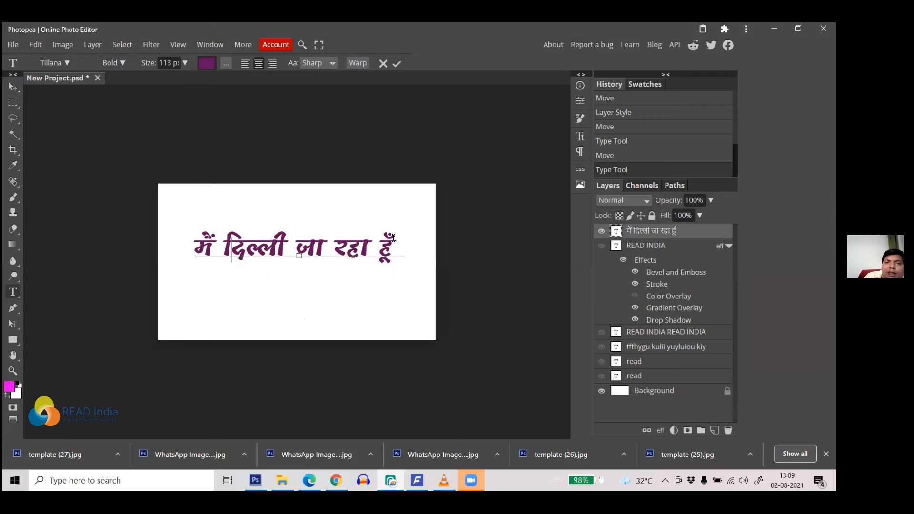
pyautogui.moveTo(393, 237); pyautogui.dragTo(183, 226)
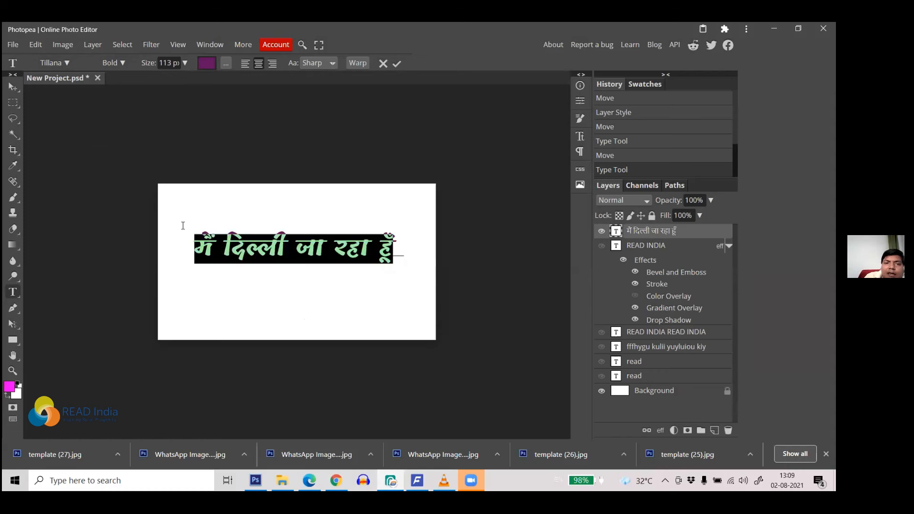
# Step: Commit the Tillana Bold Hindi line and zoom in and out to check the centred text
pyautogui.click(268, 248)
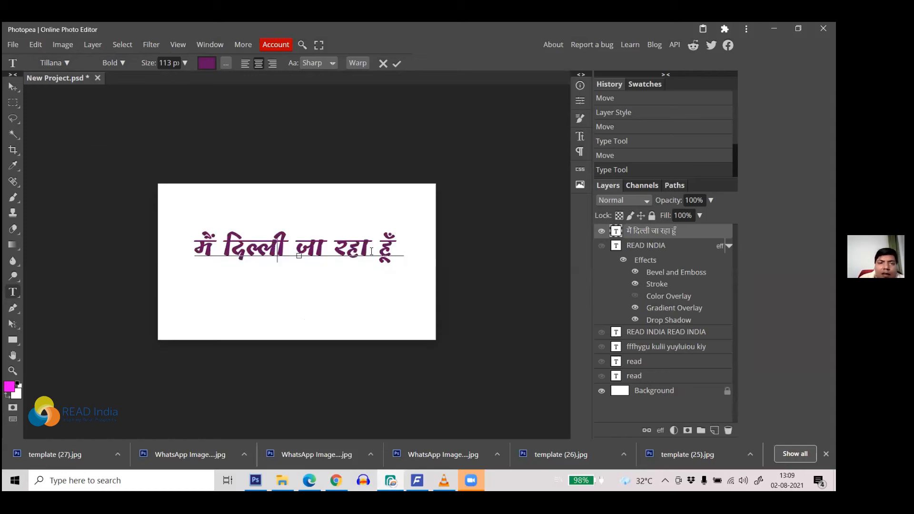
pyautogui.scroll(2, 353, 227)
pyautogui.scroll(-1, 353, 244)
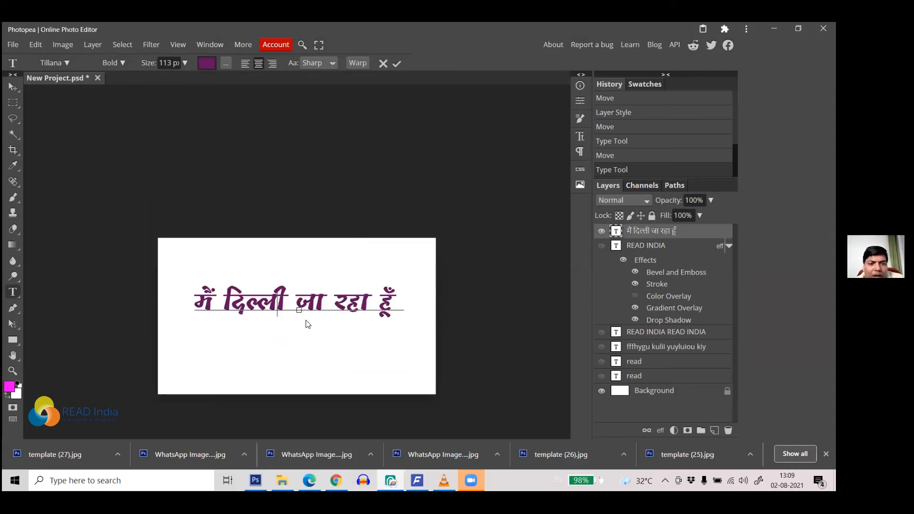
pyautogui.scroll(1, 309, 304)
pyautogui.click(397, 64)
pyautogui.scroll(2, 288, 310)
pyautogui.scroll(-2, 310, 247)
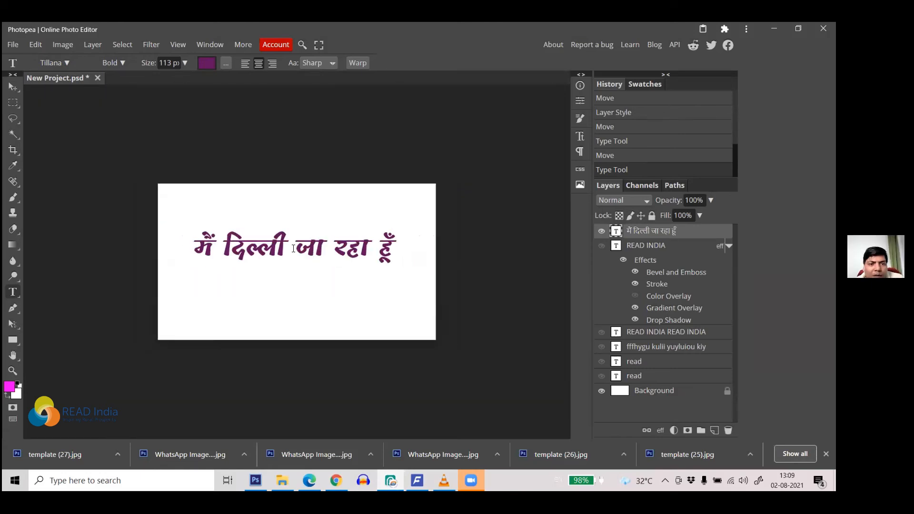
pyautogui.scroll(2, 293, 248)
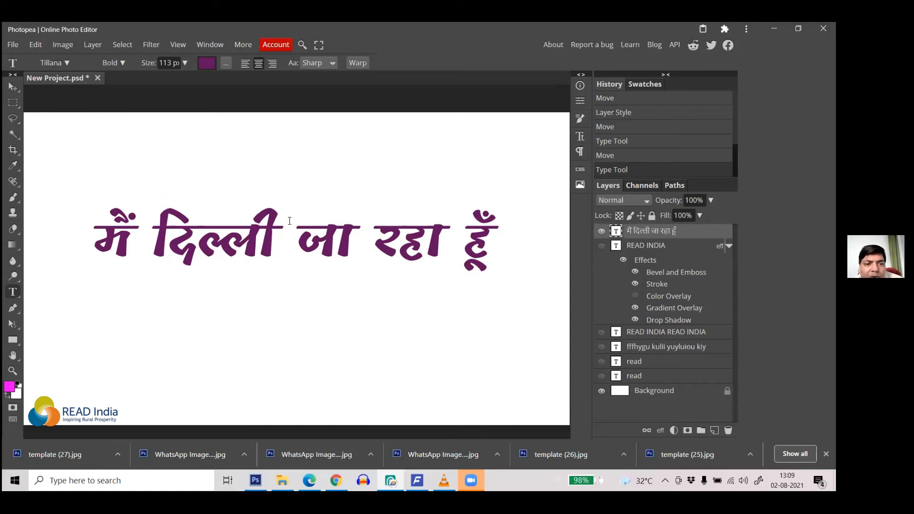
pyautogui.scroll(-3, 288, 218)
pyautogui.scroll(1, 262, 249)
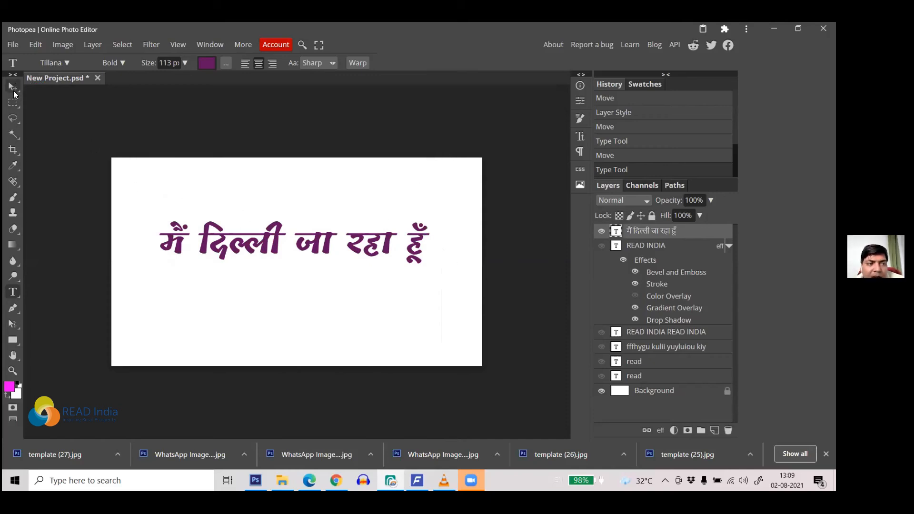
# Step: Hide the Hindi layer and type READINDIA as a new vertical text layer
pyautogui.click(601, 232)
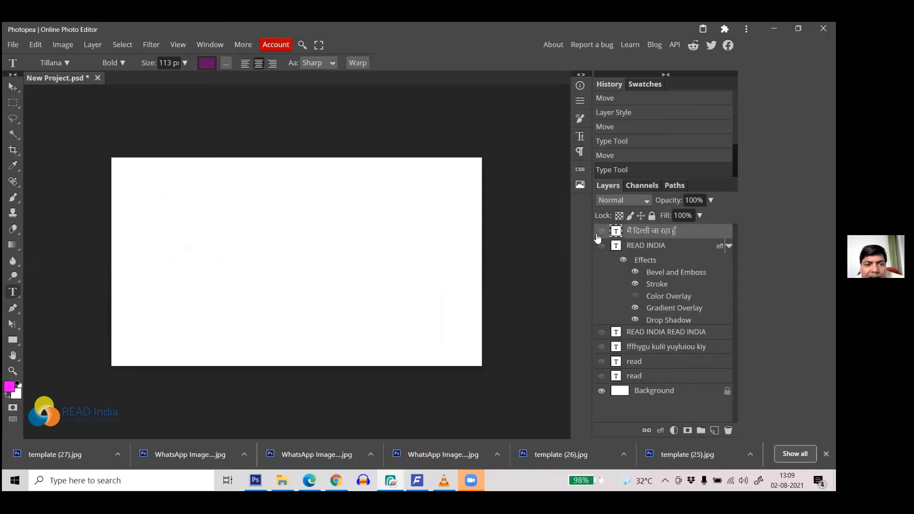
pyautogui.rightClick(19, 296)
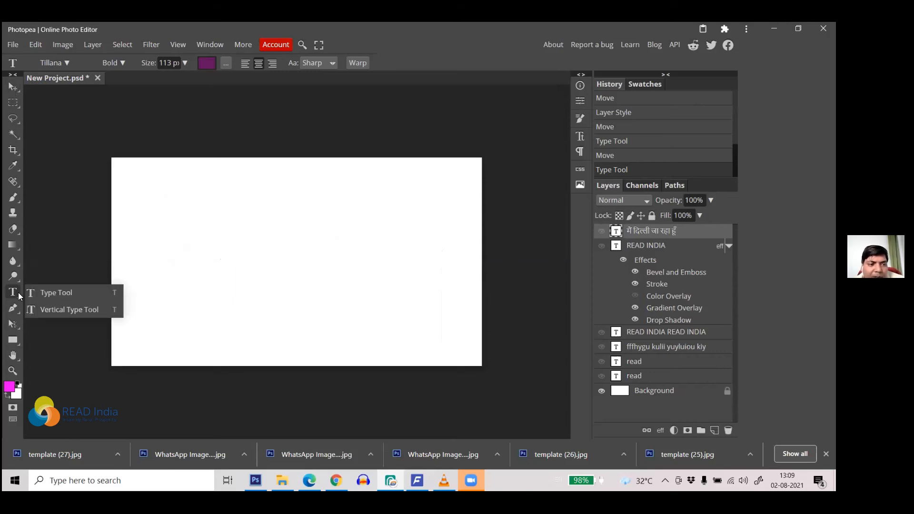
pyautogui.click(88, 310)
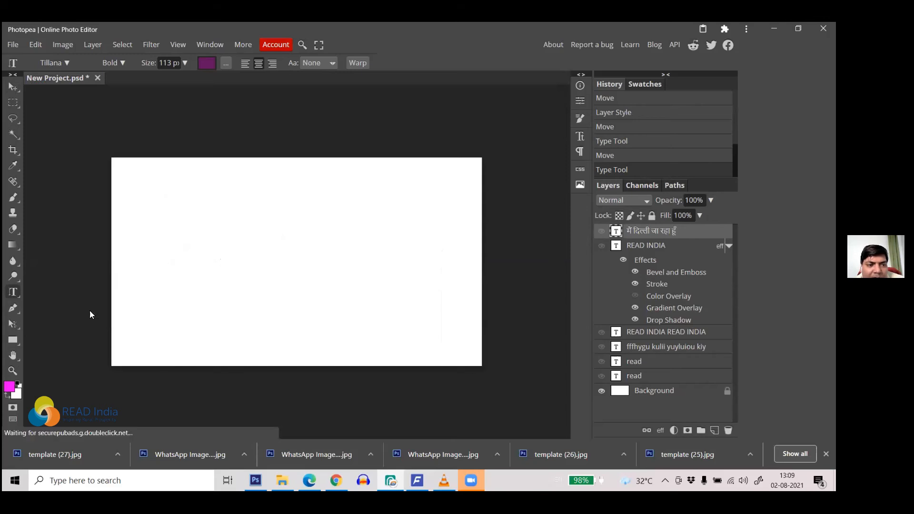
pyautogui.click(196, 183)
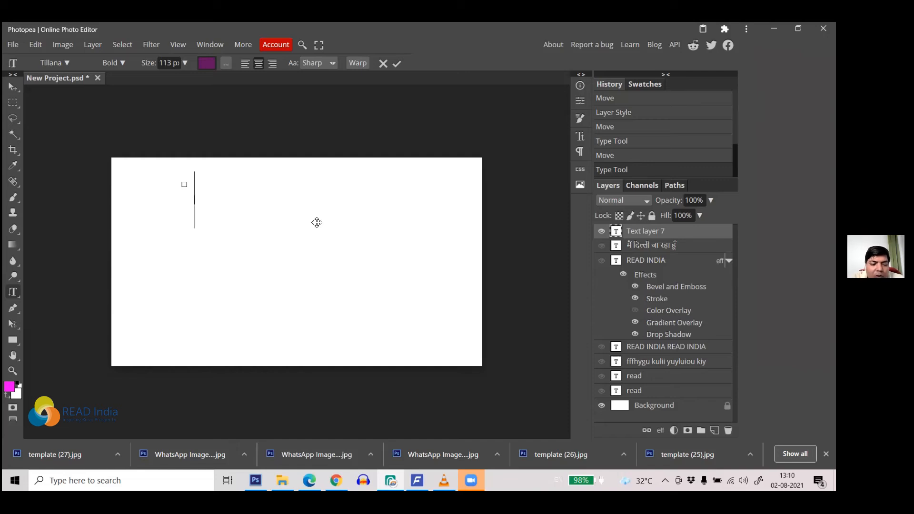
pyautogui.write('R')
pyautogui.write('E')
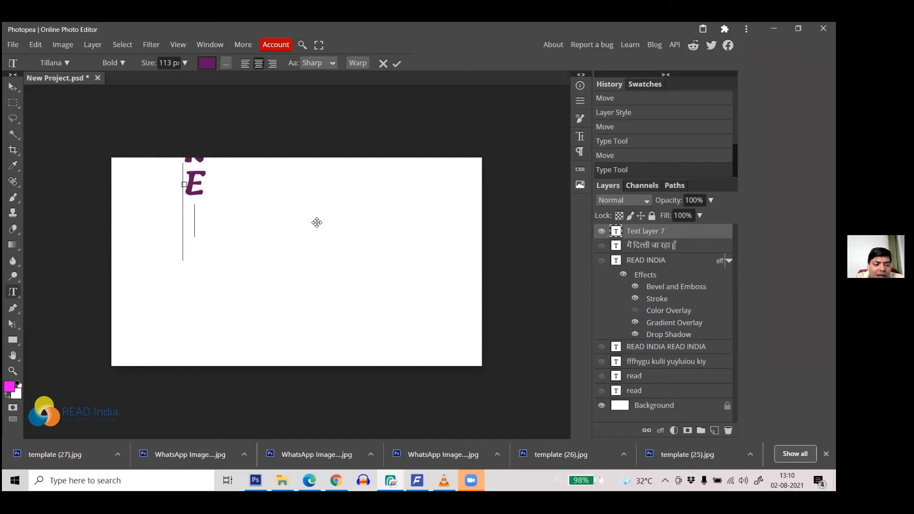
pyautogui.write('AD')
pyautogui.write('INDIA')
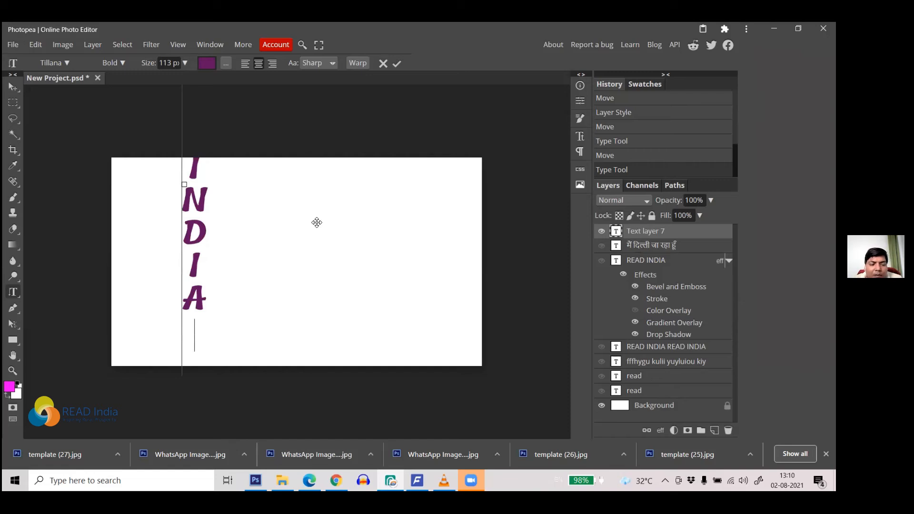
# Step: Shrink the vertical READINDIA text from 113 px to 77 px and commit it
pyautogui.hotkey('ctrl', 'a')
pyautogui.moveTo(151, 66); pyautogui.dragTo(134, 91)
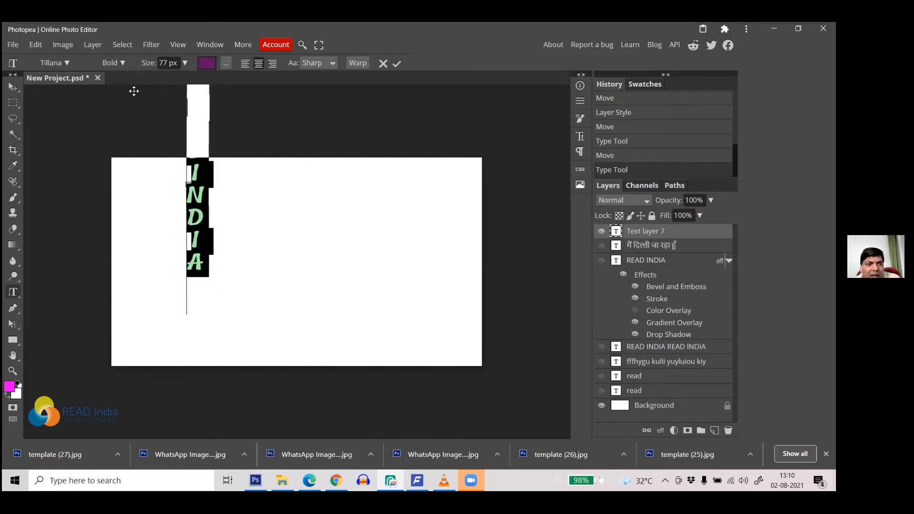
pyautogui.click(13, 87)
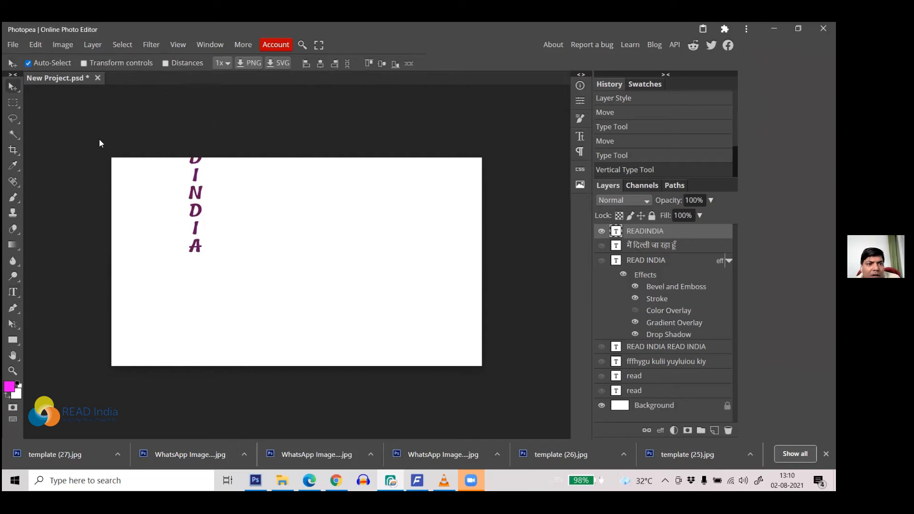
# Step: Move the vertical READINDIA text down onto the canvas and left toward its edge
pyautogui.moveTo(196, 192); pyautogui.dragTo(201, 284)
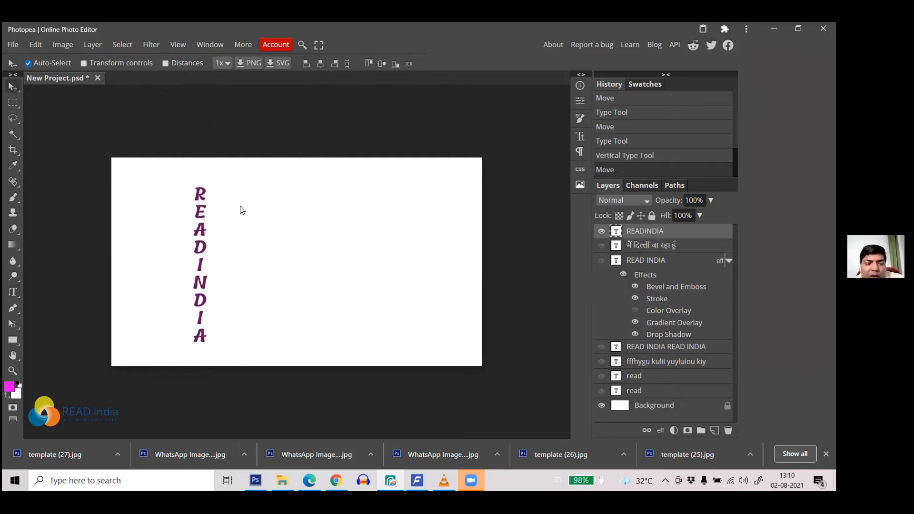
pyautogui.moveTo(210, 202); pyautogui.dragTo(115, 205)
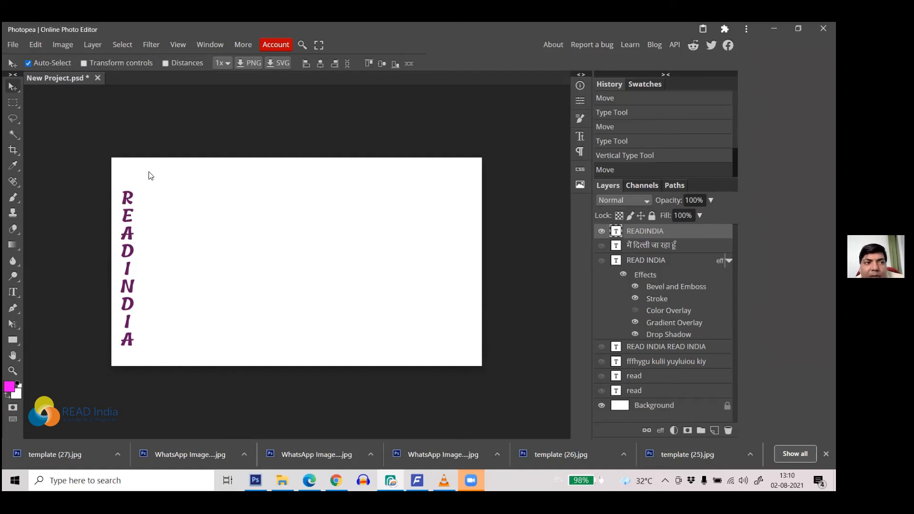
# Step: Open the PSD Templates gallery from File > Open More
pyautogui.click(14, 45)
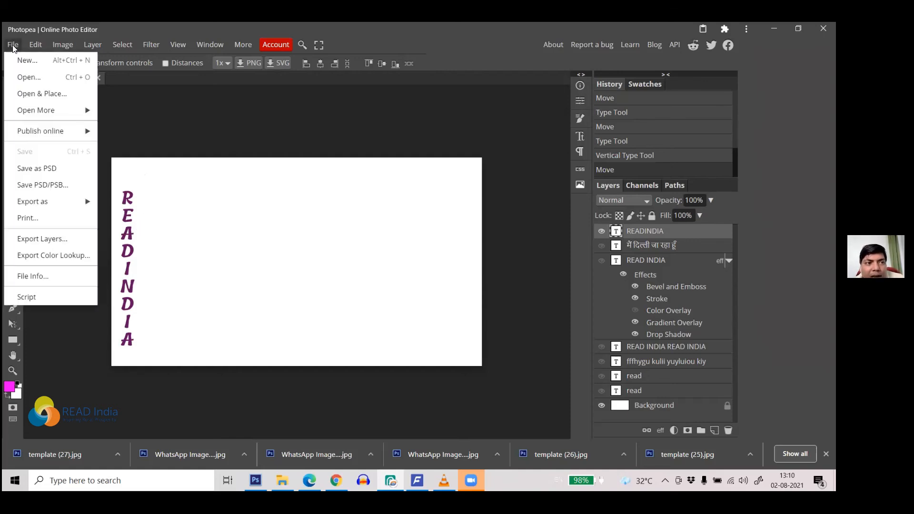
pyautogui.moveTo(68, 111)
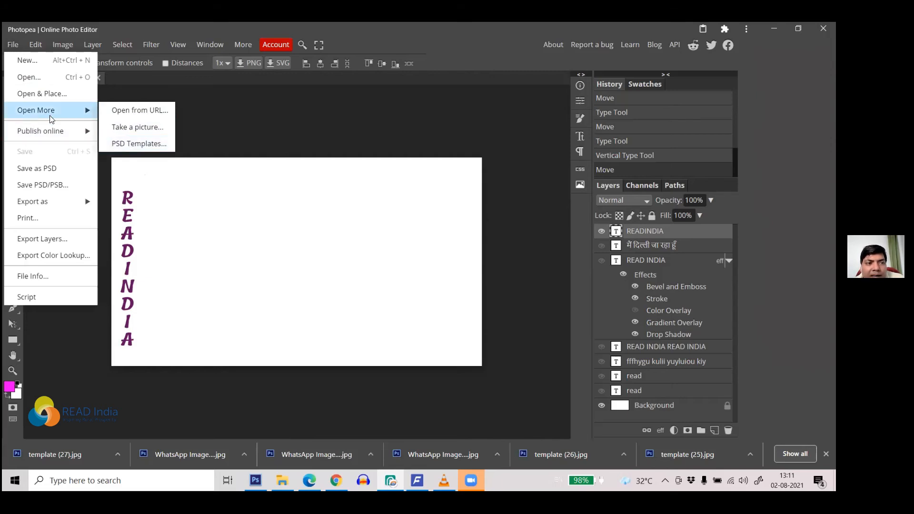
pyautogui.click(152, 144)
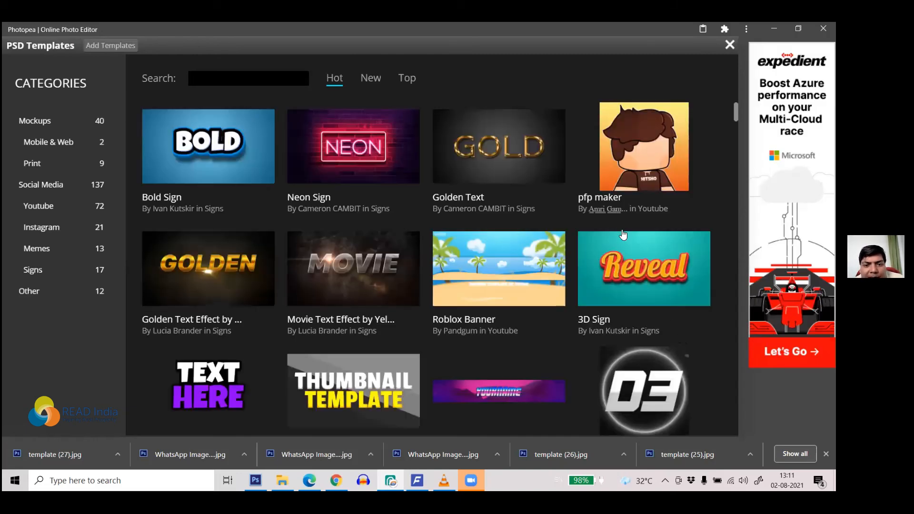
# Step: Browse the template gallery and open the Neon Sign template's detail page
pyautogui.scroll(-5, 622, 234)
pyautogui.scroll(5, 614, 236)
pyautogui.scroll(-4, 609, 243)
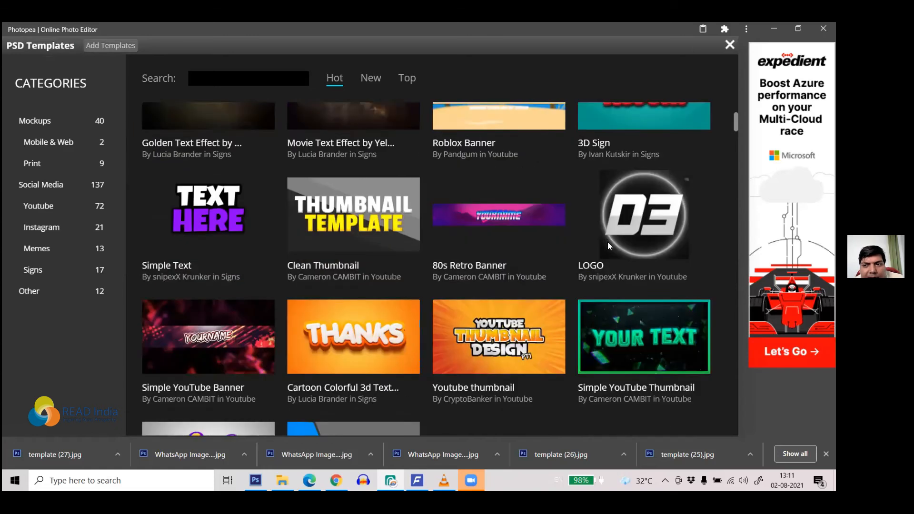
pyautogui.scroll(-10, 607, 242)
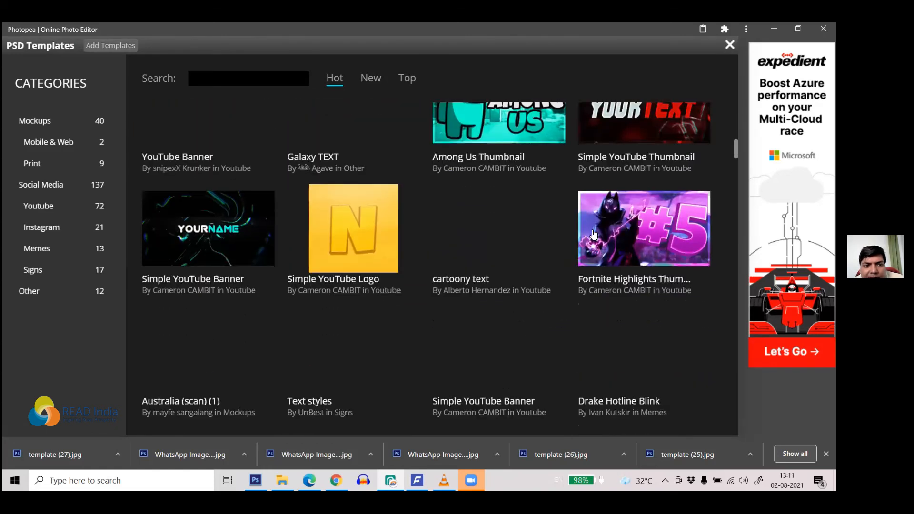
pyautogui.scroll(-5, 593, 234)
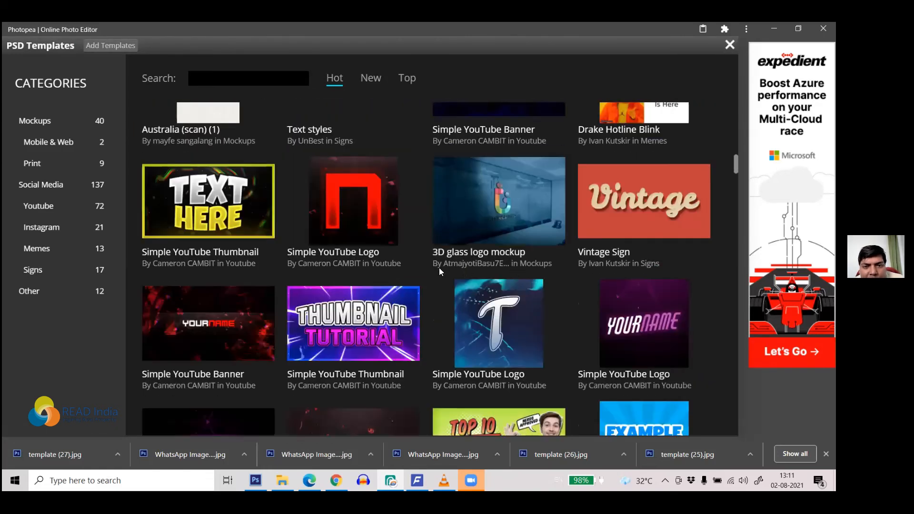
pyautogui.scroll(-5, 424, 230)
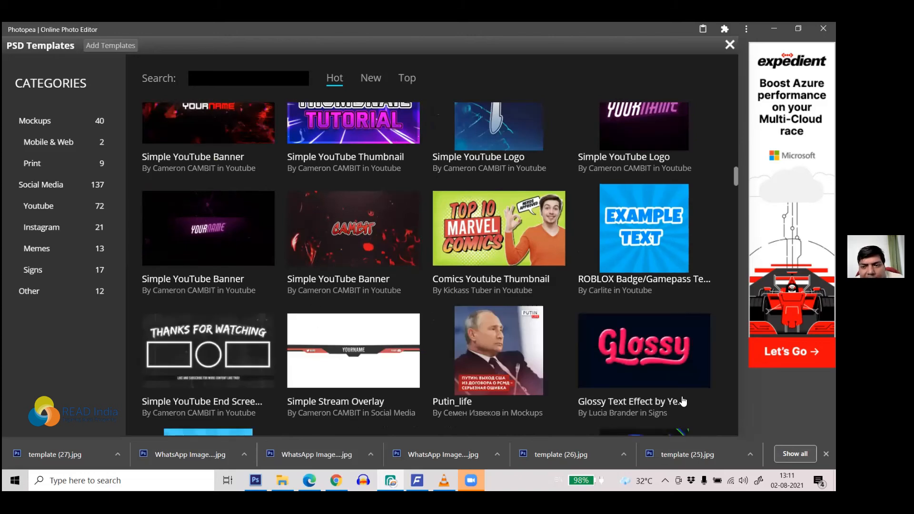
pyautogui.scroll(-5, 388, 261)
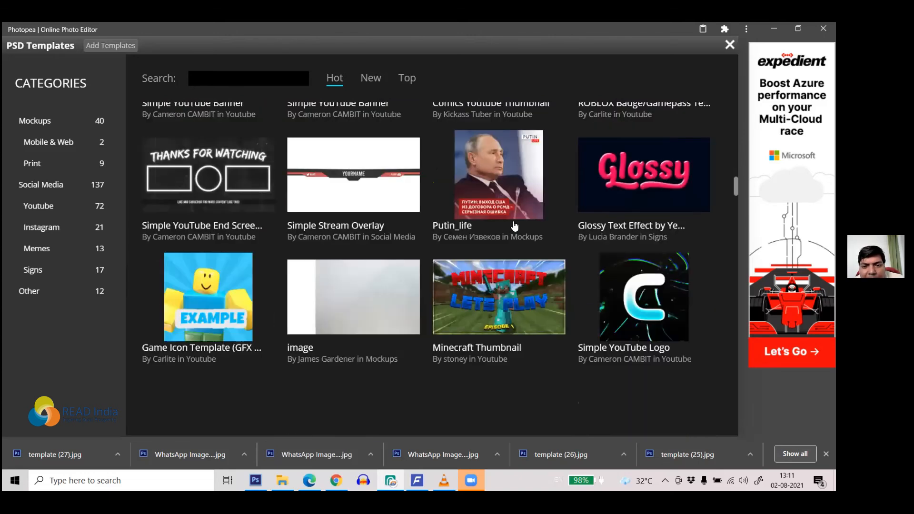
pyautogui.scroll(10, 375, 257)
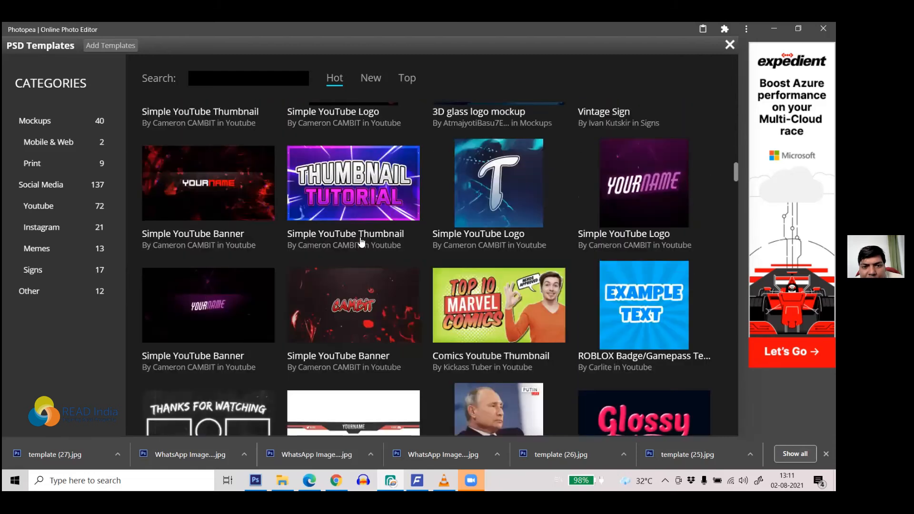
pyautogui.scroll(10, 361, 246)
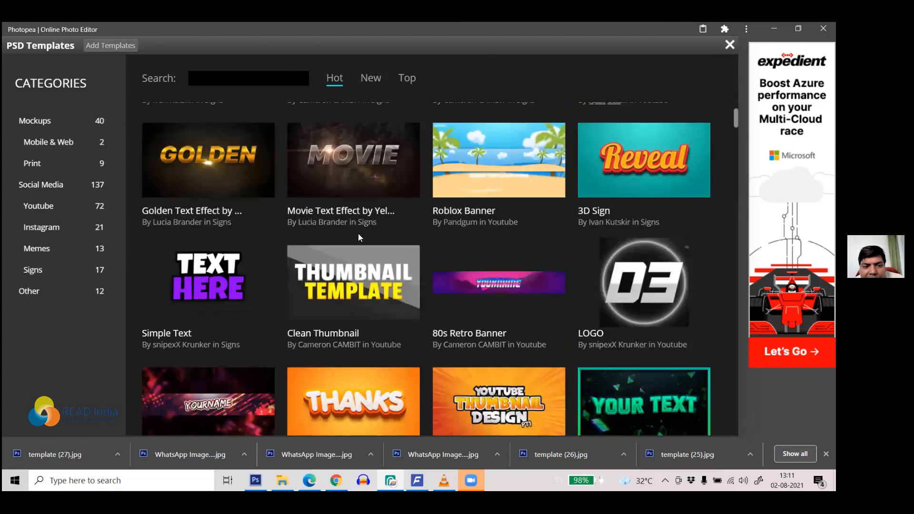
pyautogui.scroll(-3, 359, 235)
pyautogui.scroll(5, 363, 237)
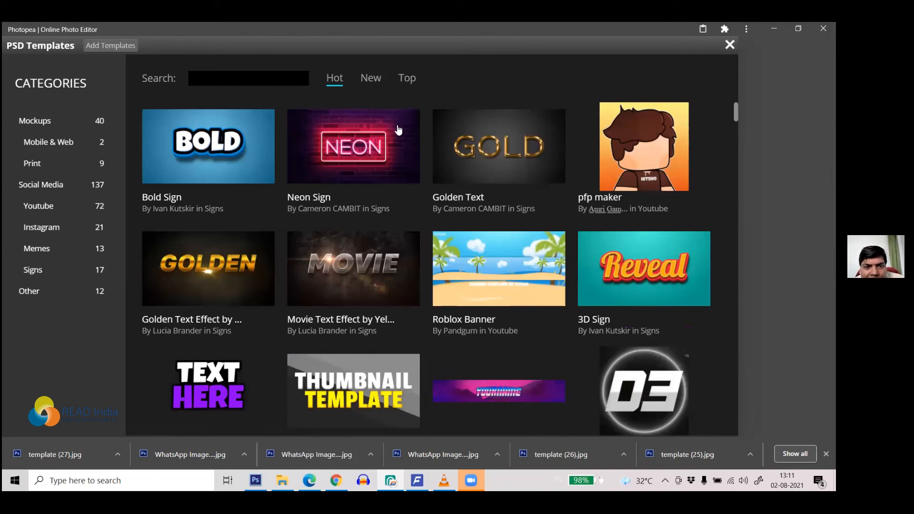
pyautogui.click(385, 132)
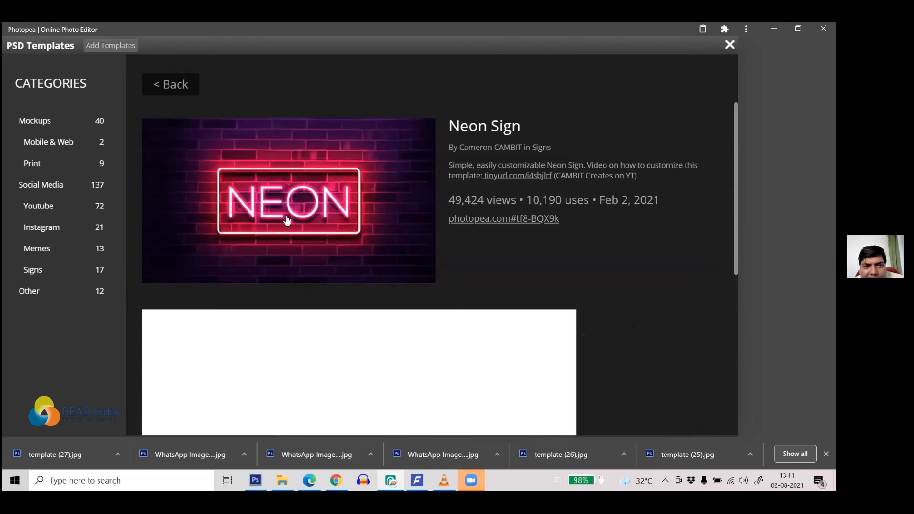
# Step: Open the Neon Sign template as a document and select its NEON text
pyautogui.click(278, 190)
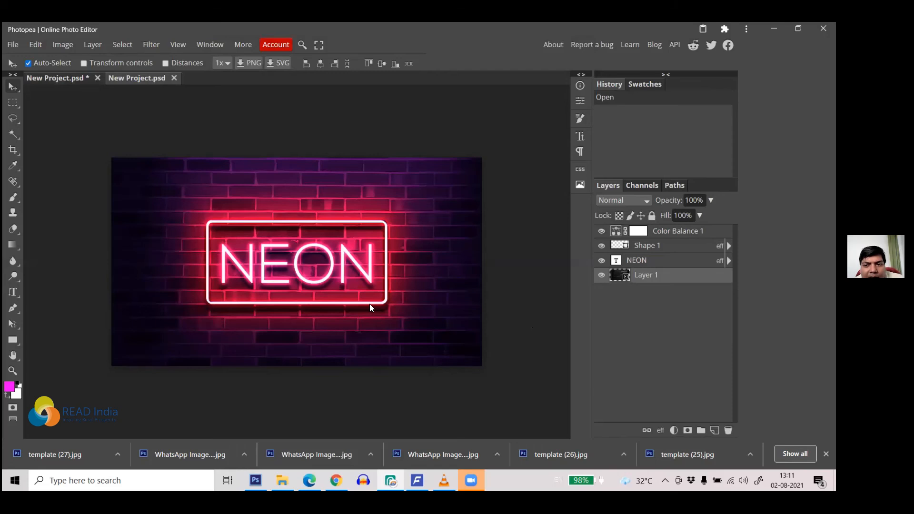
pyautogui.click(13, 292)
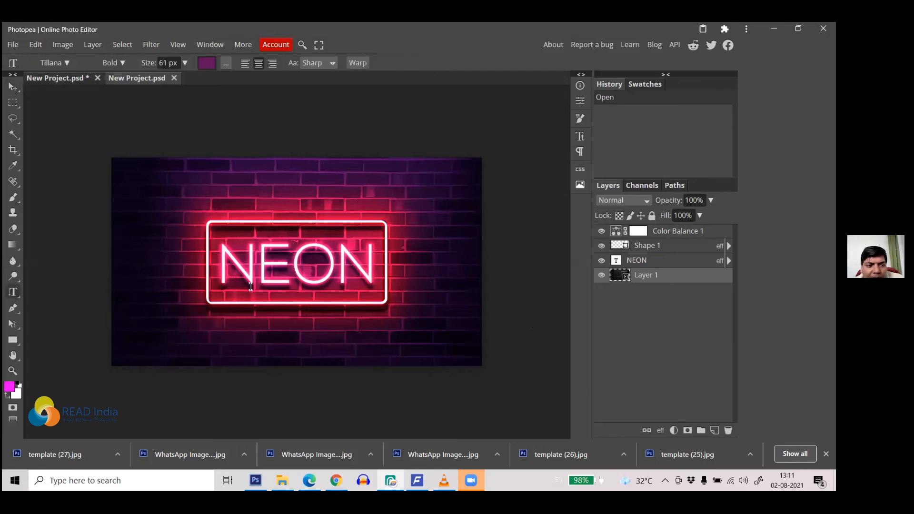
pyautogui.click(298, 258)
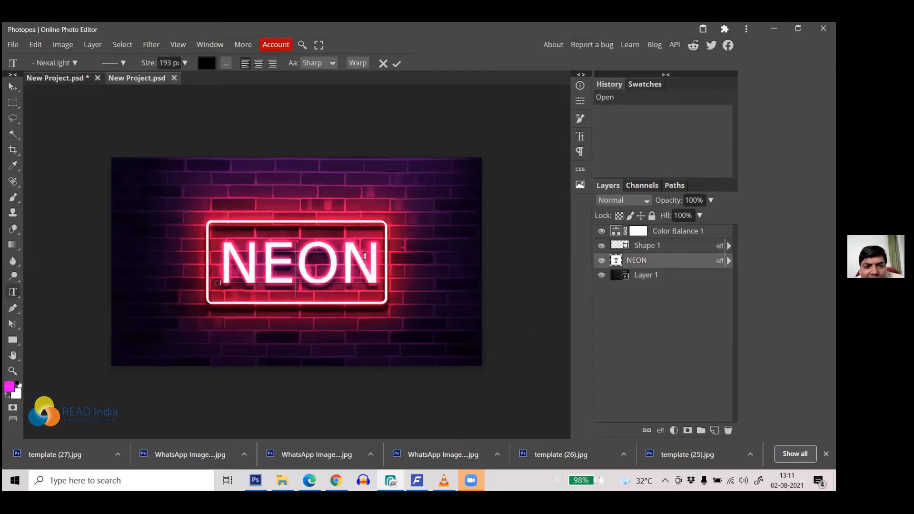
pyautogui.moveTo(376, 252); pyautogui.dragTo(208, 251)
# Step: Replace NEON with READ INDIA, commit, and shift the text left across the sign
pyautogui.write('READD')
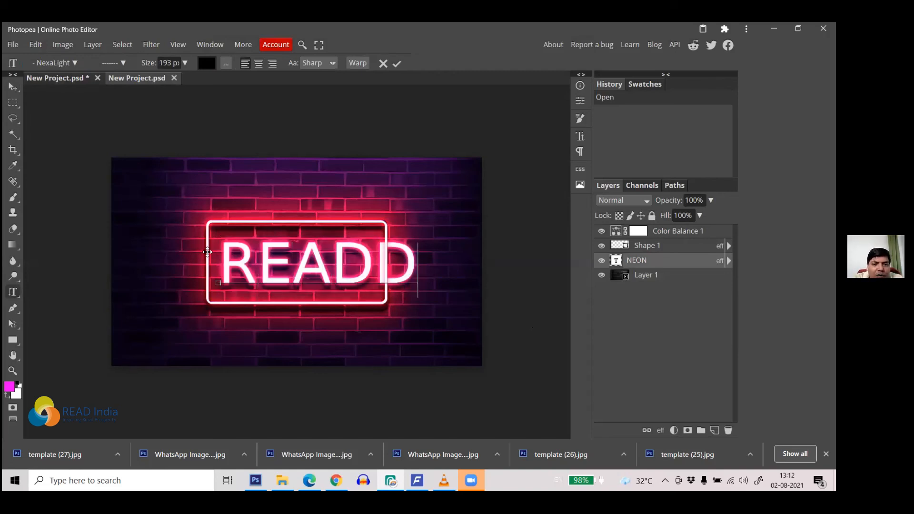
pyautogui.press('BackSpace')
pyautogui.write('INDIA')
pyautogui.hotkey('ctrl', 'a')
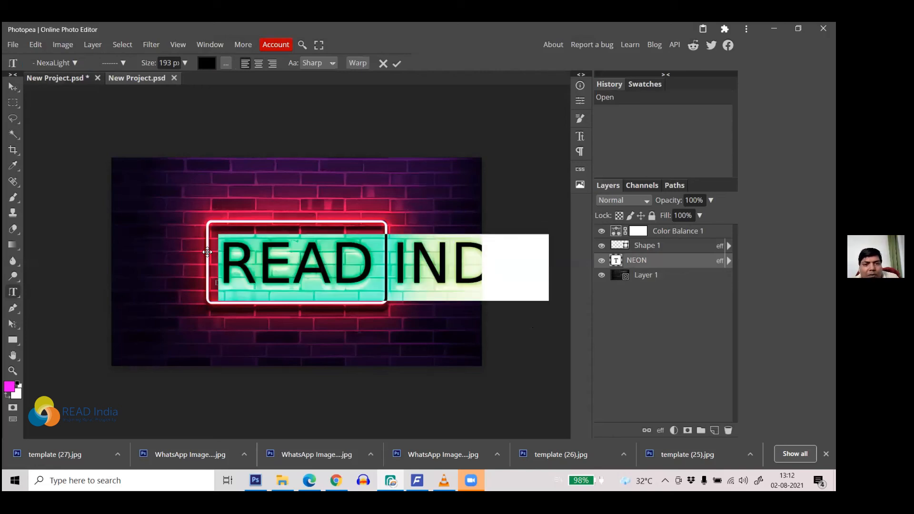
pyautogui.click(397, 66)
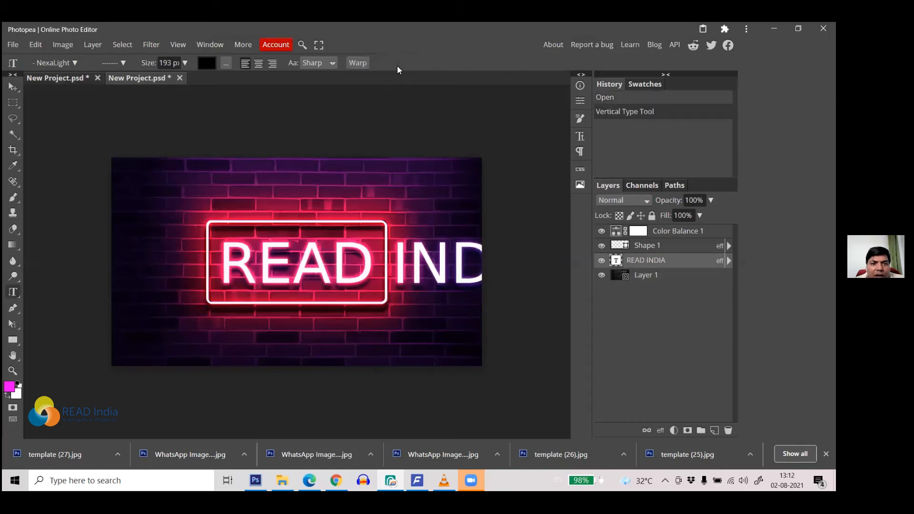
pyautogui.click(13, 89)
pyautogui.moveTo(233, 259); pyautogui.dragTo(182, 259)
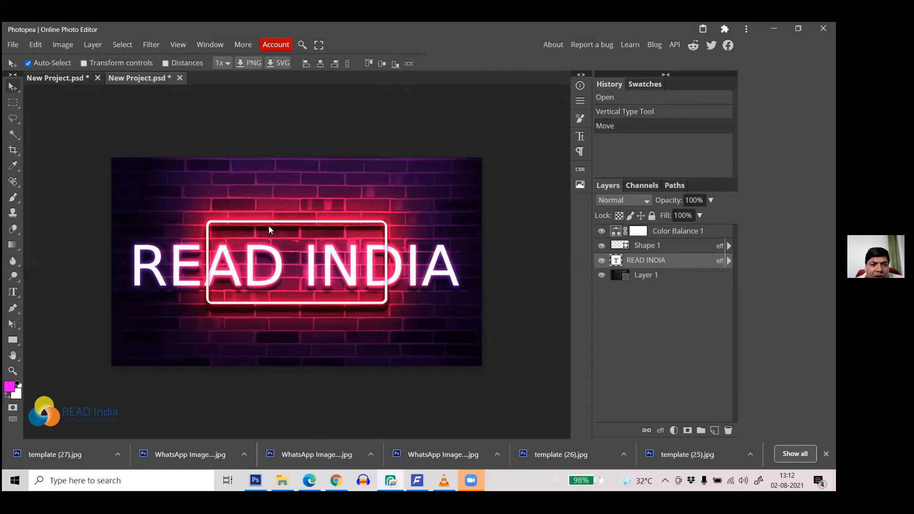
# Step: Stretch the neon rectangle frame wider with Free Transform so it encloses all of READ INDIA
pyautogui.click(273, 222)
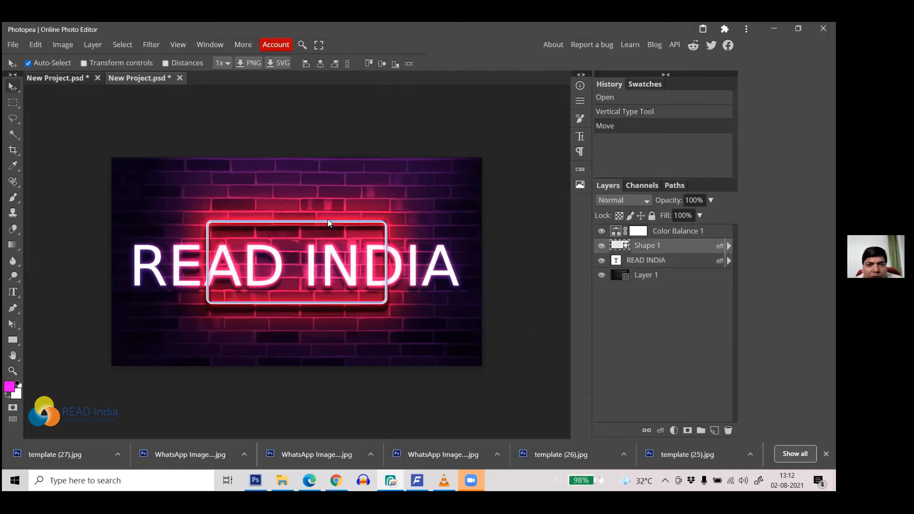
pyautogui.hotkey('ctrl', 't')
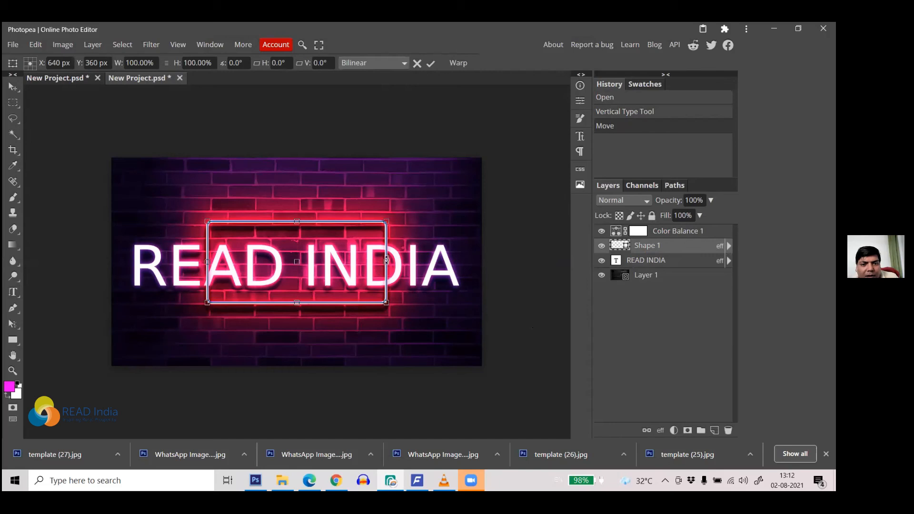
pyautogui.moveTo(419, 259); pyautogui.dragTo(420, 263)
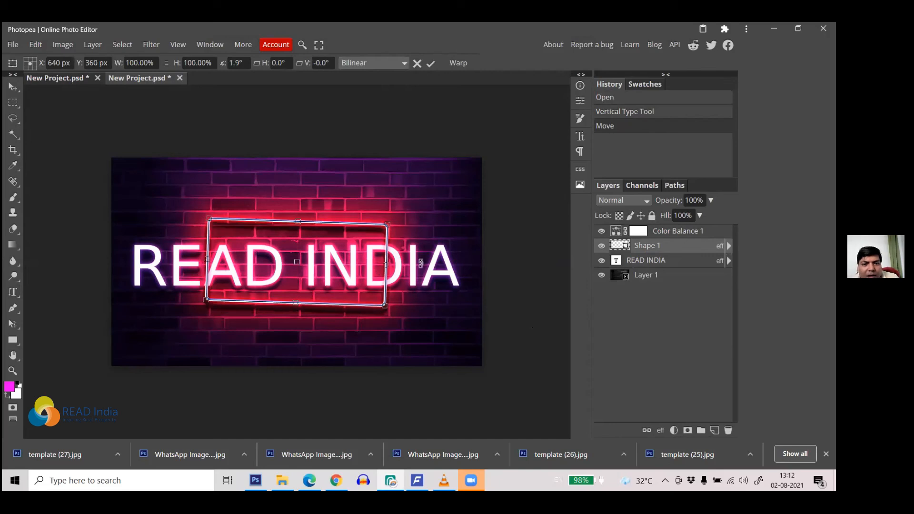
pyautogui.press('Escape')
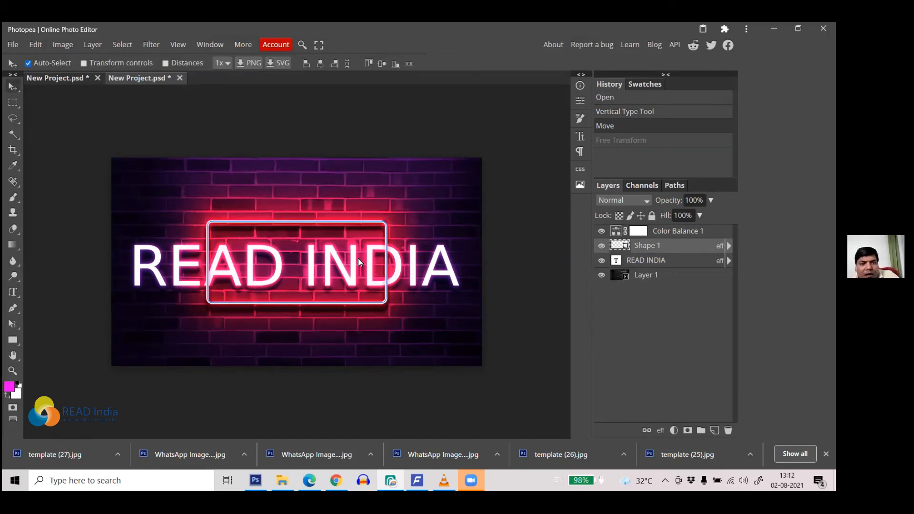
pyautogui.hotkey('ctrl', 't')
pyautogui.moveTo(386, 260); pyautogui.dragTo(360, 266)
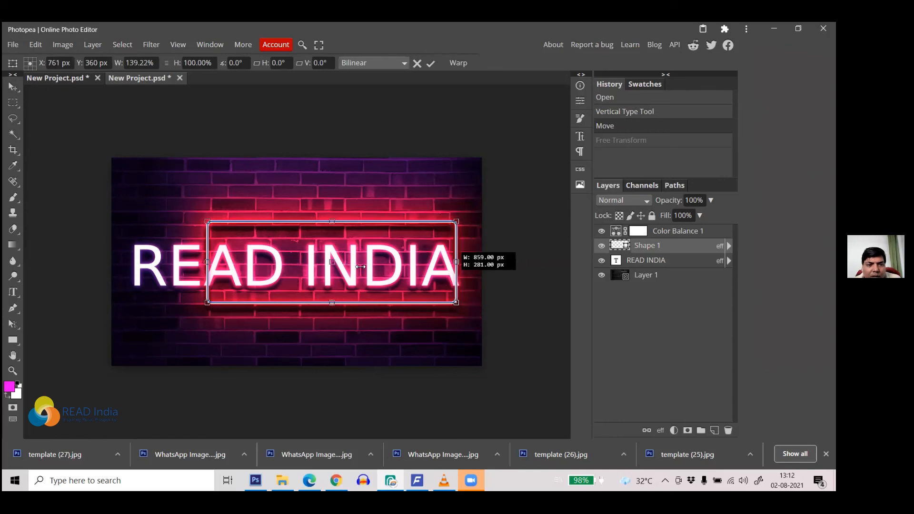
pyautogui.moveTo(206, 263); pyautogui.dragTo(123, 267)
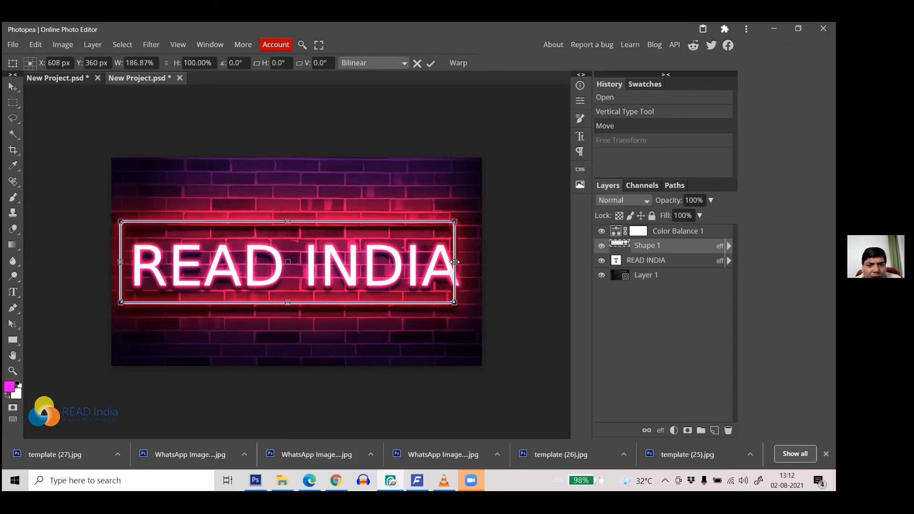
pyautogui.moveTo(463, 266); pyautogui.dragTo(474, 269)
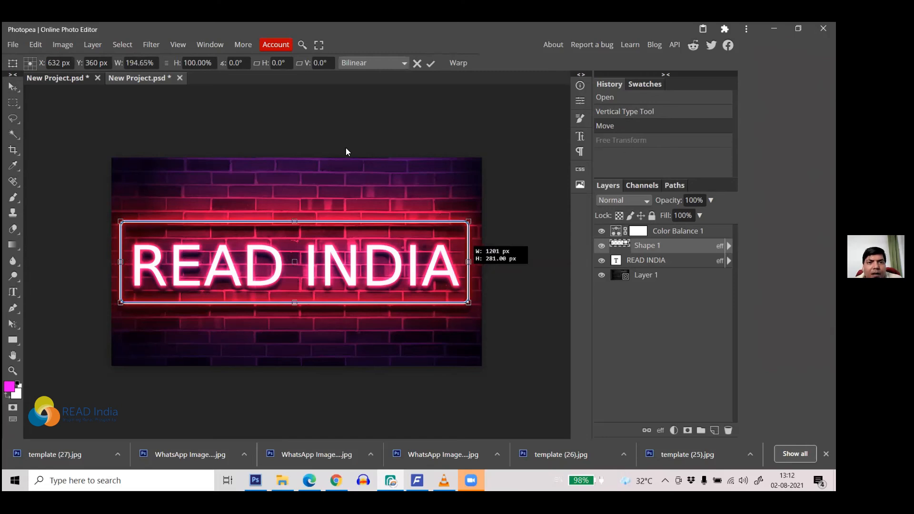
pyautogui.click(430, 64)
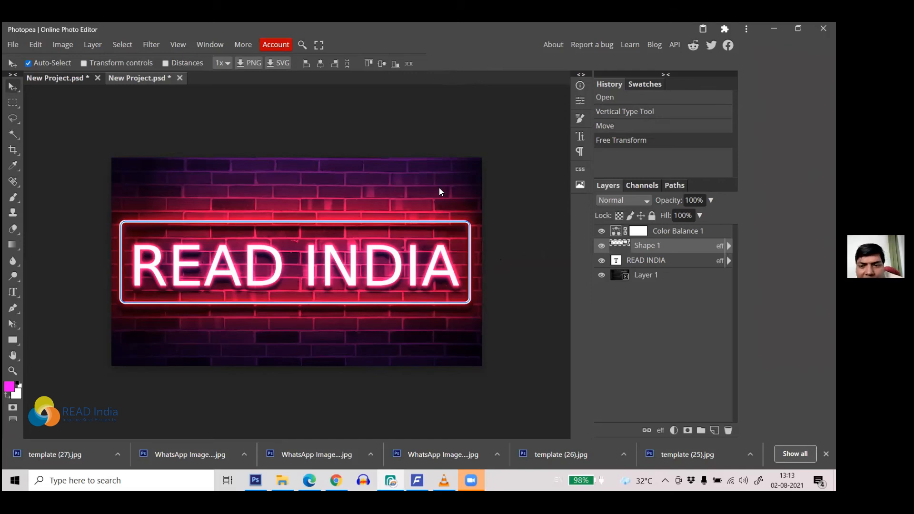
# Step: Toggle Layer 1 and Color Balance 1 visibility to compare, leaving brick-wall Layer 1 hidden
pyautogui.click(602, 276)
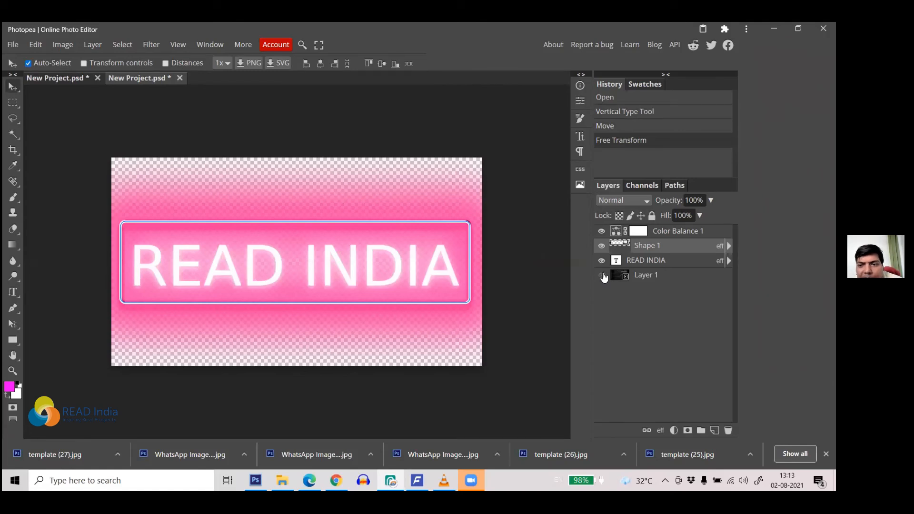
pyautogui.click(603, 231)
pyautogui.click(602, 232)
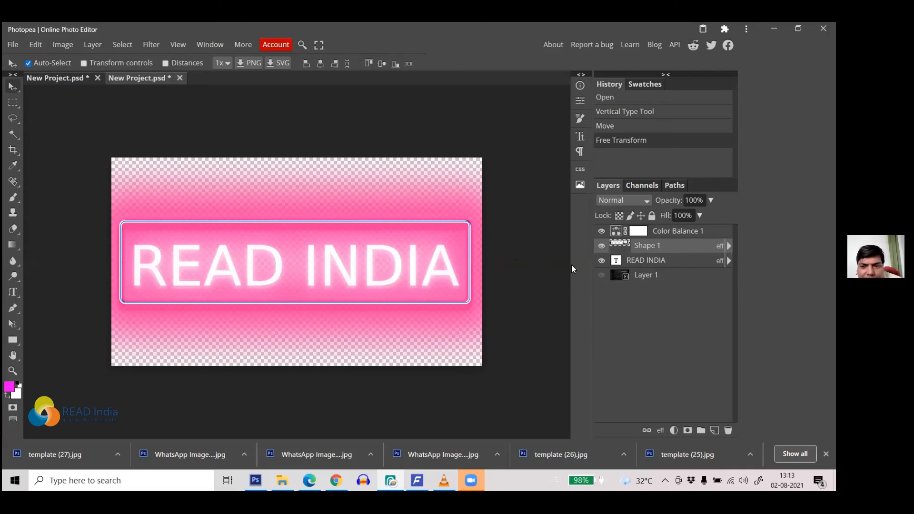
pyautogui.click(602, 275)
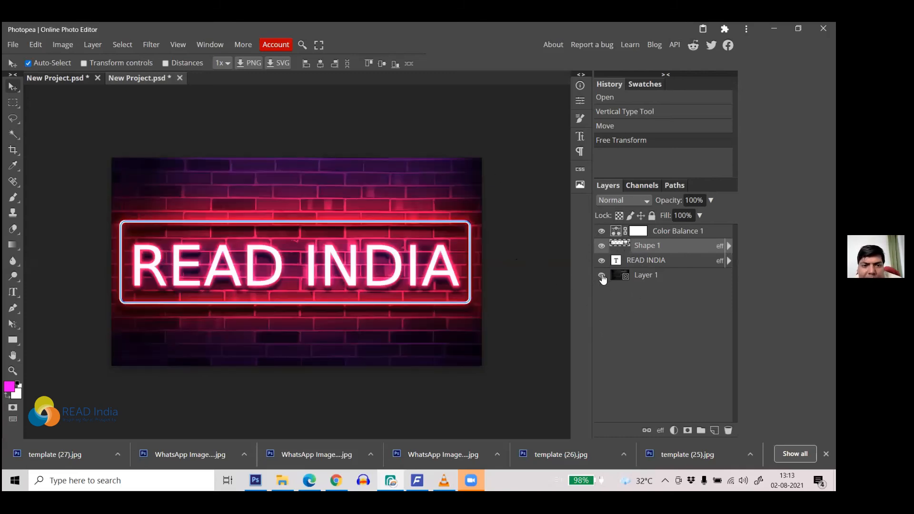
pyautogui.click(602, 275)
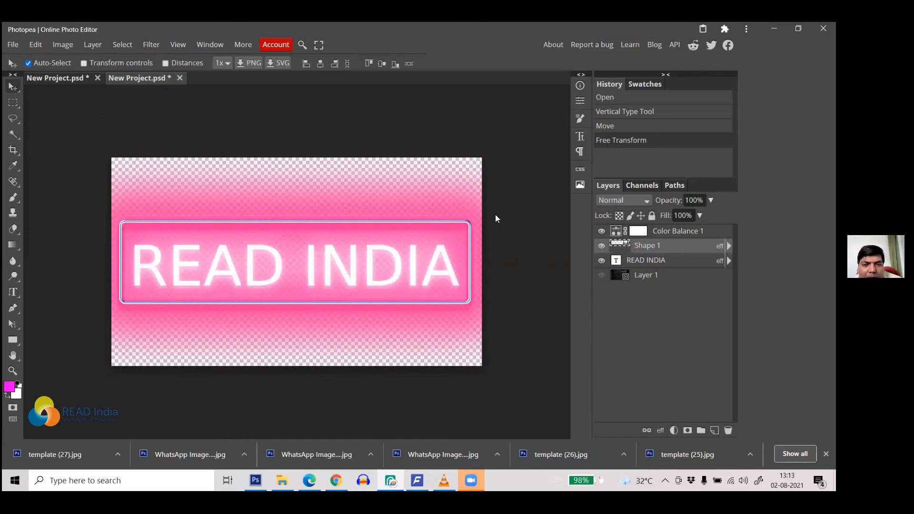
pyautogui.click(600, 276)
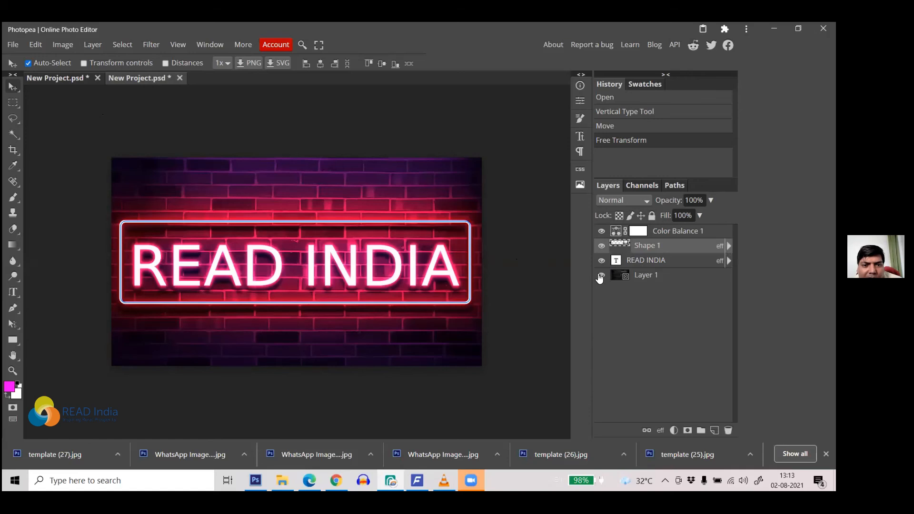
pyautogui.click(601, 276)
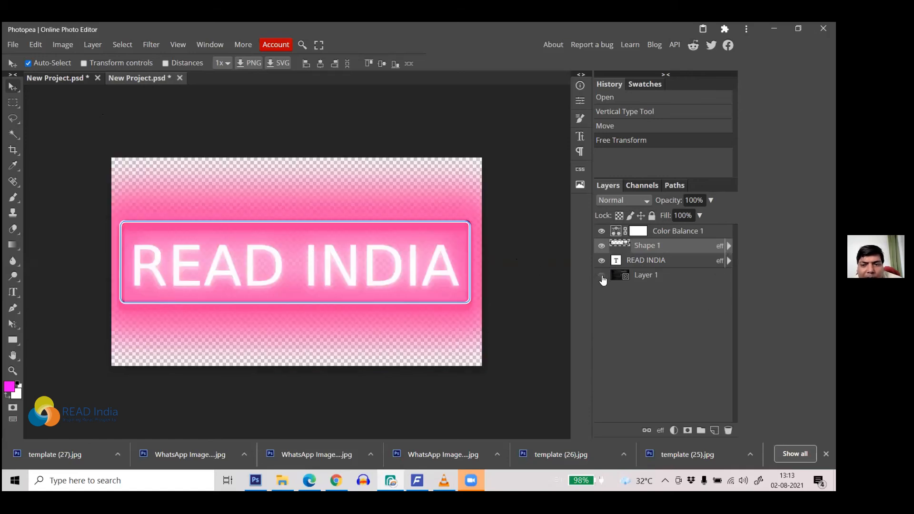
# Step: Preview the READ INDIA sign as a PNG export, then select the whole canvas
pyautogui.click(15, 44)
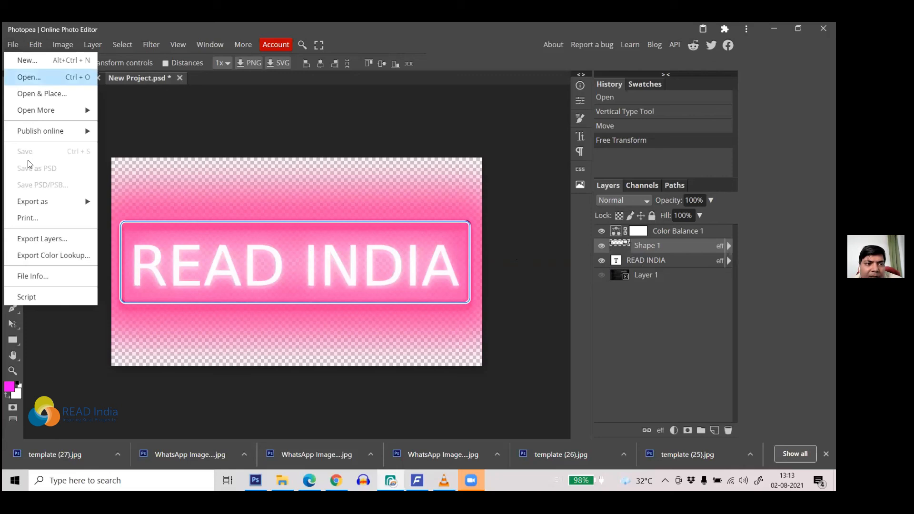
pyautogui.moveTo(71, 198)
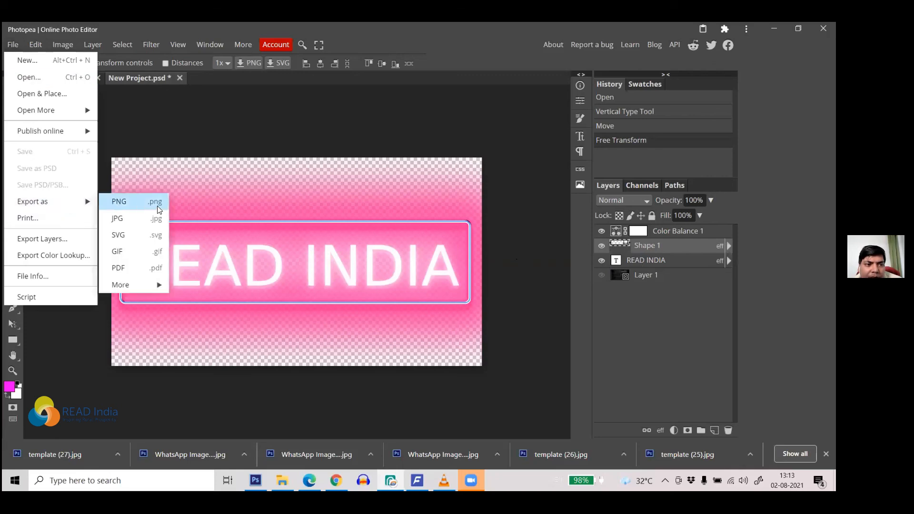
pyautogui.click(130, 202)
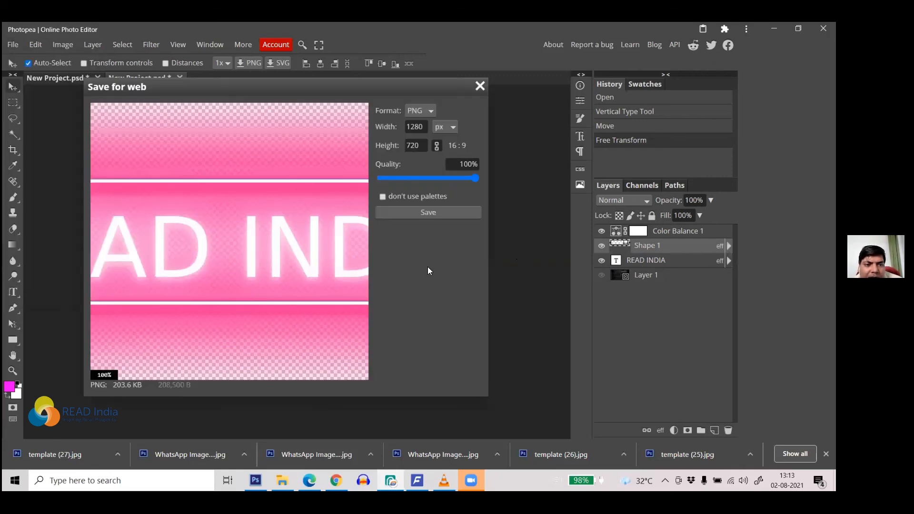
pyautogui.click(479, 87)
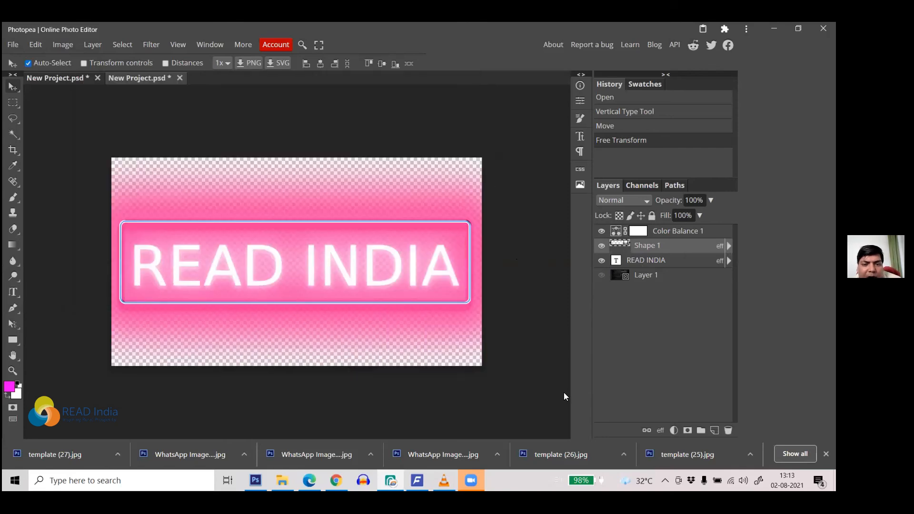
pyautogui.hotkey('ctrl', 'a')
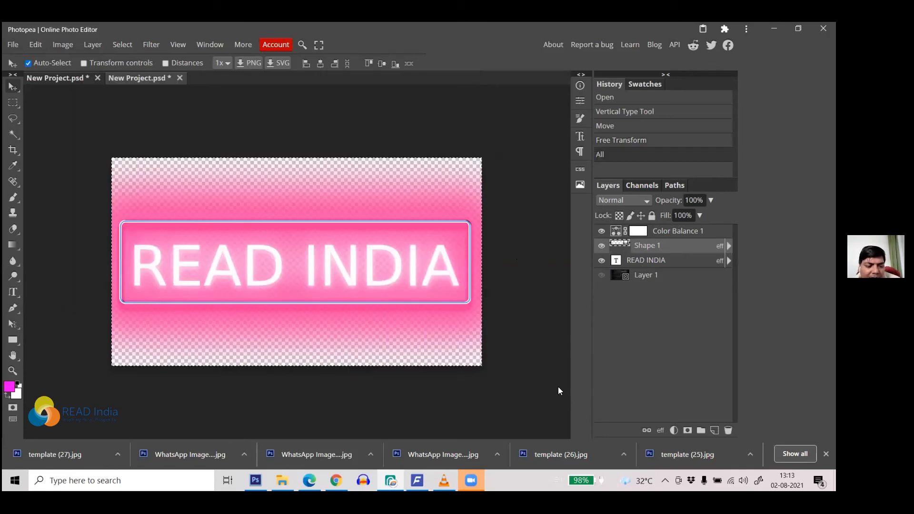
# Step: Paste the clipboard into the vertical READINDIA project, then return to the neon sign project
pyautogui.click(55, 78)
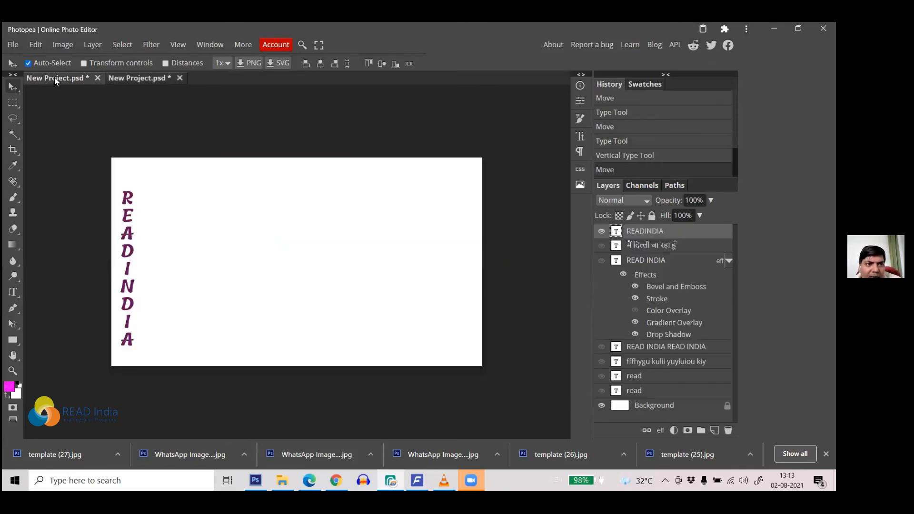
pyautogui.hotkey('ctrl', 'v')
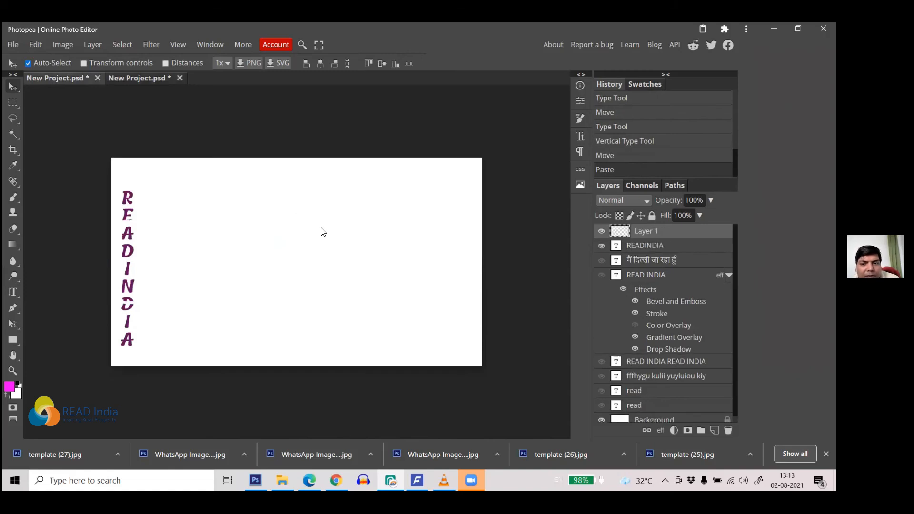
pyautogui.click(153, 79)
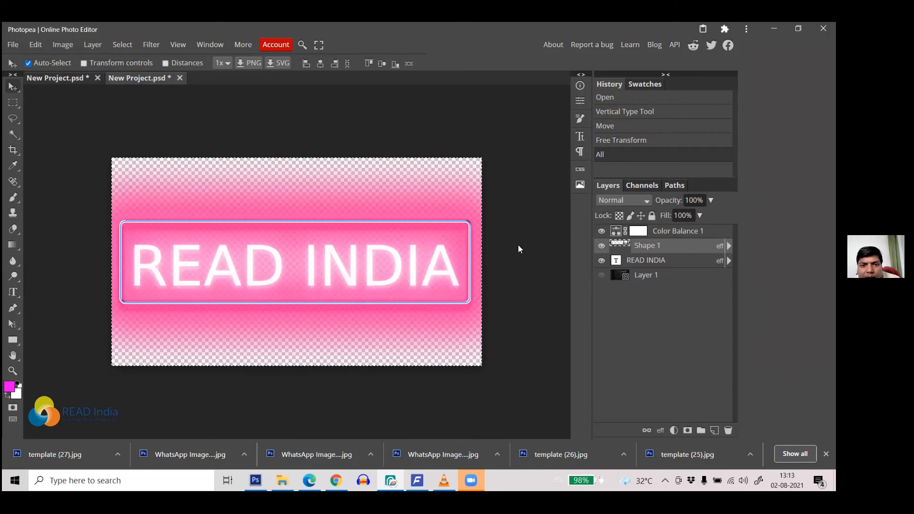
# Step: Copy the neon sign merged, paste it into the white project, and hide the READINDIA text
pyautogui.click(36, 45)
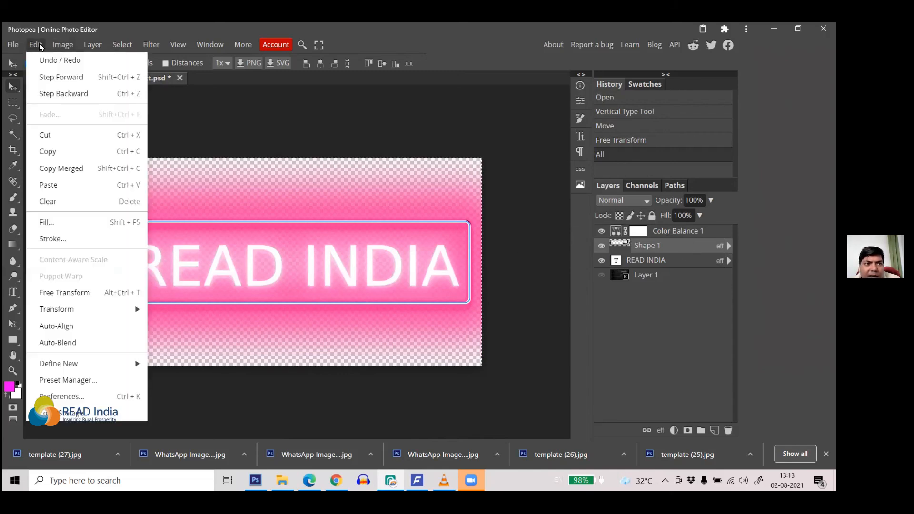
pyautogui.click(80, 168)
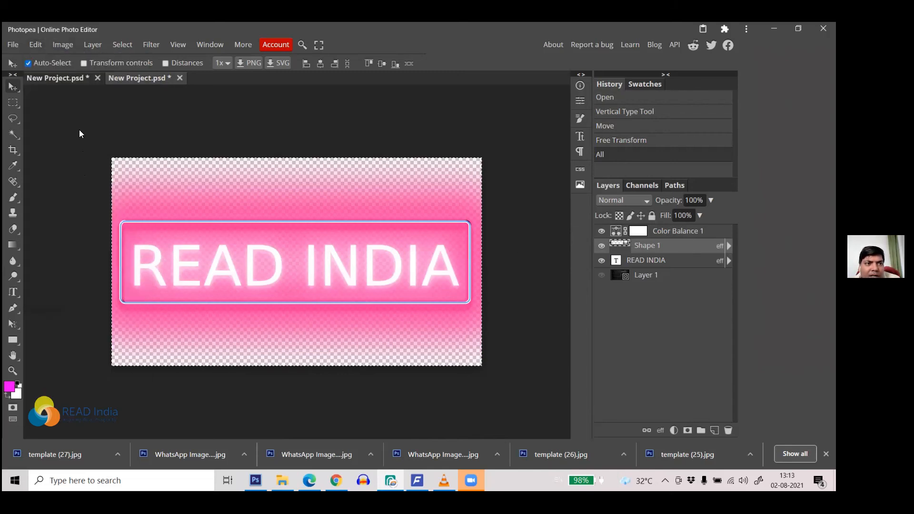
pyautogui.click(62, 74)
pyautogui.hotkey('ctrl', 'v')
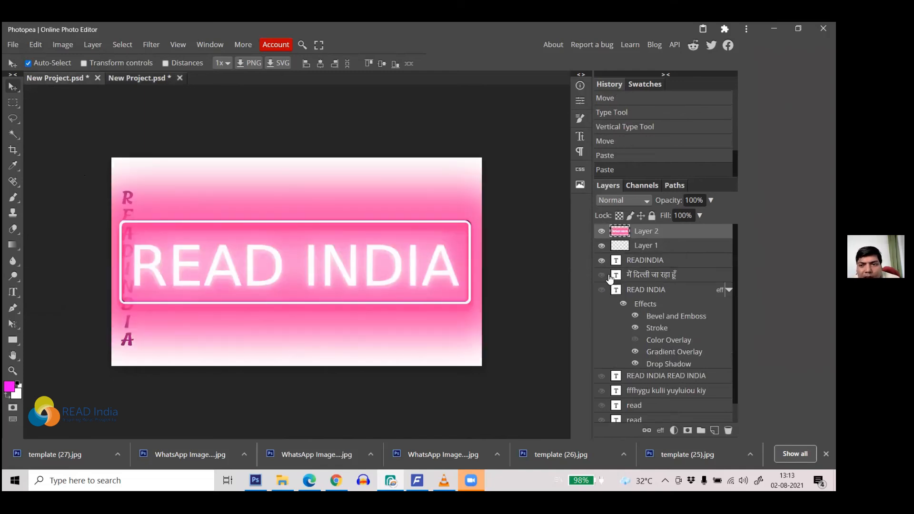
pyautogui.click(601, 260)
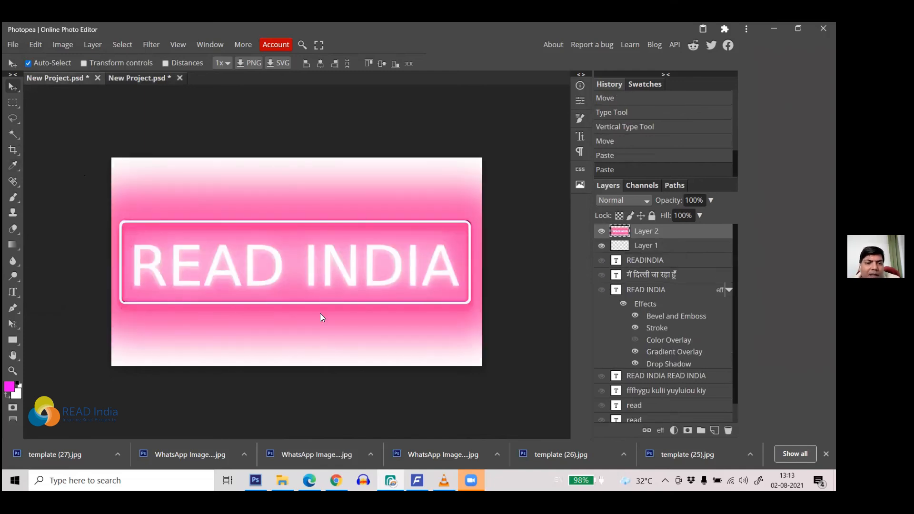
pyautogui.scroll(-1, 690, 409)
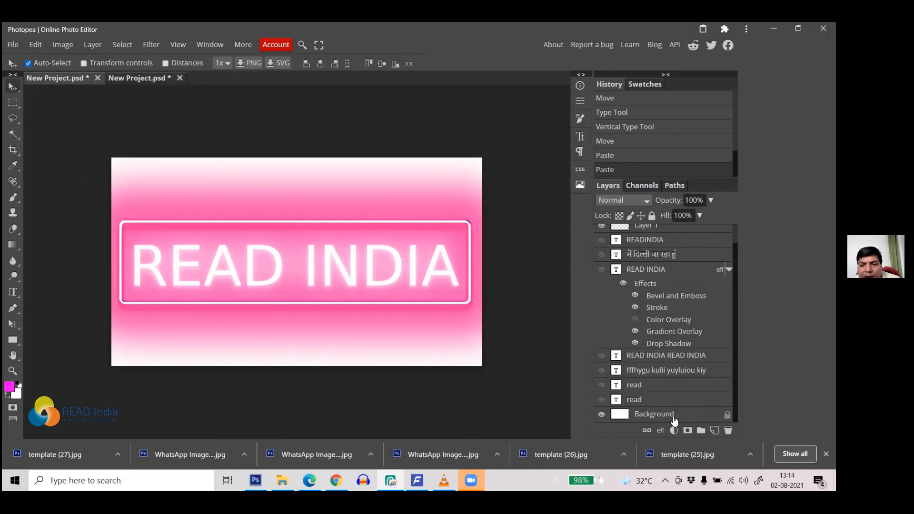
# Step: Fill a new layer above Background with dark purple, then deselect
pyautogui.click(675, 421)
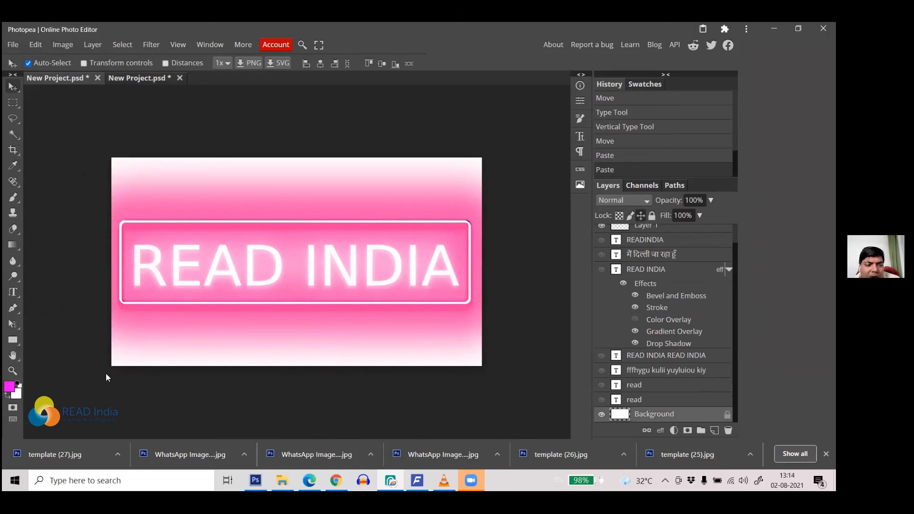
pyautogui.click(11, 388)
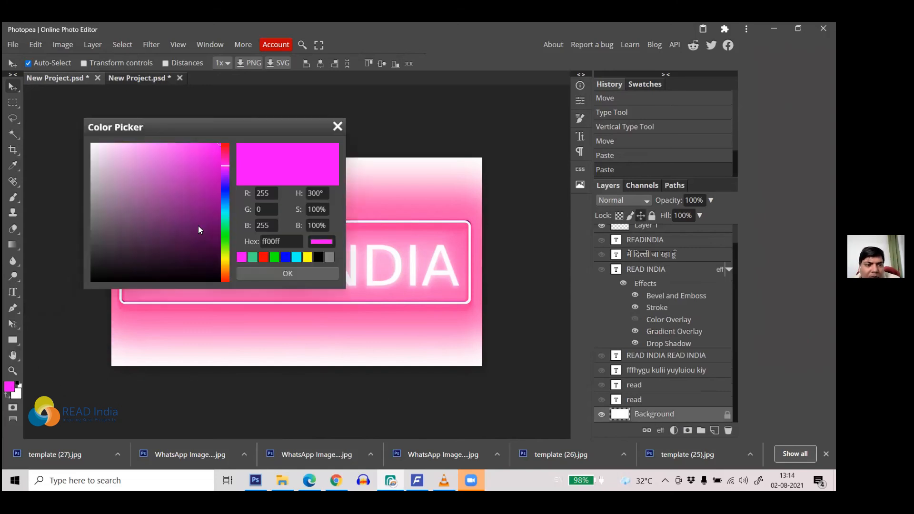
pyautogui.click(200, 240)
pyautogui.click(249, 273)
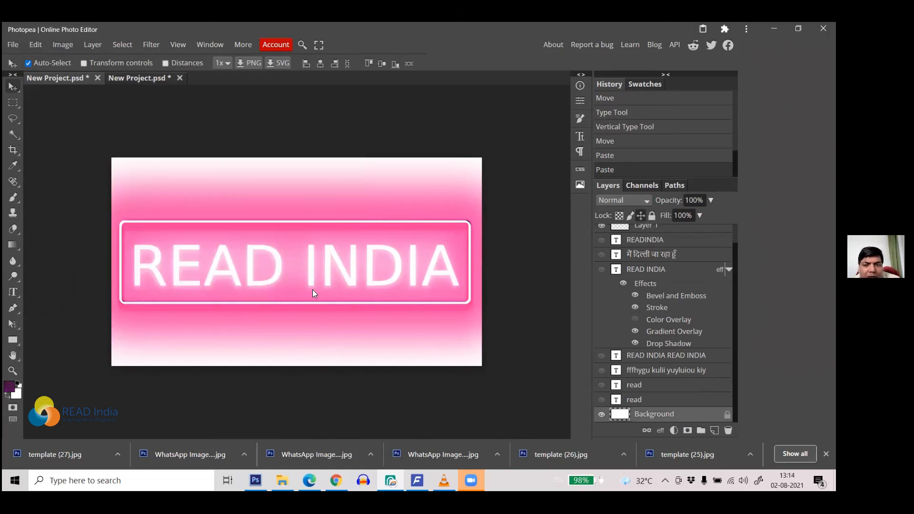
pyautogui.click(715, 429)
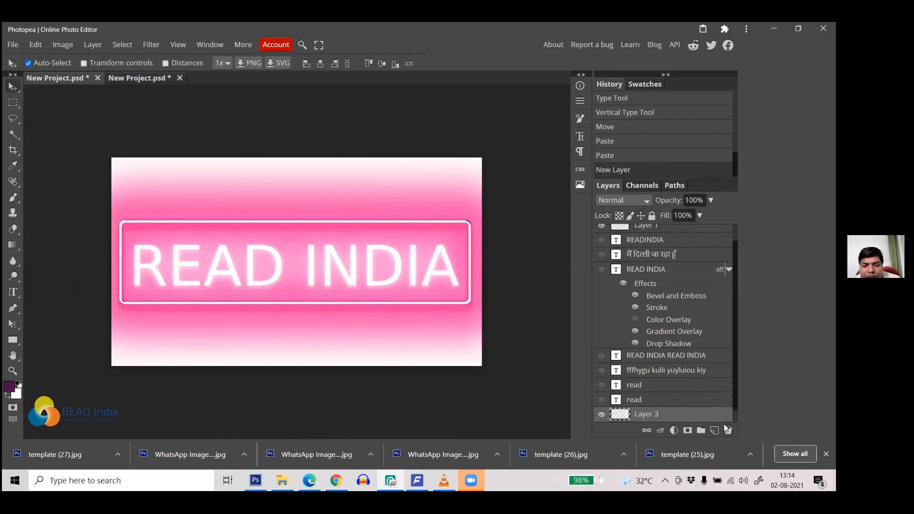
pyautogui.hotkey('alt', 'BackSpace')
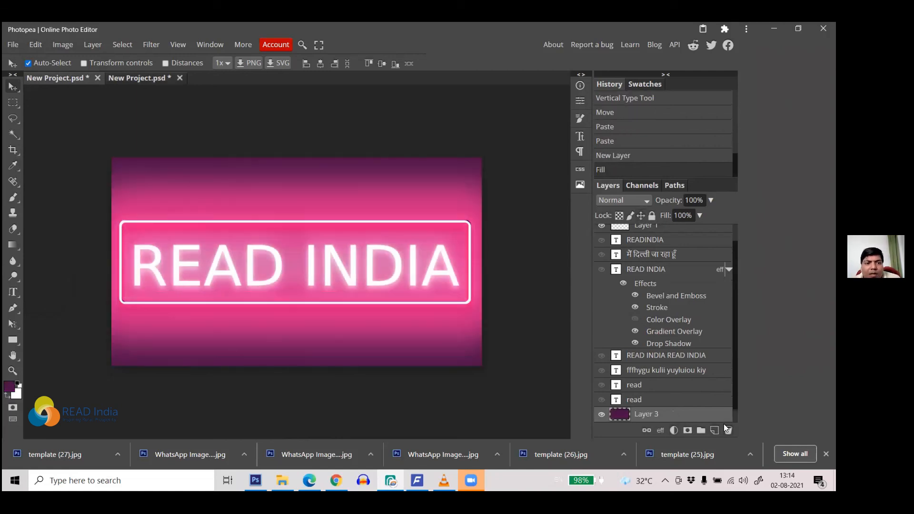
pyautogui.hotkey('ctrl', 'd')
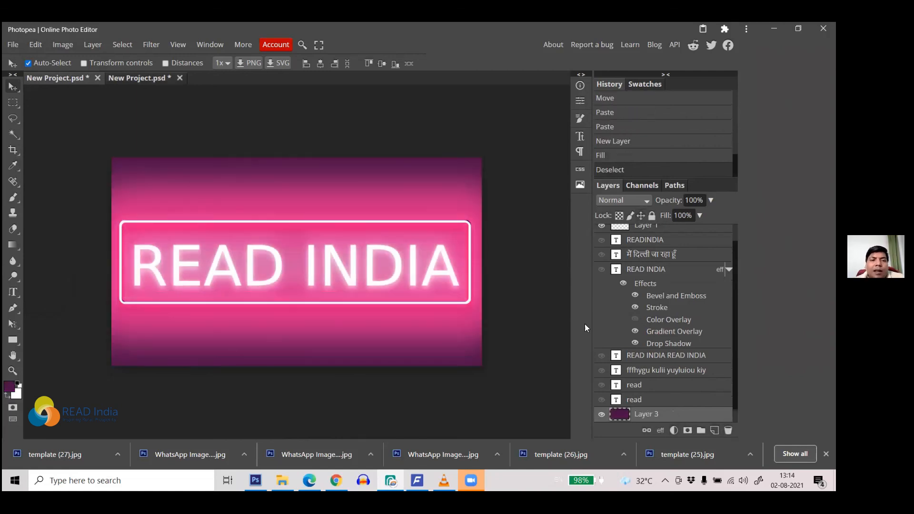
pyautogui.click(14, 45)
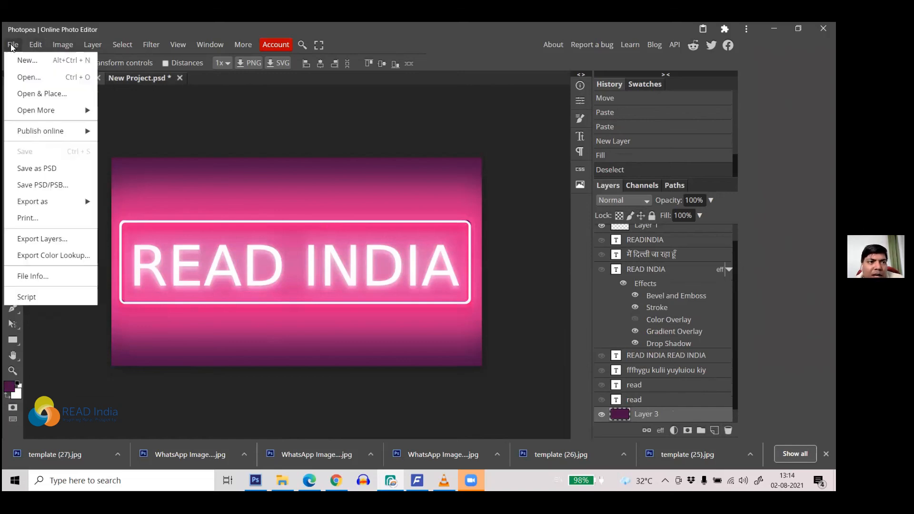
# Step: Open the Golden Text Effect template from the PSD Templates gallery
pyautogui.moveTo(42, 110)
pyautogui.click(132, 144)
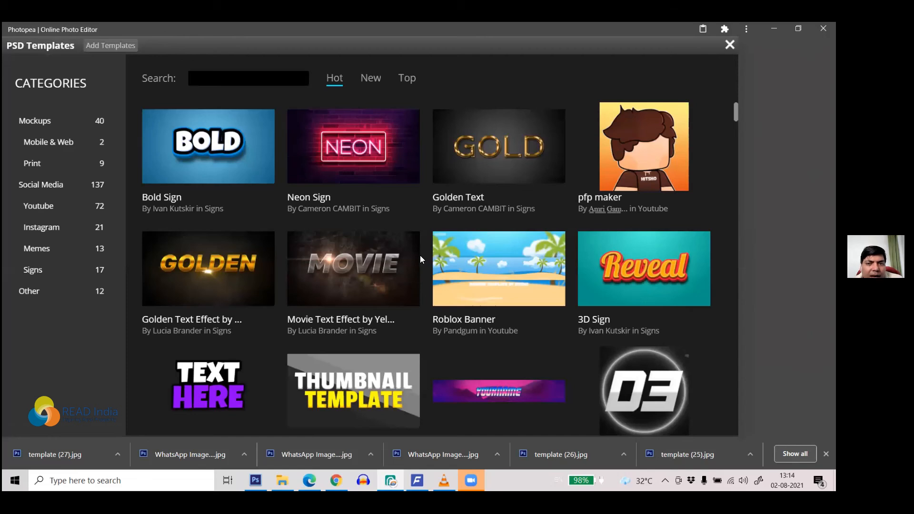
pyautogui.click(232, 286)
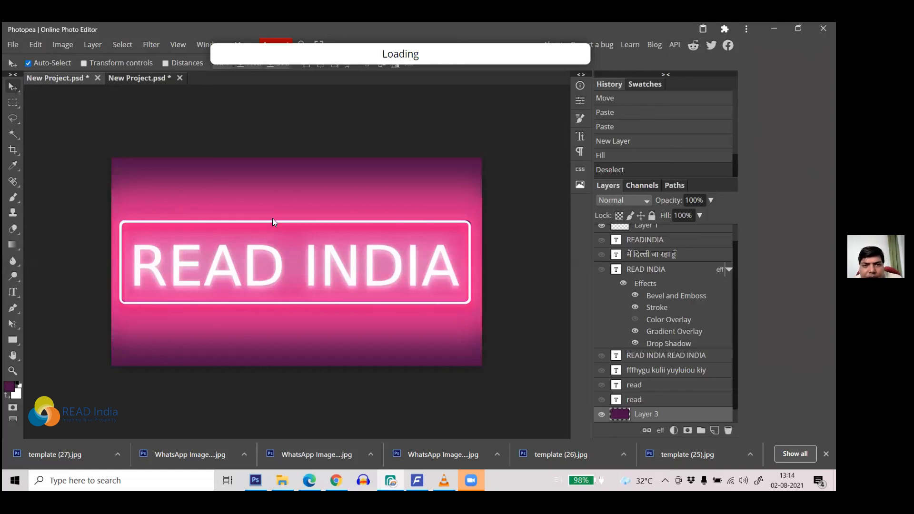
# Step: Replace GOLDEN with READ INDIA and shrink its font size from 221 px to 159 px
pyautogui.click(13, 291)
pyautogui.click(260, 245)
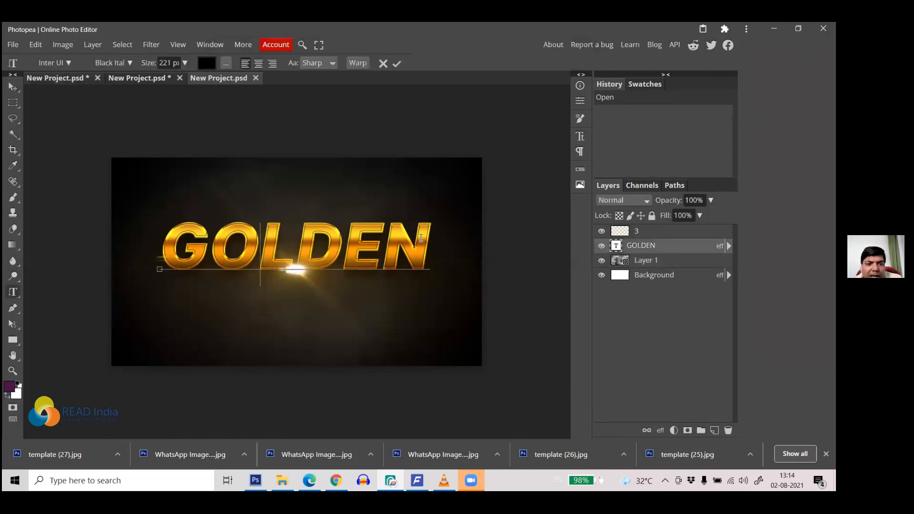
pyautogui.moveTo(425, 235); pyautogui.dragTo(161, 237)
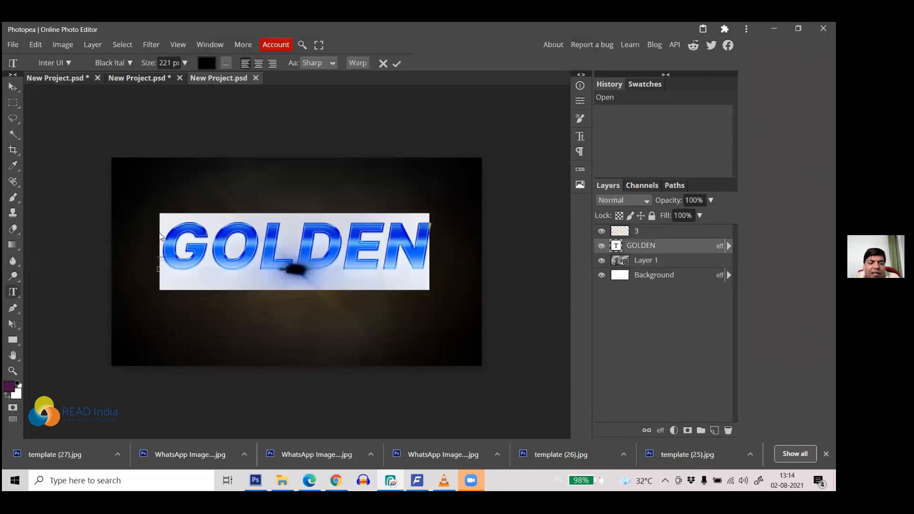
pyautogui.write('RE')
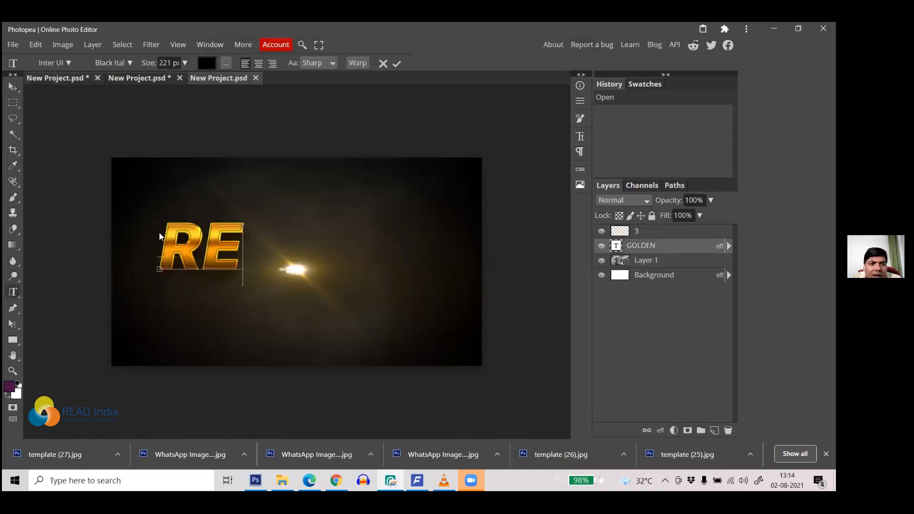
pyautogui.write('AD INDI')
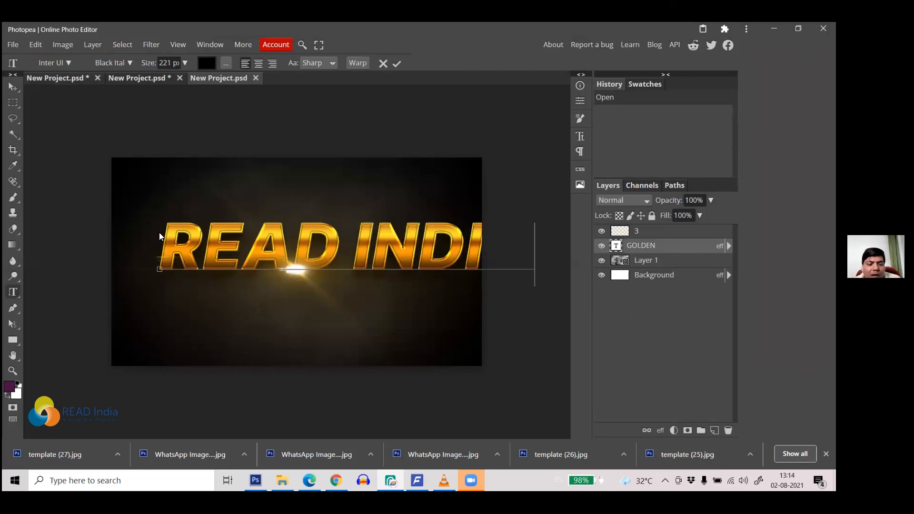
pyautogui.hotkey('ctrl', 'a')
pyautogui.moveTo(151, 62); pyautogui.dragTo(124, 71)
pyautogui.click(13, 87)
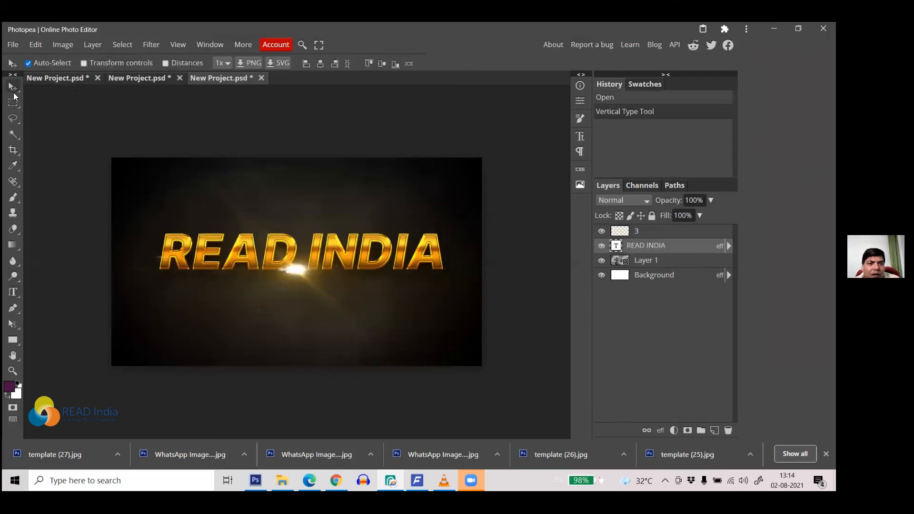
# Step: Move the gold READ INDIA lower, hide the background and flare layers, and load the text selection
pyautogui.moveTo(233, 246); pyautogui.dragTo(225, 278)
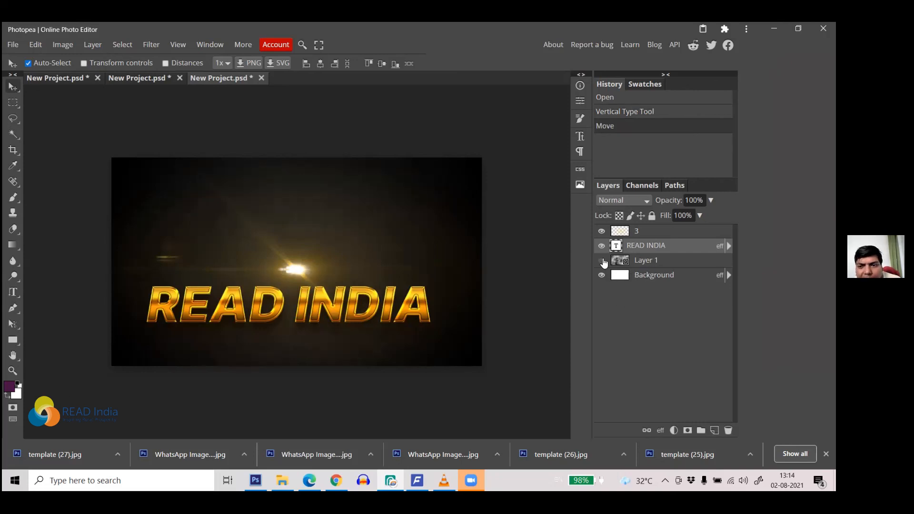
pyautogui.click(601, 275)
pyautogui.click(601, 231)
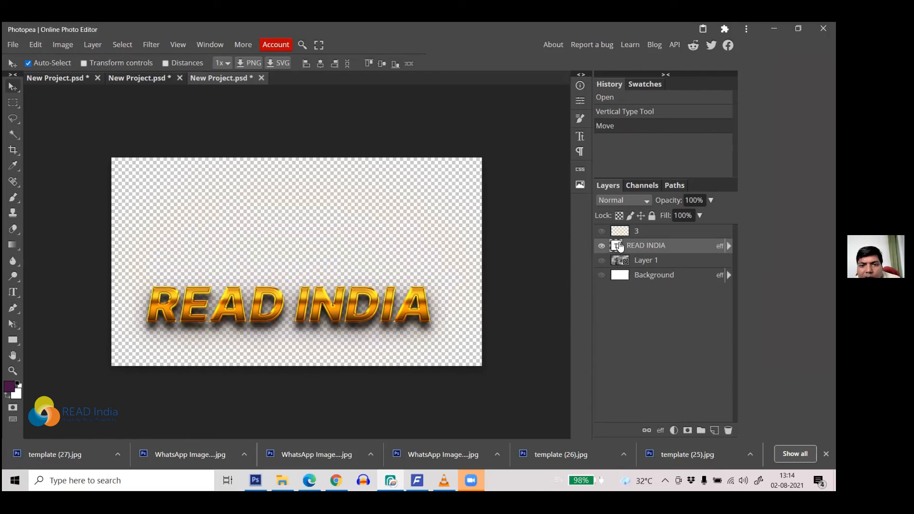
pyautogui.keyDown('ctrl'); pyautogui.click(618, 245); pyautogui.keyUp('ctrl')
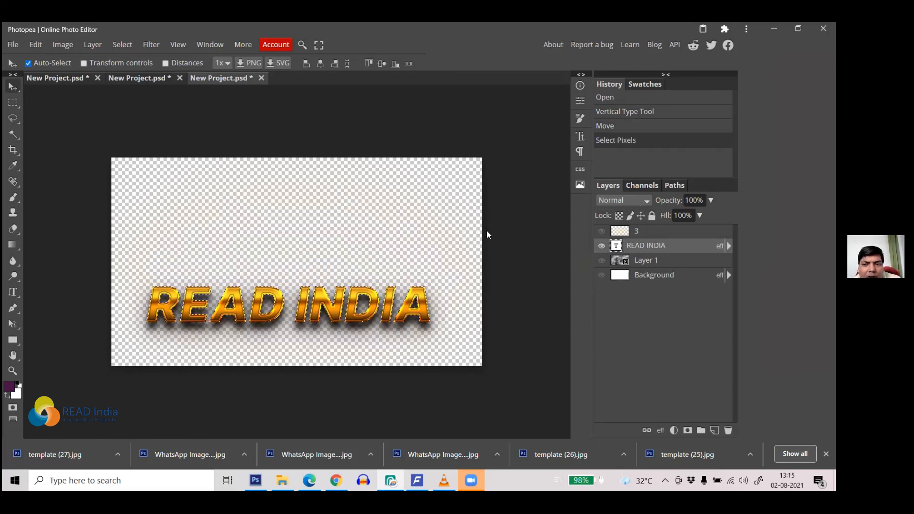
# Step: Copy the gold text merged, then hide the pink sign Layer 2 in the purple project
pyautogui.click(40, 45)
pyautogui.click(74, 168)
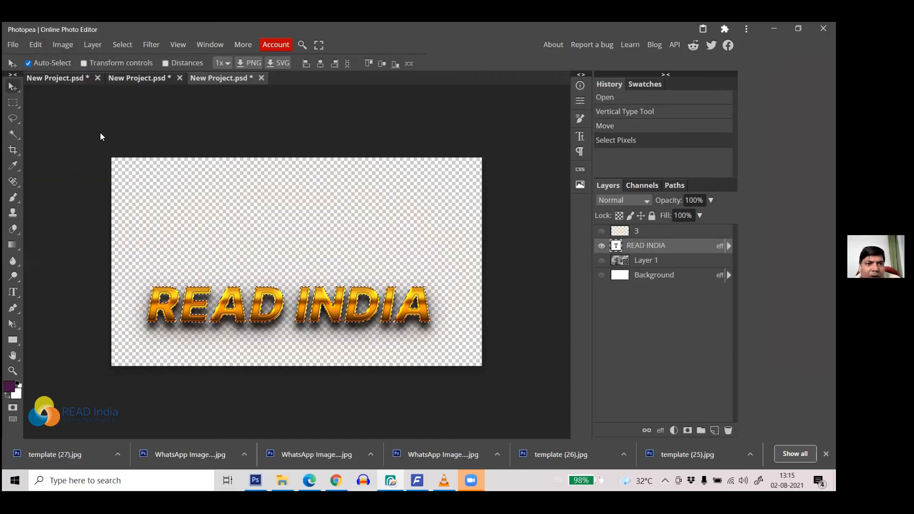
pyautogui.click(64, 78)
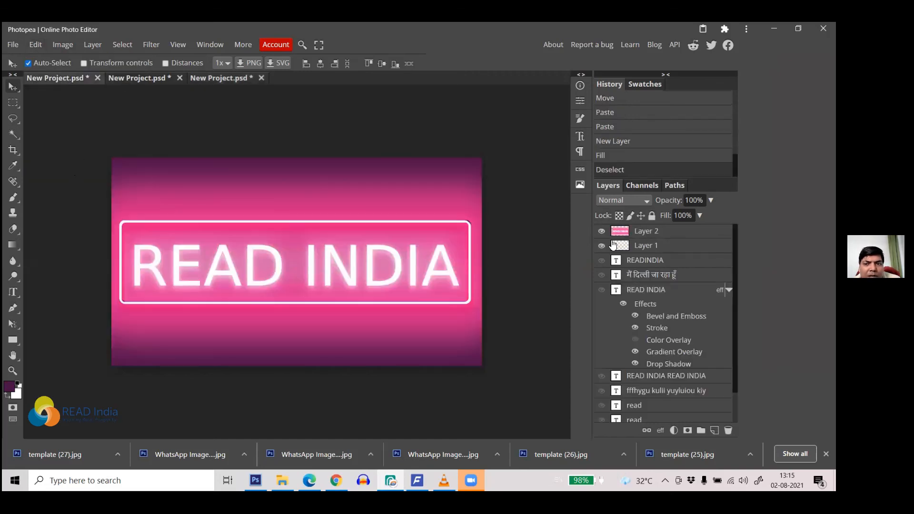
pyautogui.click(602, 231)
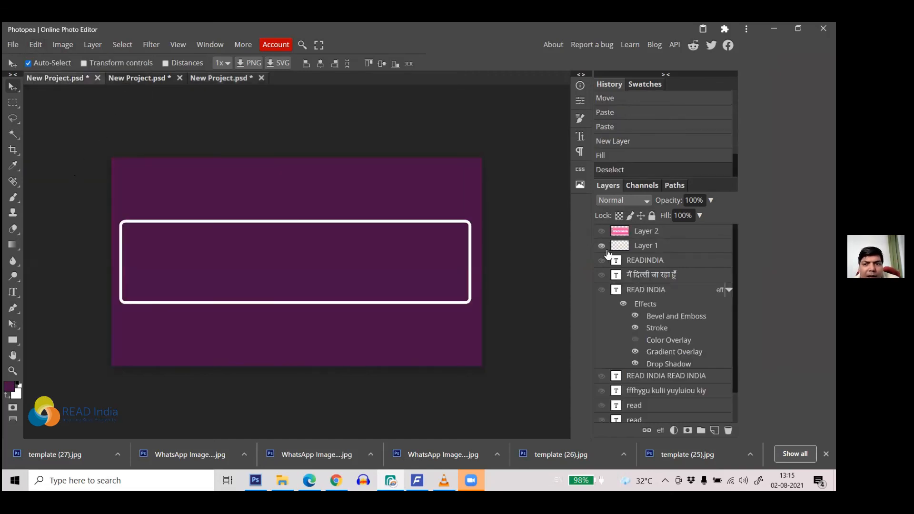
pyautogui.click(531, 231)
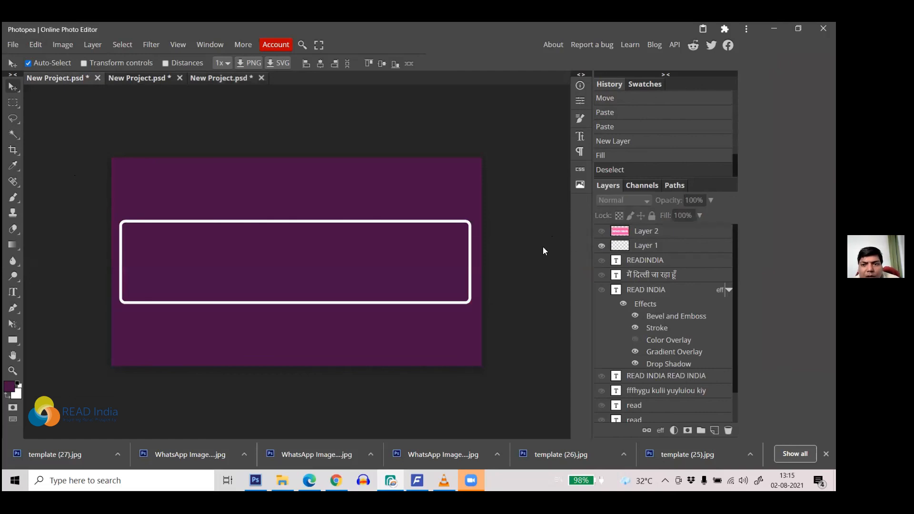
# Step: Hide the white rectangle, paste the gold READ INDIA, and position it in the upper half
pyautogui.click(601, 246)
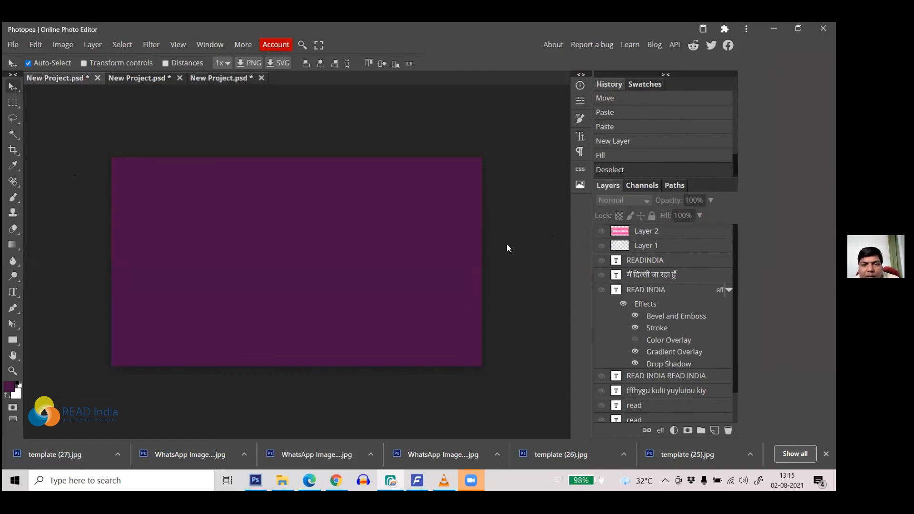
pyautogui.hotkey('ctrl', 'v')
pyautogui.moveTo(323, 294); pyautogui.dragTo(326, 208)
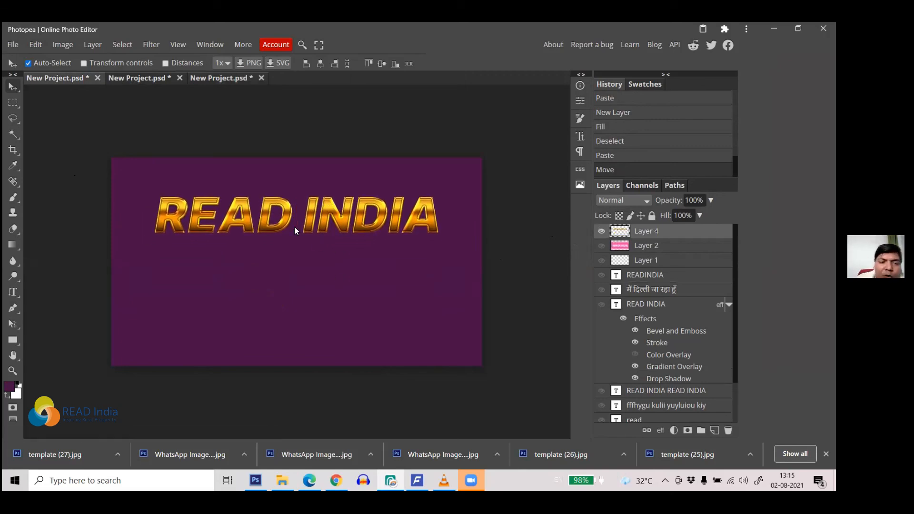
pyautogui.moveTo(285, 201); pyautogui.dragTo(283, 205)
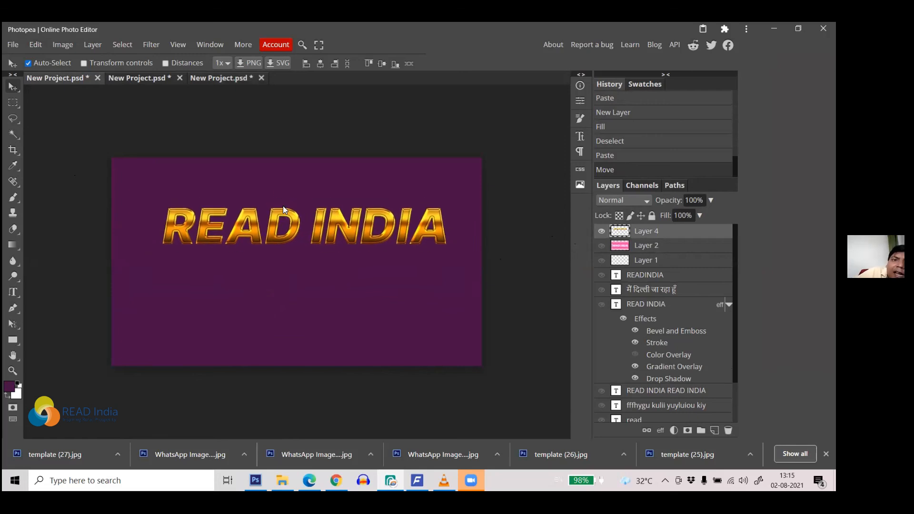
# Step: In the gold text project, show Background, Layer 1 and layer 3 again and clear the selection
pyautogui.click(226, 77)
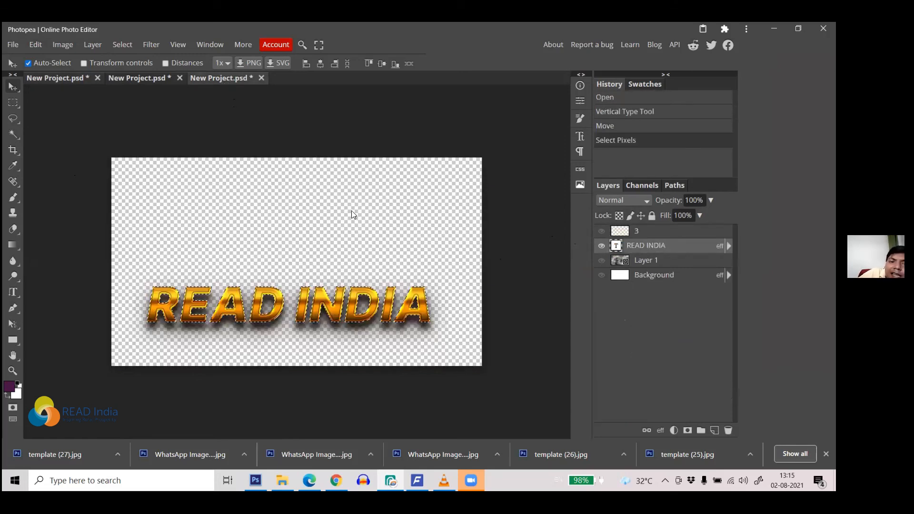
pyautogui.click(601, 275)
pyautogui.click(601, 260)
pyautogui.click(601, 231)
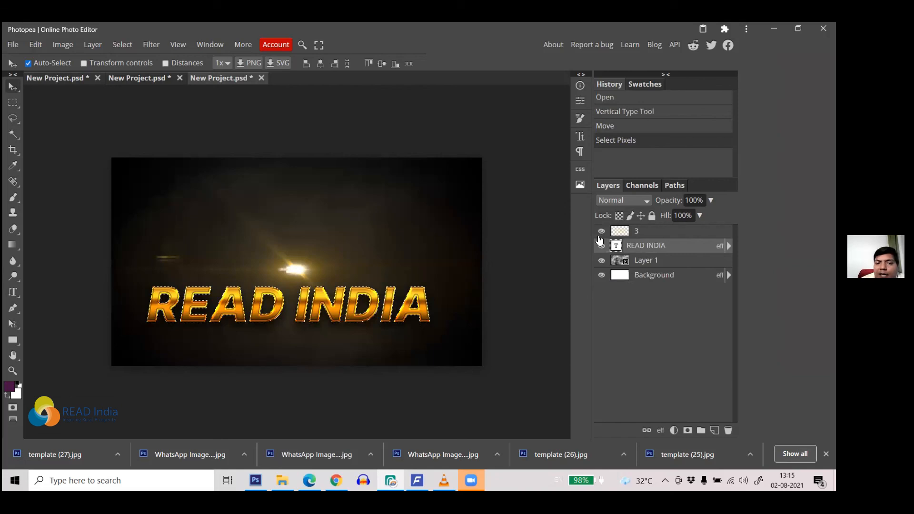
pyautogui.hotkey('ctrl', 'd')
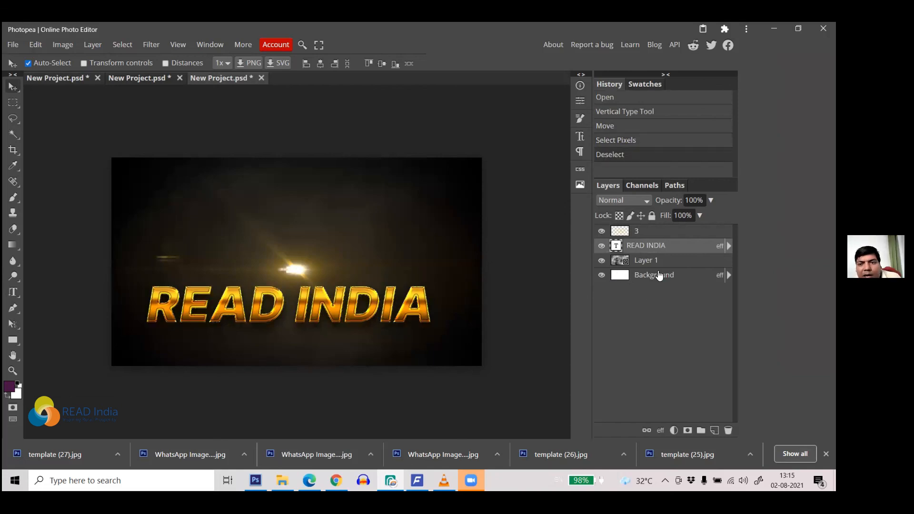
pyautogui.click(728, 246)
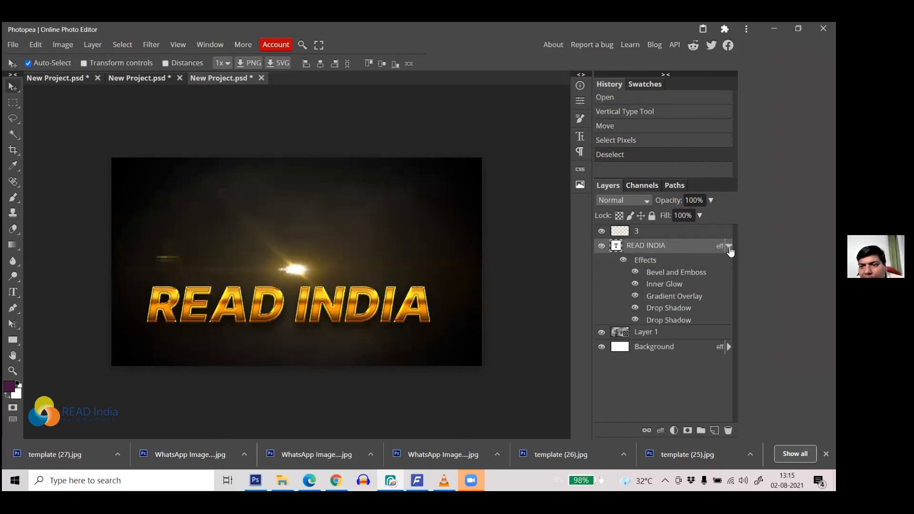
# Step: Open the READ INDIA layer style, review Bevel and Emboss, and define it as a new preset
pyautogui.doubleClick(682, 263)
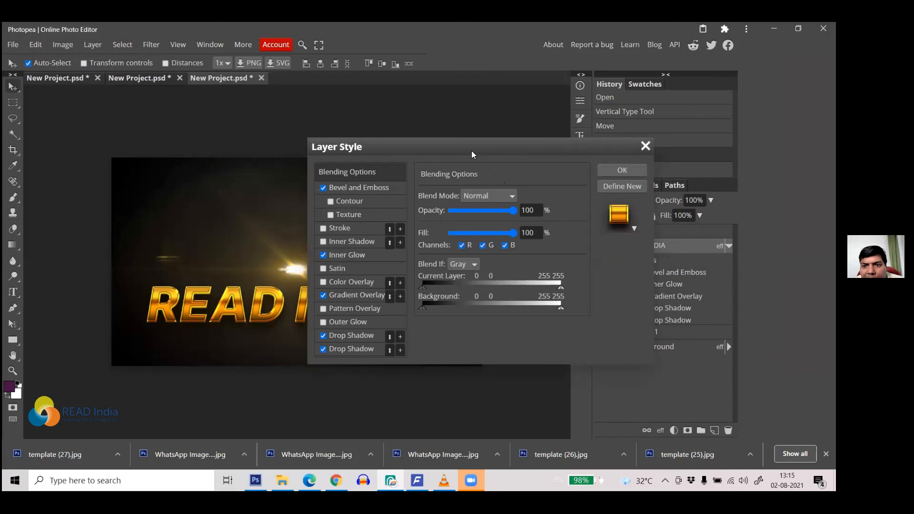
pyautogui.moveTo(471, 151); pyautogui.dragTo(627, 143)
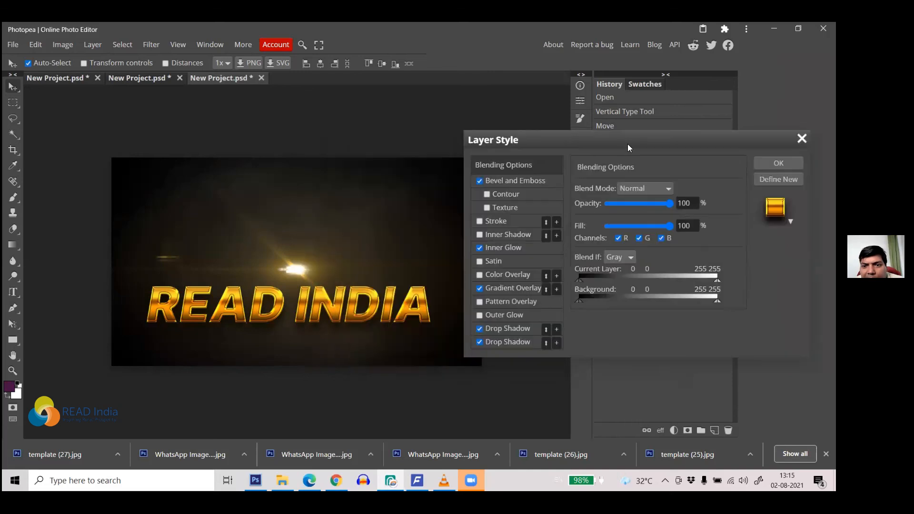
pyautogui.click(529, 178)
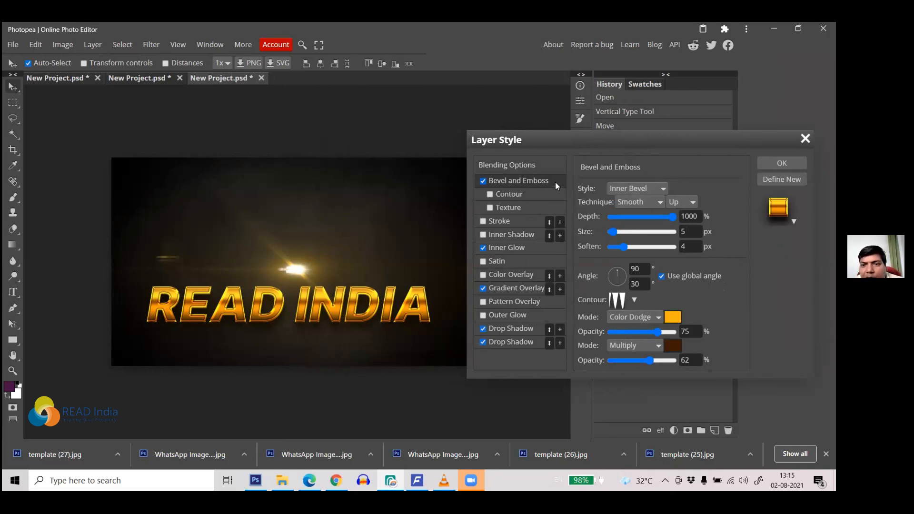
pyautogui.click(530, 167)
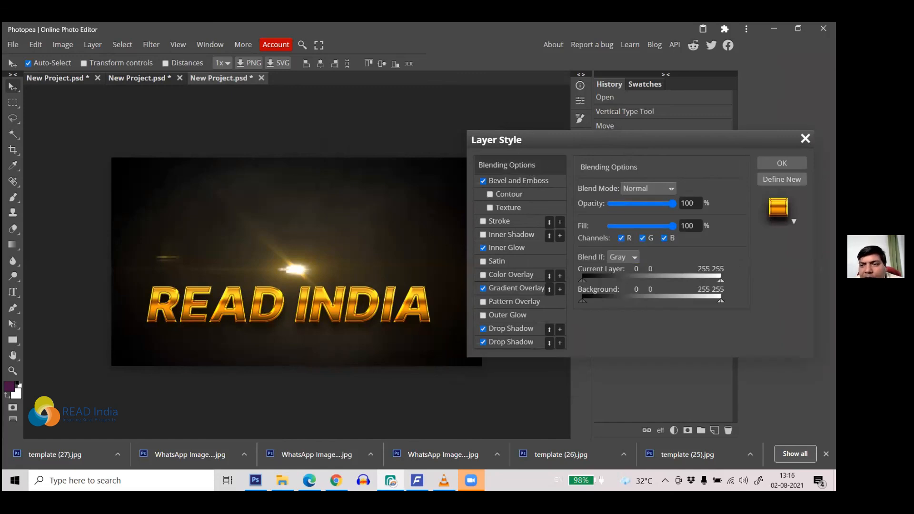
pyautogui.click(782, 179)
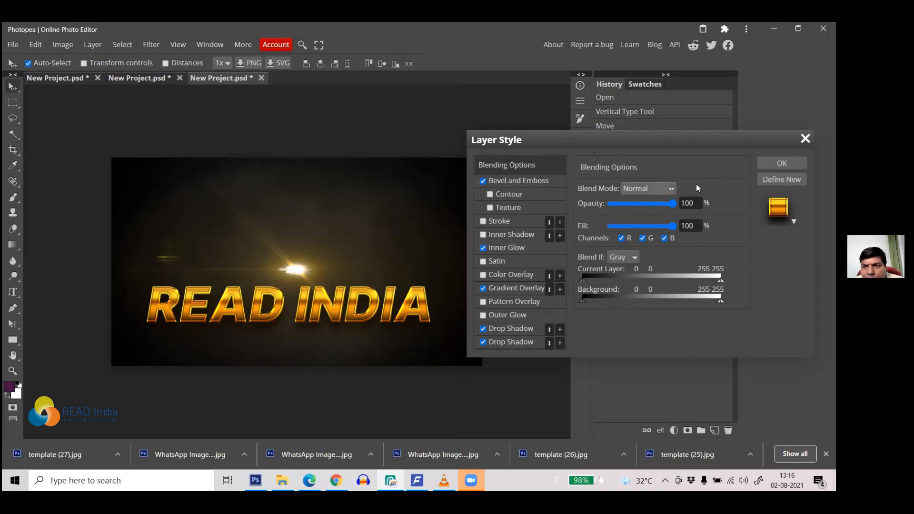
pyautogui.click(544, 180)
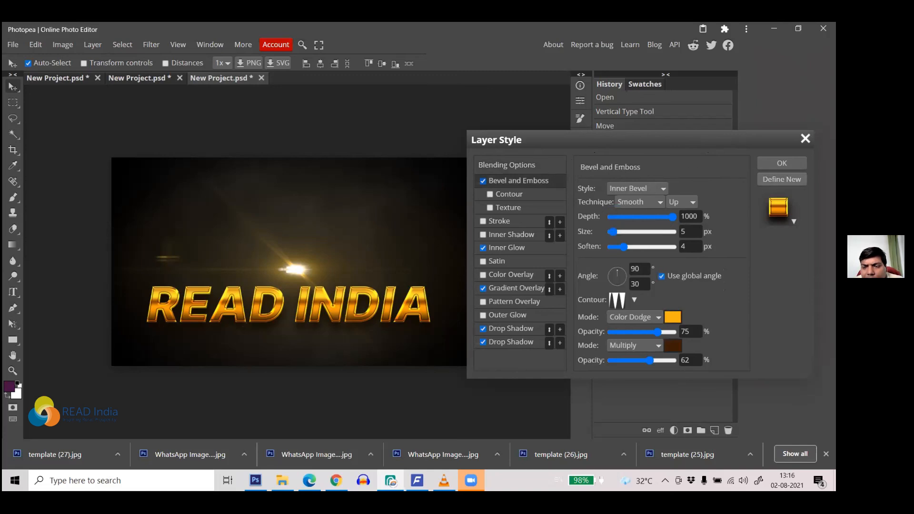
pyautogui.click(781, 179)
pyautogui.click(805, 139)
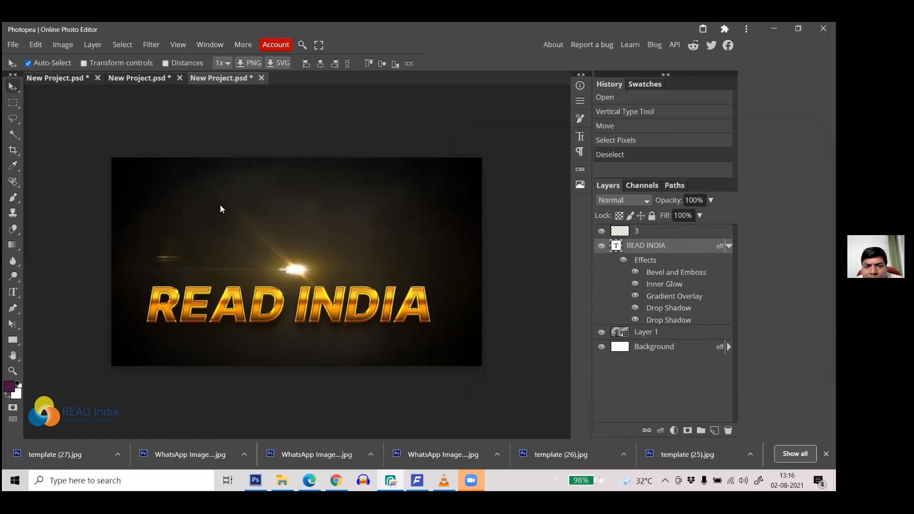
# Step: In the purple document, start a text layer and clear the stray RE text
pyautogui.click(58, 82)
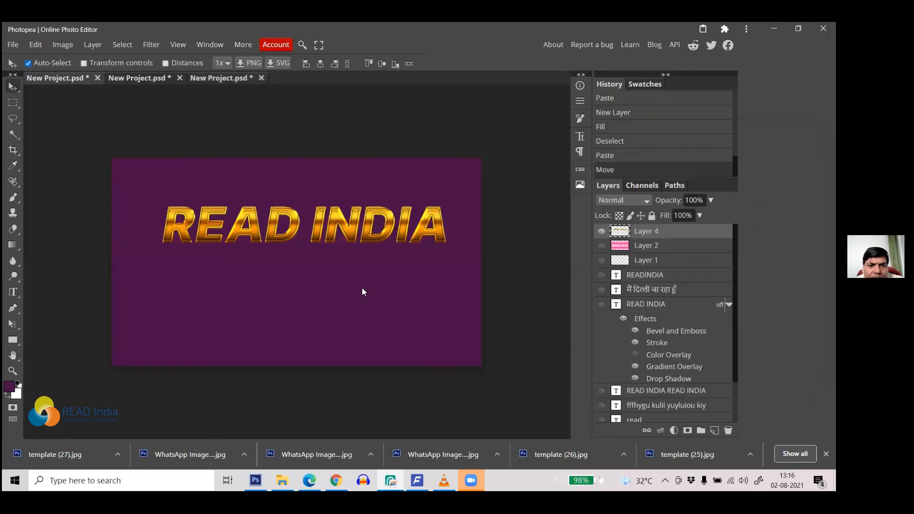
pyautogui.click(13, 291)
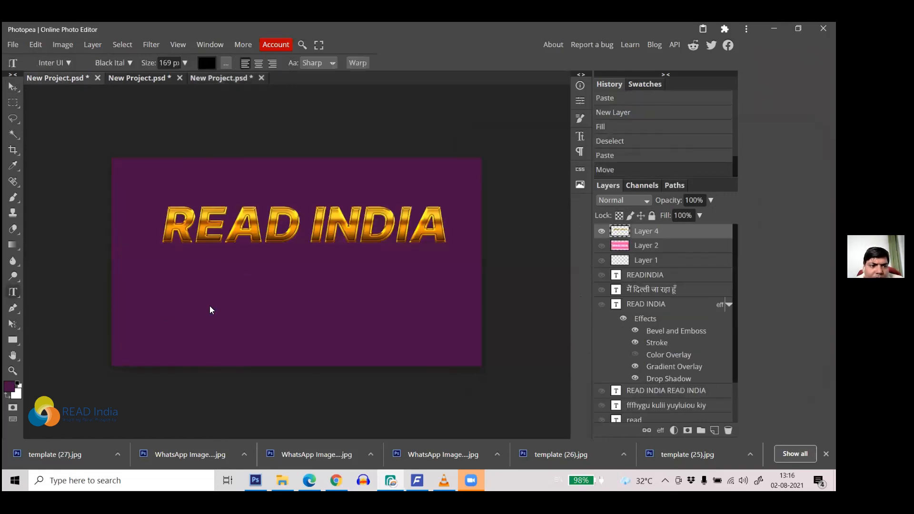
pyautogui.click(210, 307)
pyautogui.write('R')
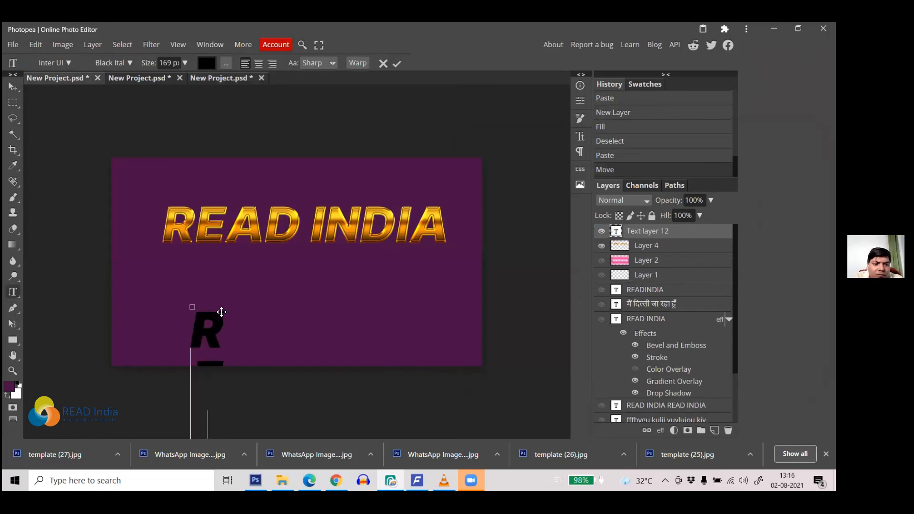
pyautogui.hotkey('ctrl', 'a')
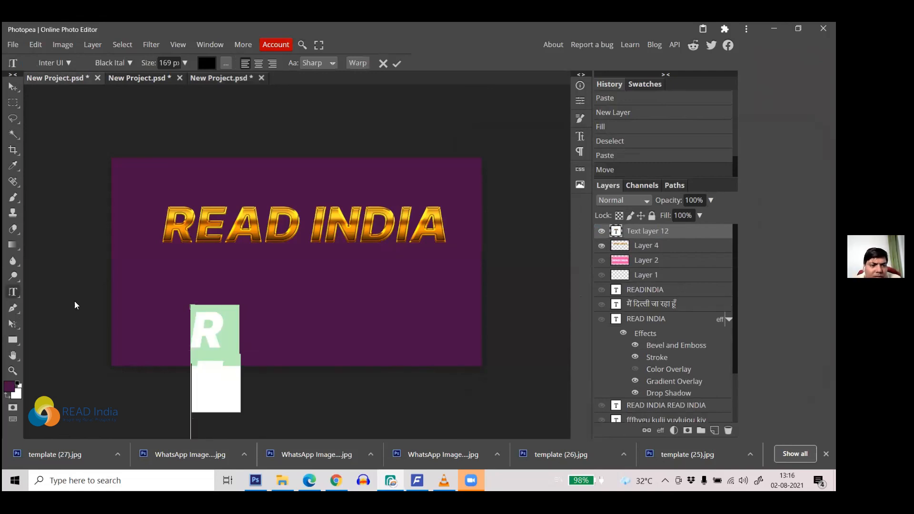
pyautogui.rightClick(15, 295)
pyautogui.click(43, 294)
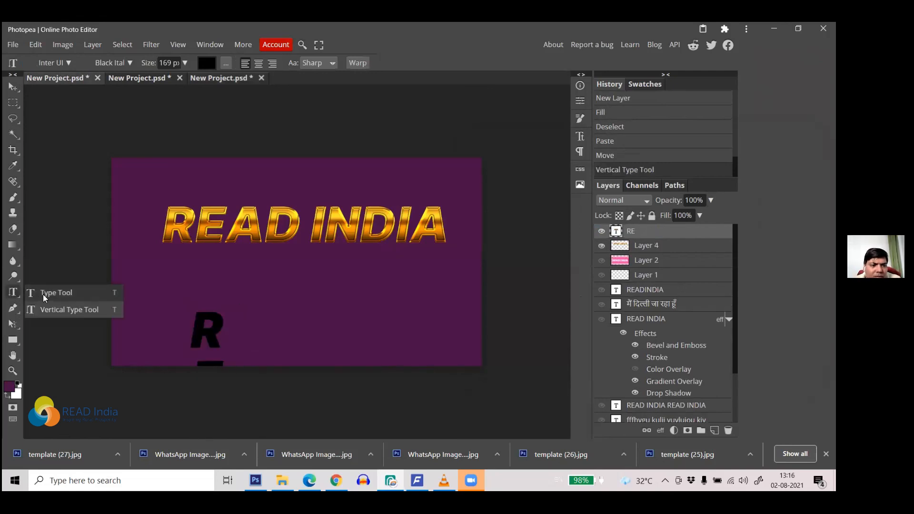
pyautogui.click(220, 320)
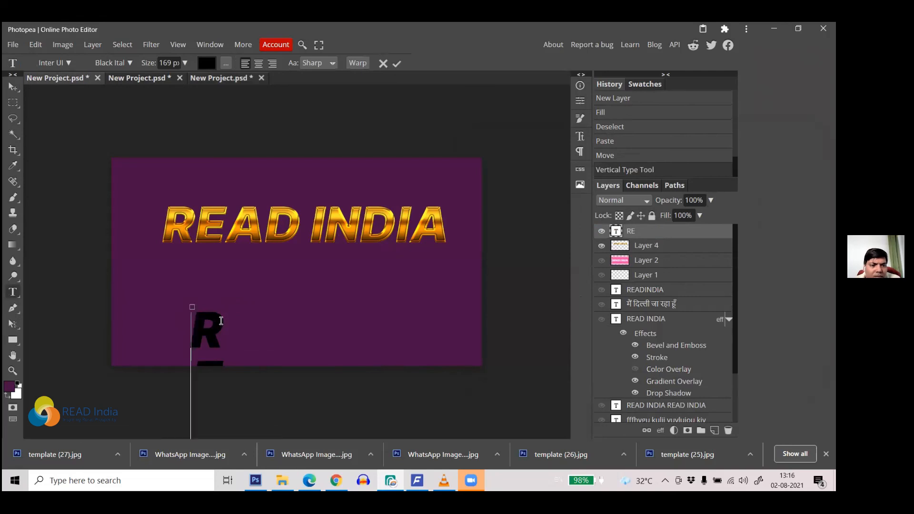
pyautogui.hotkey('ctrl', 'a')
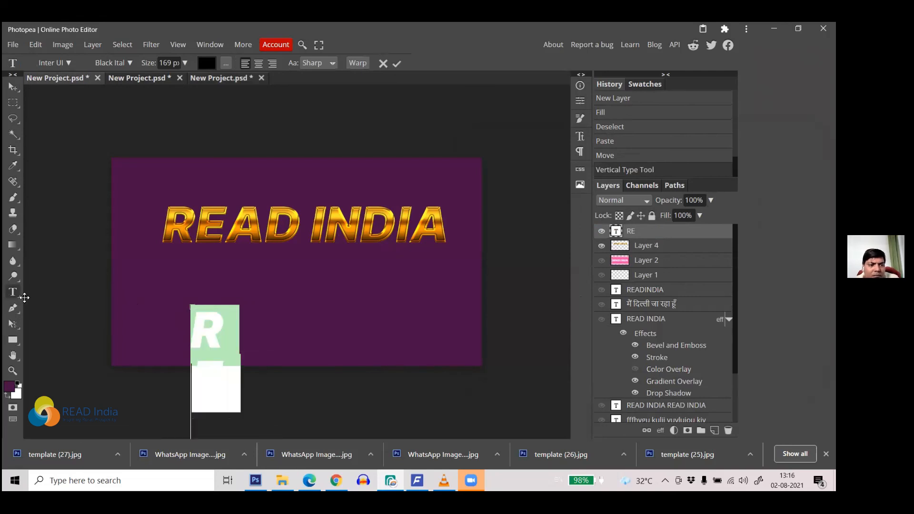
pyautogui.press('BackSpace')
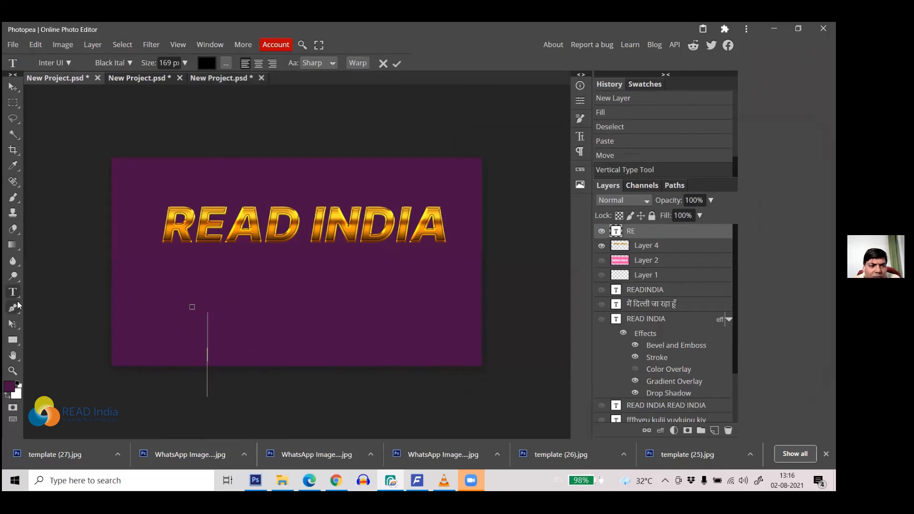
# Step: Add a horizontal READ INDIA text layer, place it below the gold heading, and select its text
pyautogui.rightClick(16, 295)
pyautogui.click(52, 295)
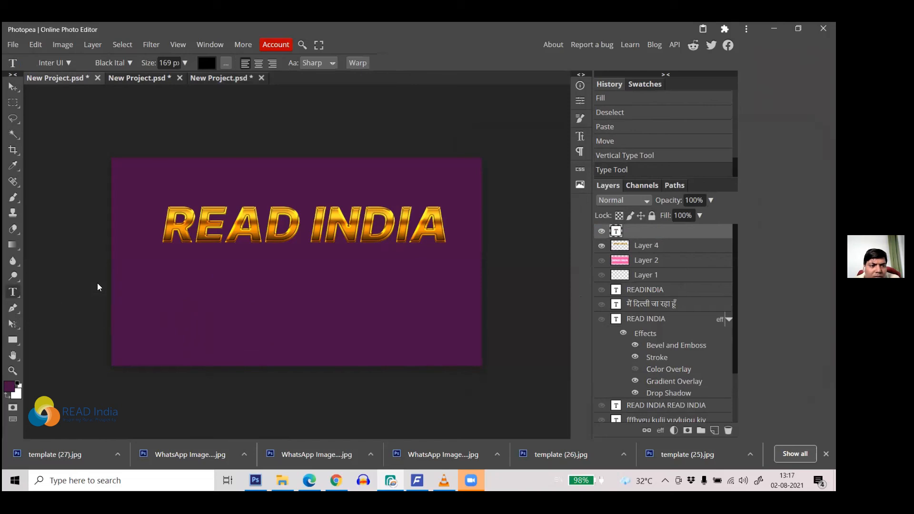
pyautogui.click(127, 288)
pyautogui.write('READ')
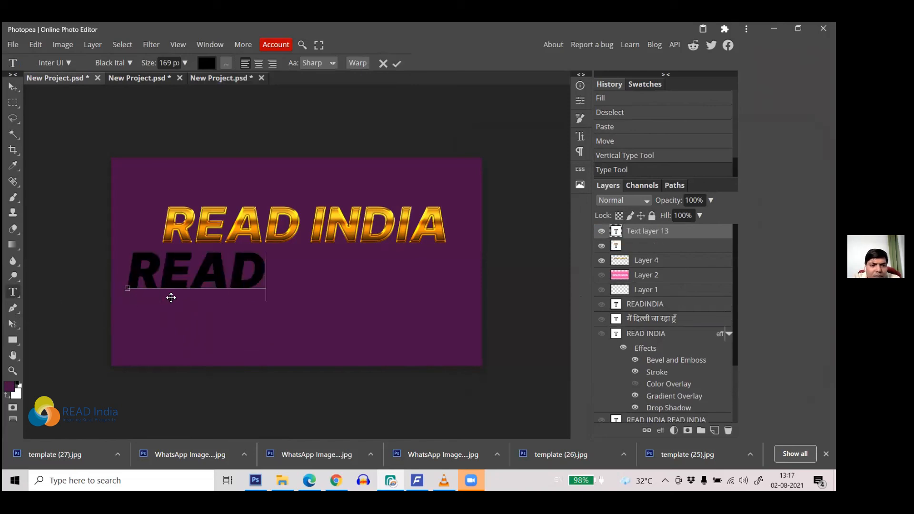
pyautogui.write(' INDIA')
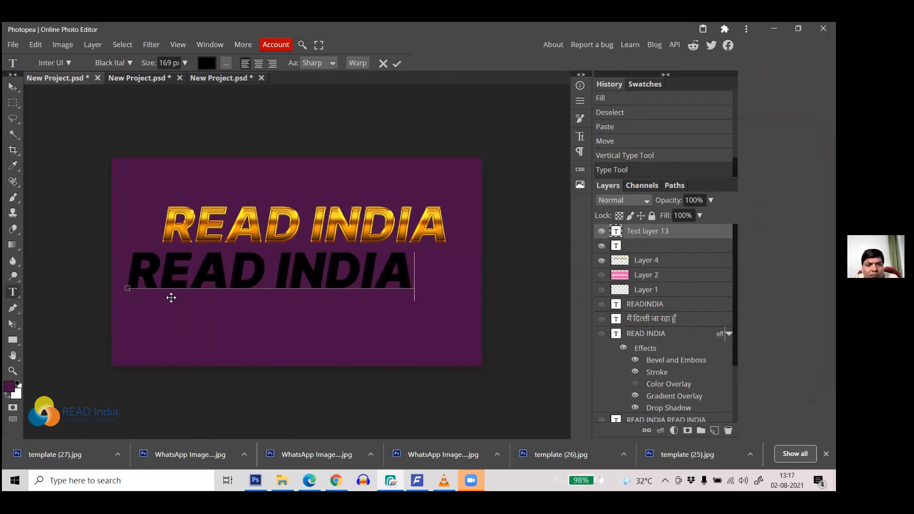
pyautogui.click(12, 87)
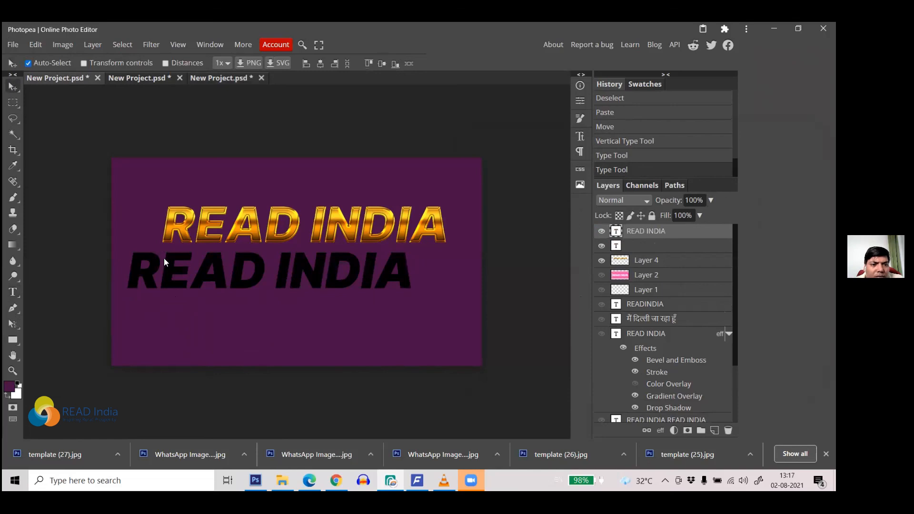
pyautogui.moveTo(197, 281); pyautogui.dragTo(220, 298)
pyautogui.press('t')
pyautogui.click(248, 279)
pyautogui.hotkey('ctrl', 'a')
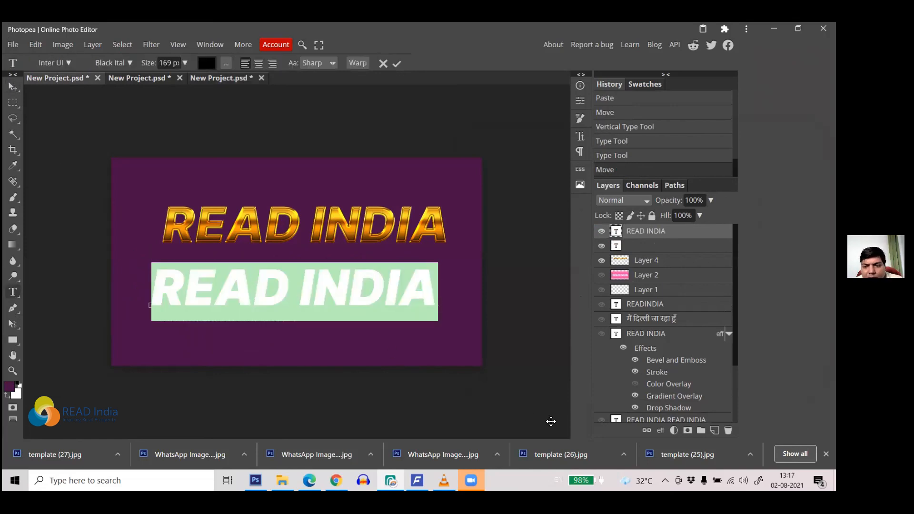
# Step: Open Blending Options for the lower READ INDIA text, keeping the blend mode at Normal
pyautogui.click(659, 431)
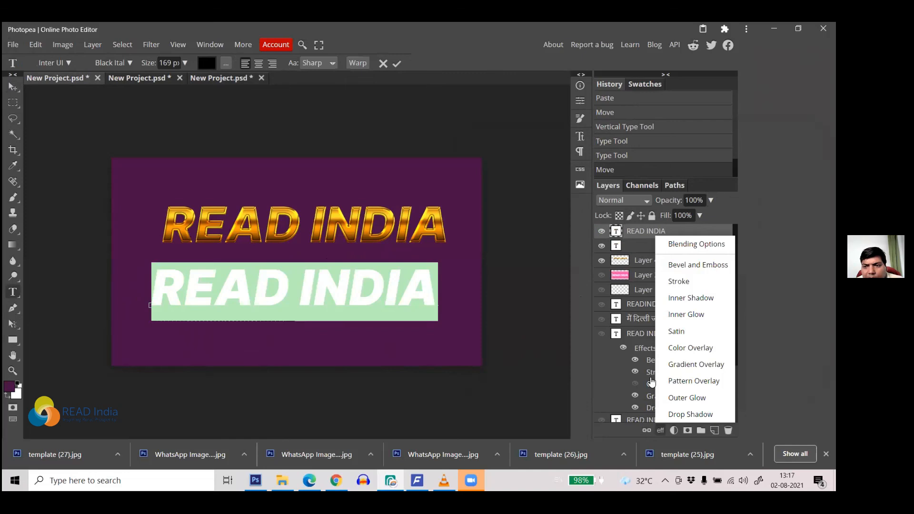
pyautogui.click(685, 244)
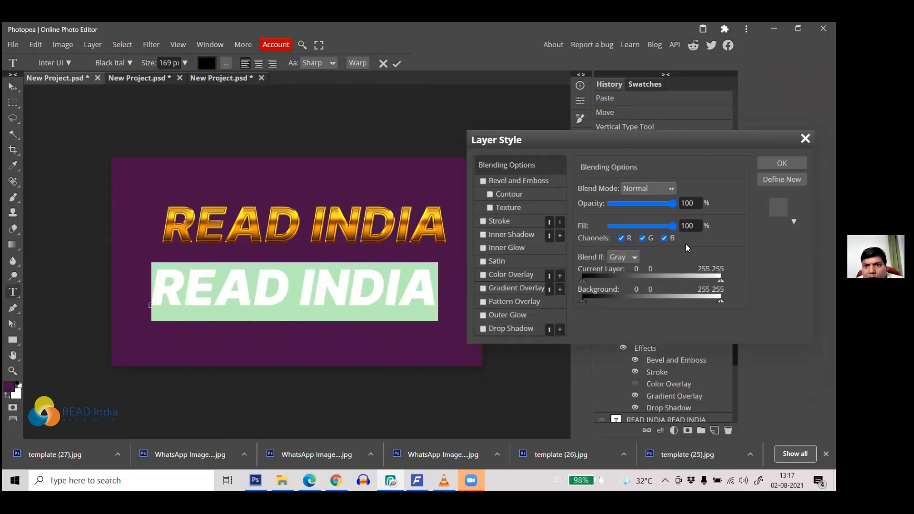
pyautogui.moveTo(647, 141); pyautogui.dragTo(673, 140)
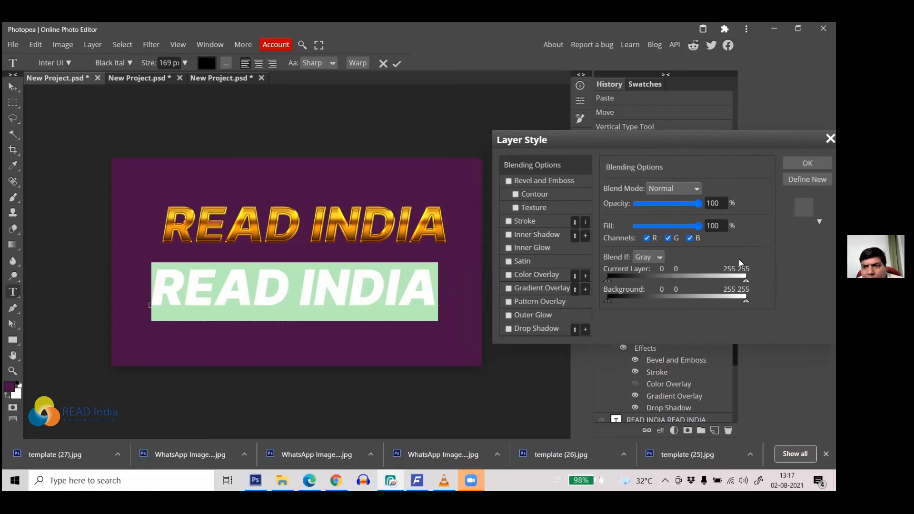
pyautogui.click(694, 191)
pyautogui.click(694, 191)
# Step: Delete the second gold preset from the saved styles and close Layer Style without applying
pyautogui.click(804, 208)
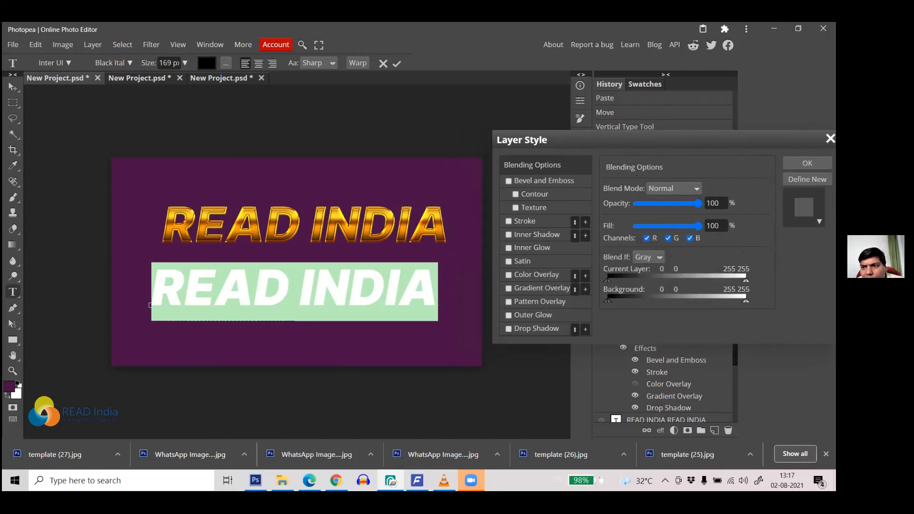
pyautogui.click(804, 208)
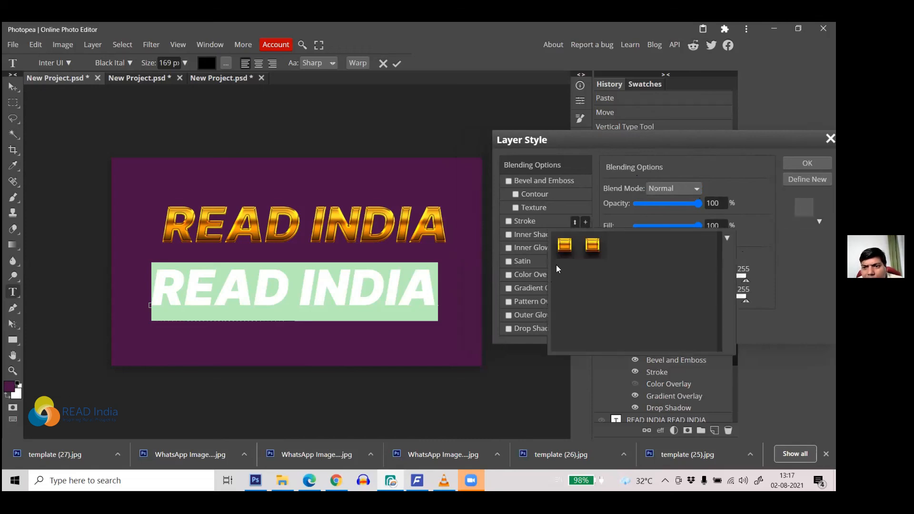
pyautogui.click(564, 245)
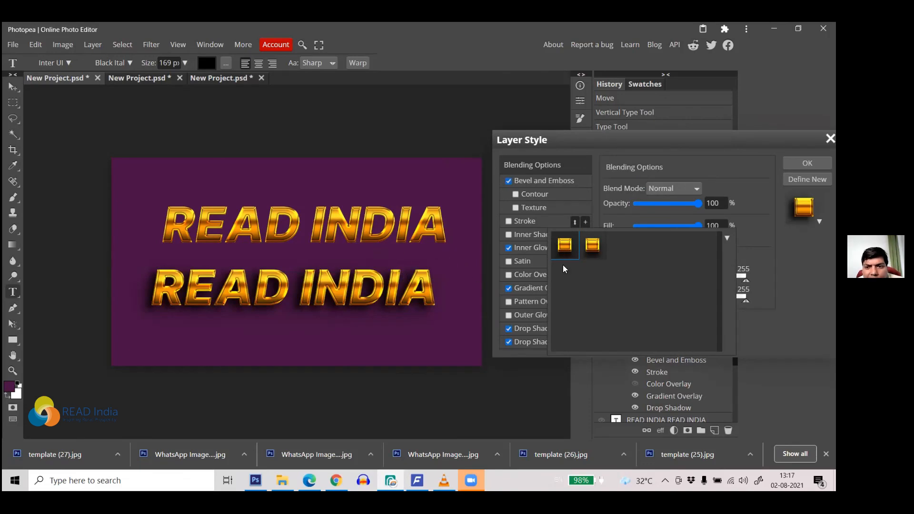
pyautogui.click(592, 246)
pyautogui.rightClick(600, 254)
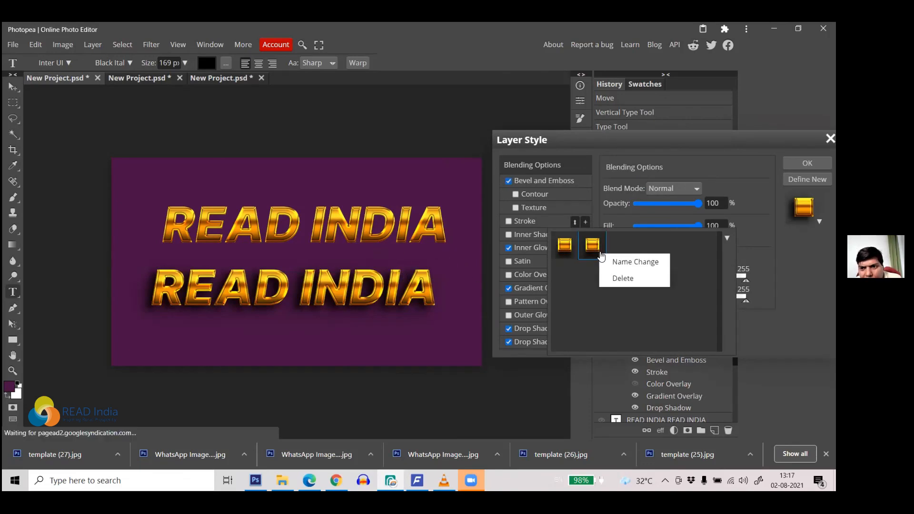
pyautogui.click(618, 279)
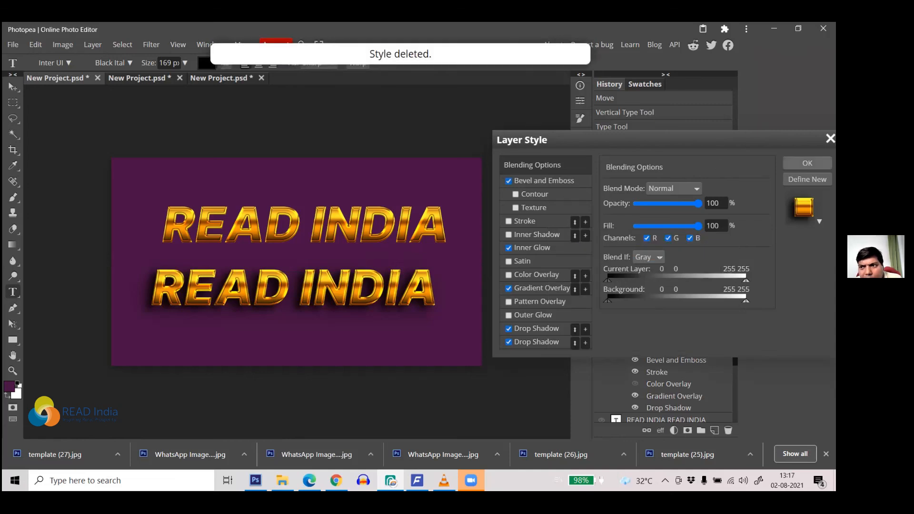
pyautogui.click(830, 138)
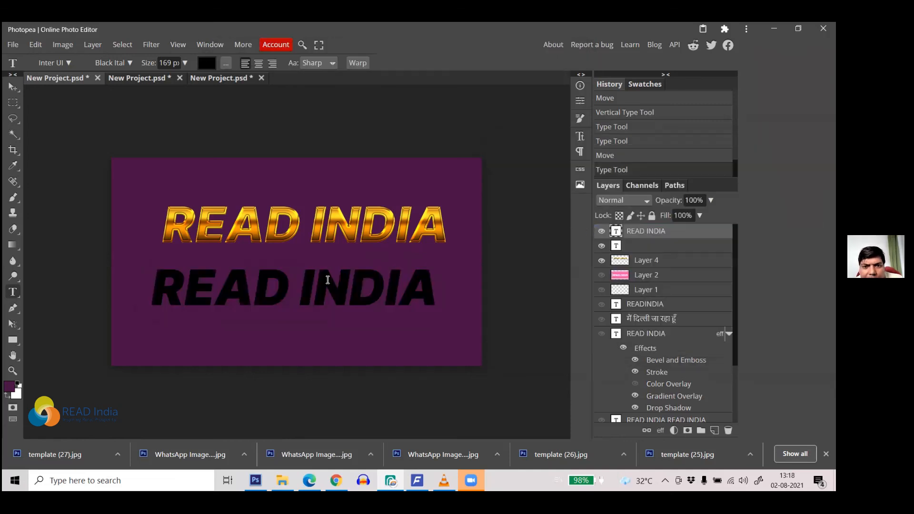
# Step: Hide both the black and the gold READ INDIA text layers
pyautogui.click(601, 231)
pyautogui.click(603, 232)
pyautogui.click(603, 232)
pyautogui.click(601, 261)
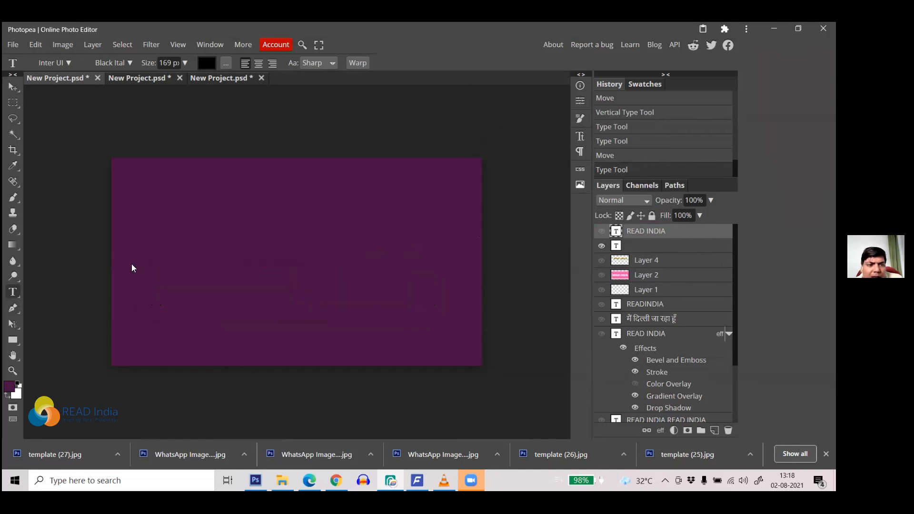
# Step: Type the person's full name as new text on the canvas and shrink it to 131 px
pyautogui.click(182, 257)
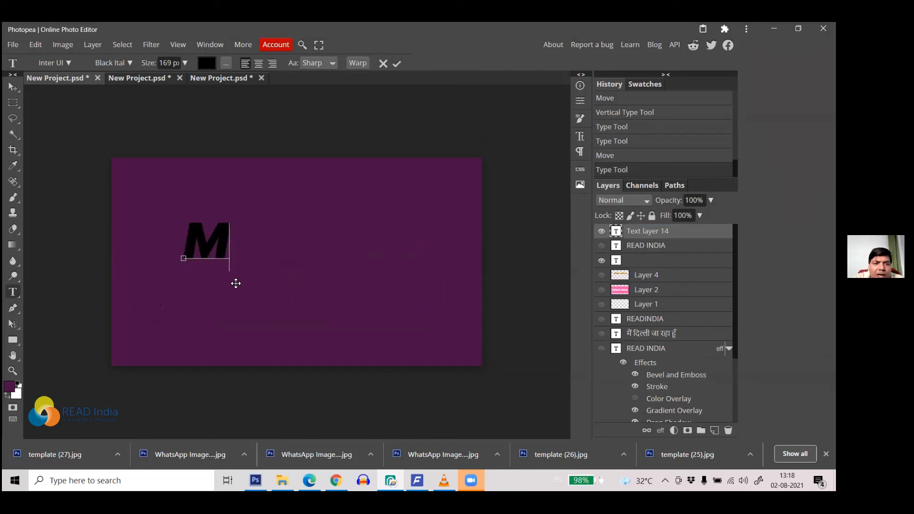
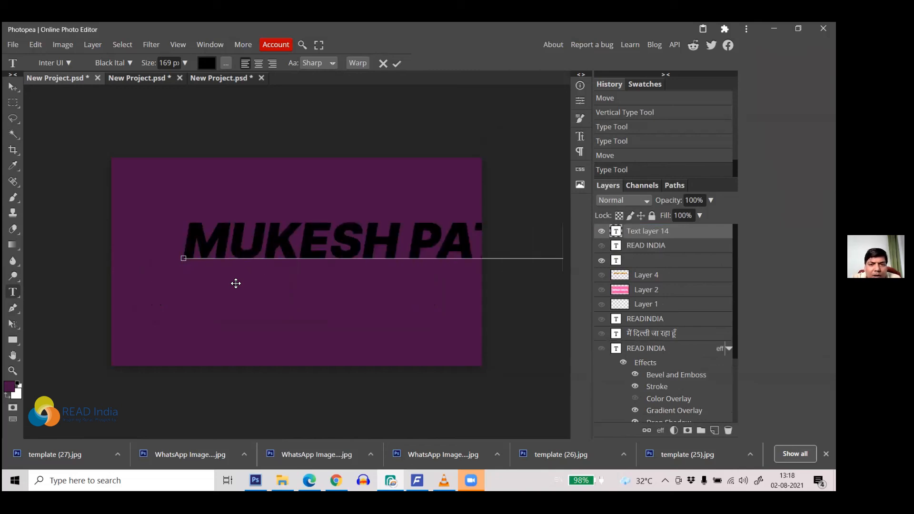
pyautogui.hotkey('ctrl', 'a')
pyautogui.moveTo(148, 64); pyautogui.dragTo(130, 71)
# Step: Commit the name text, shift it down-left, and apply the saved gold style preset
pyautogui.click(12, 87)
pyautogui.moveTo(260, 247); pyautogui.dragTo(227, 261)
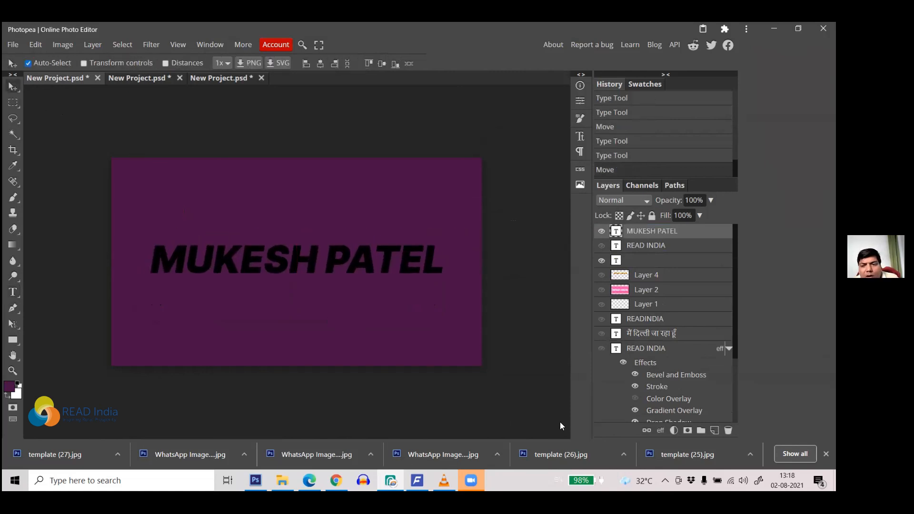
pyautogui.click(659, 430)
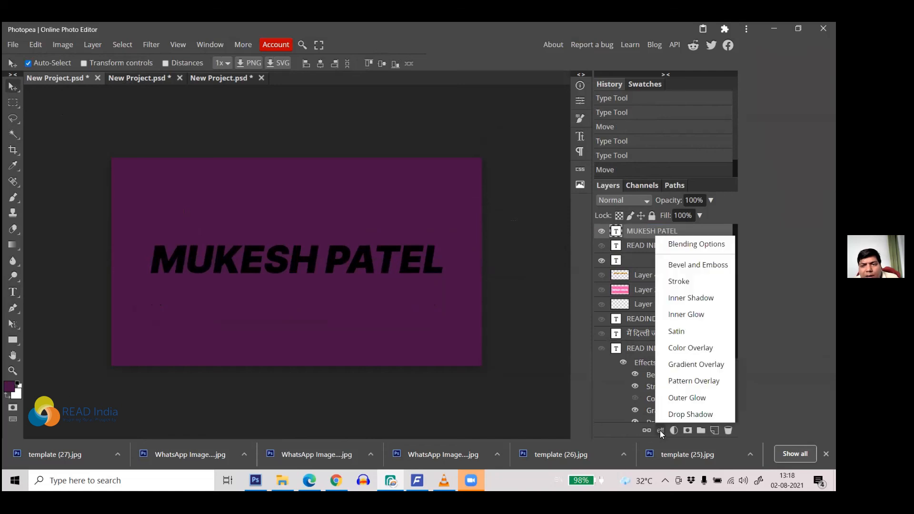
pyautogui.click(715, 243)
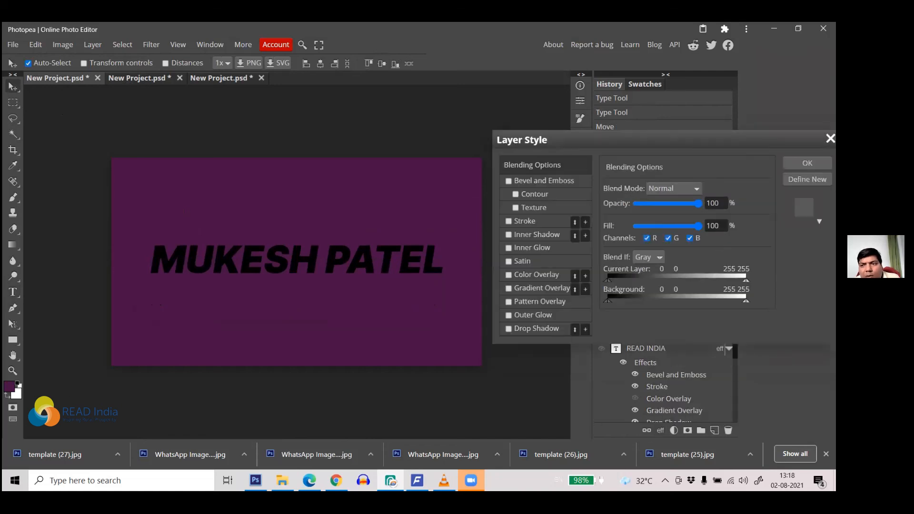
pyautogui.click(818, 220)
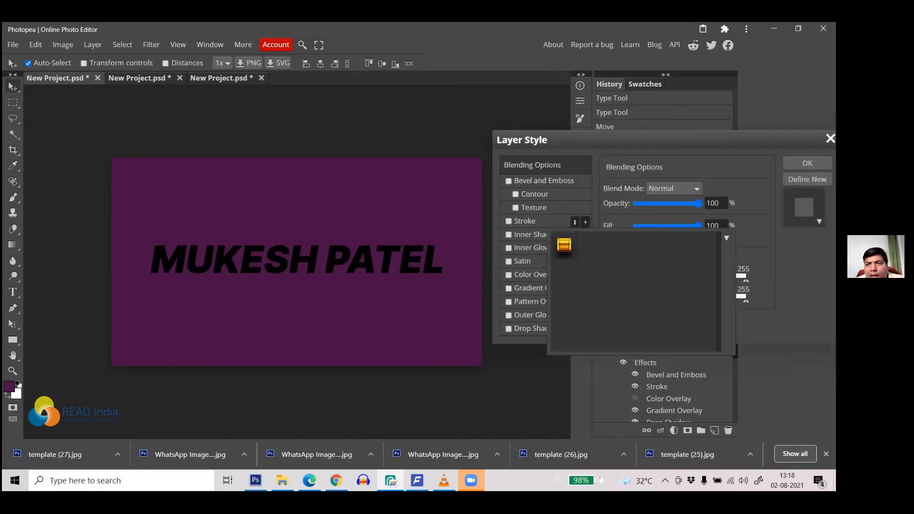
pyautogui.click(564, 245)
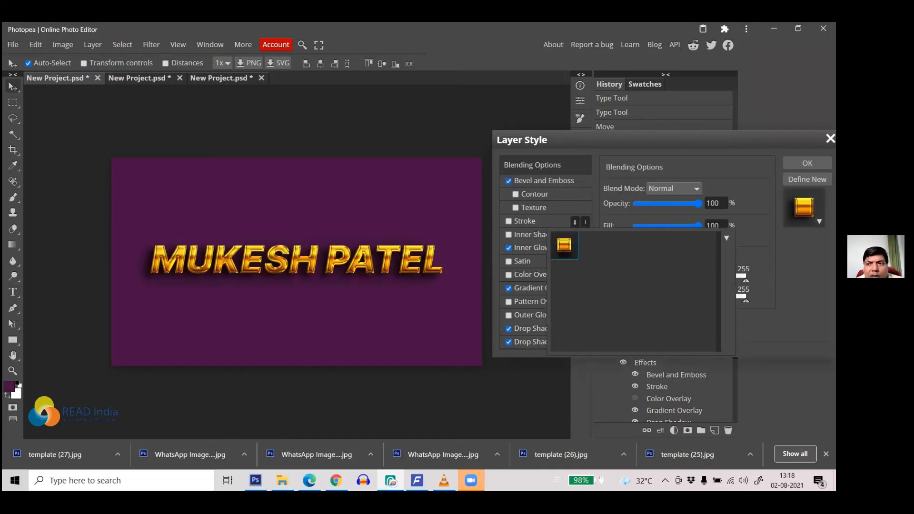
pyautogui.click(807, 163)
pyautogui.click(807, 163)
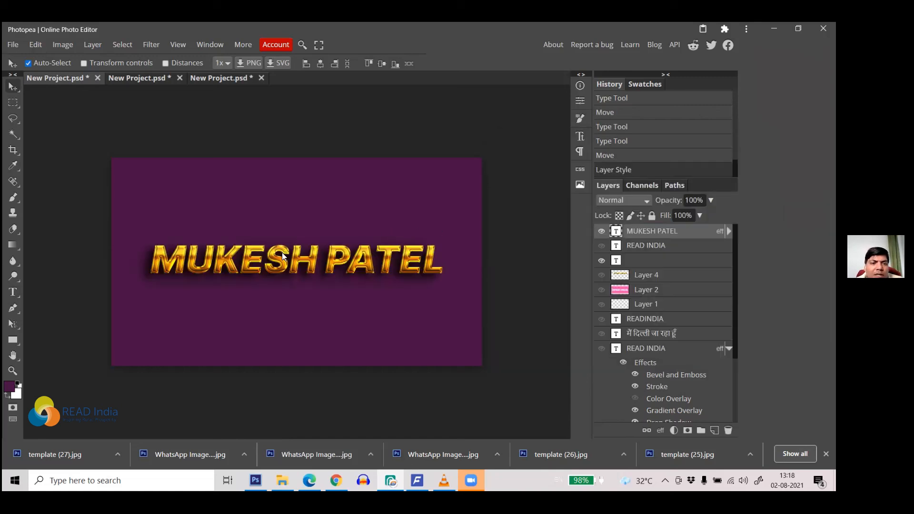
# Step: Raise the name text slightly, then switch to the pink READ INDIA document
pyautogui.moveTo(276, 258); pyautogui.dragTo(256, 197)
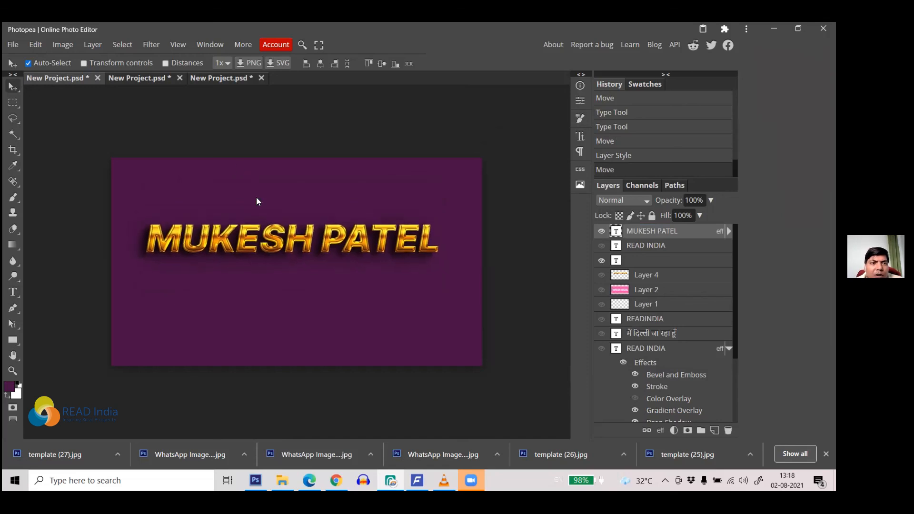
pyautogui.click(218, 77)
pyautogui.click(136, 79)
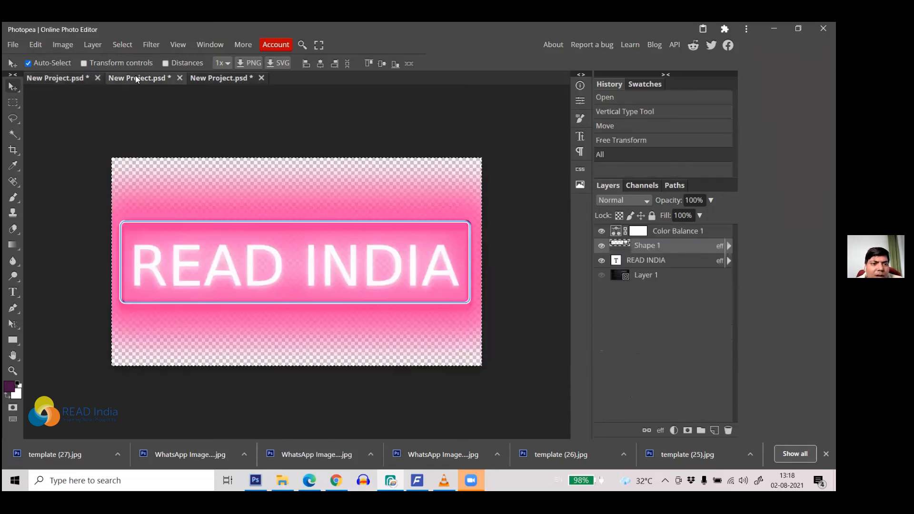
# Step: Open the Bold Sign template from Photopea's ready-made PSD templates
pyautogui.click(212, 77)
pyautogui.click(14, 44)
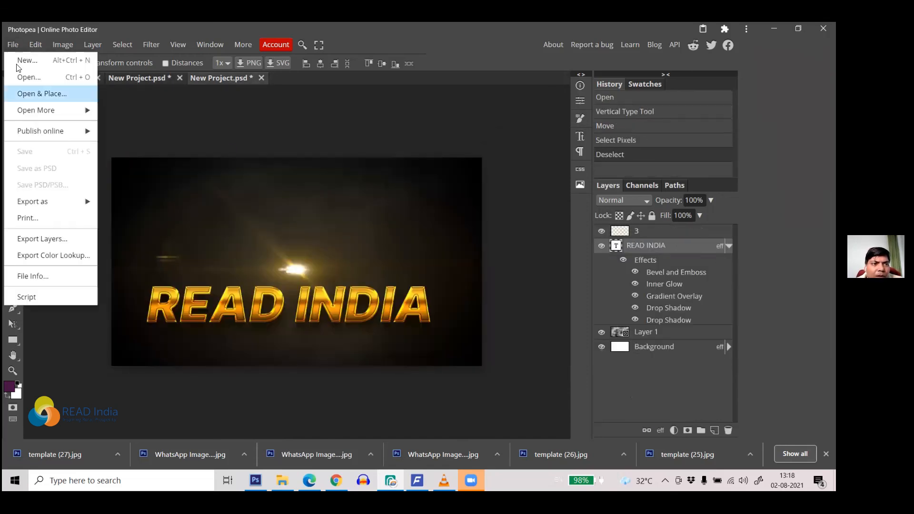
pyautogui.moveTo(77, 111)
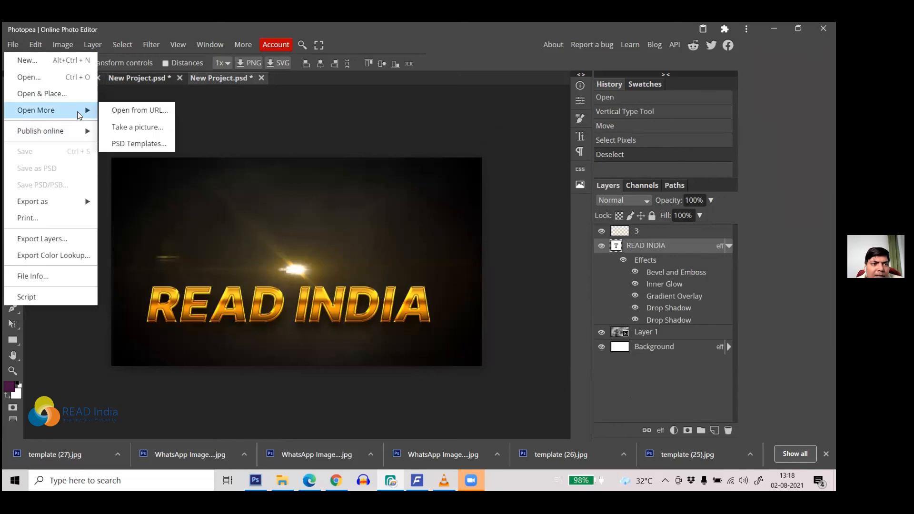
pyautogui.click(134, 142)
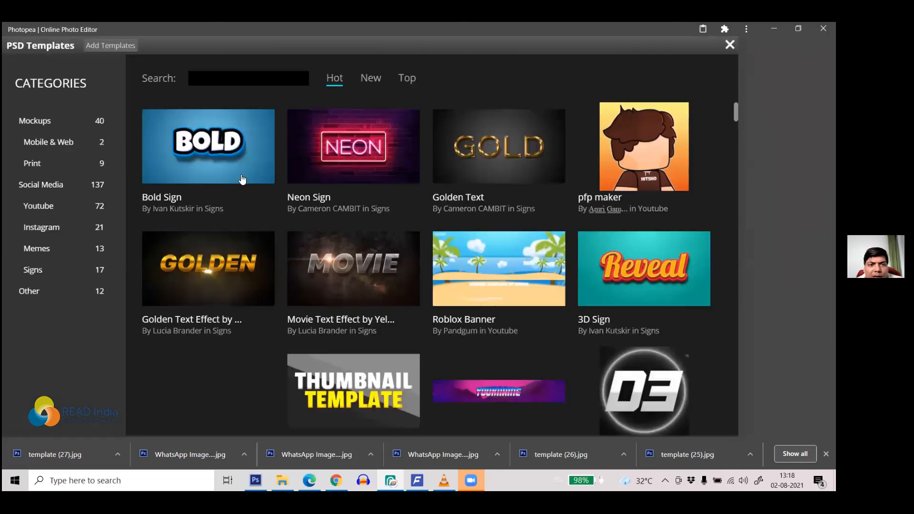
pyautogui.click(235, 160)
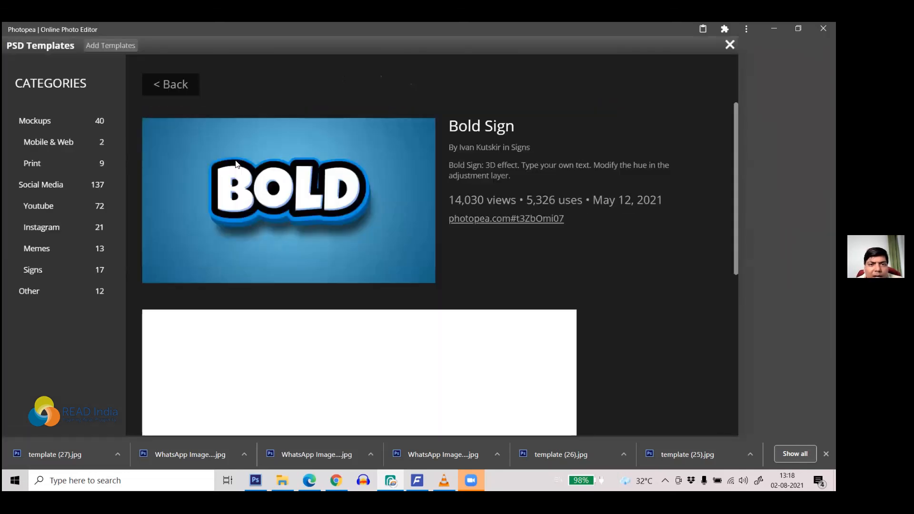
pyautogui.click(262, 180)
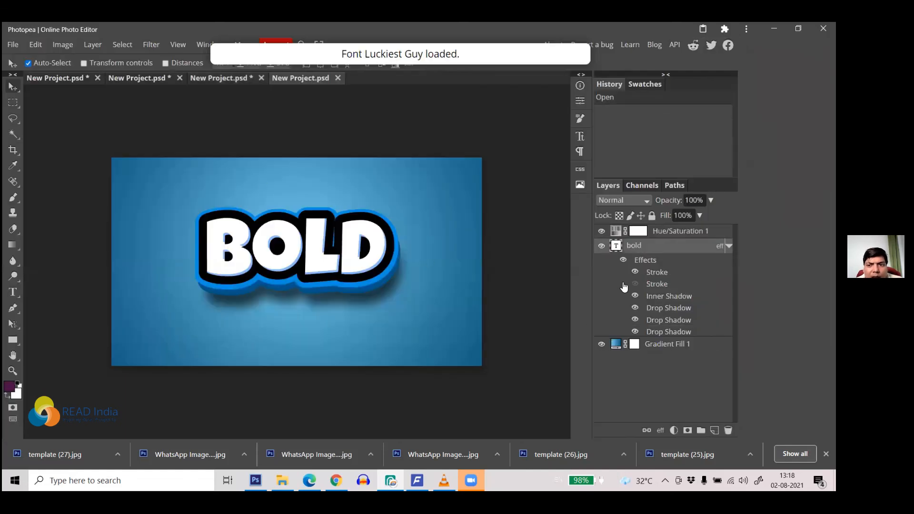
# Step: Save the BOLD text's blue layer style as a new preset and return to the purple document
pyautogui.doubleClick(647, 259)
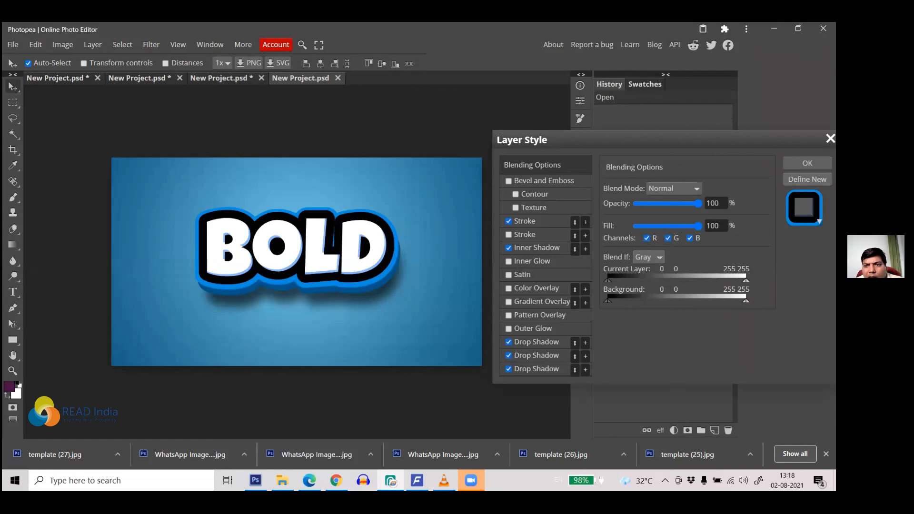
pyautogui.click(806, 179)
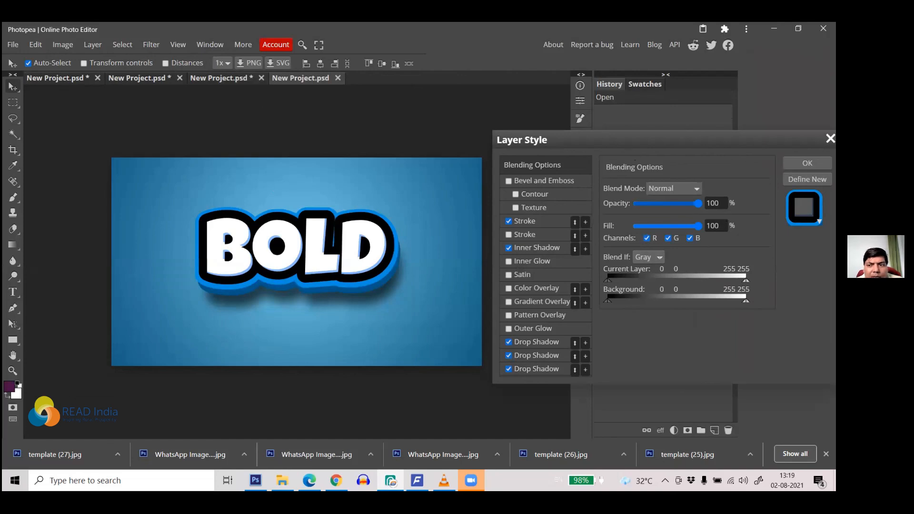
pyautogui.click(807, 163)
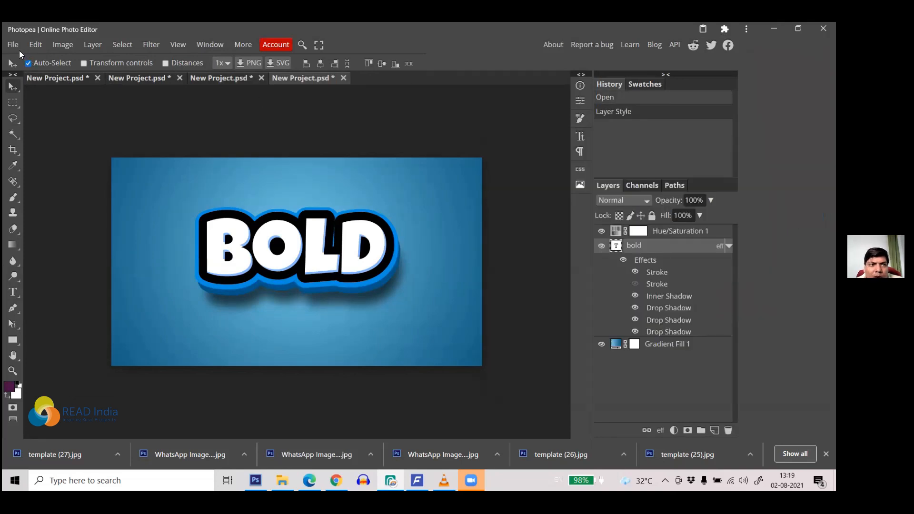
pyautogui.click(47, 80)
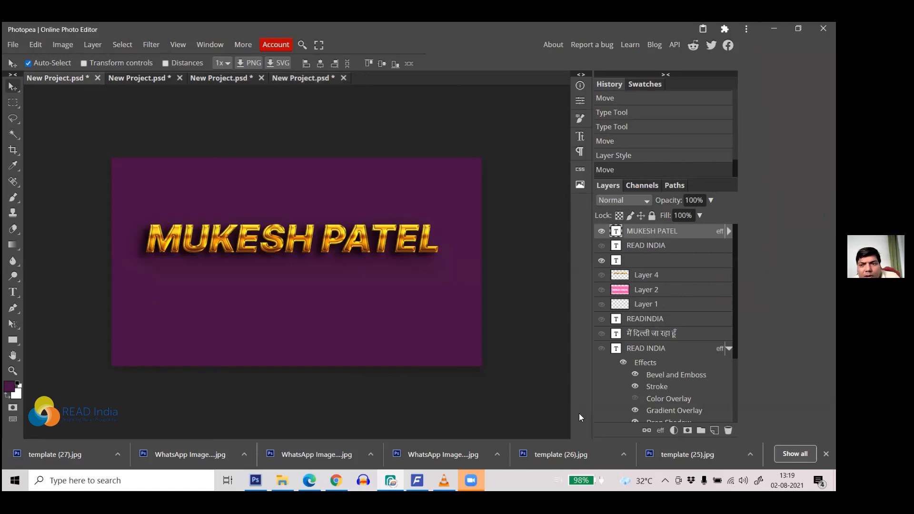
# Step: Apply the saved blue Bold Sign style preset to the name text
pyautogui.click(659, 430)
pyautogui.click(694, 244)
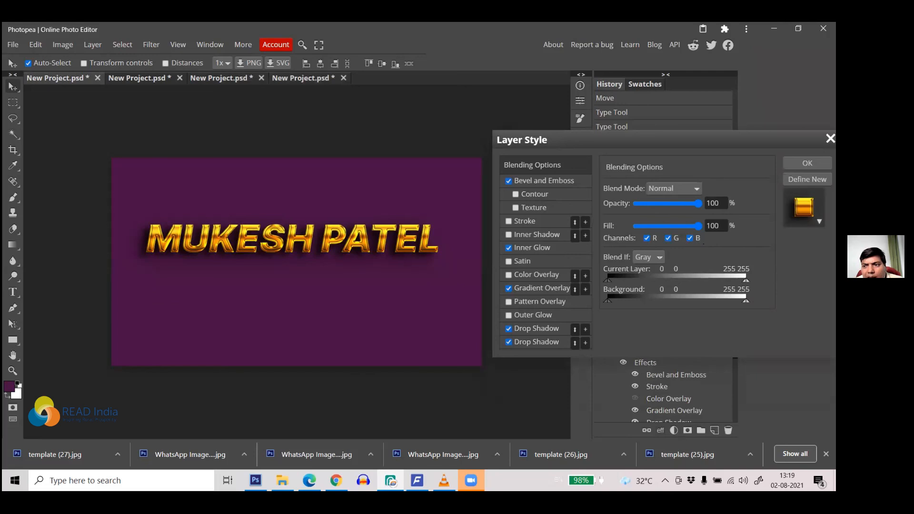
pyautogui.click(806, 210)
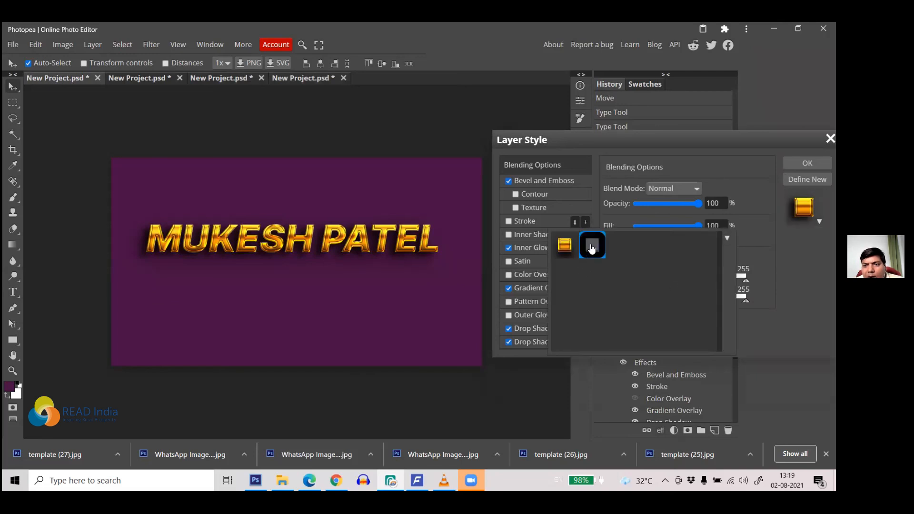
pyautogui.click(592, 248)
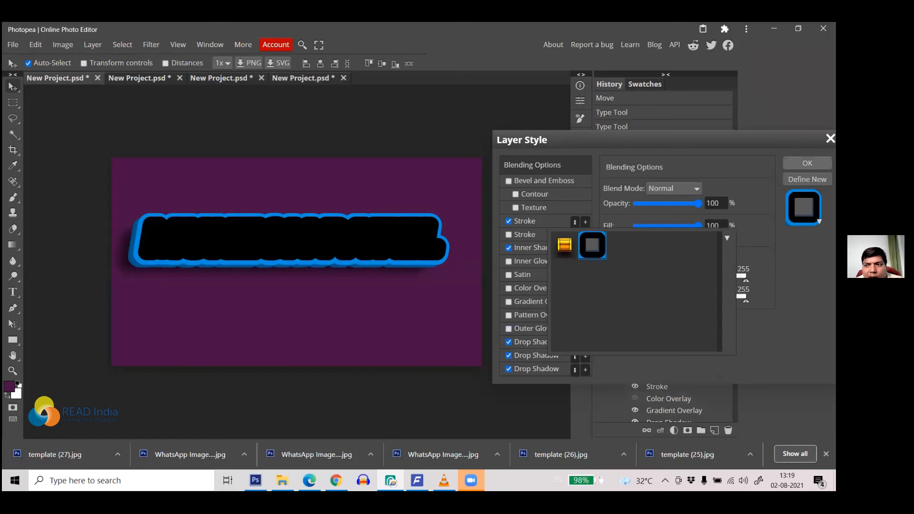
pyautogui.click(462, 223)
pyautogui.click(349, 239)
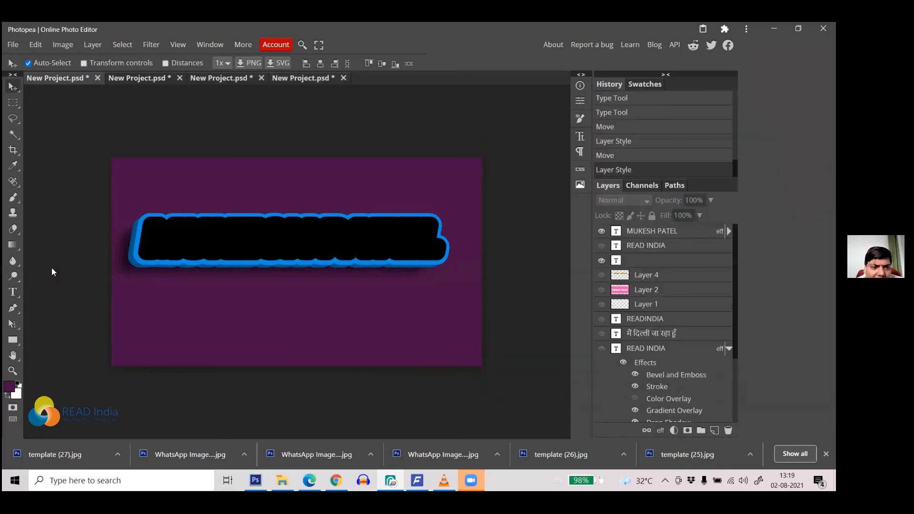
# Step: Edit the name text, trying a different colour for its lettering
pyautogui.click(13, 292)
pyautogui.click(170, 241)
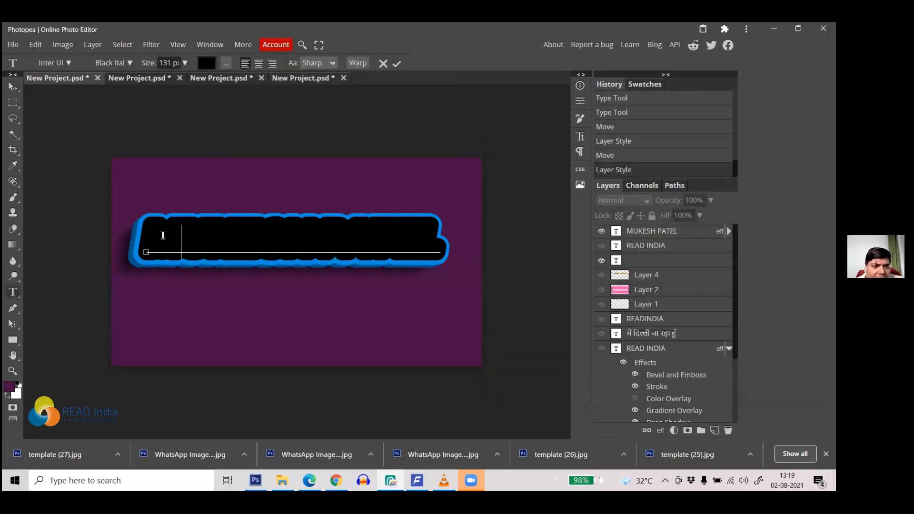
pyautogui.moveTo(144, 238); pyautogui.dragTo(438, 238)
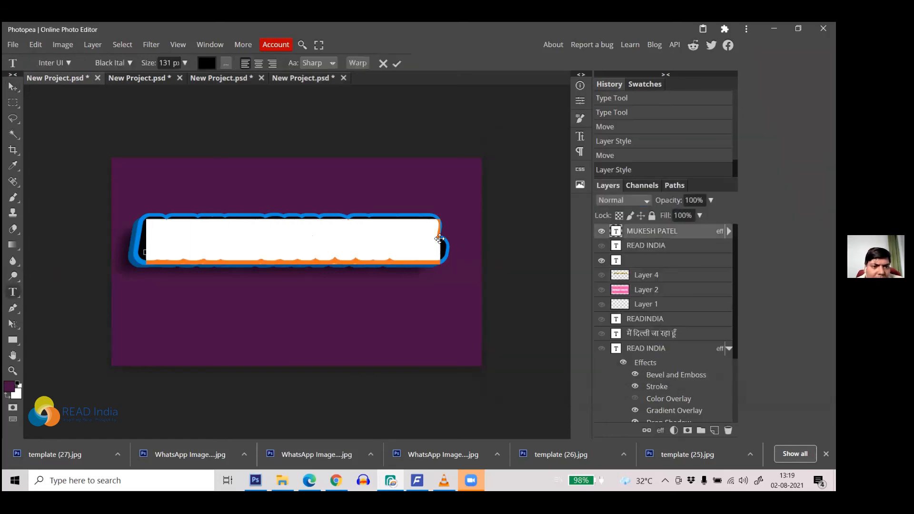
pyautogui.click(206, 63)
pyautogui.click(225, 242)
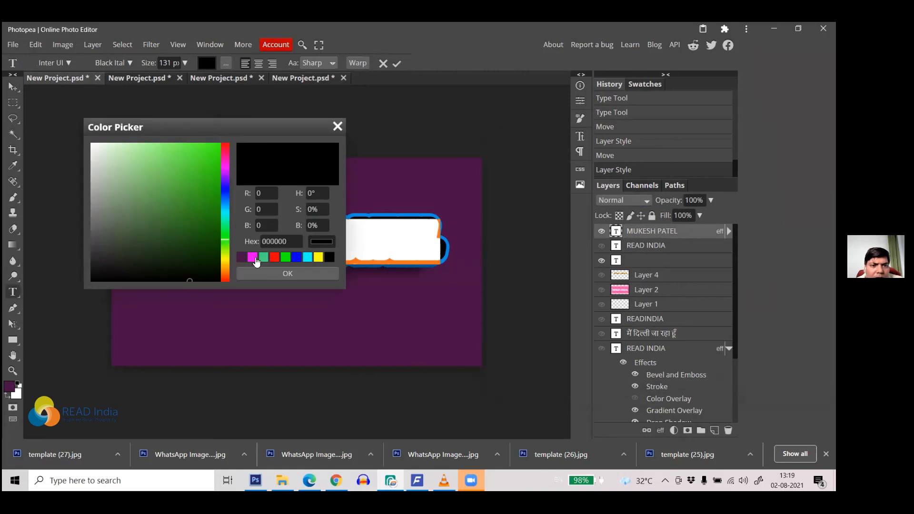
pyautogui.click(271, 273)
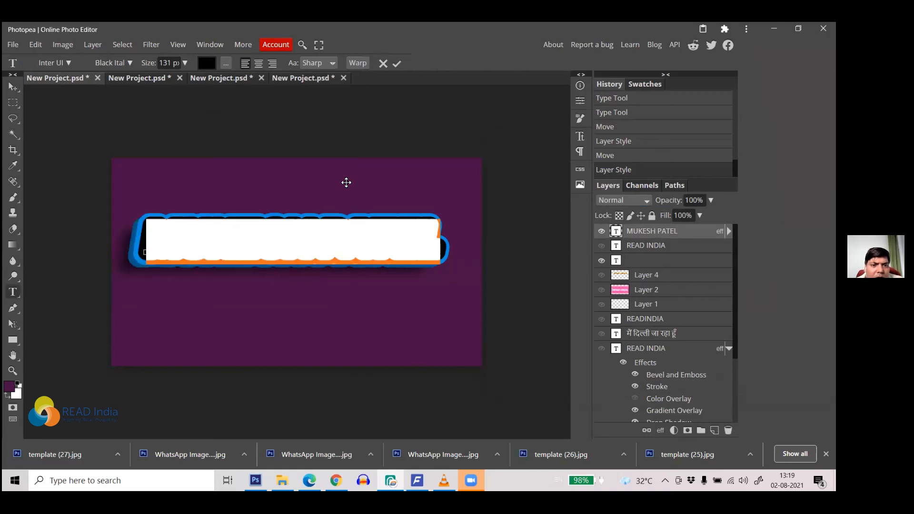
pyautogui.click(397, 63)
pyautogui.click(367, 235)
pyautogui.moveTo(374, 234); pyautogui.dragTo(449, 239)
pyautogui.click(194, 238)
pyautogui.click(146, 232)
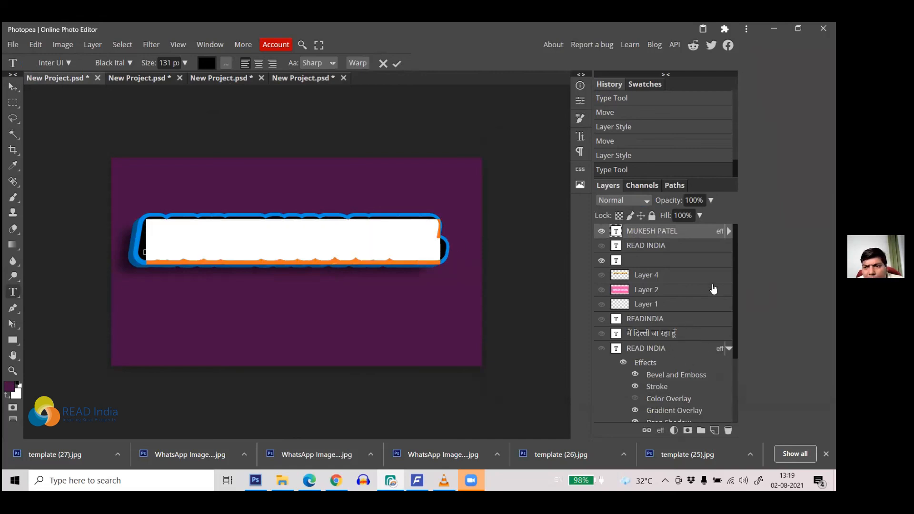
pyautogui.click(729, 231)
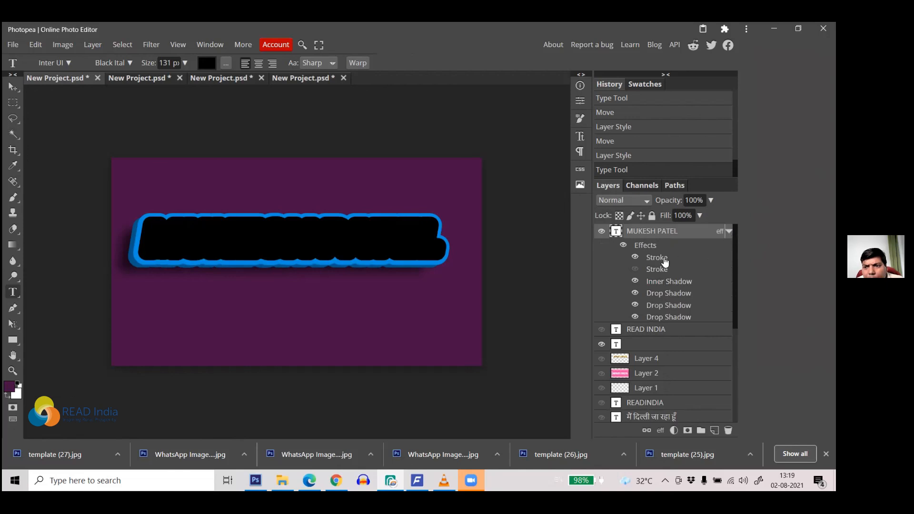
# Step: Keep the second Stroke on and hide the first so black lettering shows inside the blue outline
pyautogui.click(635, 270)
pyautogui.click(635, 269)
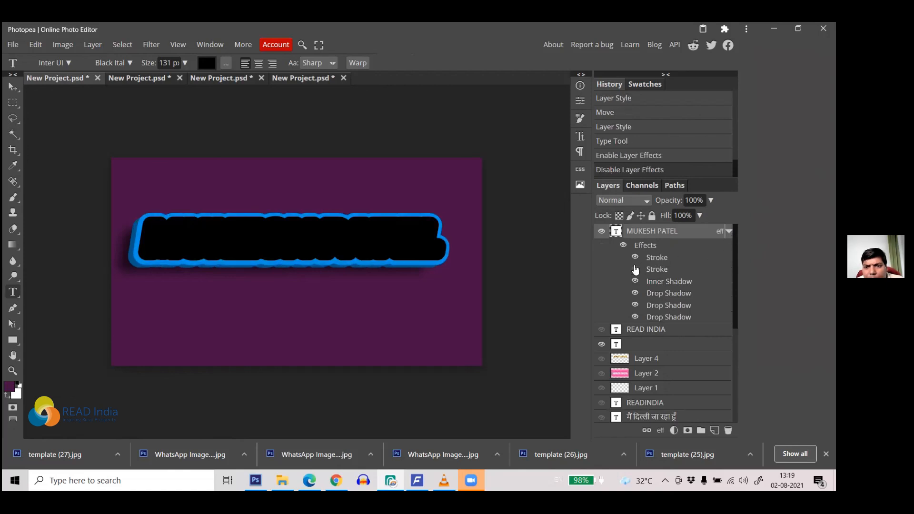
pyautogui.click(635, 270)
pyautogui.click(636, 257)
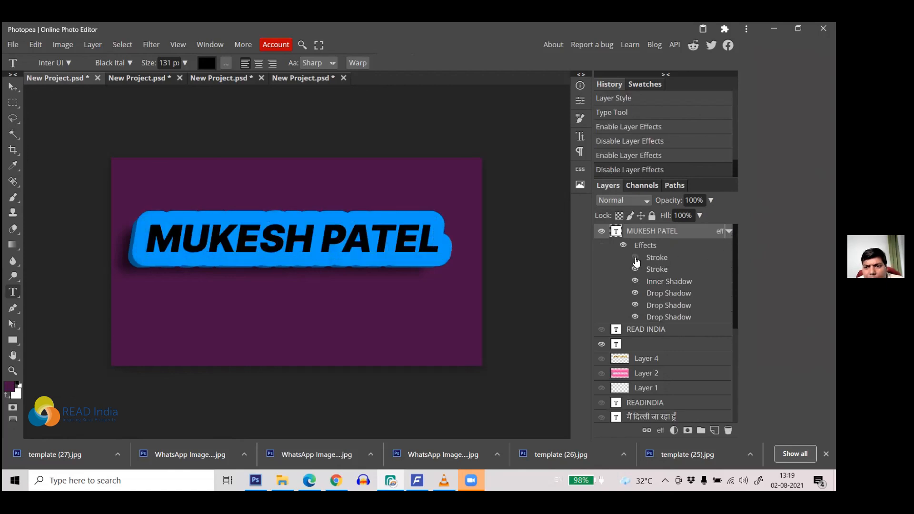
pyautogui.click(491, 219)
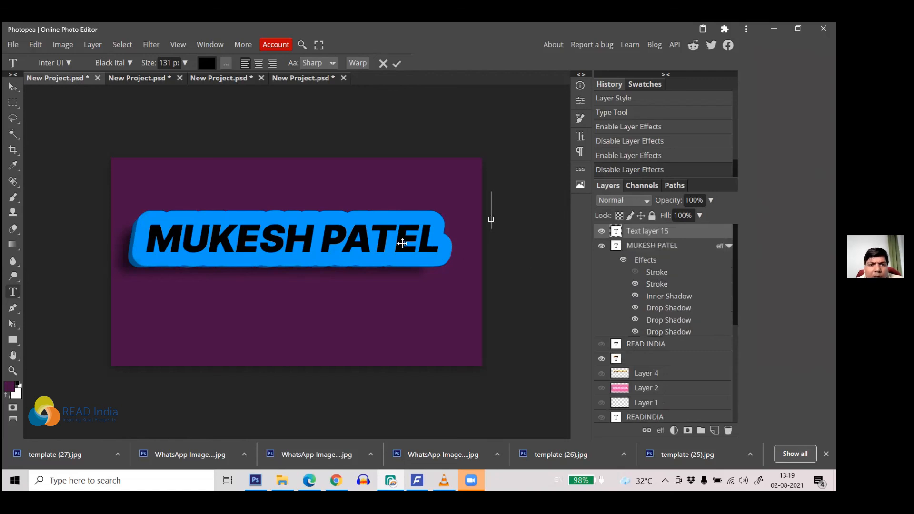
# Step: Close the fourth, third and second New Project tabs, discarding unsaved work
pyautogui.click(397, 63)
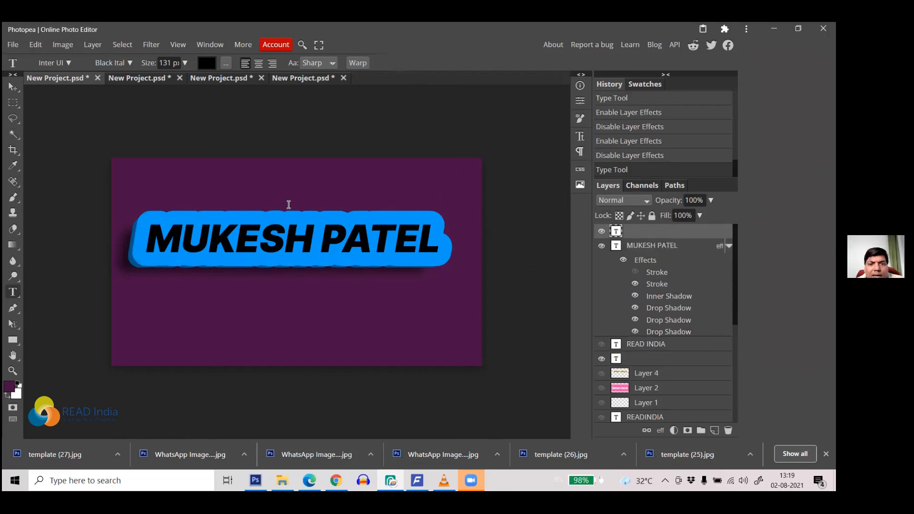
pyautogui.click(343, 78)
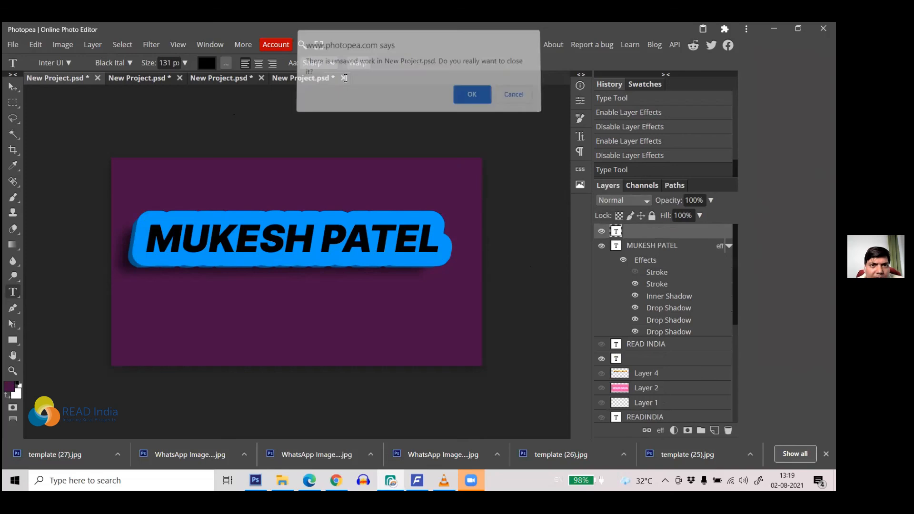
pyautogui.click(458, 98)
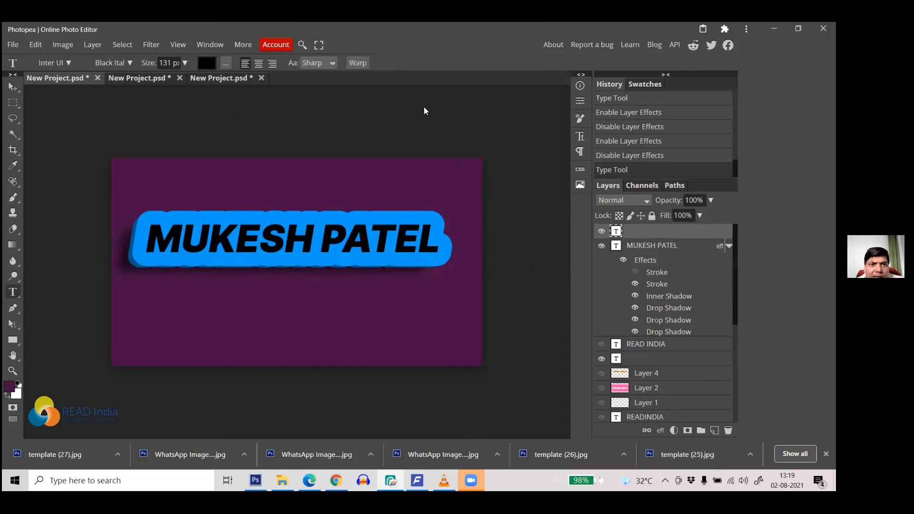
pyautogui.click(261, 78)
pyautogui.click(464, 100)
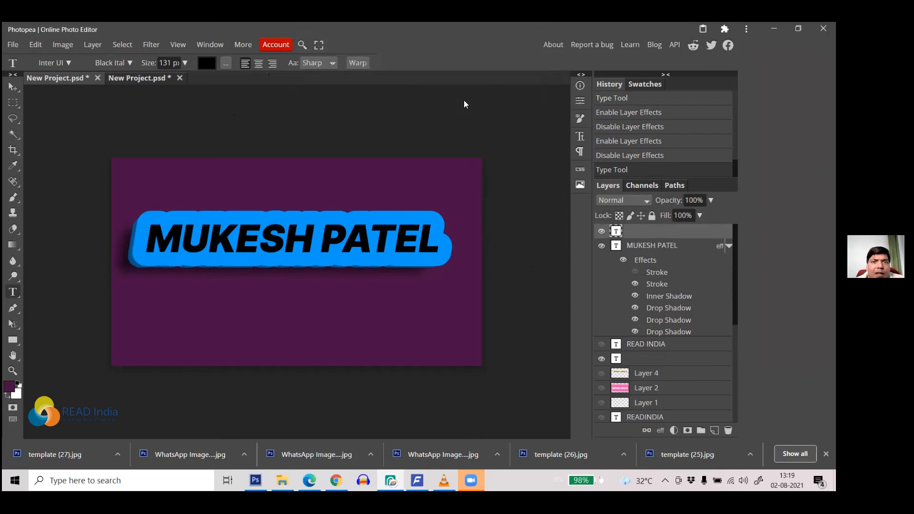
pyautogui.click(179, 78)
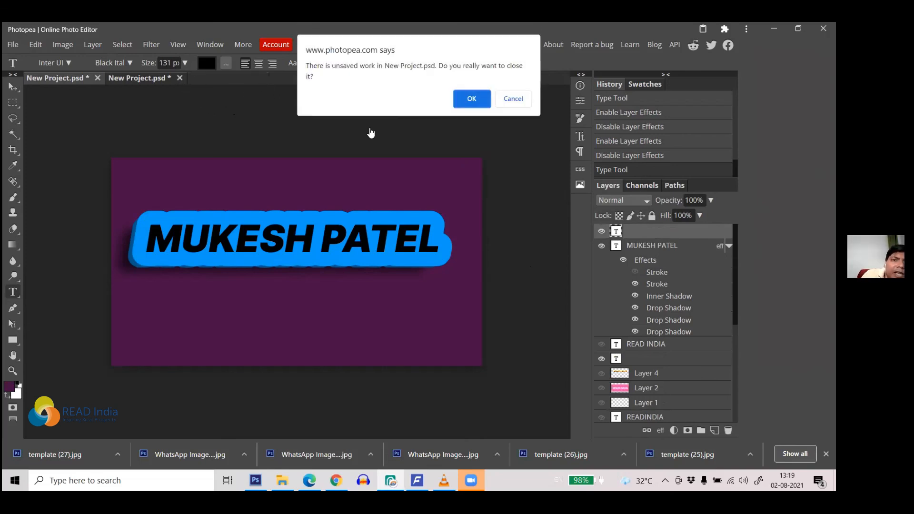
pyautogui.click(470, 97)
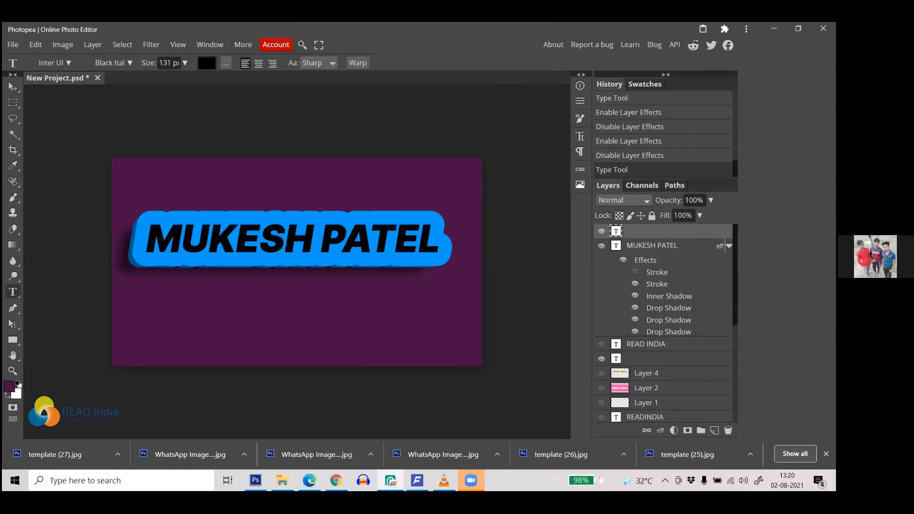
pyautogui.click(466, 404)
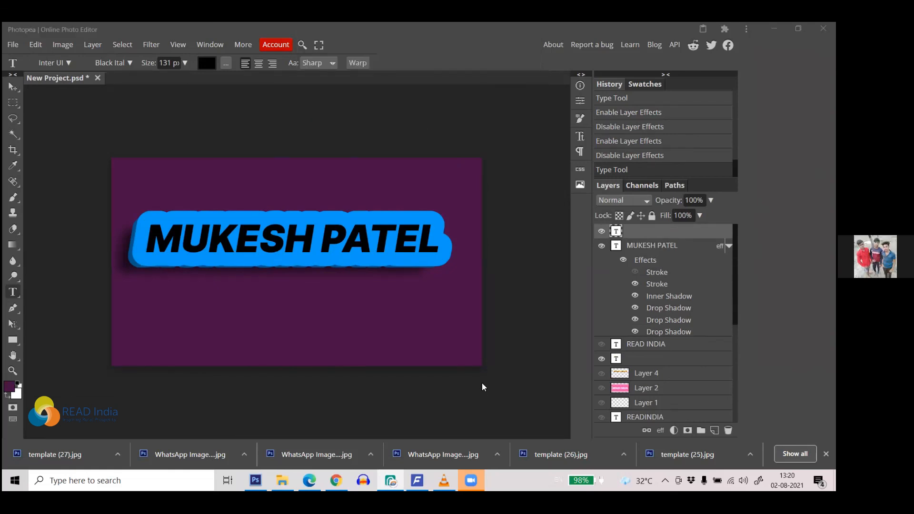